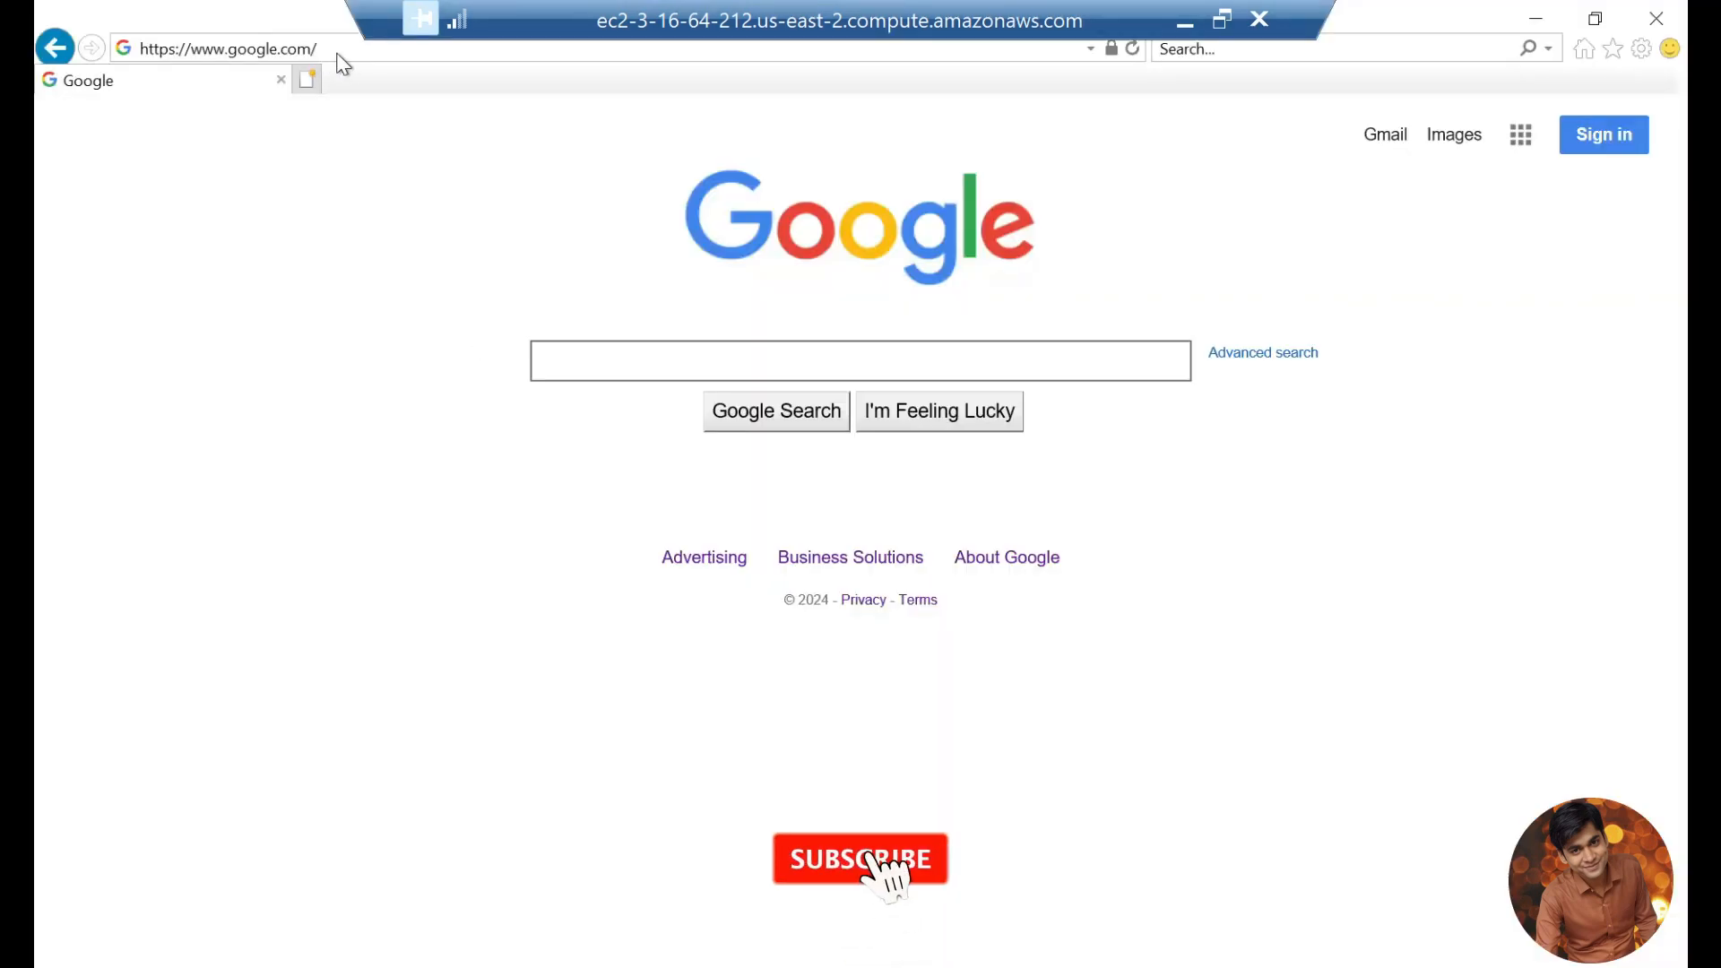
left_click(306, 79)
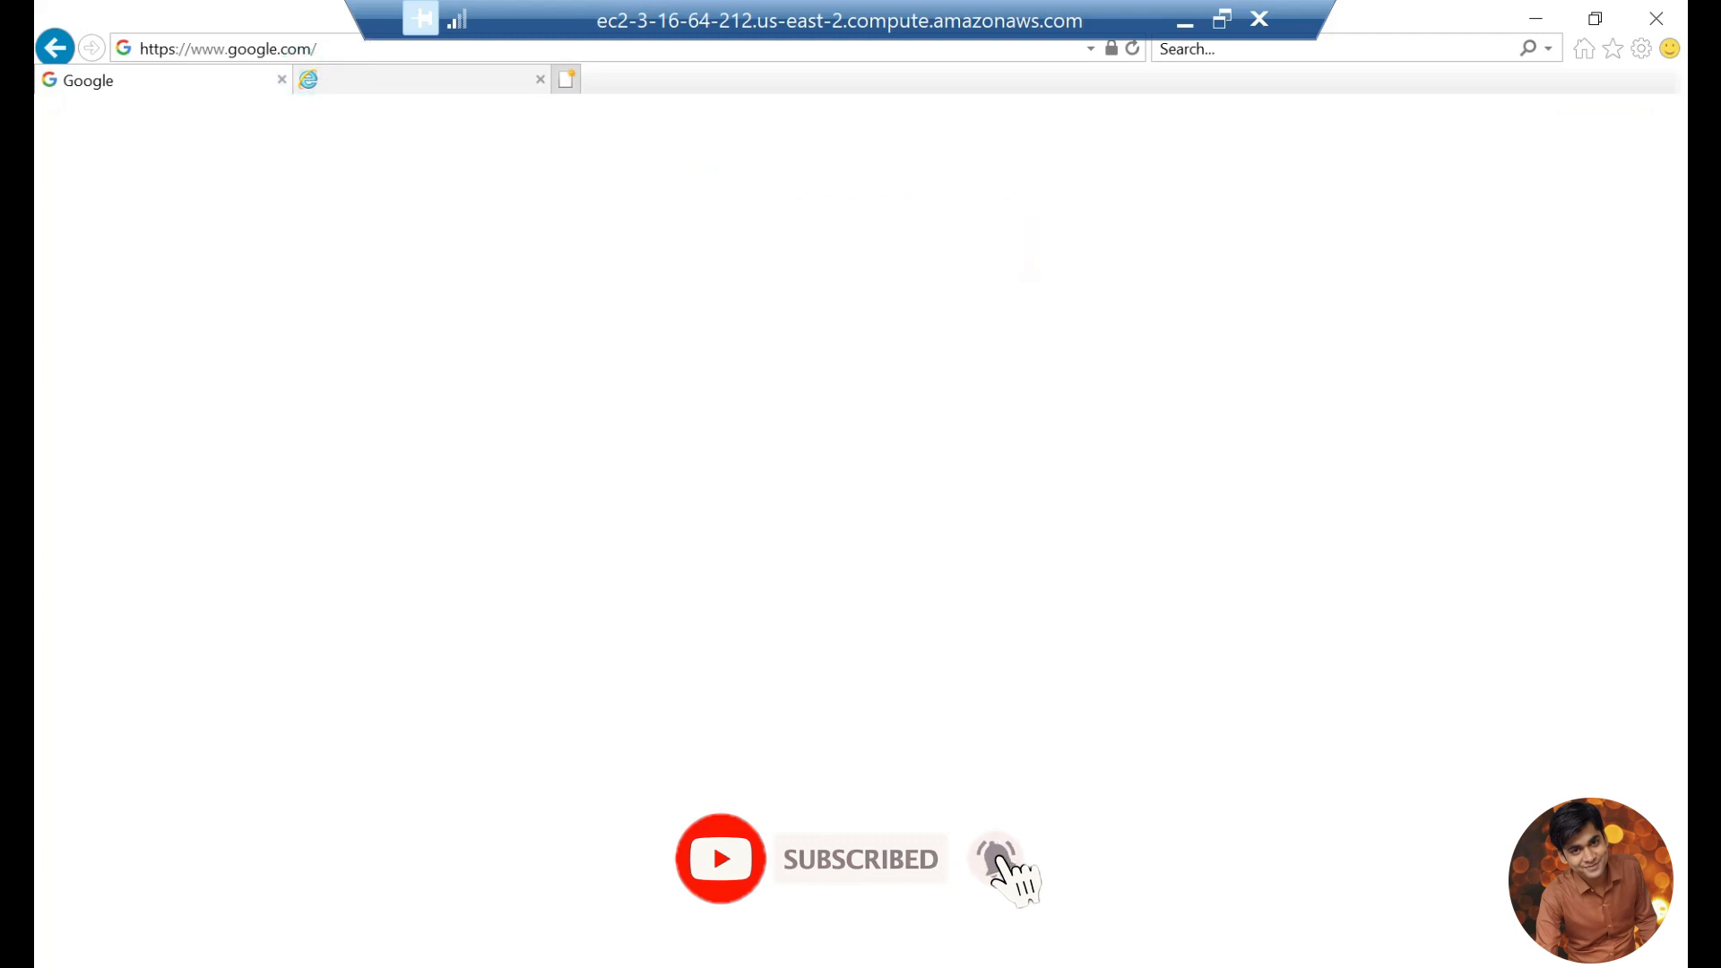
left_click(346, 48)
type("localhost/")
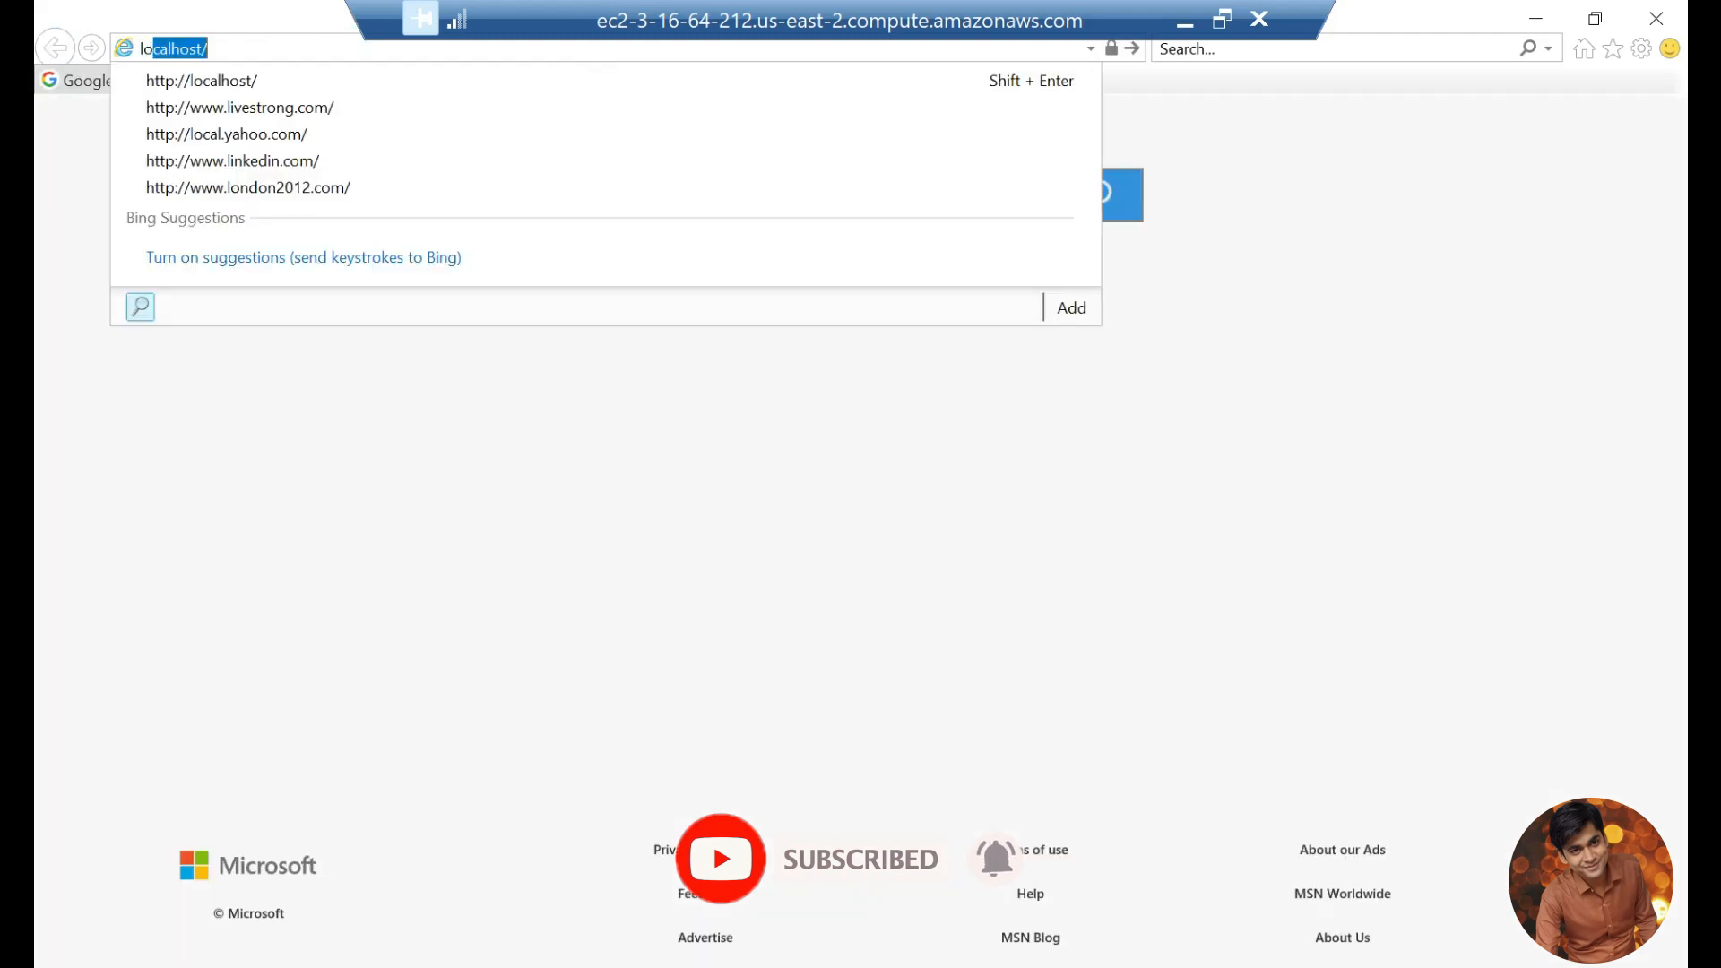
key("Return")
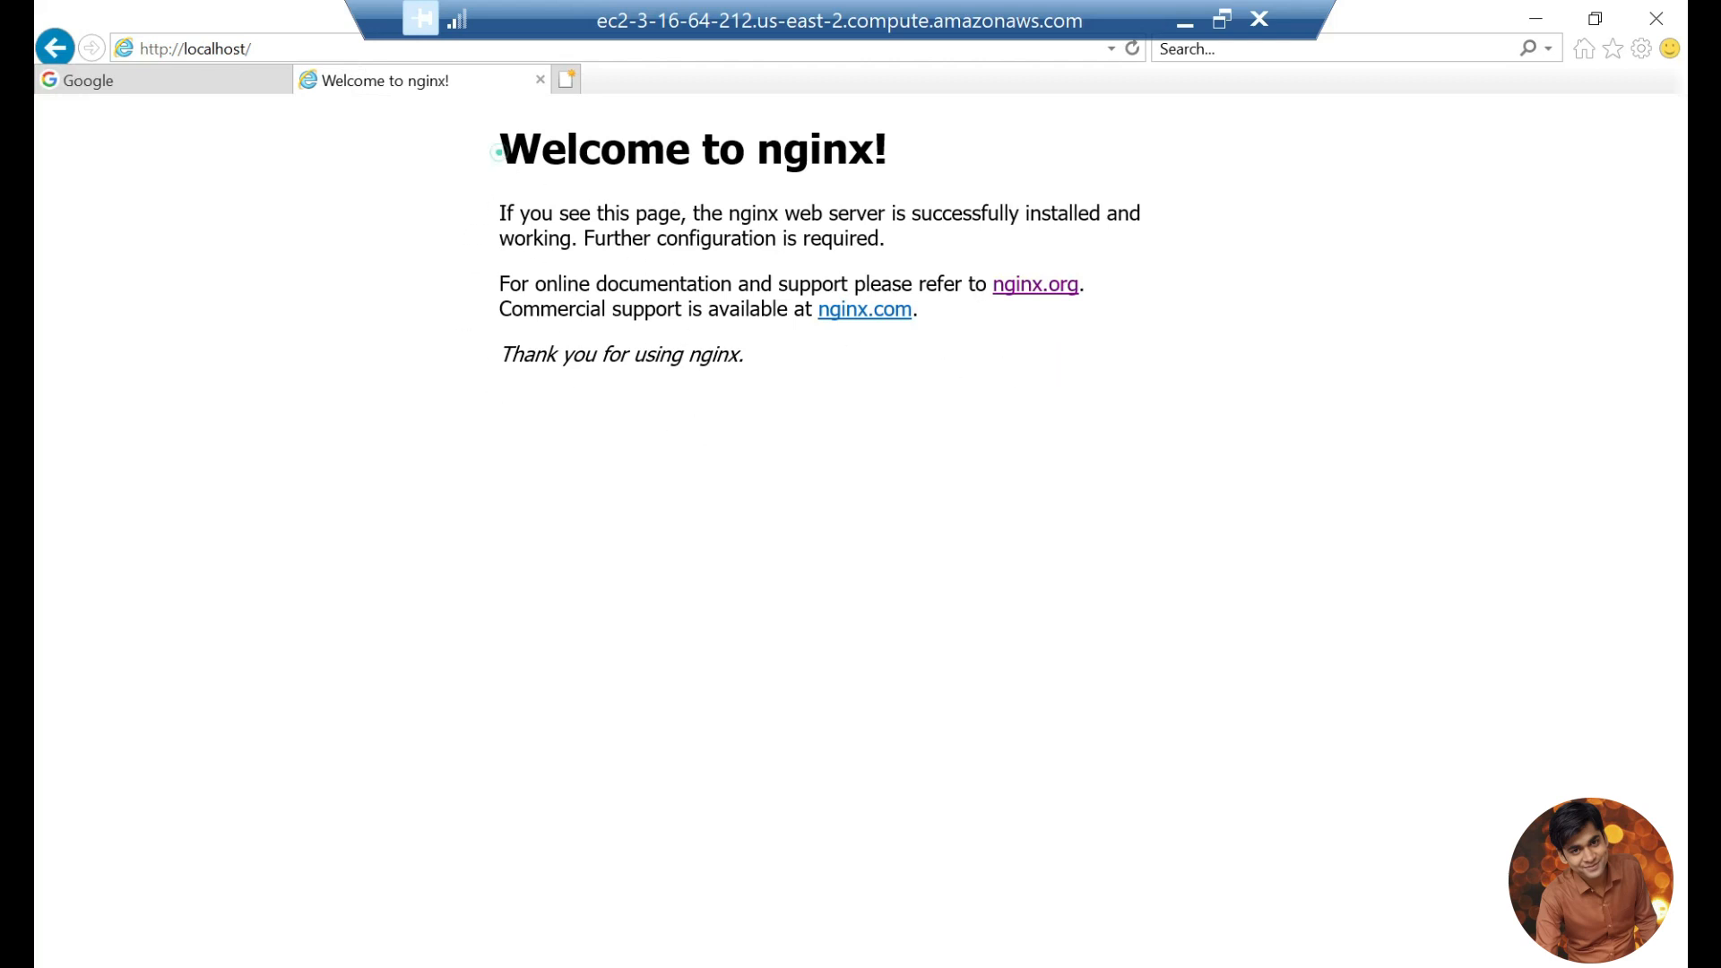
key("ctrl+a")
left_click(819, 356)
left_click_drag(820, 356, 499, 145)
left_click(494, 150)
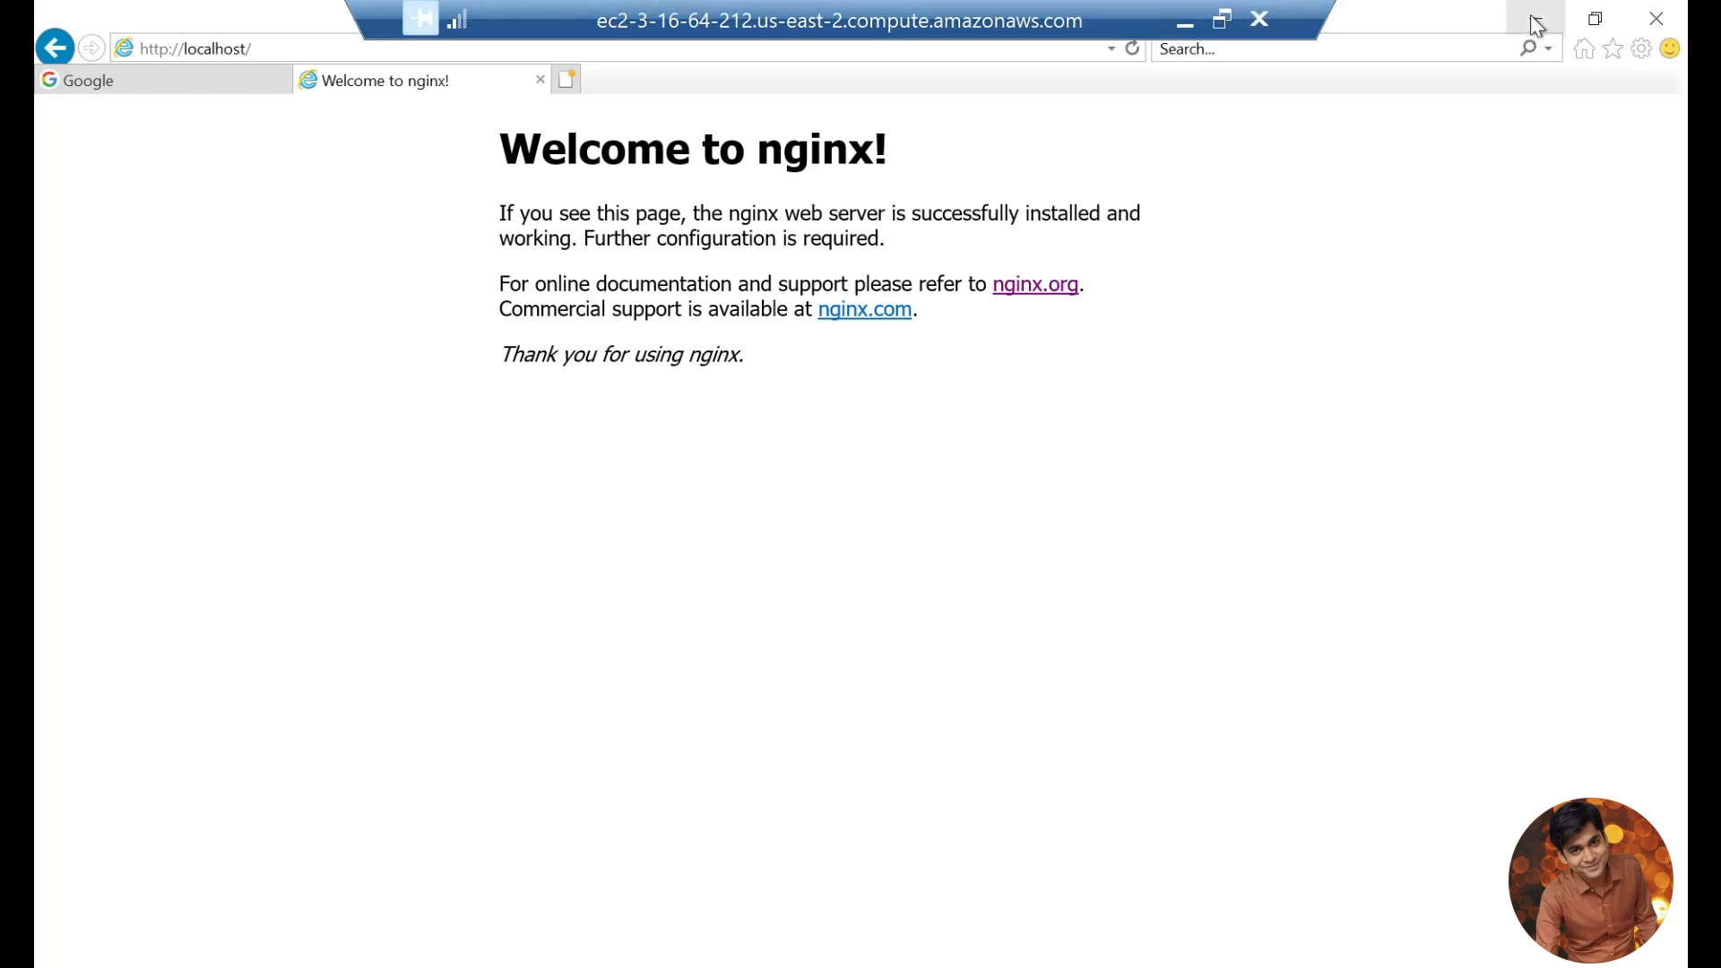
left_click(1471, 144)
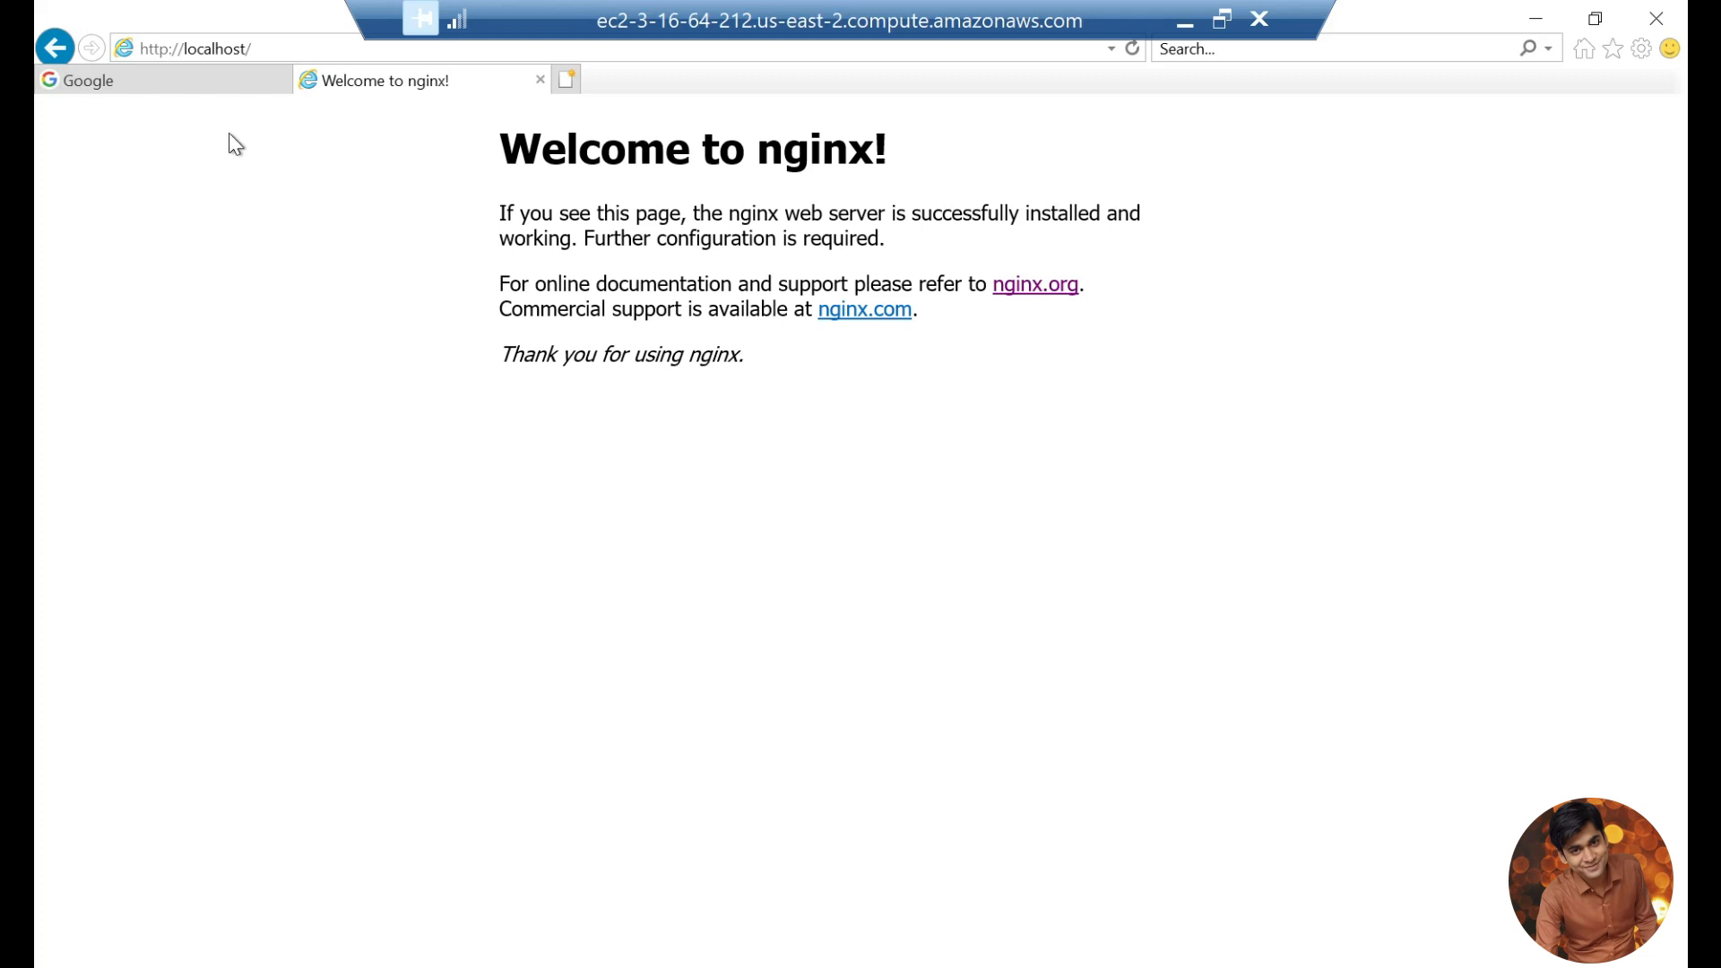
Step: Search Google for wampserver in the existing Google tab
left_click(123, 95)
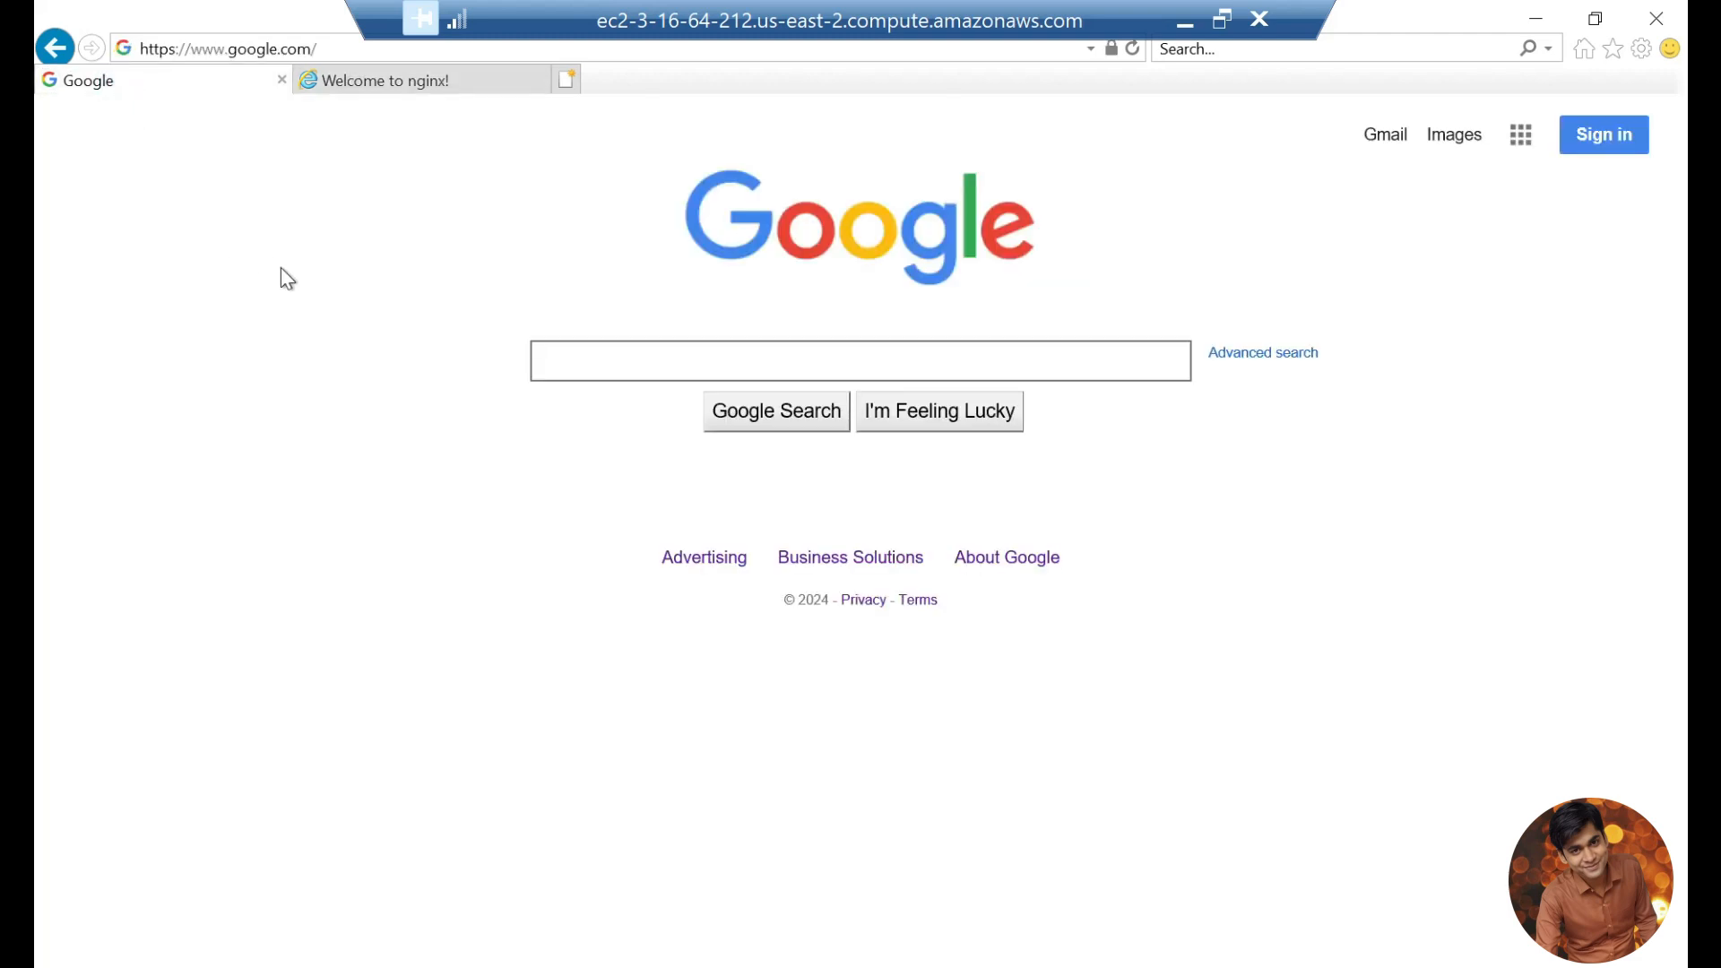
left_click(633, 366)
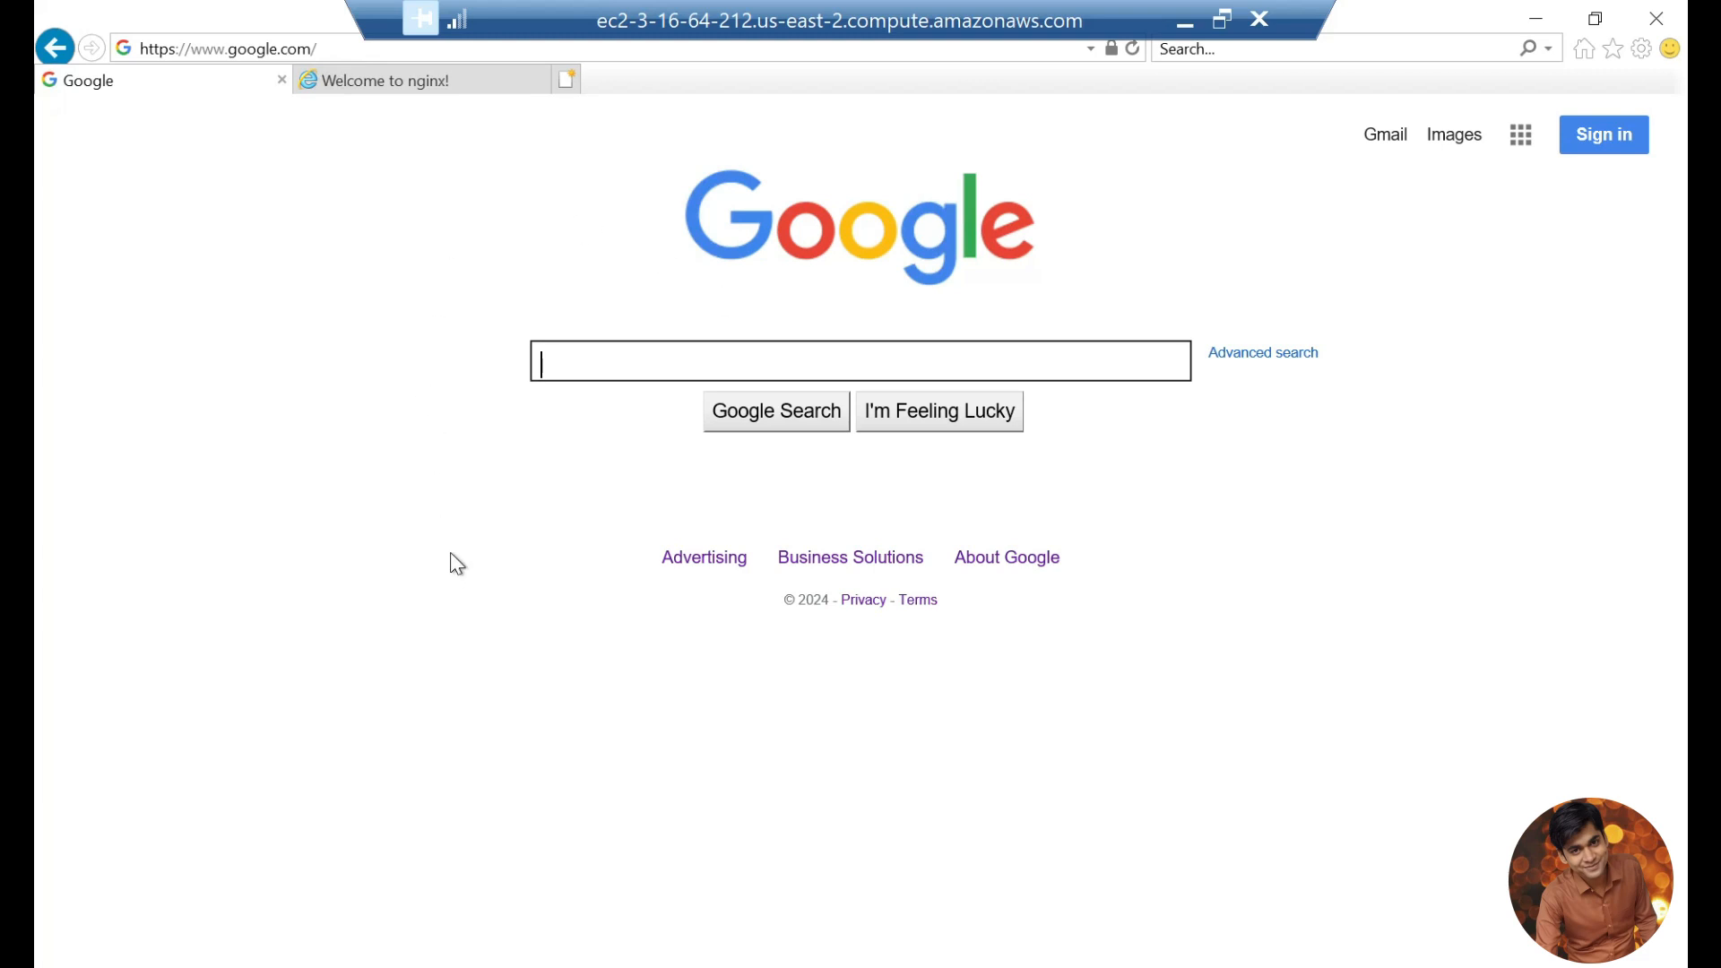
type("wampserver")
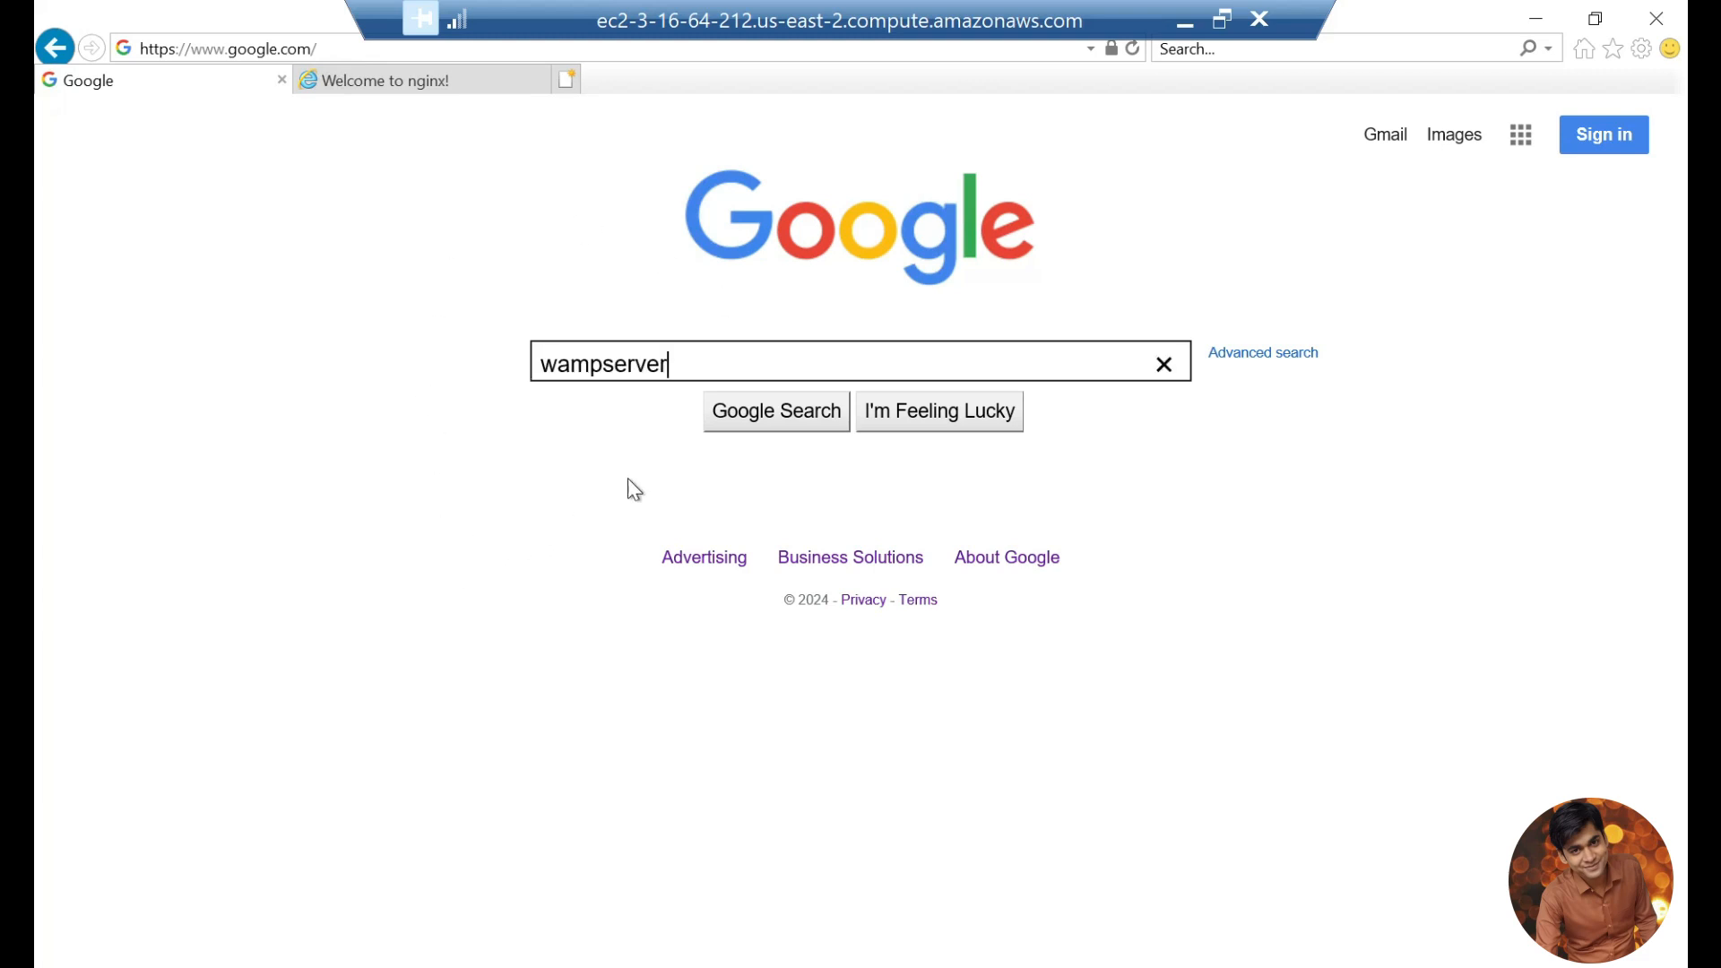
left_click(761, 428)
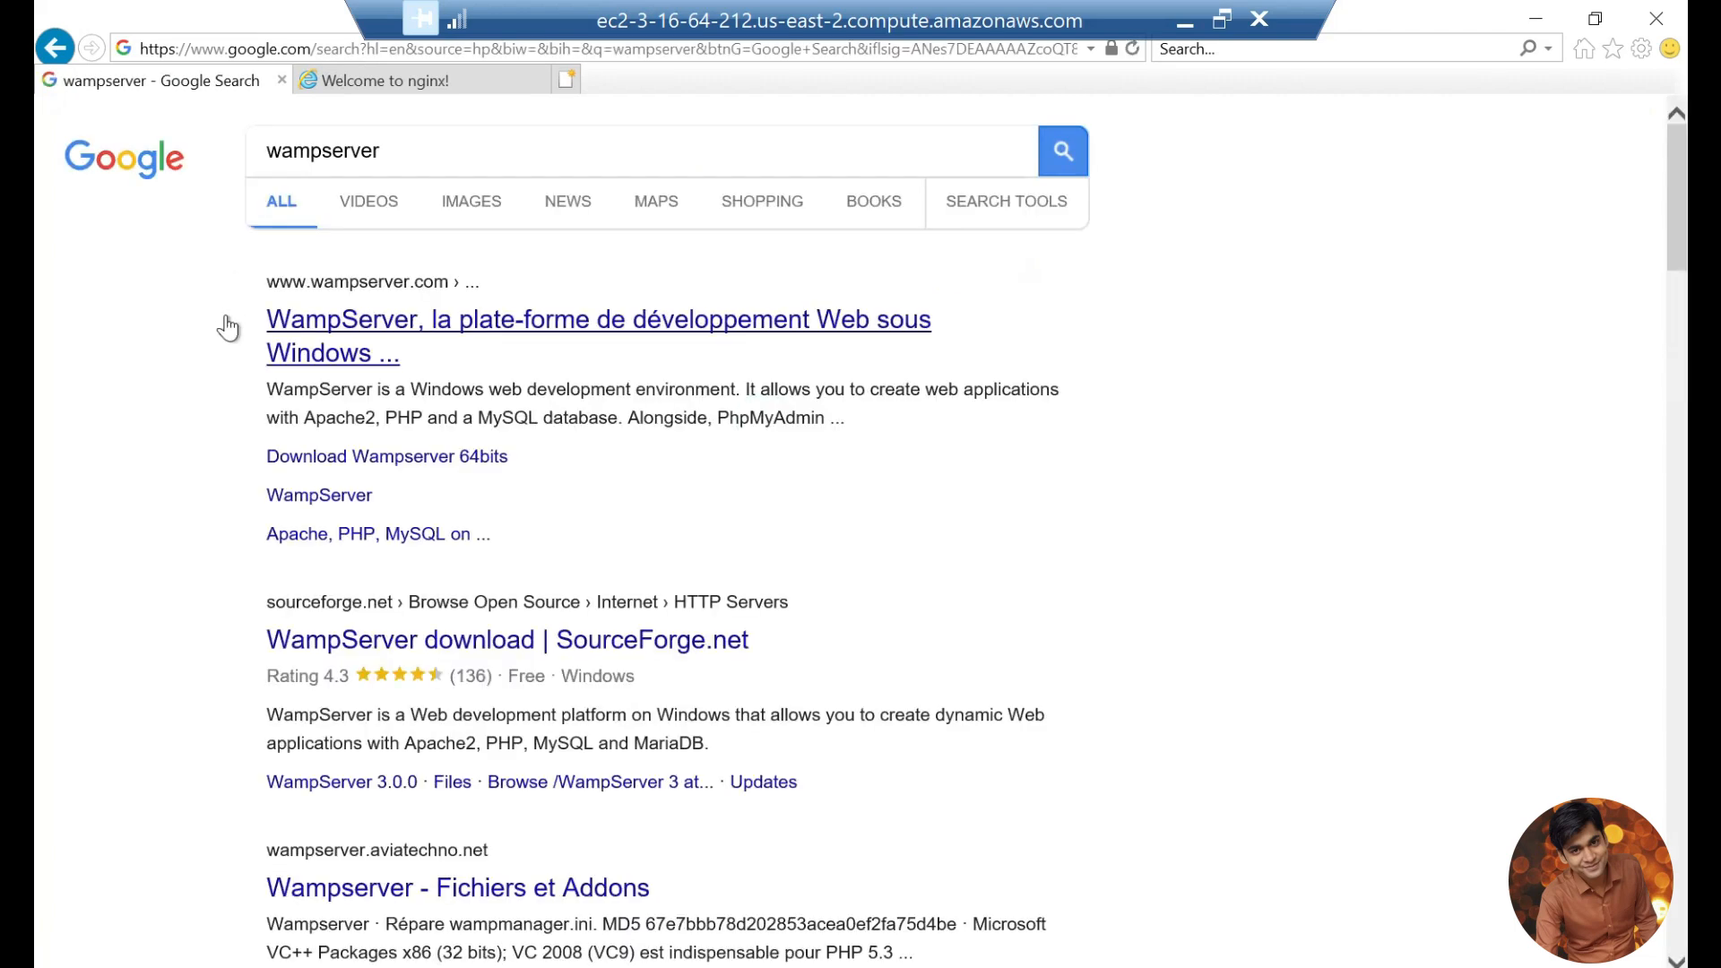
Step: Try to download WampServer 64 bits (X64) 3.3.2 from the WampServer website, and close that browser tab
left_click(340, 343)
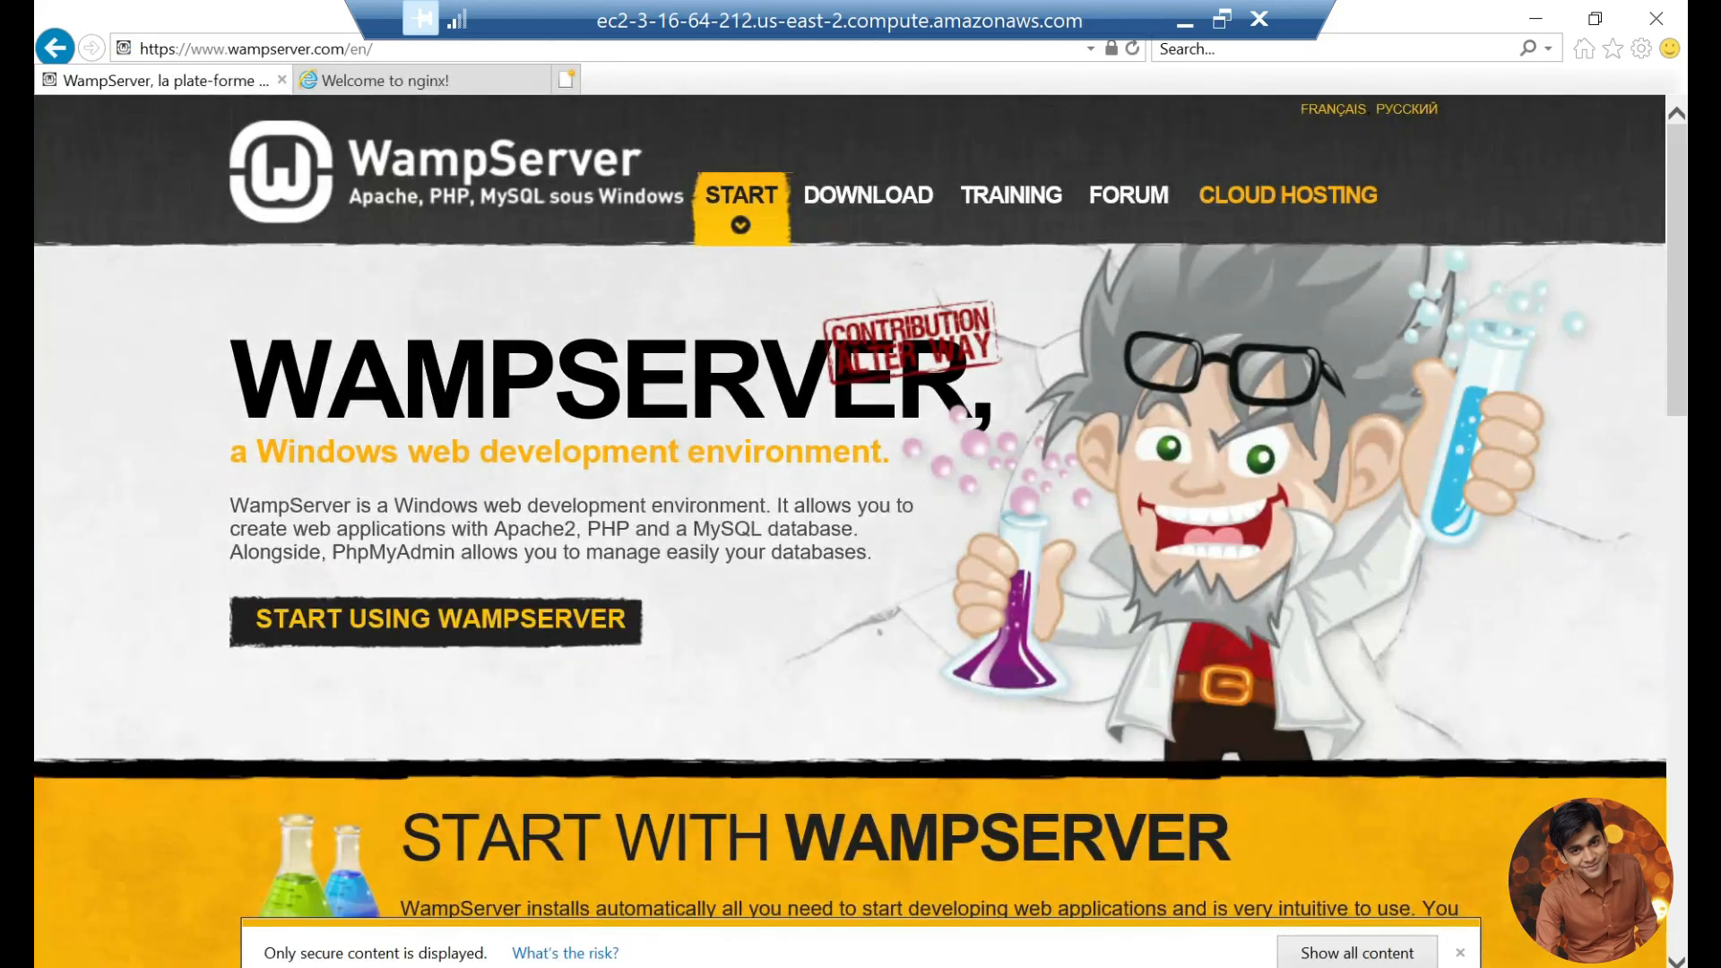
left_click(892, 199)
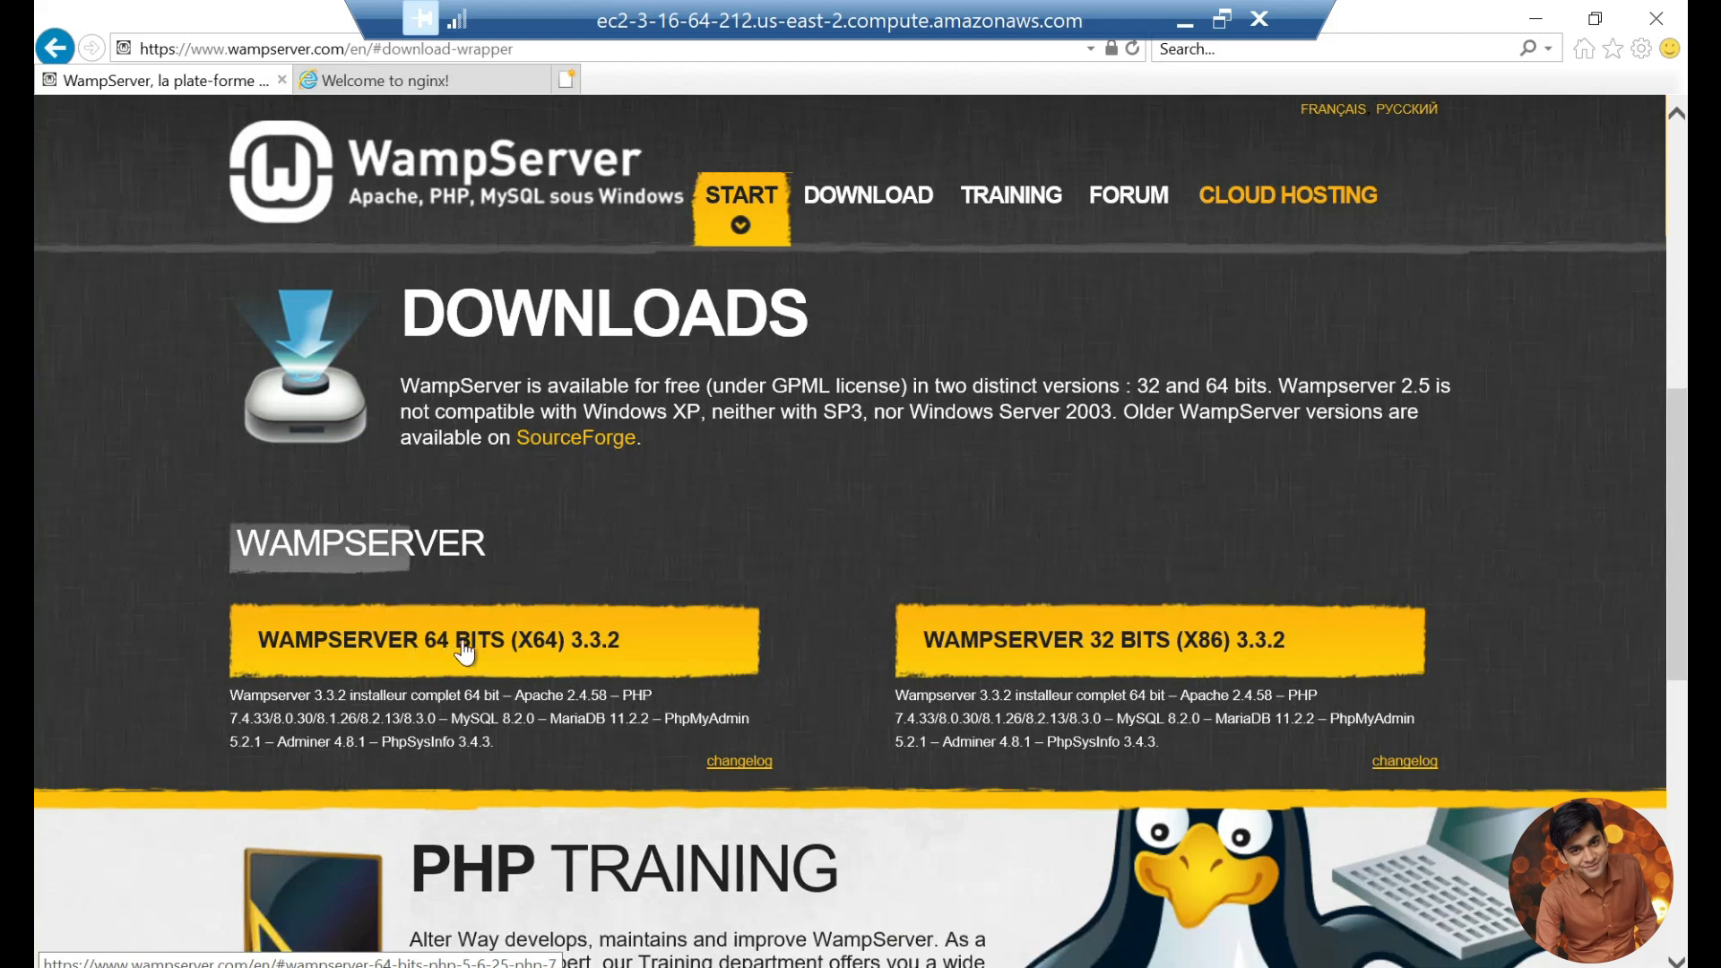
left_click(464, 651)
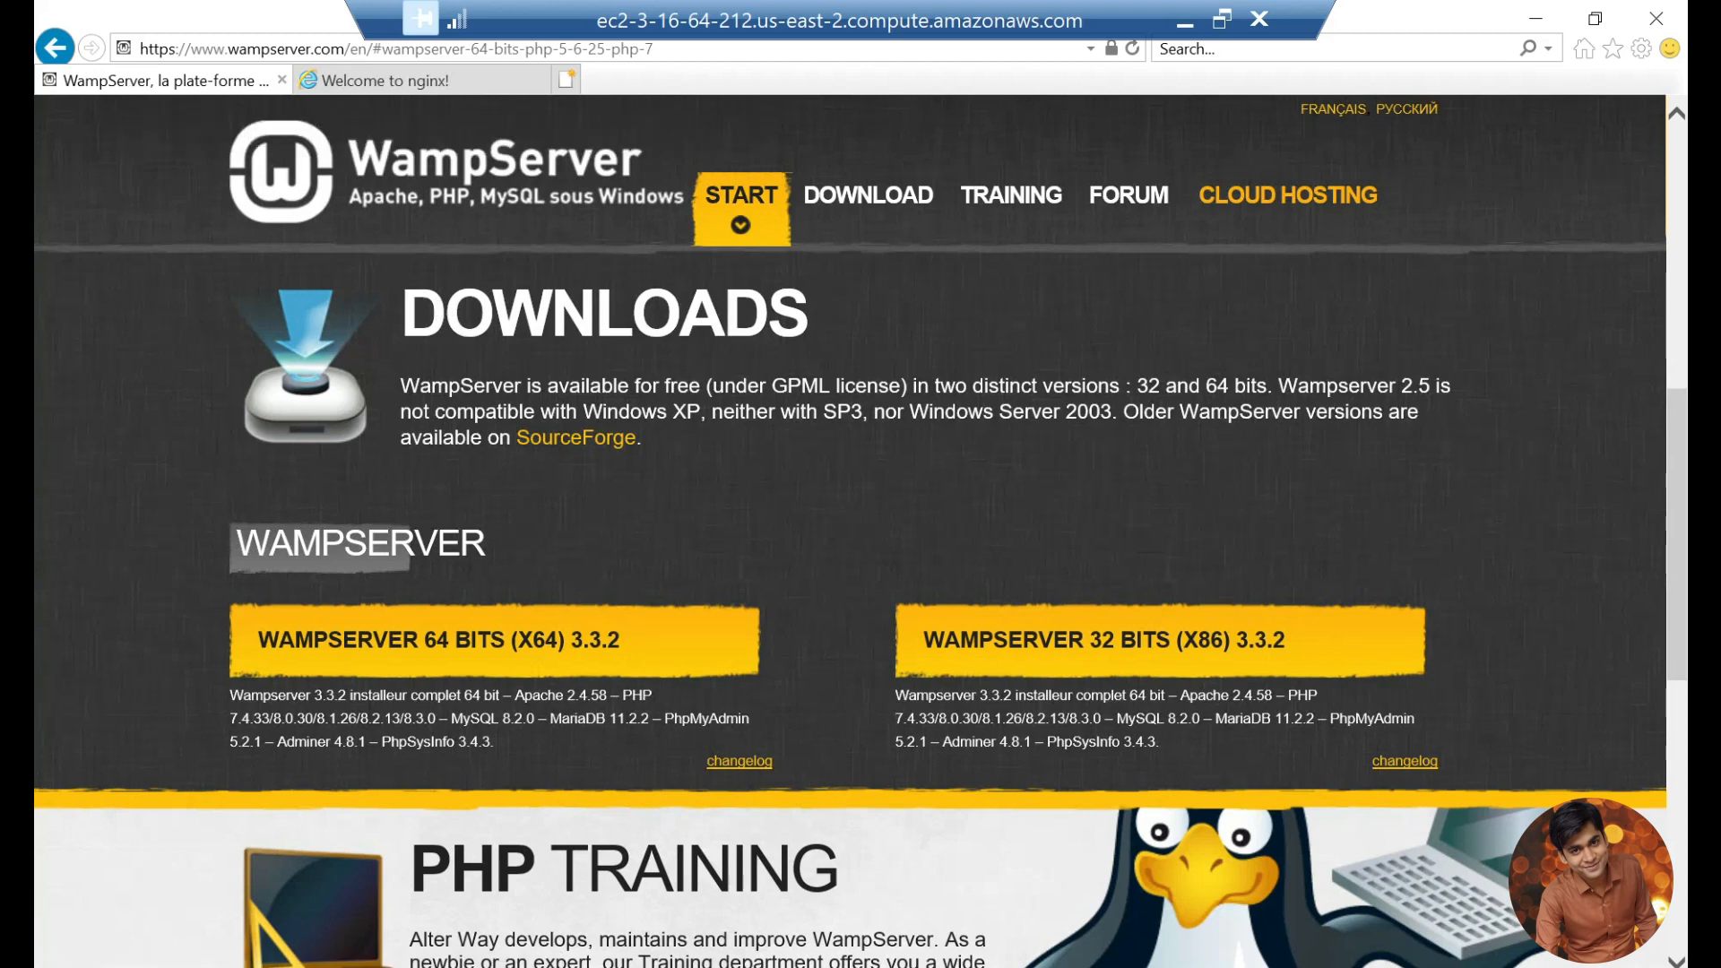
left_click(279, 80)
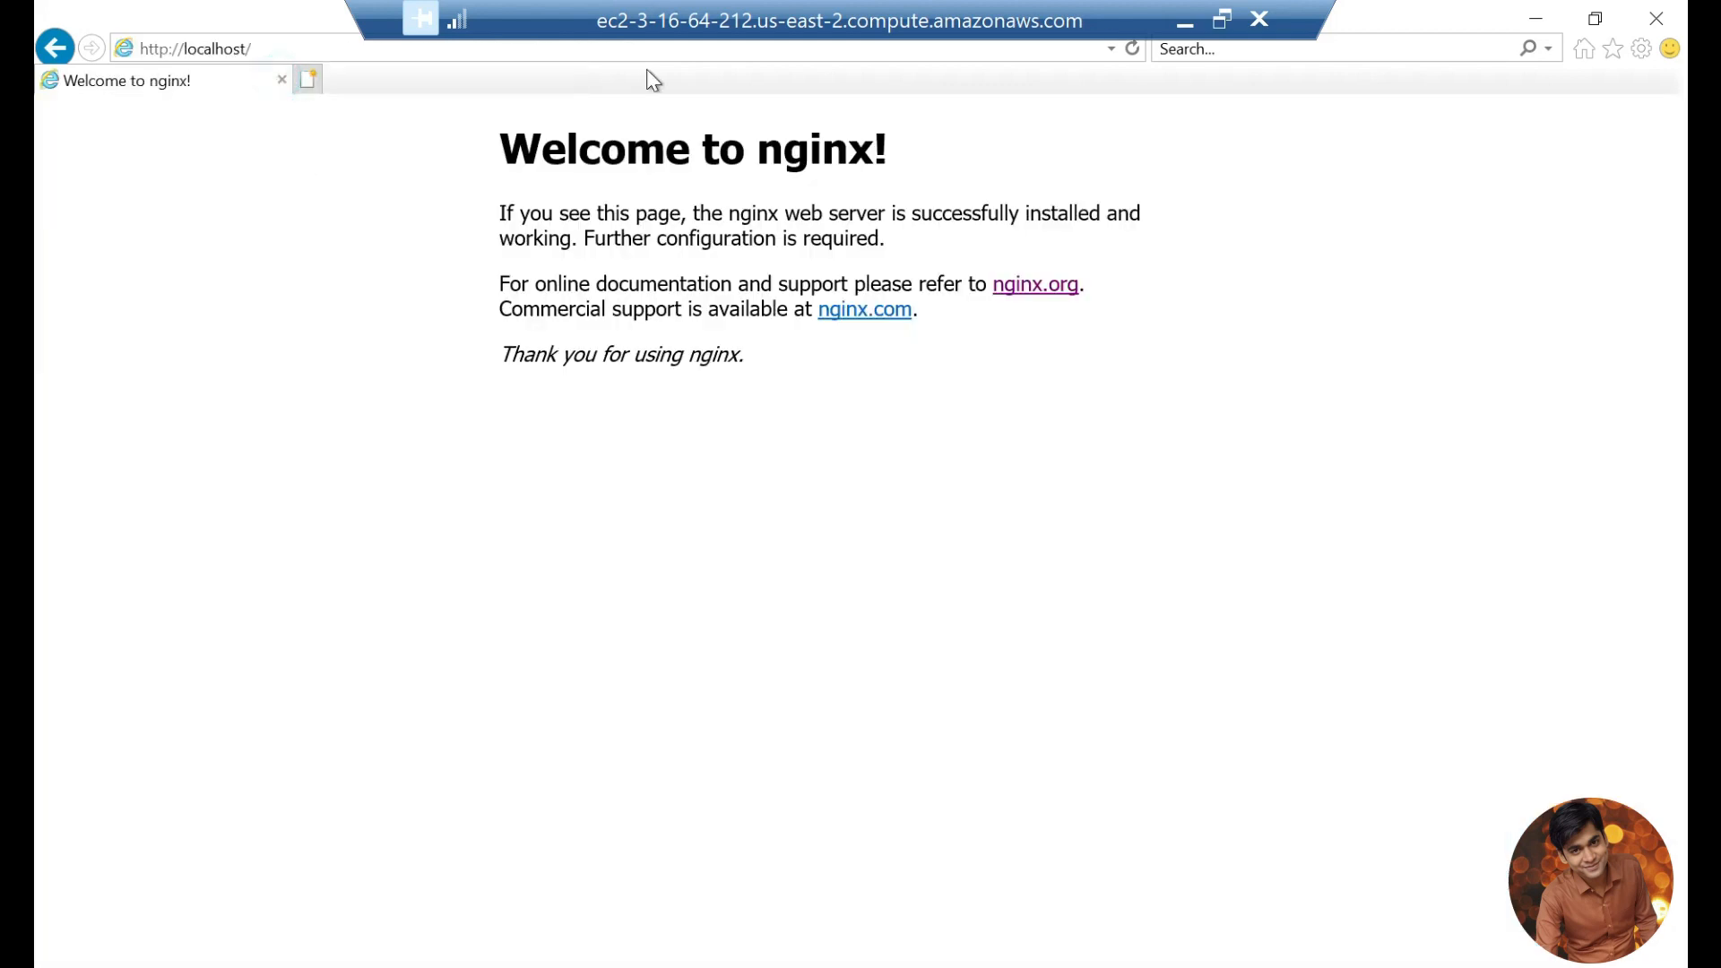
Step: Leave the remote session, open Chrome on the local computer and search for wampserver
left_click(1537, 19)
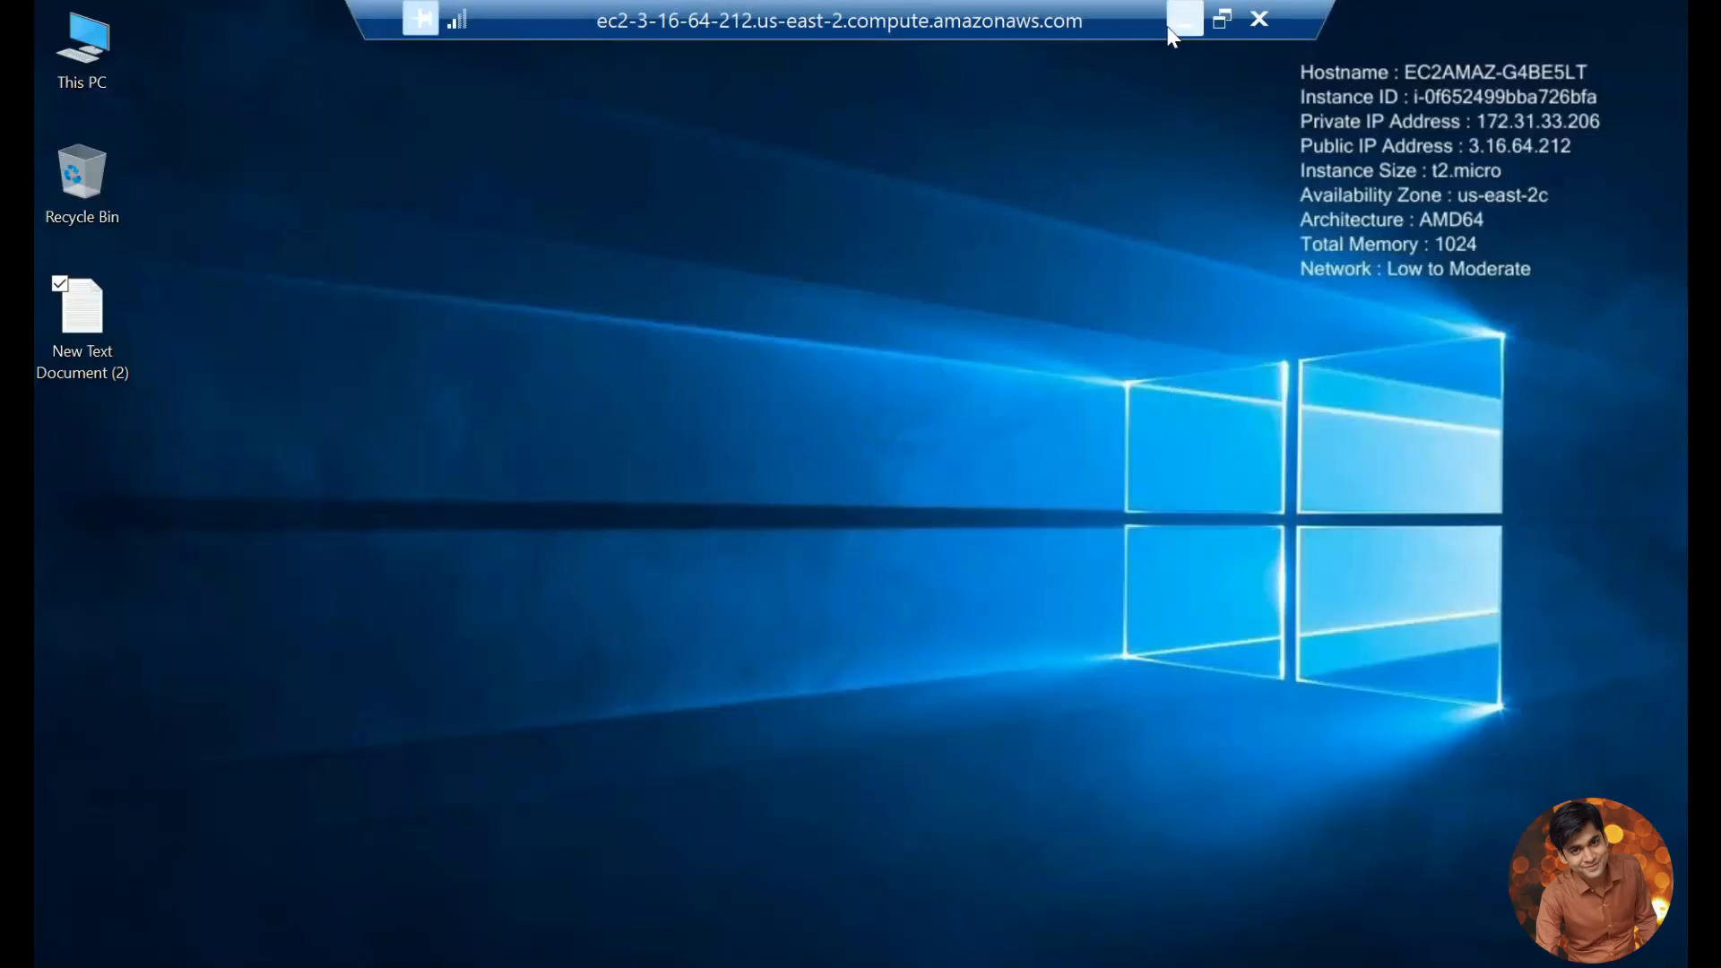
left_click(1184, 20)
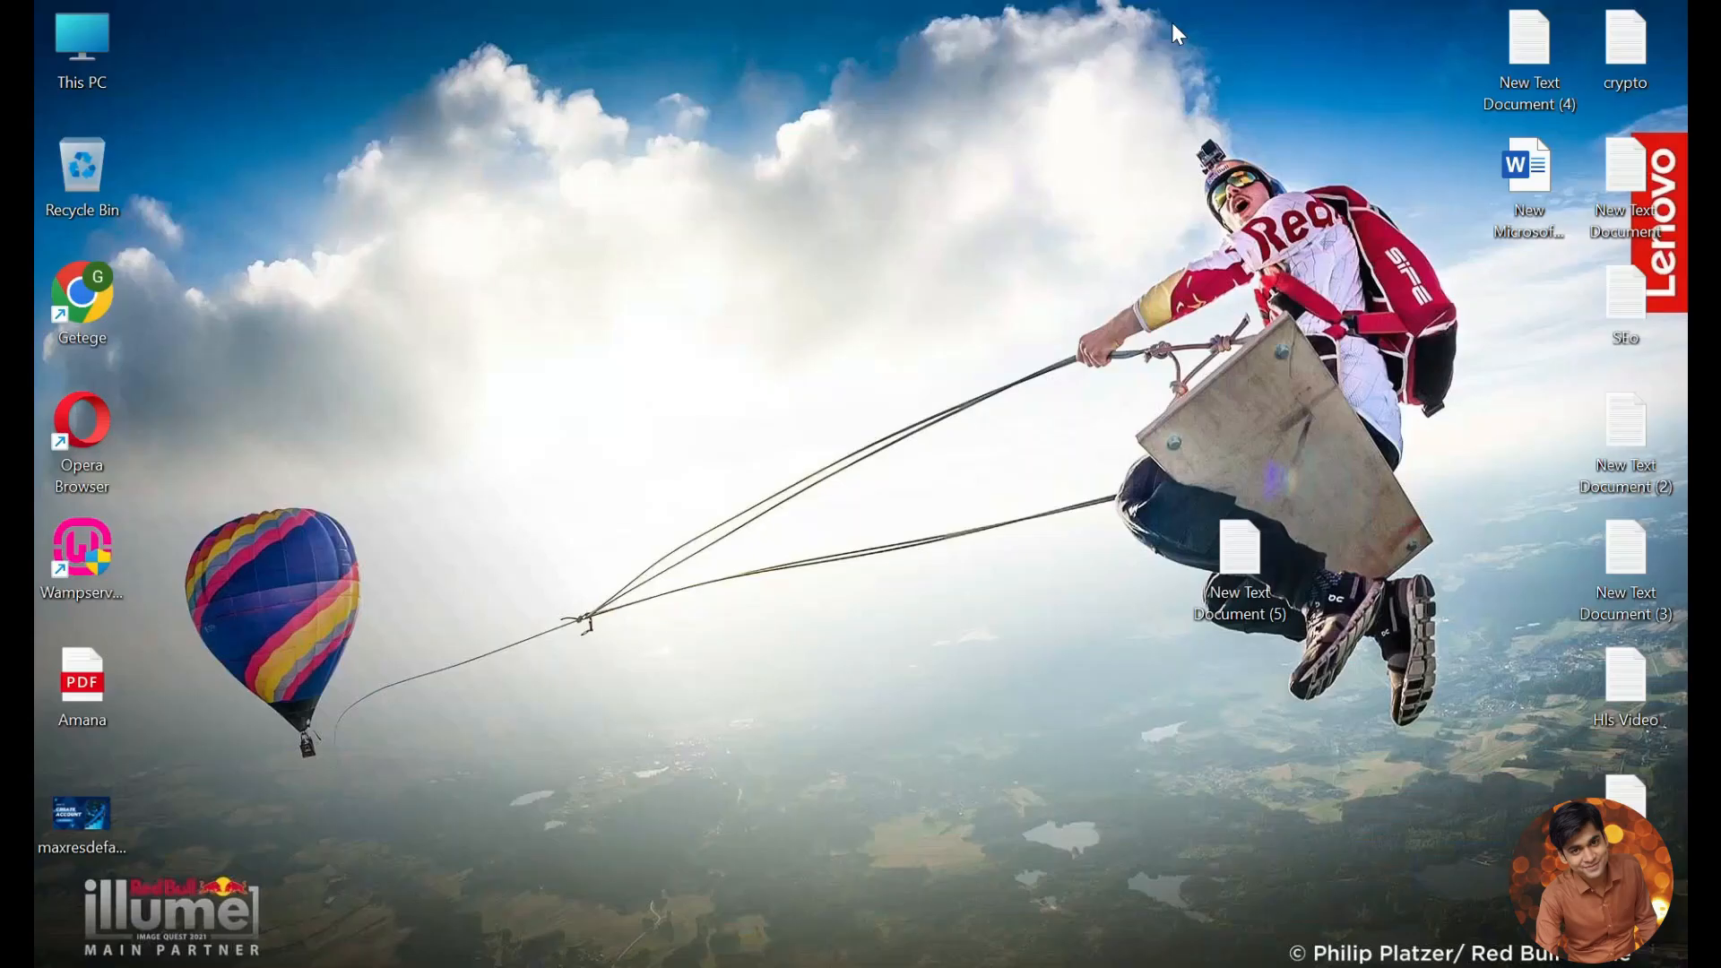
double_click(83, 292)
left_click(430, 81)
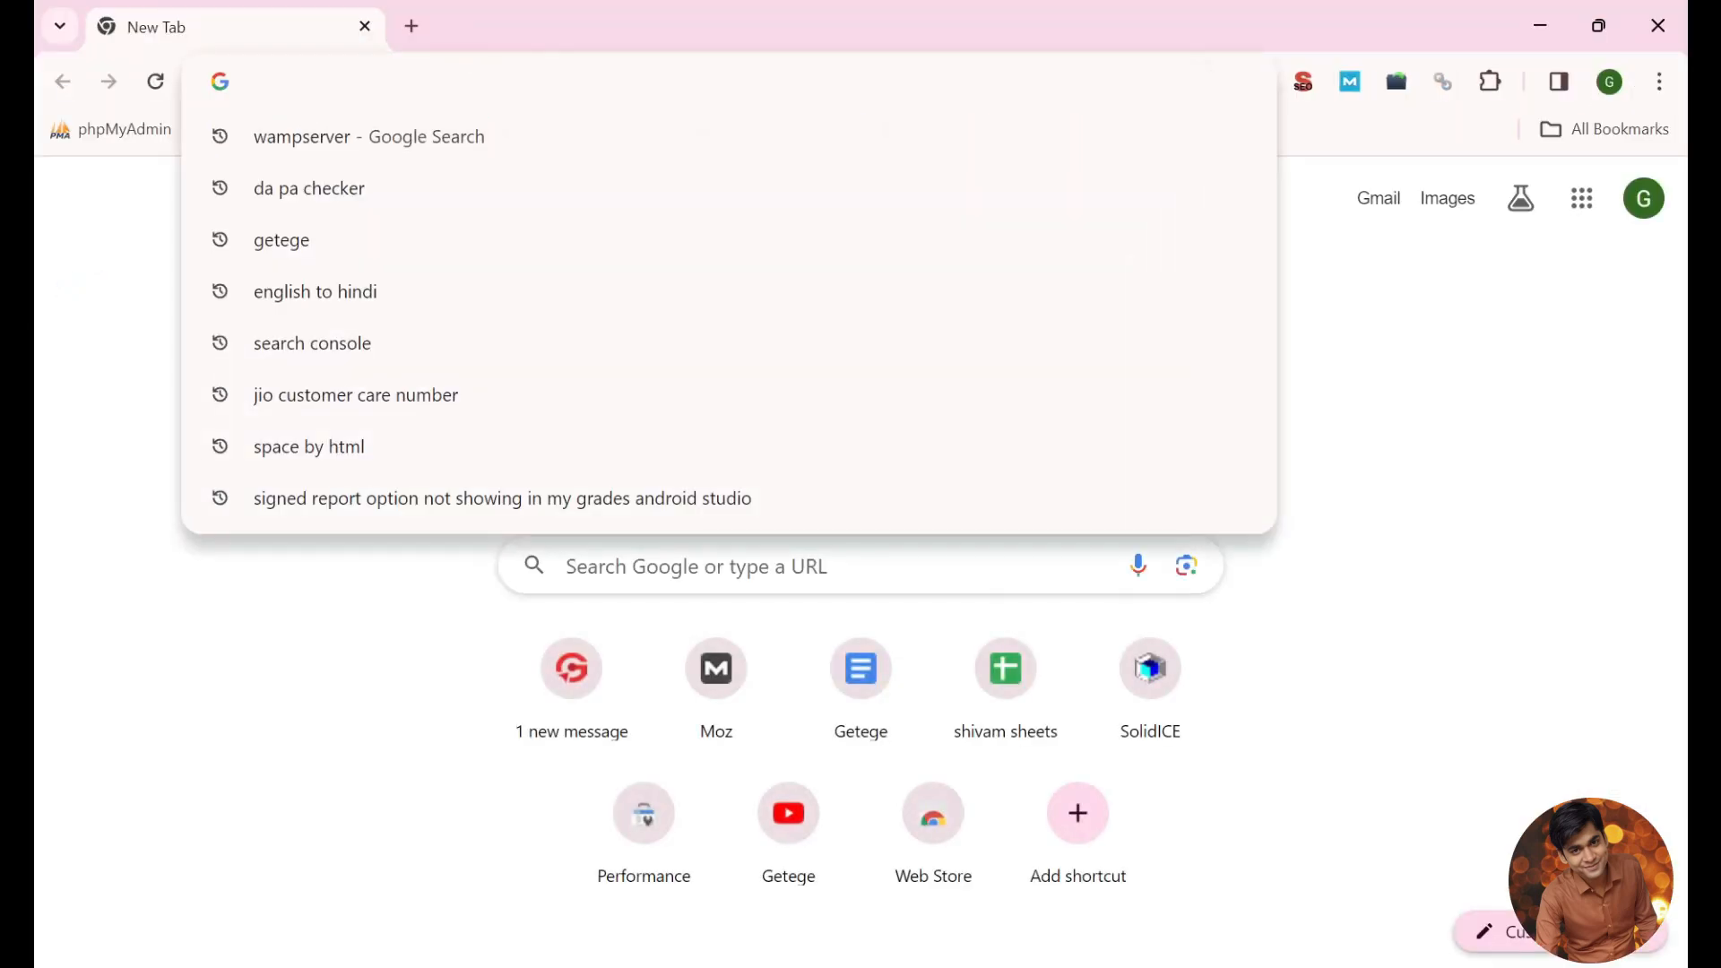
type("w")
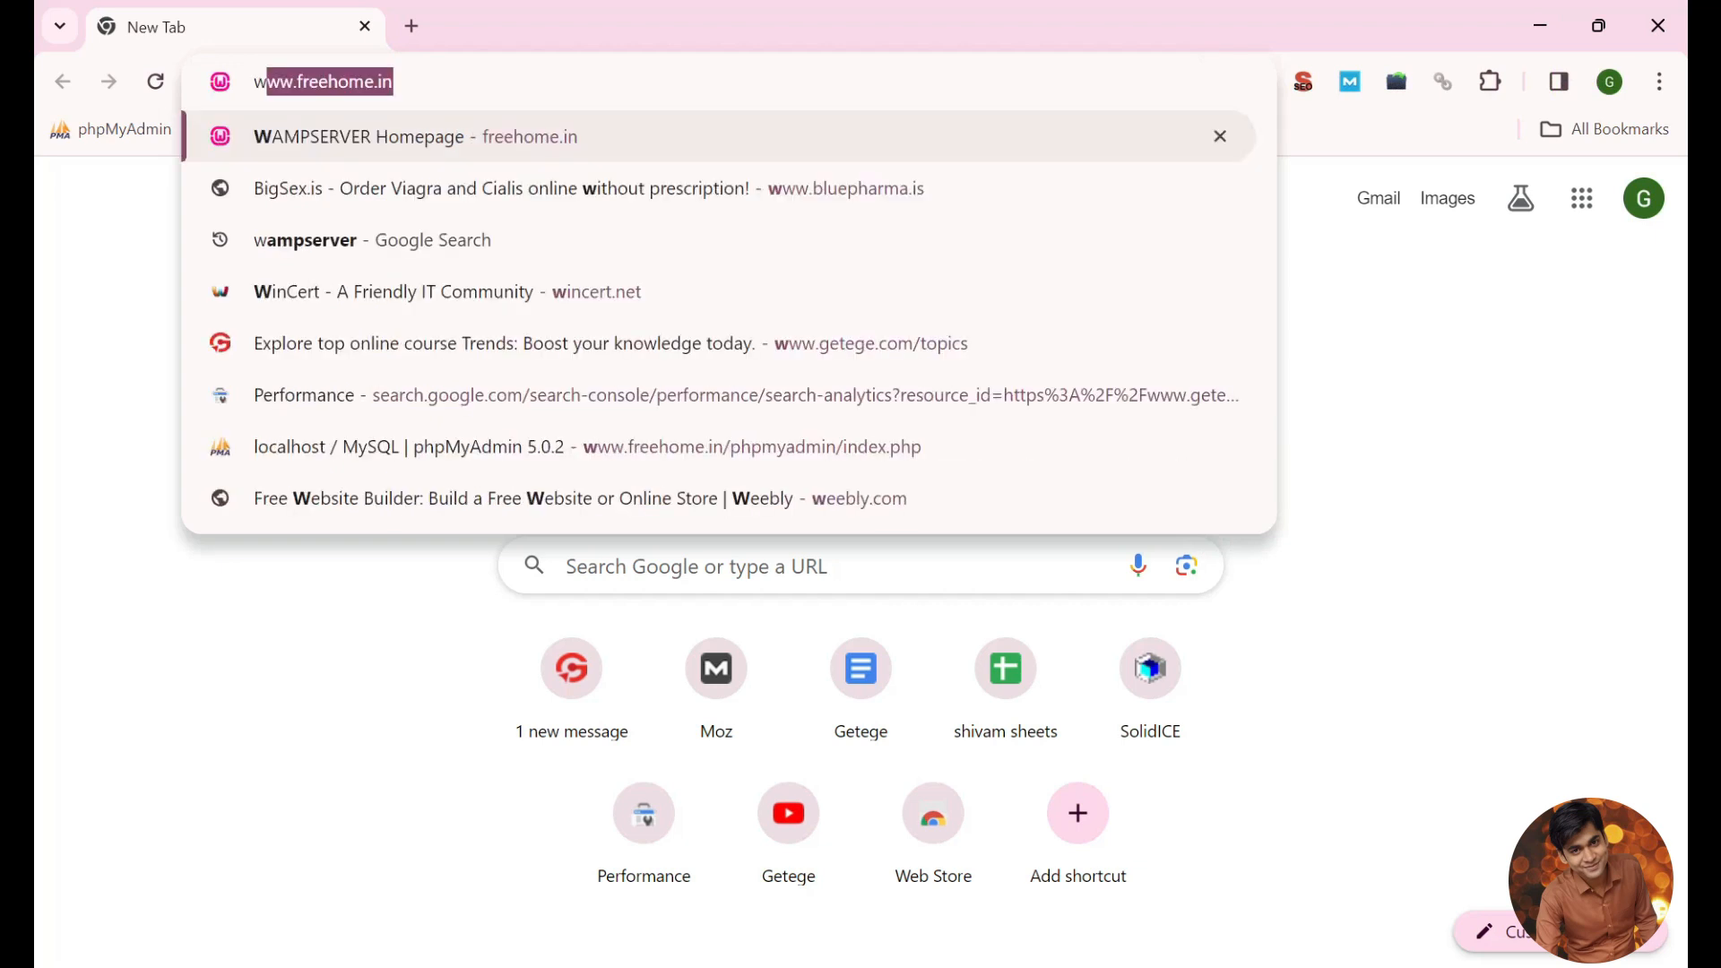
type("amp")
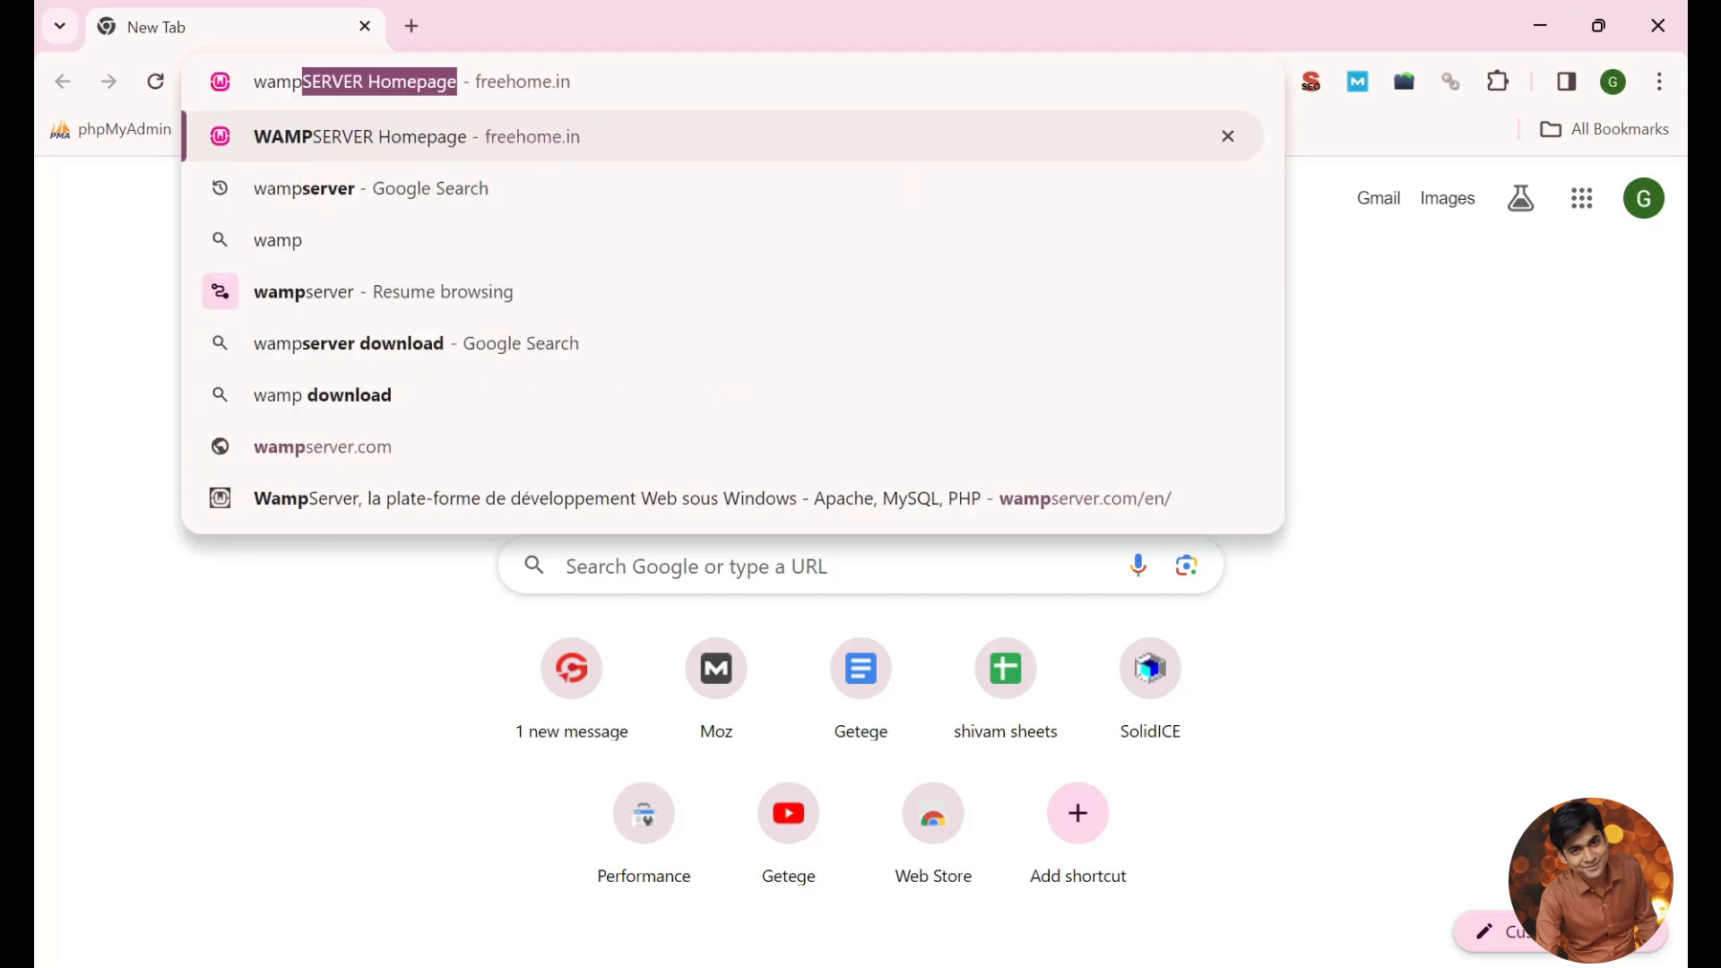
left_click(474, 185)
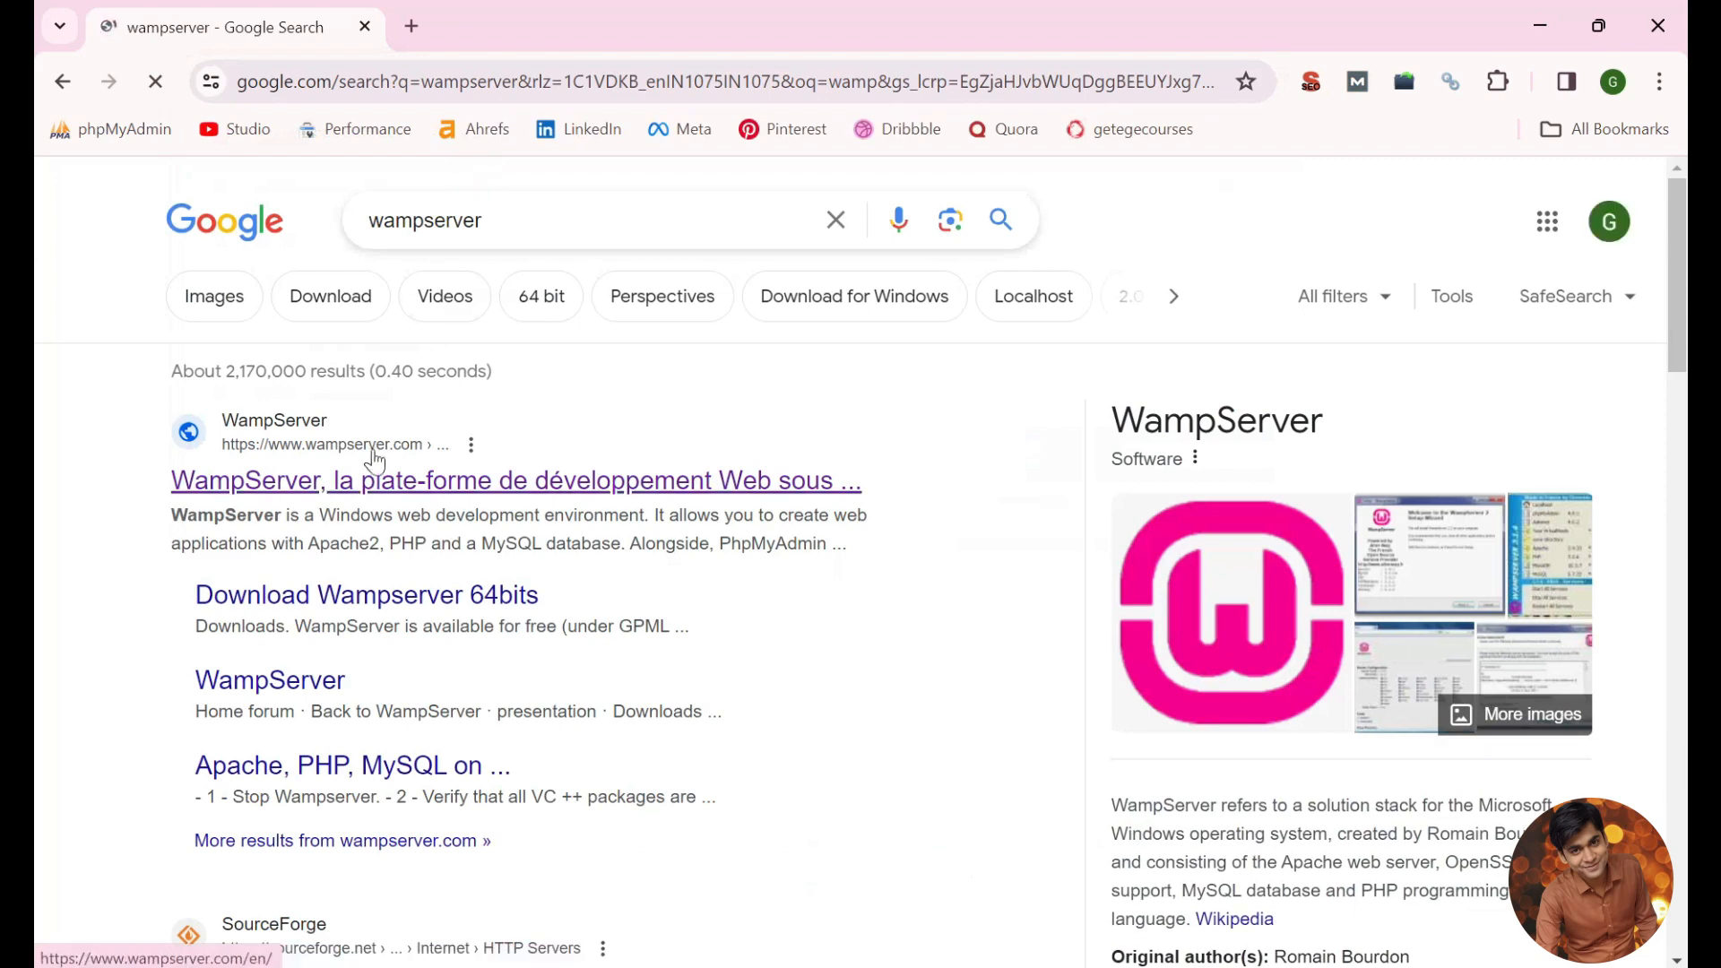
Step: Download WampServer 64 bits (X64) 3.3.2 directly from the WampServer website without filling in the form
left_click(357, 481)
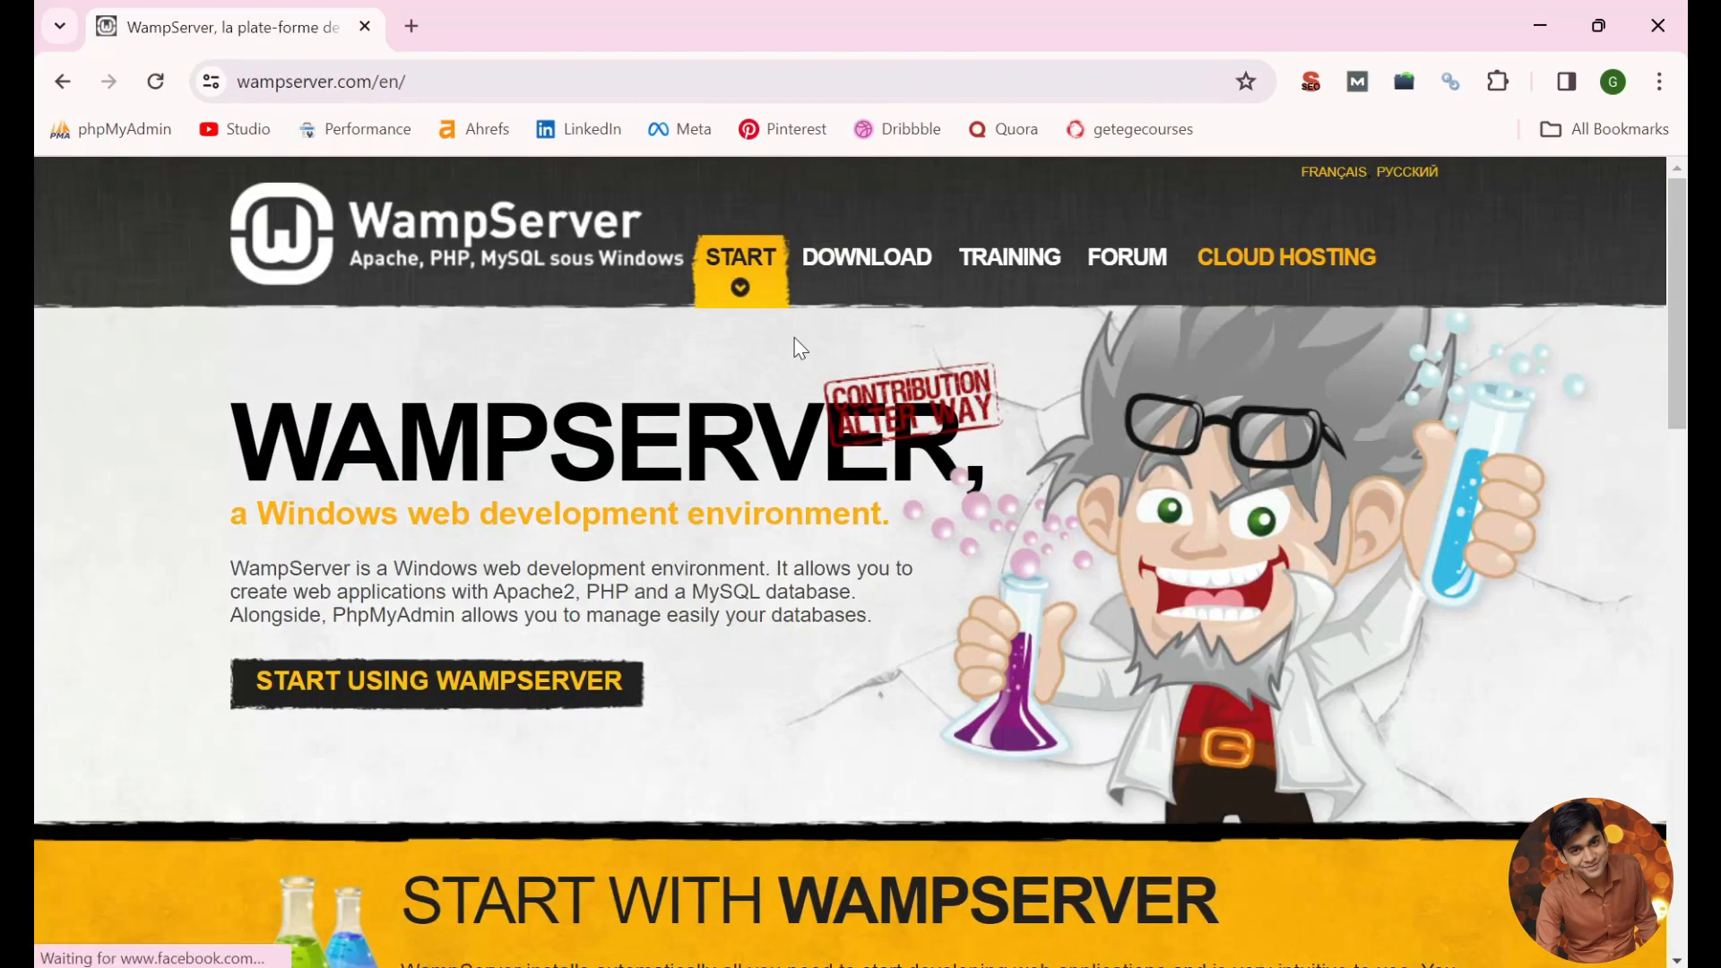
left_click(860, 259)
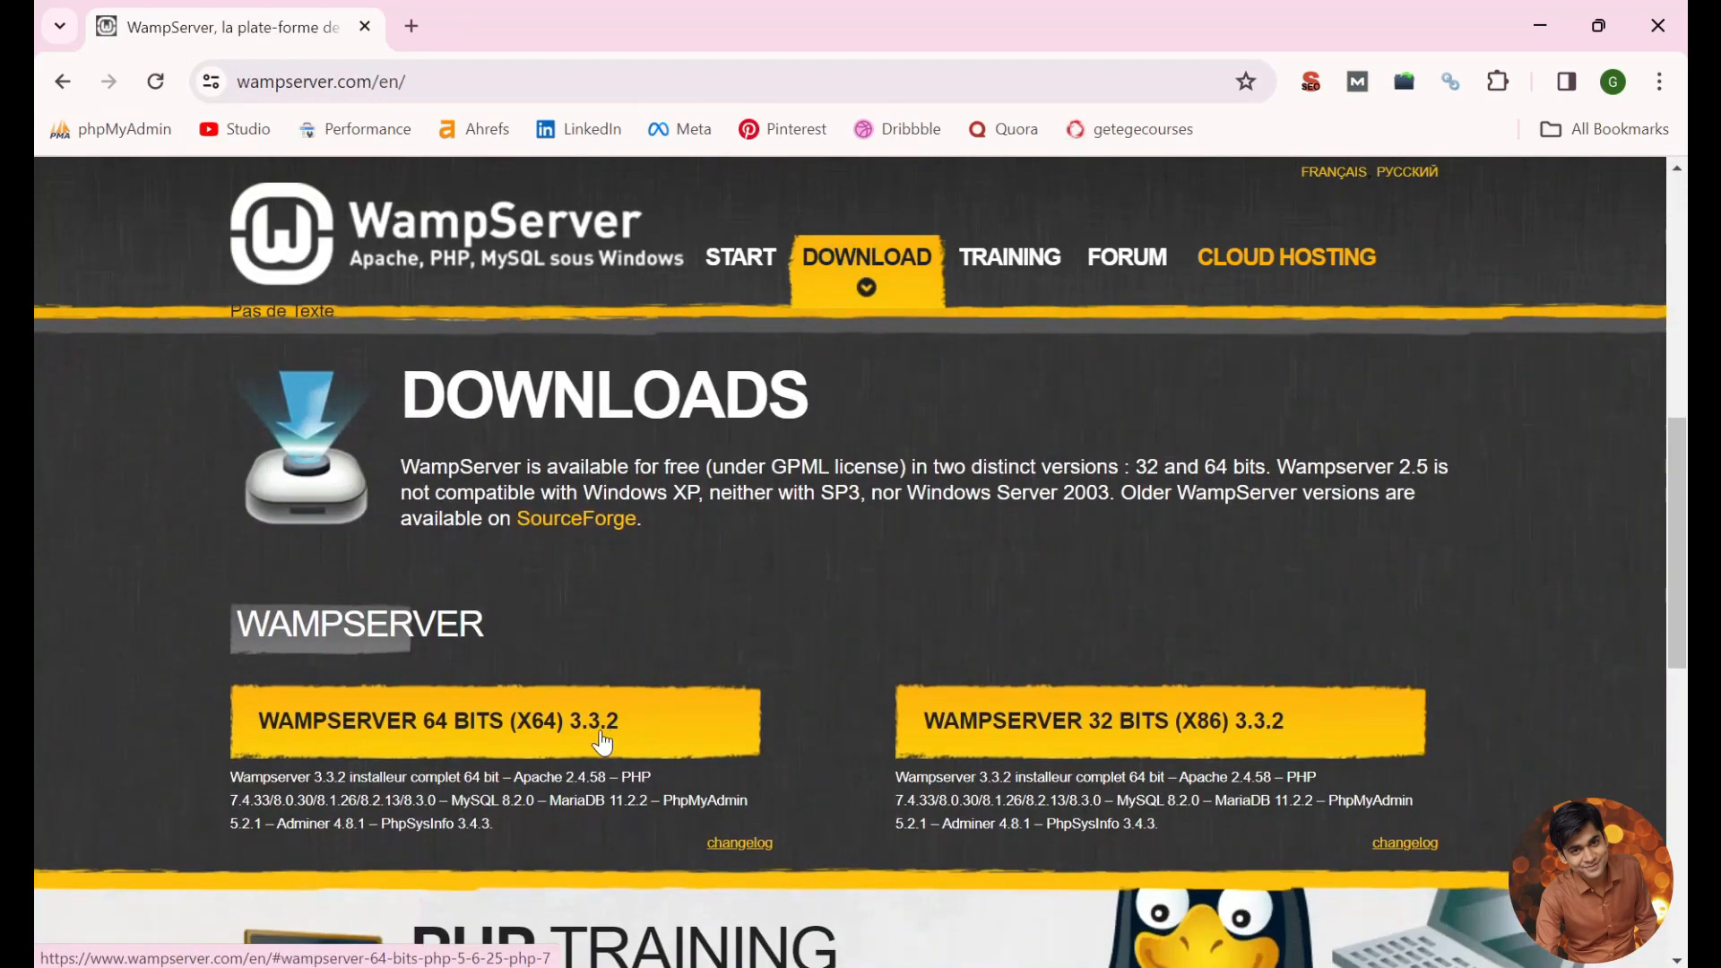
left_click(405, 741)
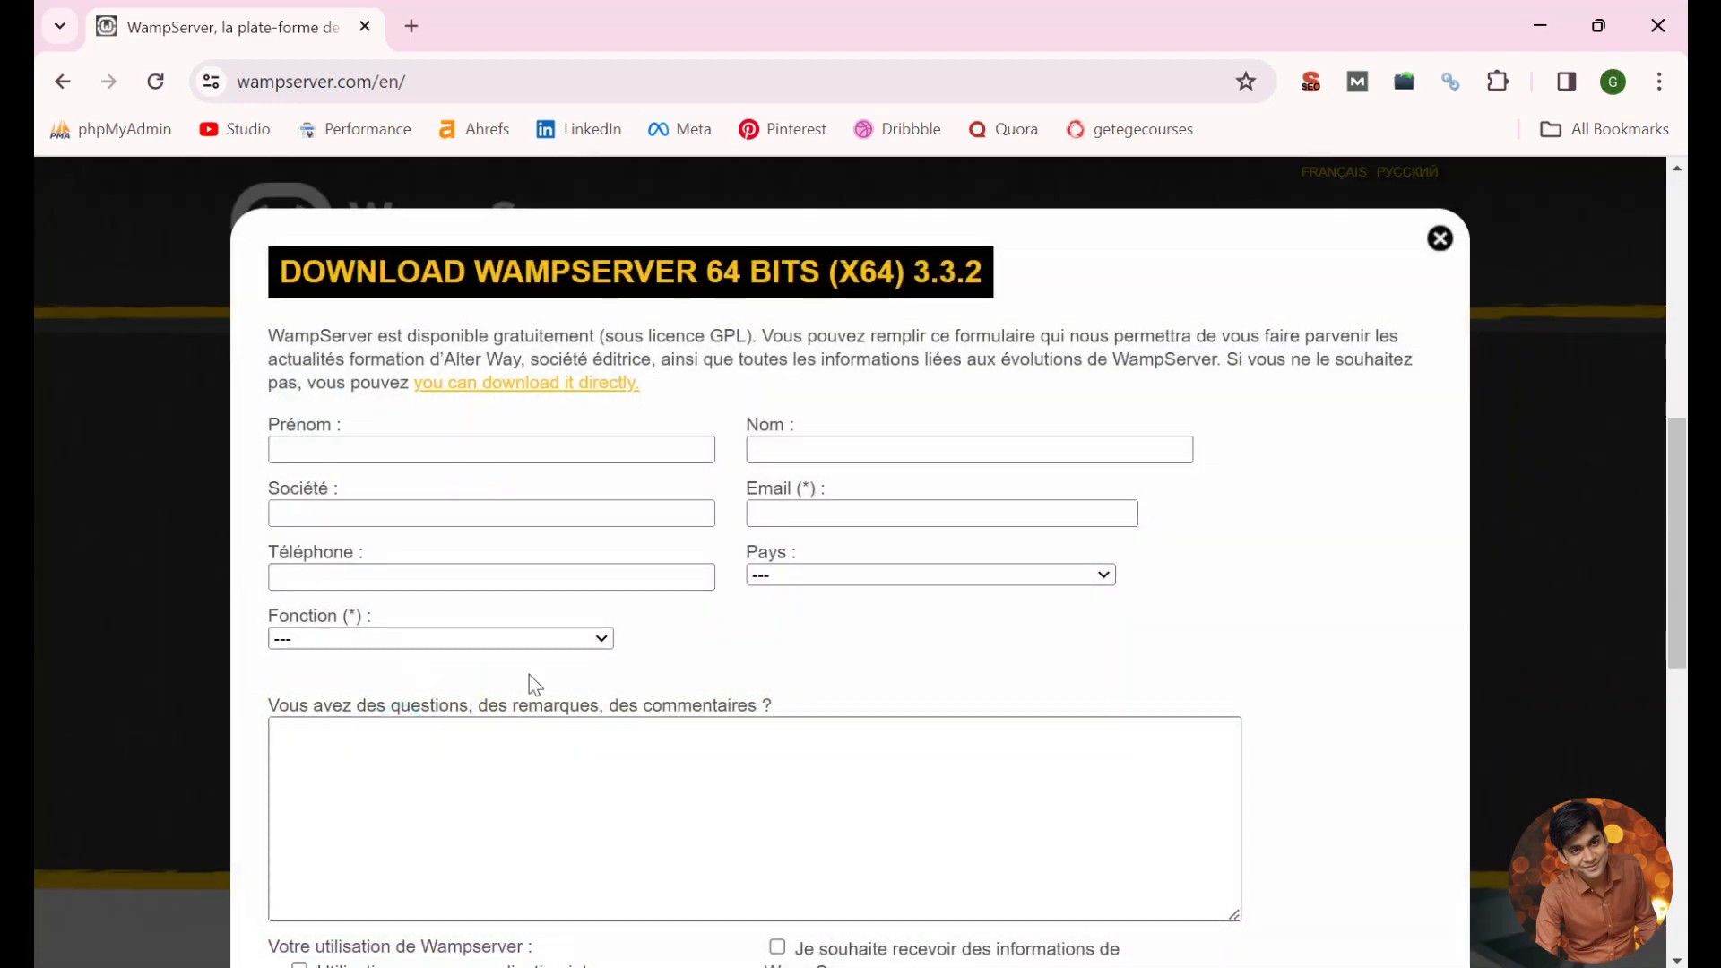
scroll(529, 681, "down", 5)
scroll(588, 653, "up", 5)
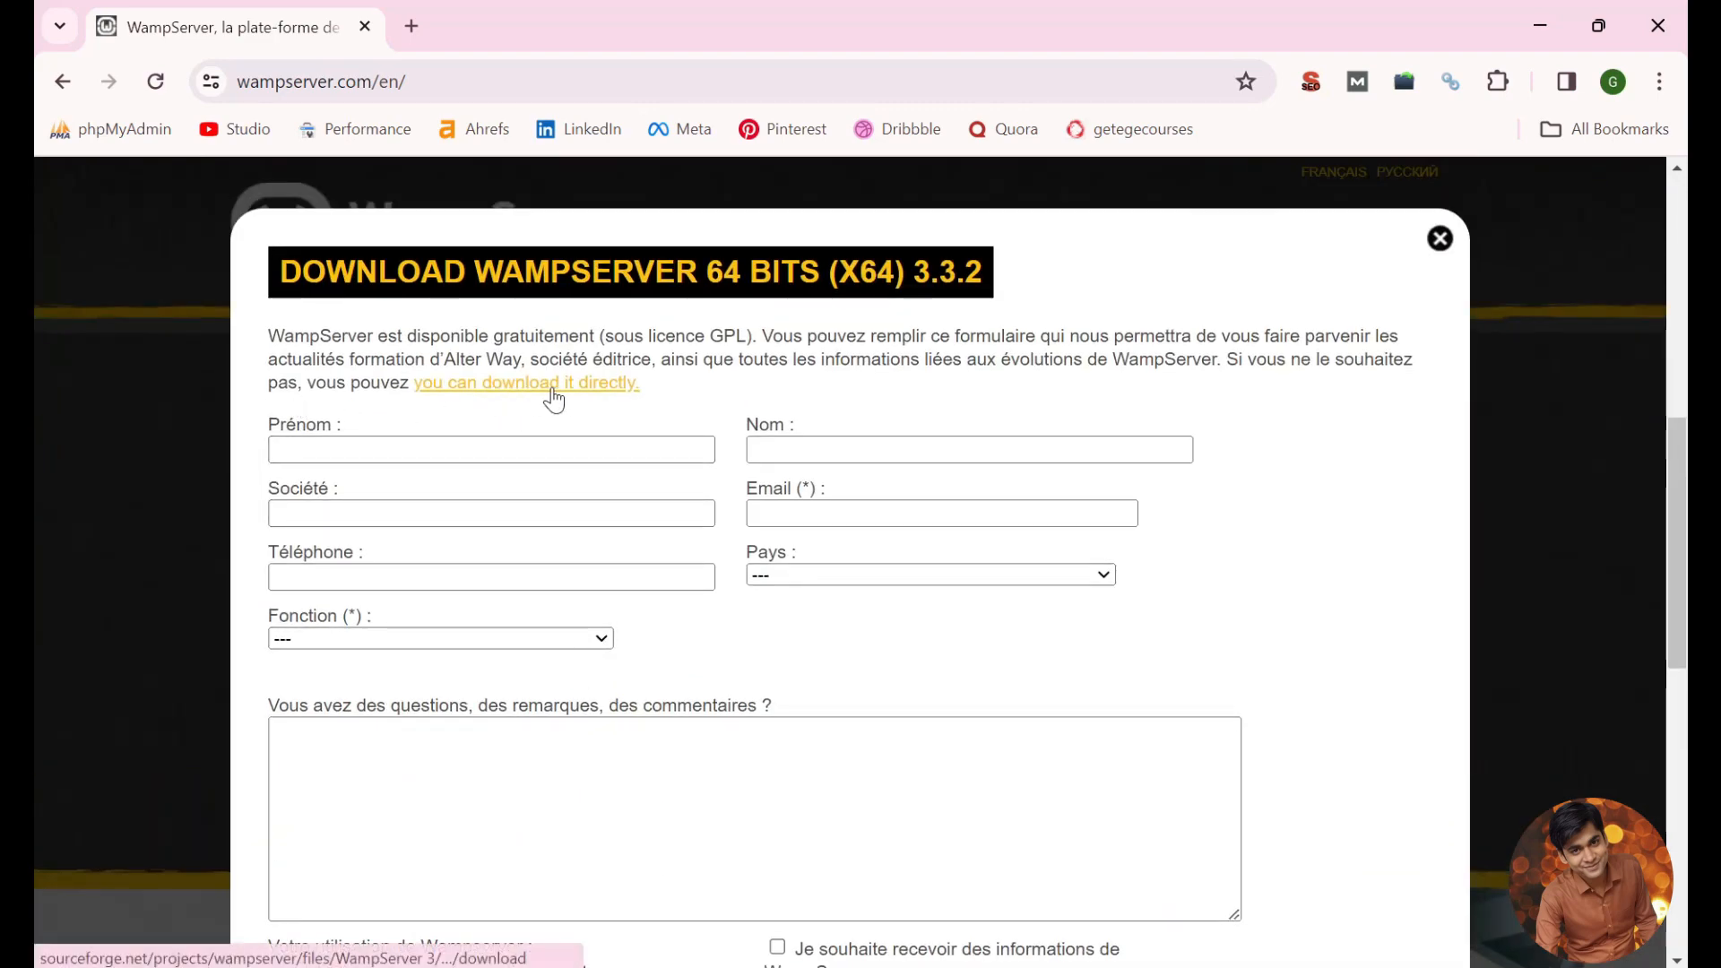
left_click(600, 385)
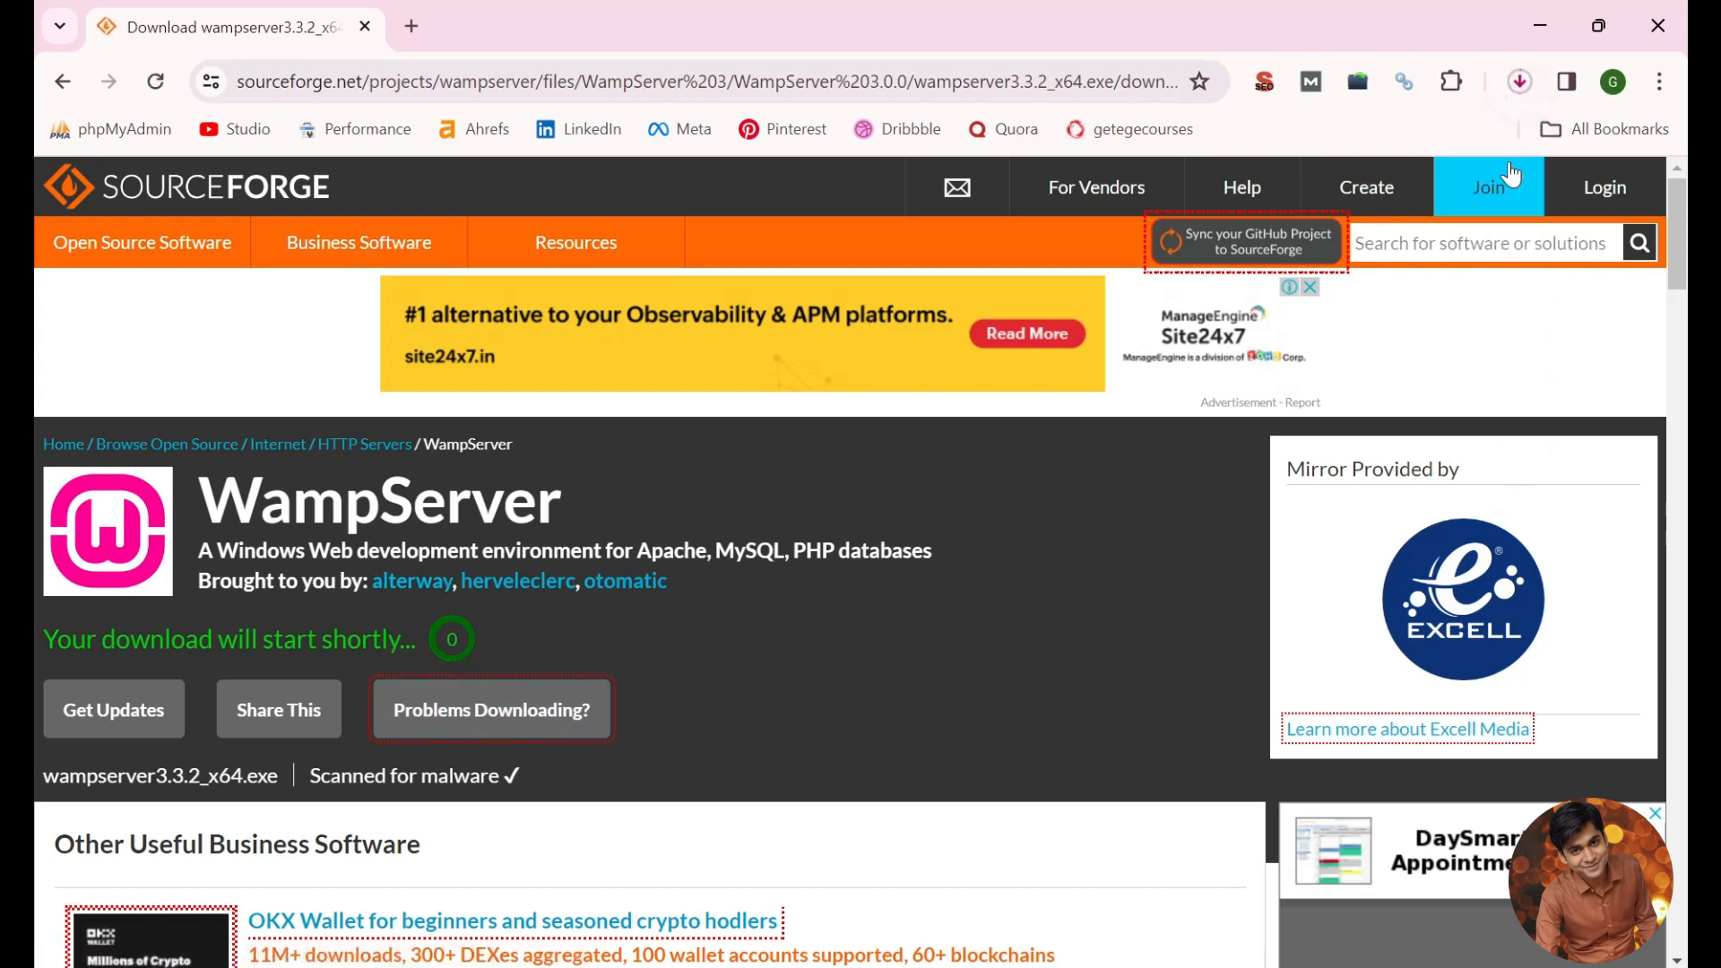
Step: Copy the downloaded wampserver3.3.2_x64 installer from the local Downloads folder to the remote server's desktop
left_click(1526, 89)
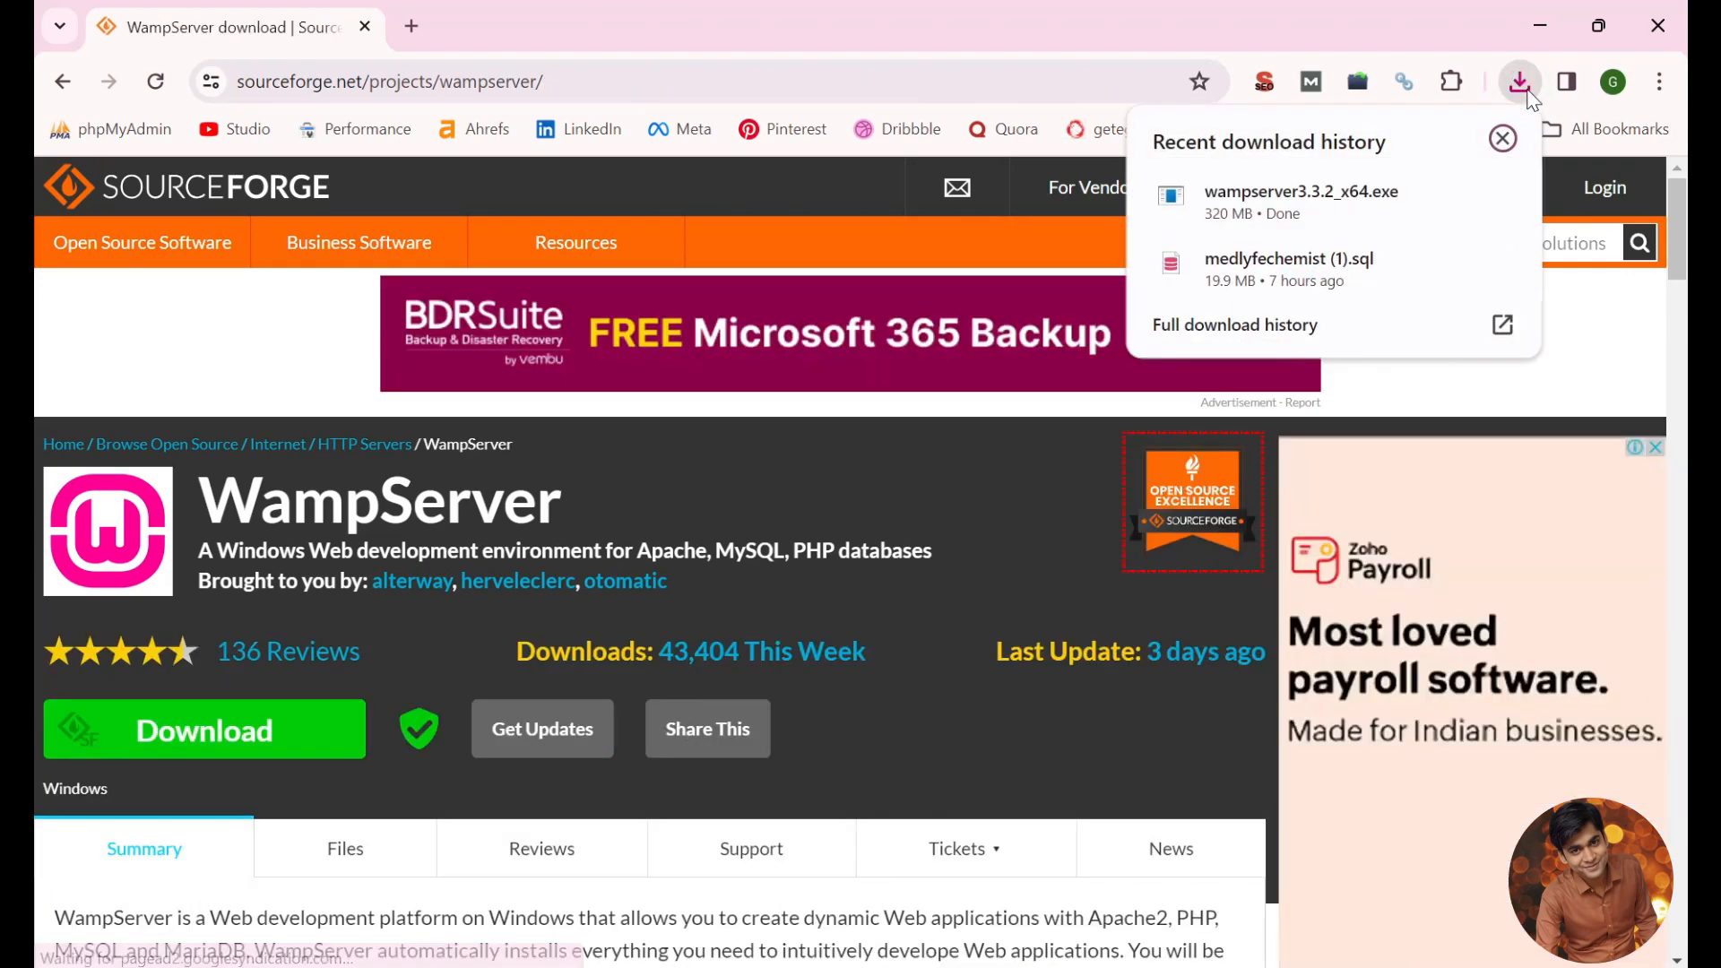
mouse_move(1343, 212)
left_click(1447, 197)
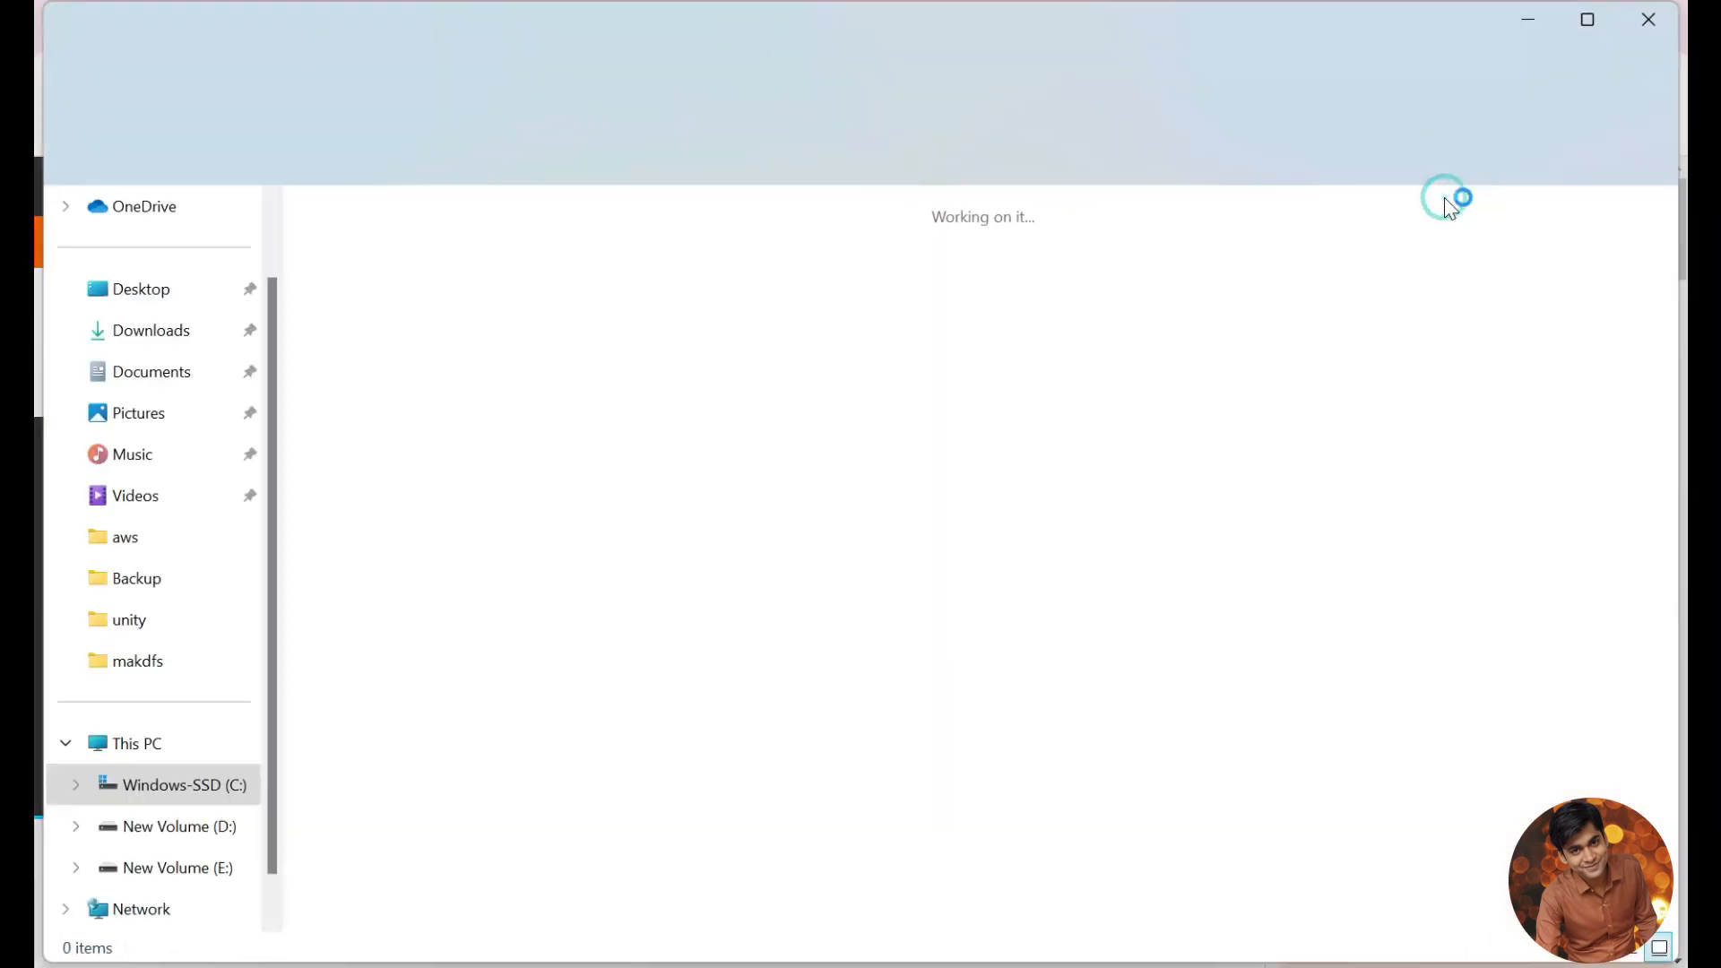
right_click(370, 292)
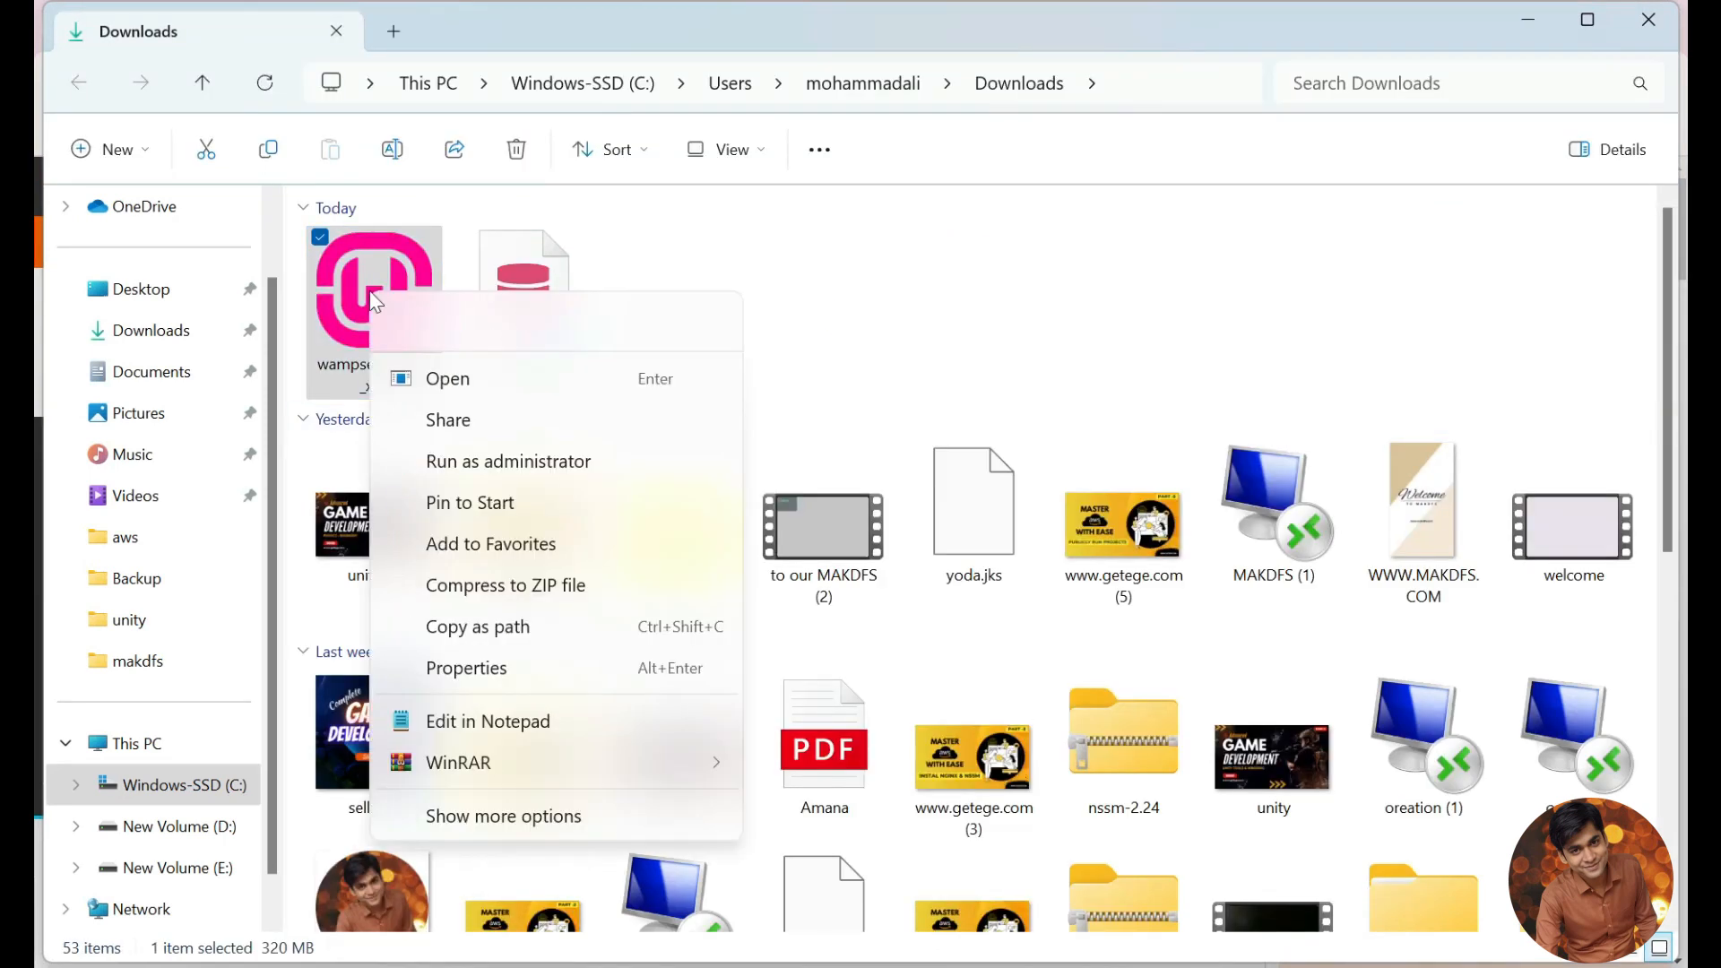
left_click(453, 324)
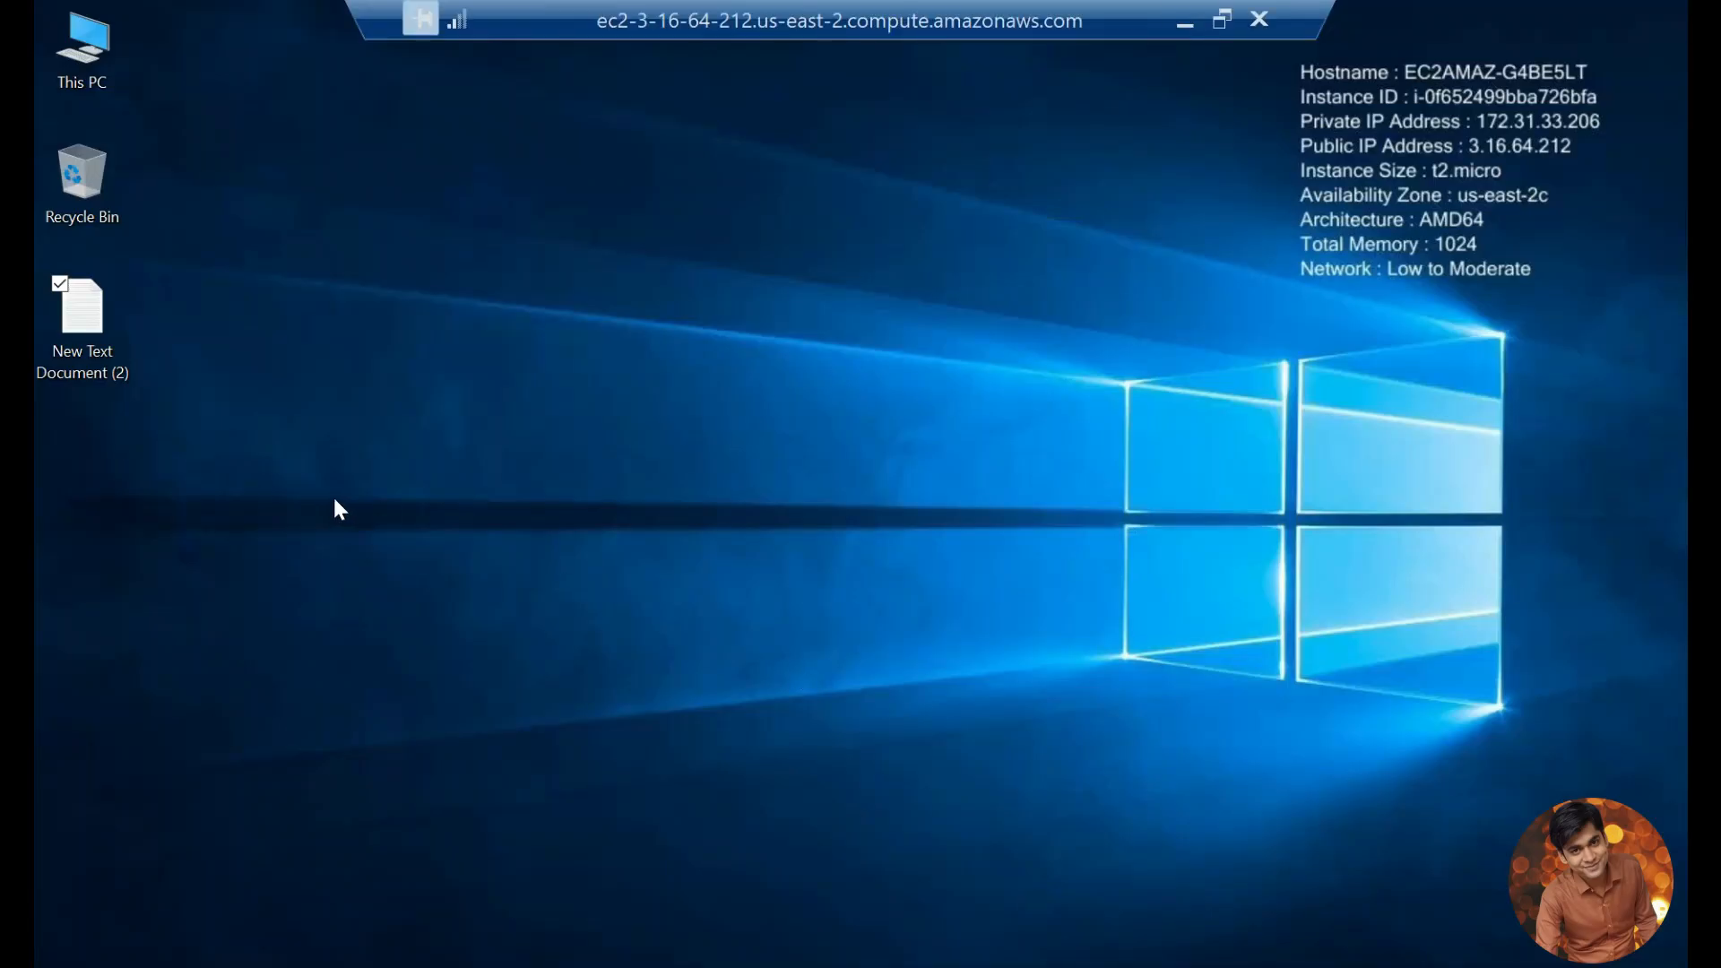
right_click(89, 465)
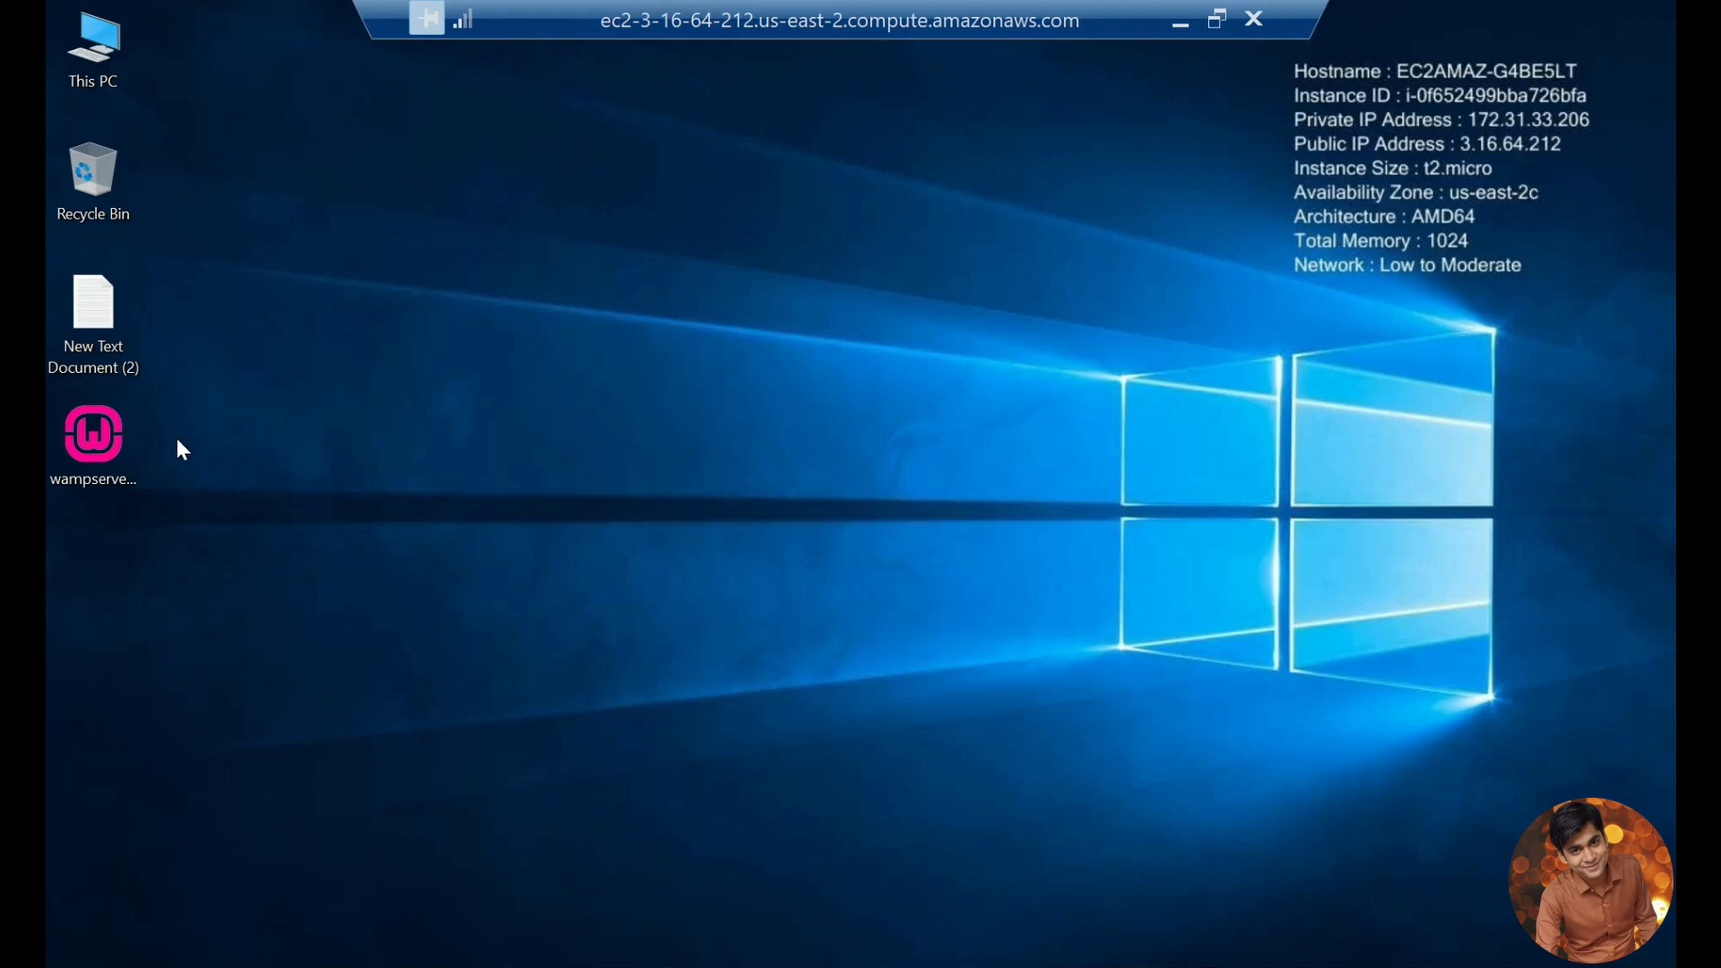
Step: Launch the WampServer installer on the remote server in English and accept the license agreement
double_click(97, 437)
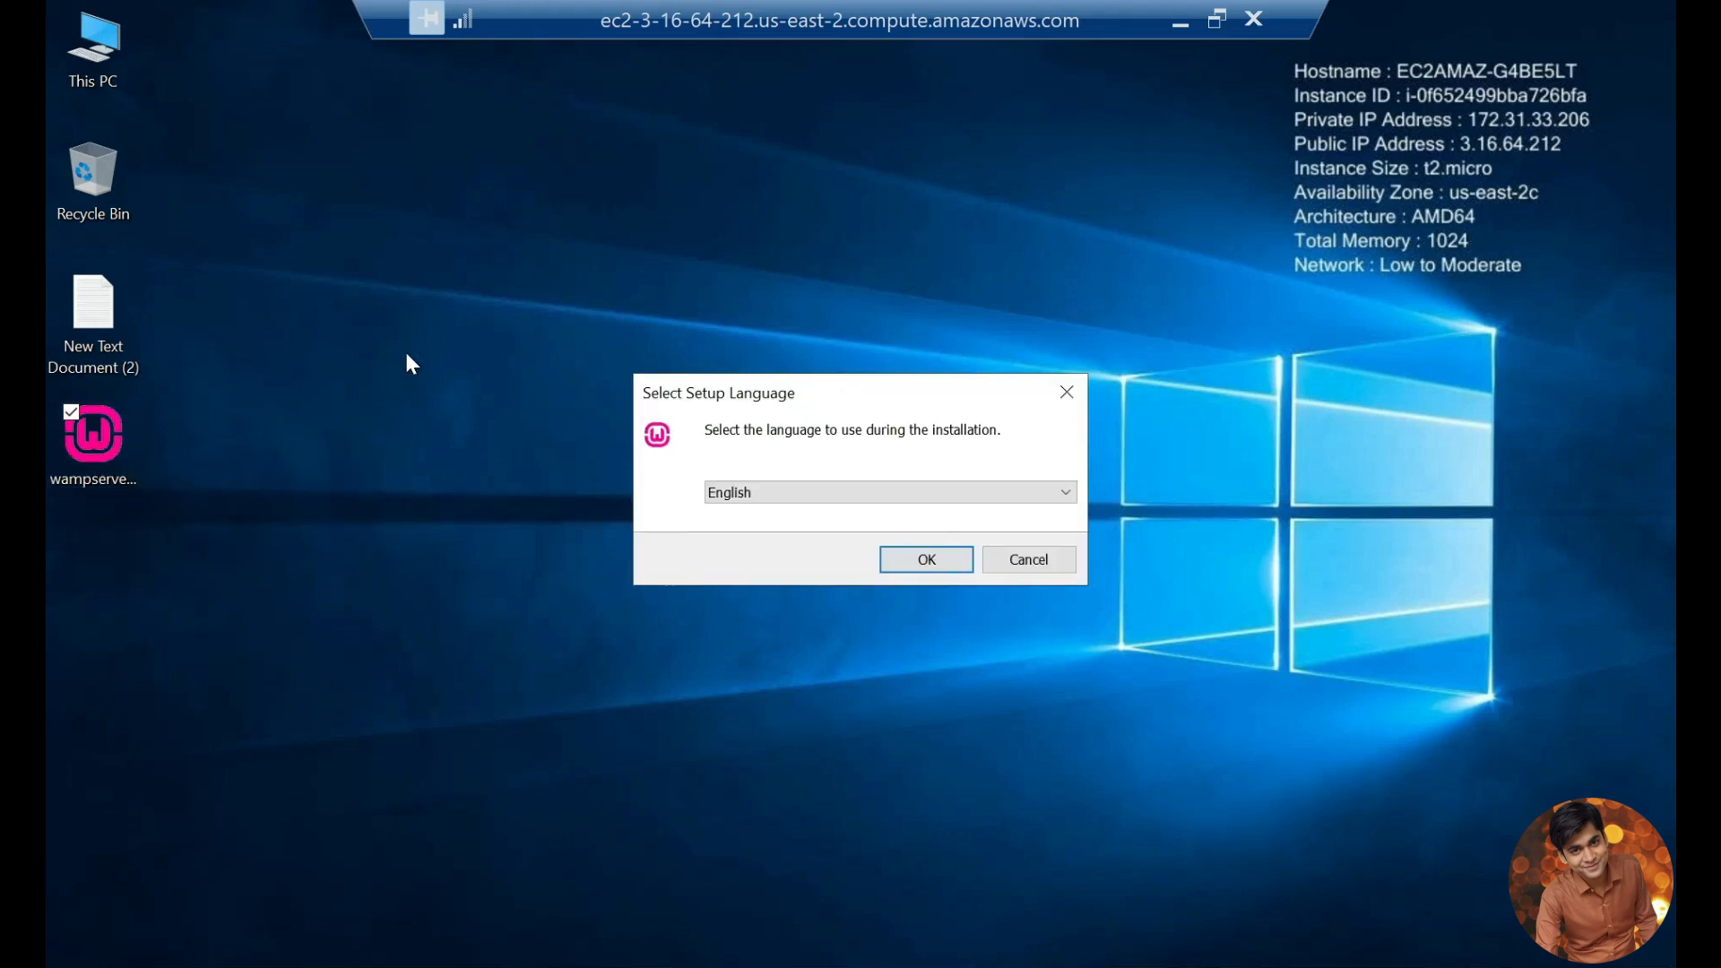
left_click(928, 559)
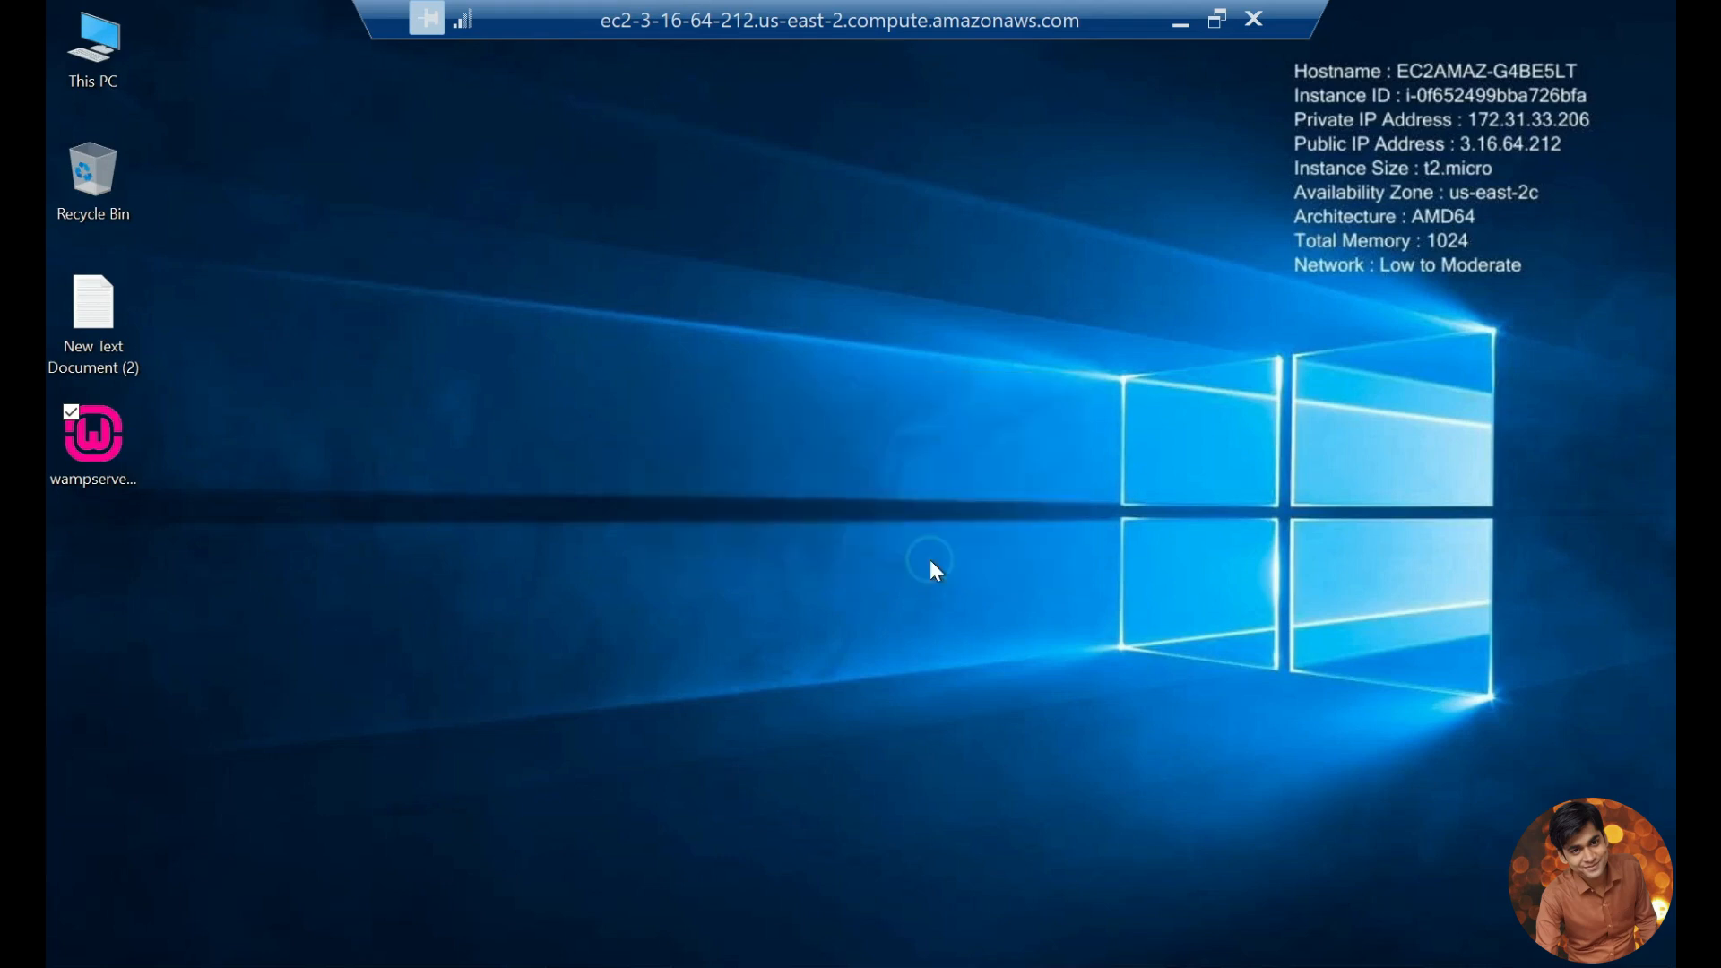
left_click(628, 661)
left_click(1048, 737)
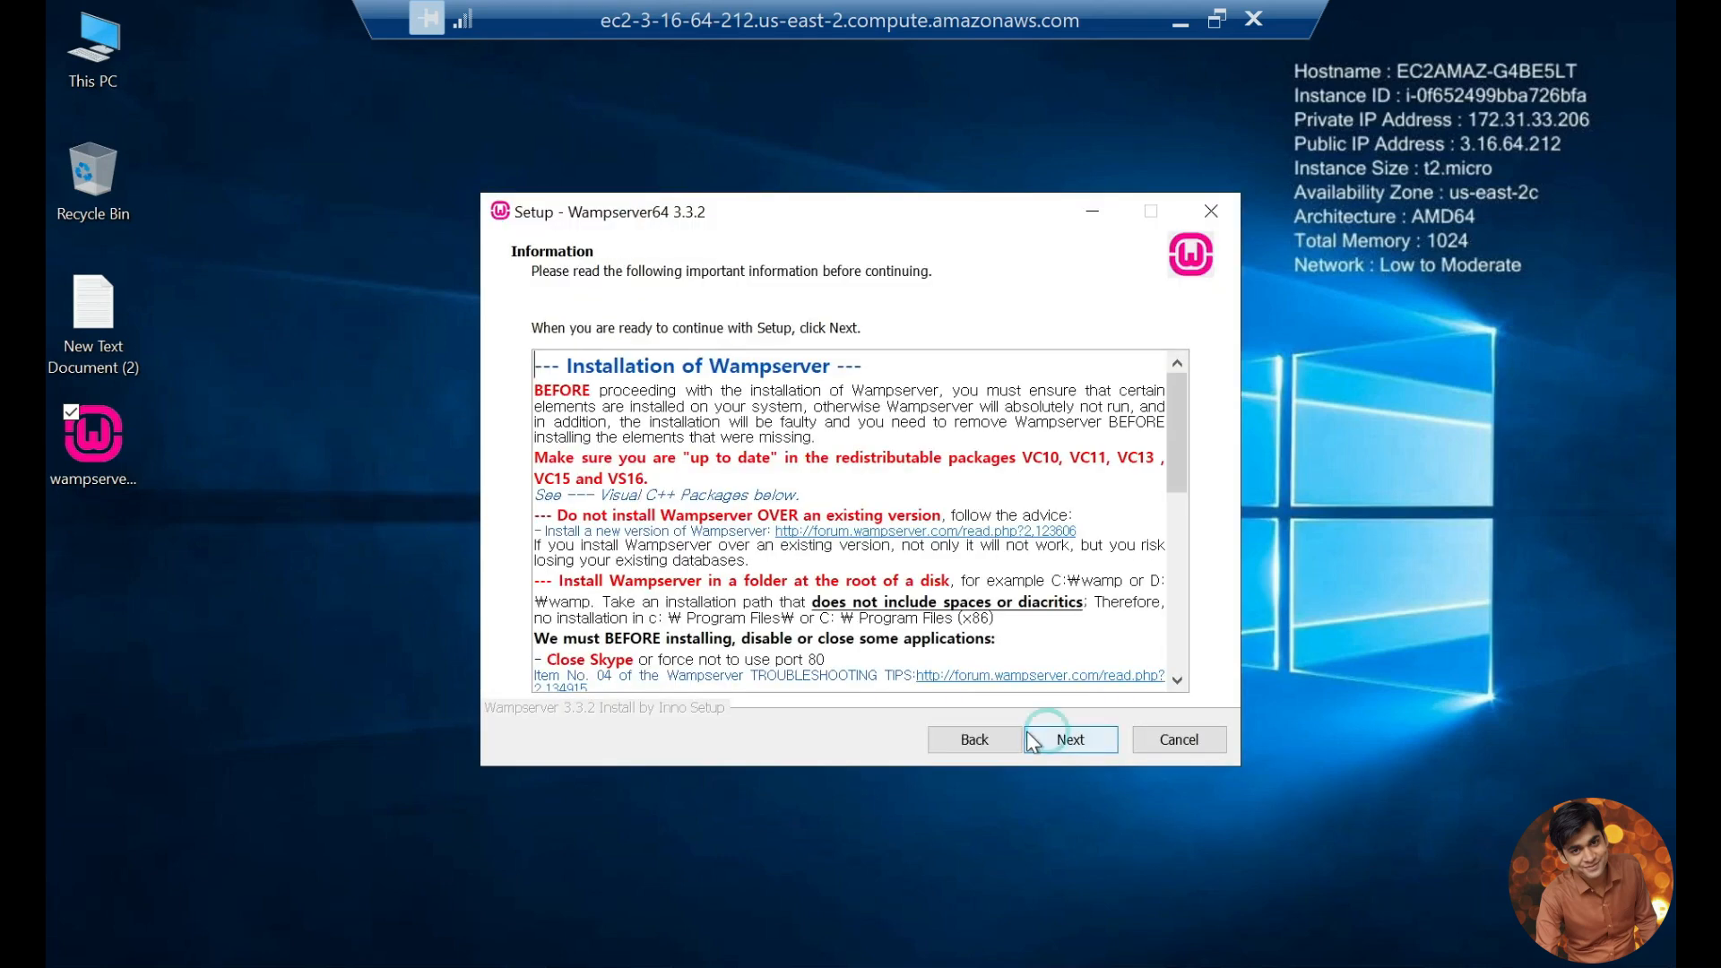
Step: Try to continue past the setup's Information page, dismiss the error and go to the Visual C++ Packages notes
scroll(682, 586, "down", 10)
scroll(681, 586, "up", 10)
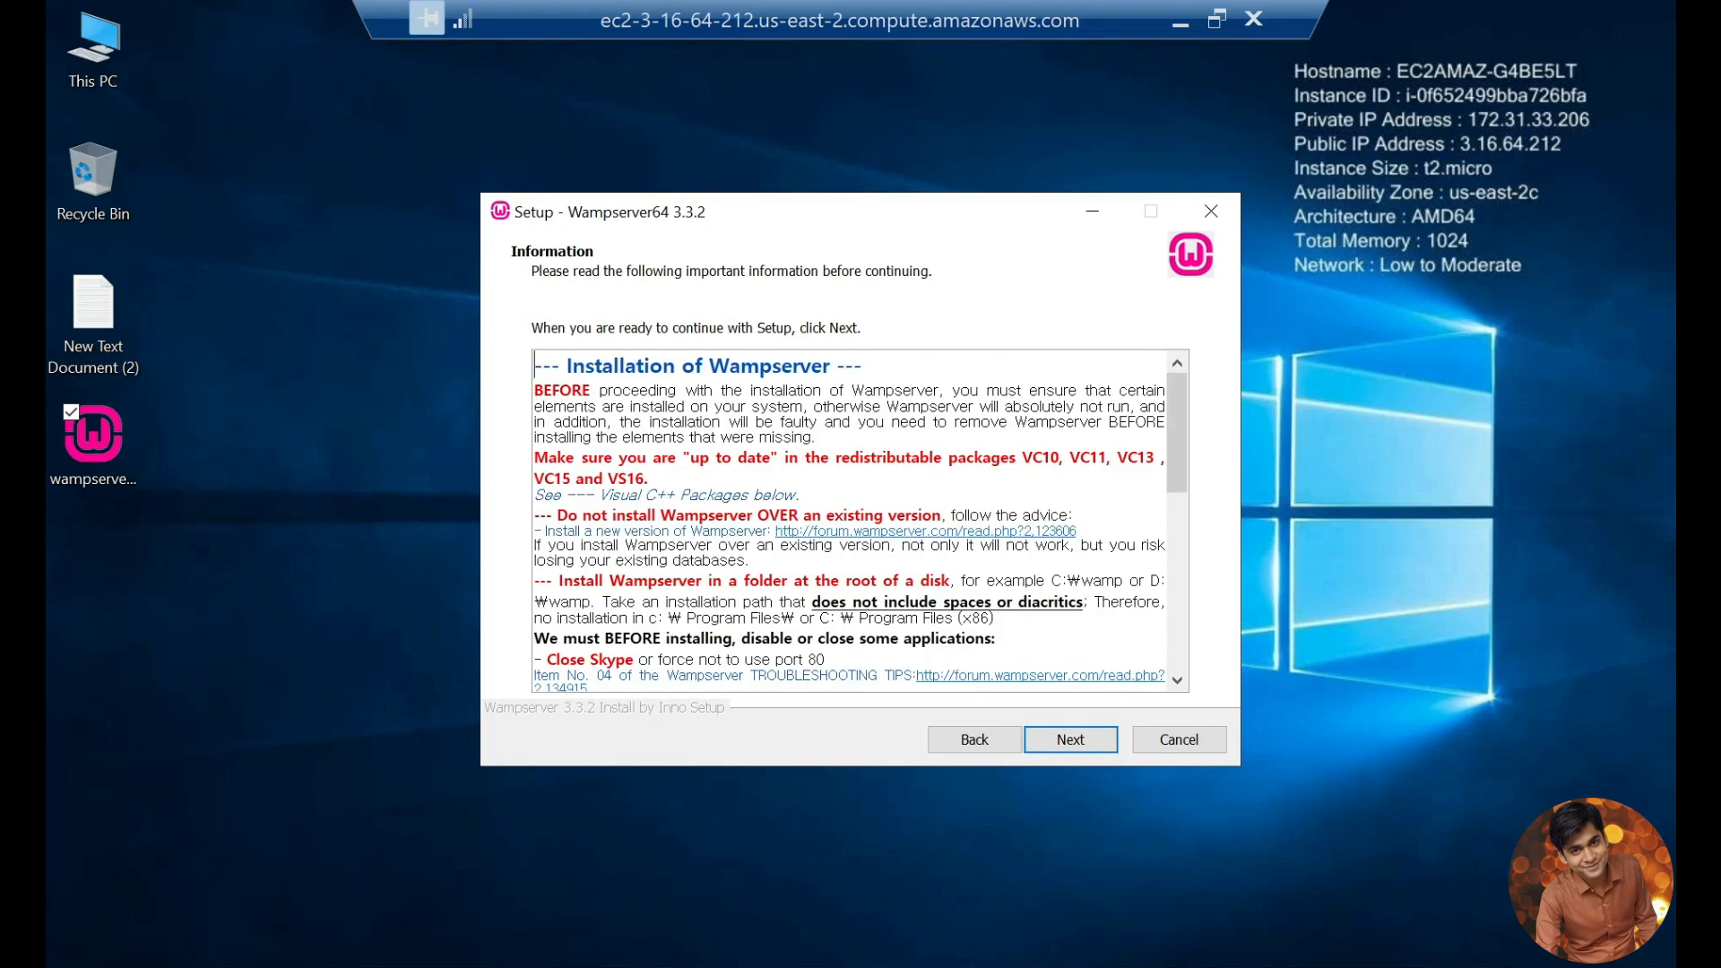
left_click(1076, 737)
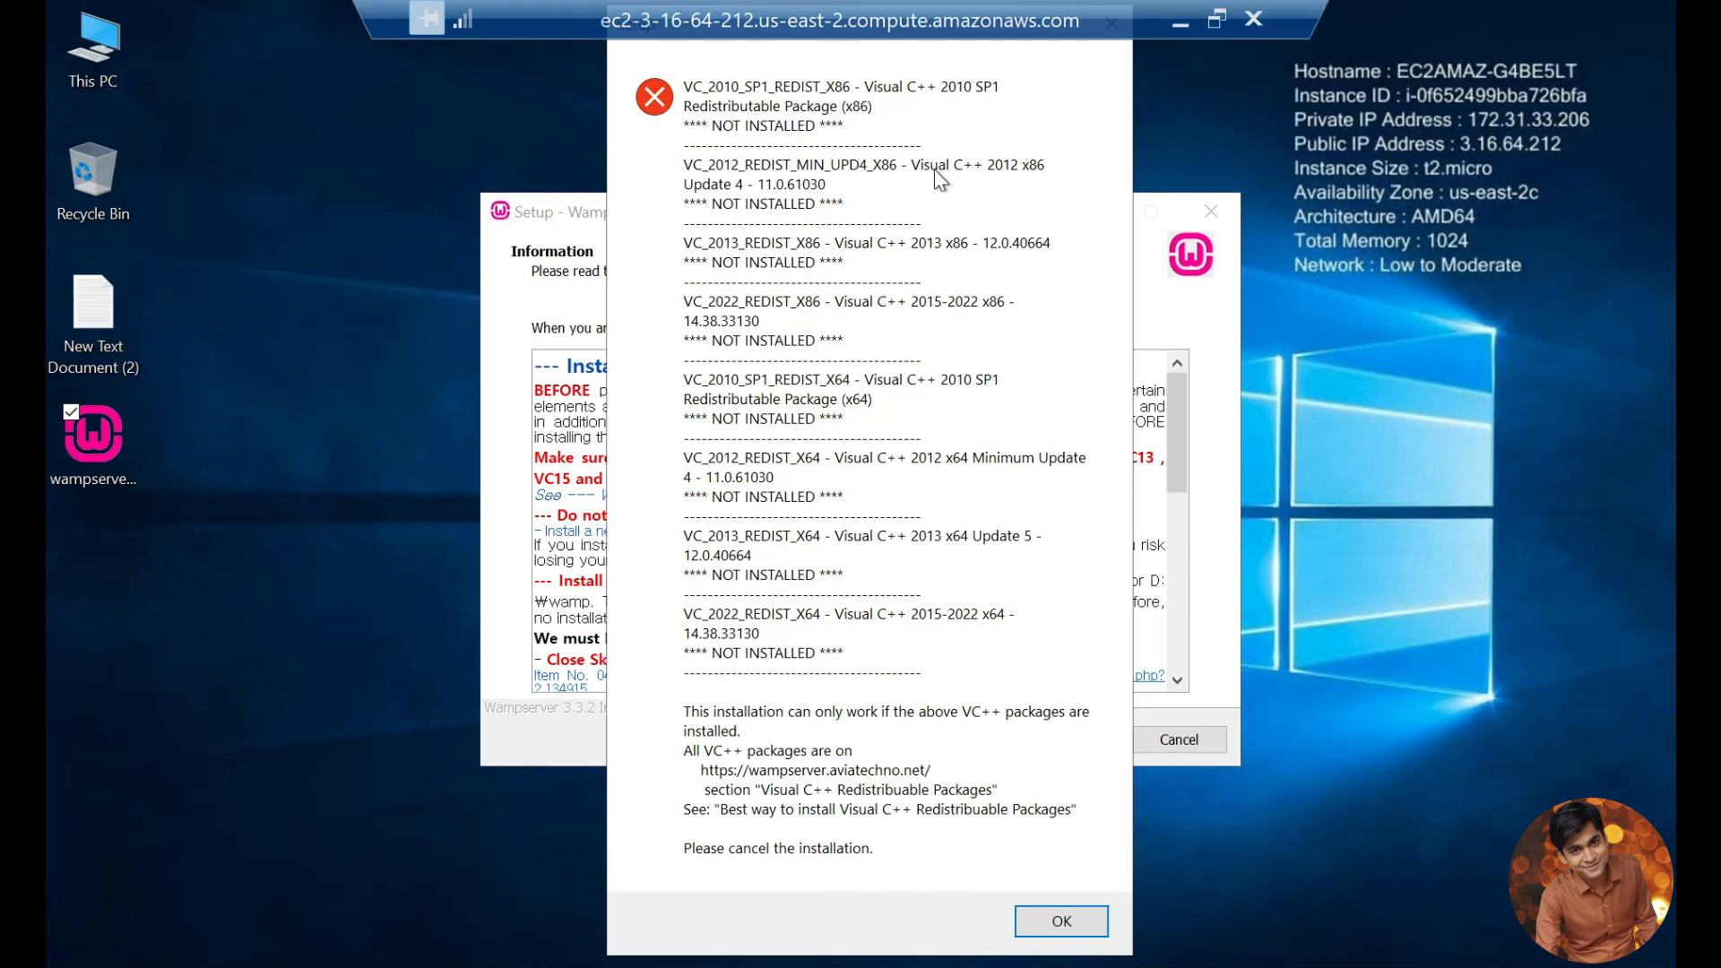
left_click(1057, 921)
scroll(812, 643, "down", 15)
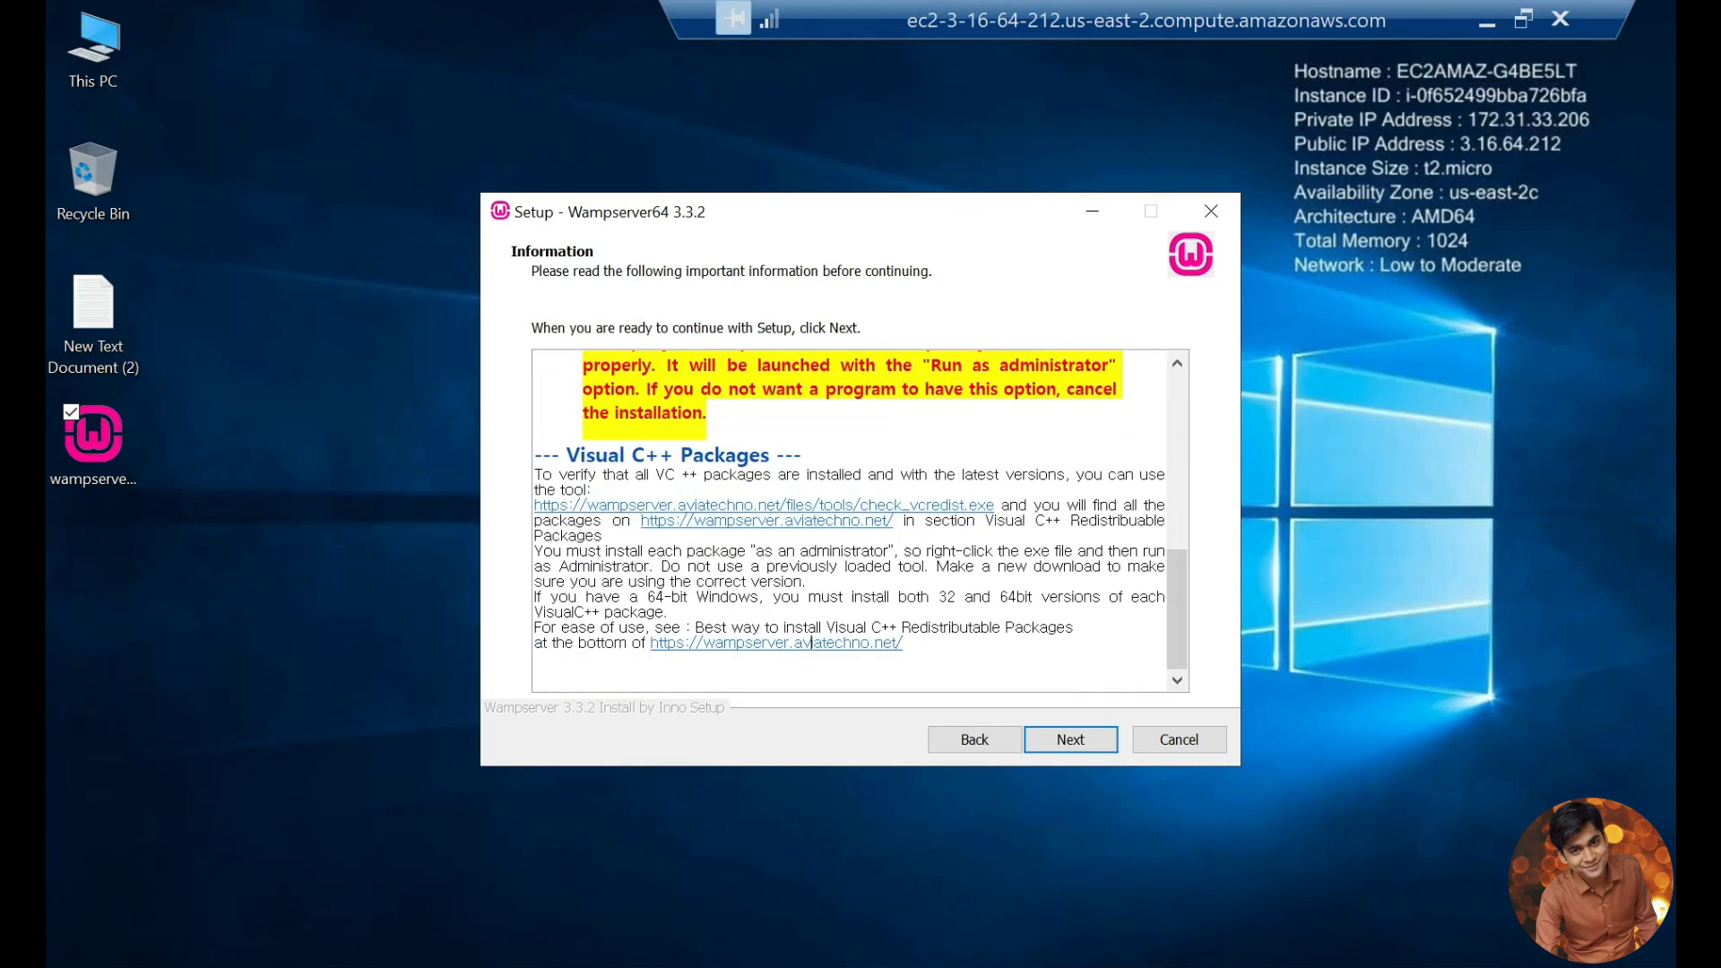
Step: Download the four x64 Visual C++ packages (2010 SP1, 2012 Up 4, 2013 Up 5, 2015-2022) from the linked wampserver.aviatechno.net page
left_click(790, 645)
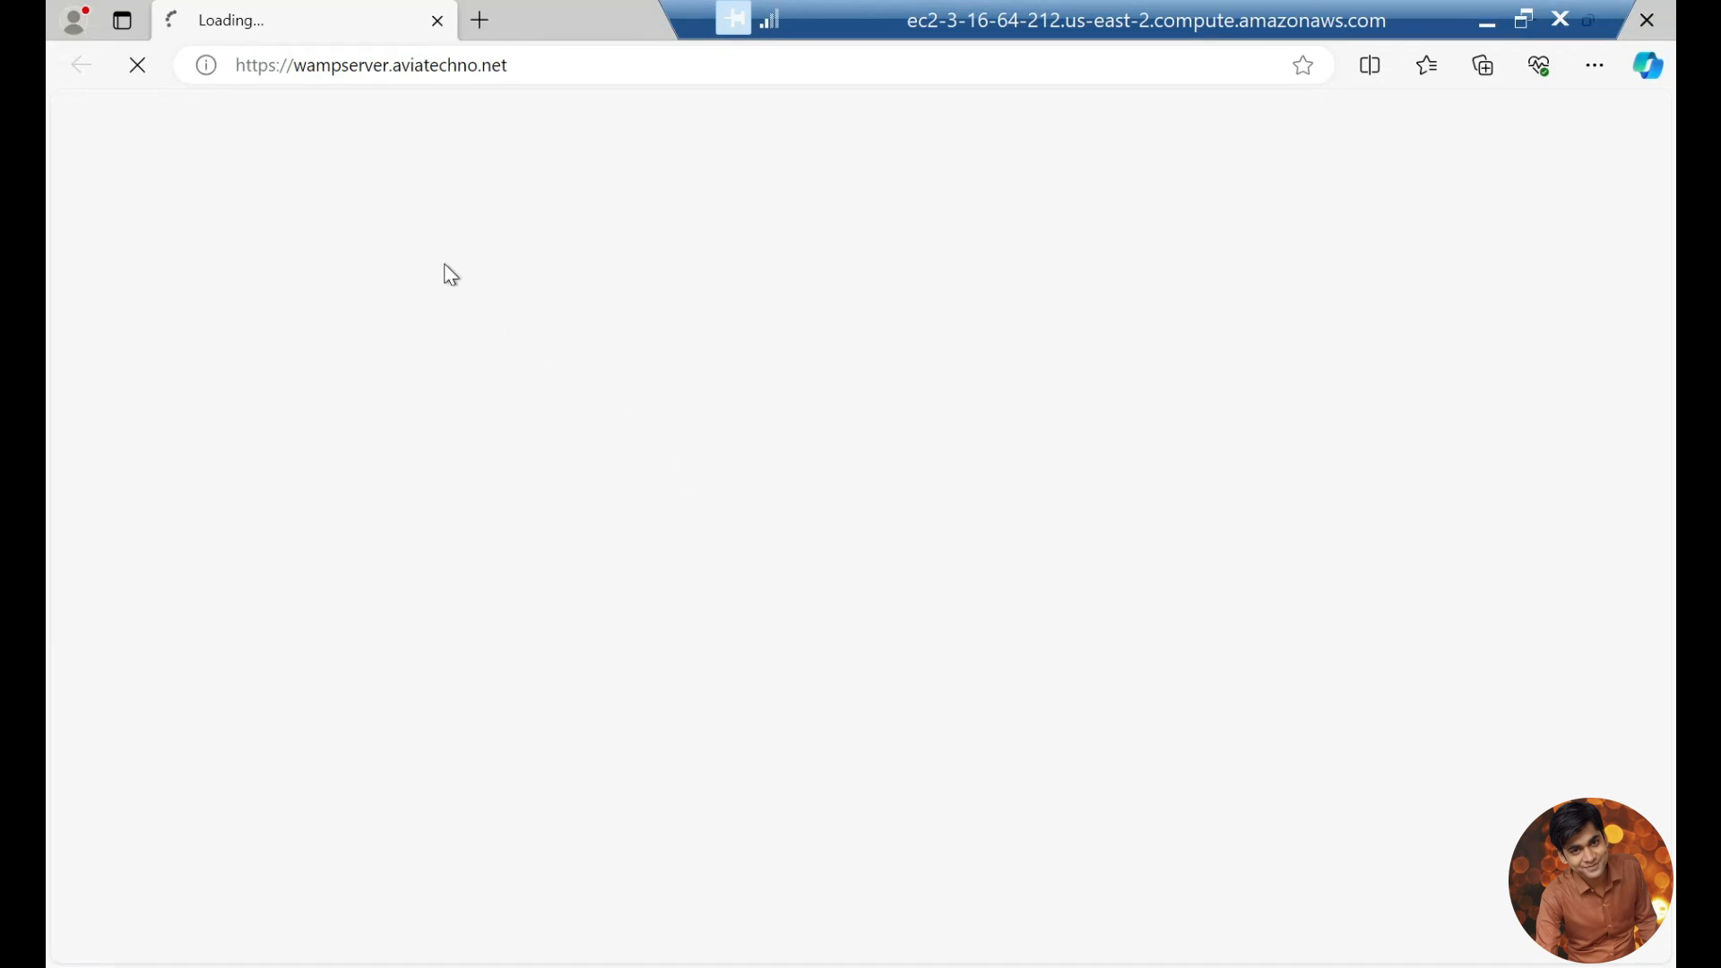
scroll(733, 512, "down", 10)
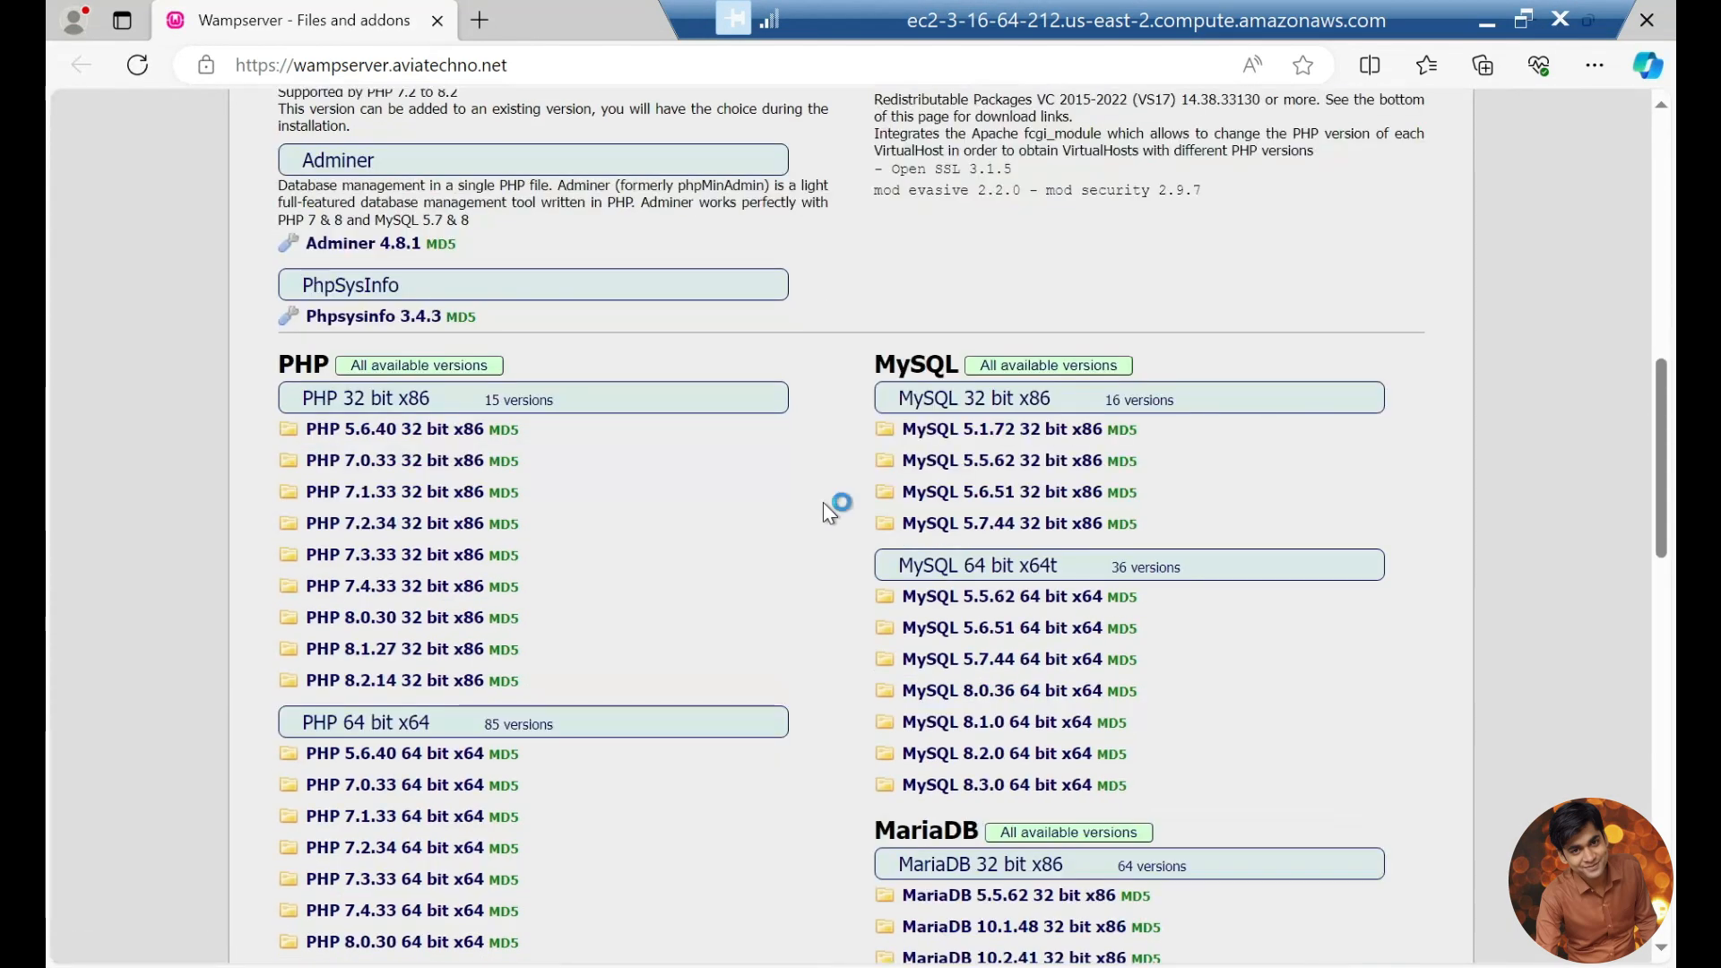
scroll(823, 502, "down", 15)
scroll(851, 529, "down", 2)
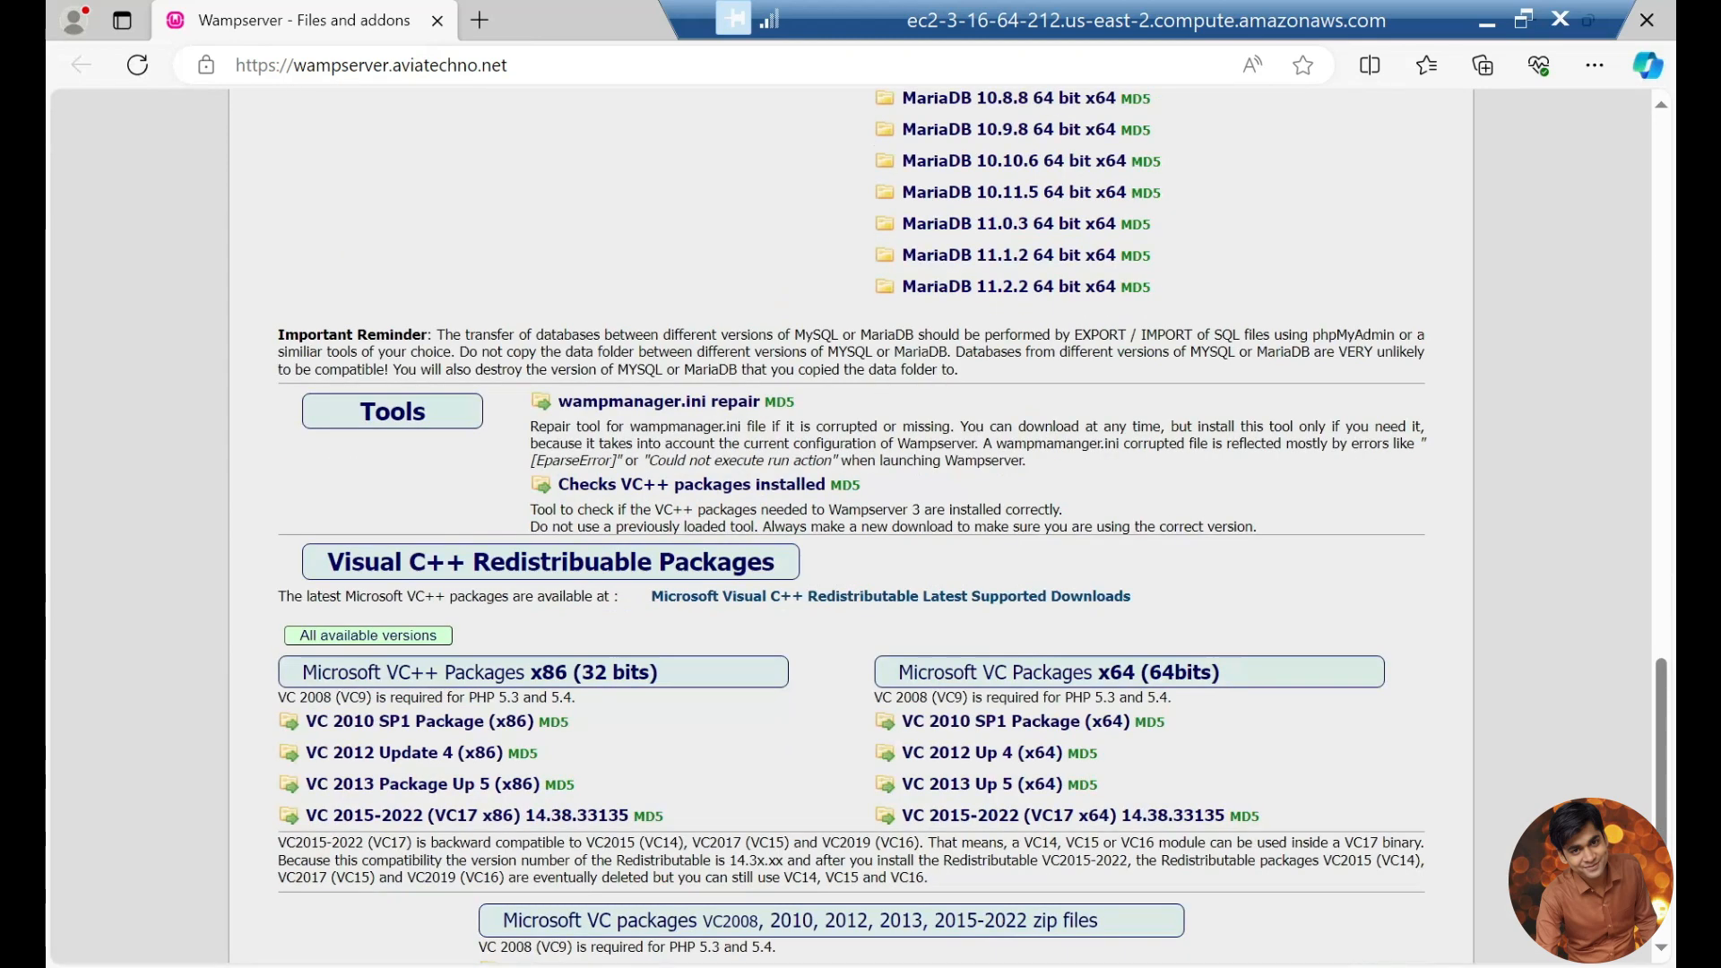
scroll(896, 538, "down", 4)
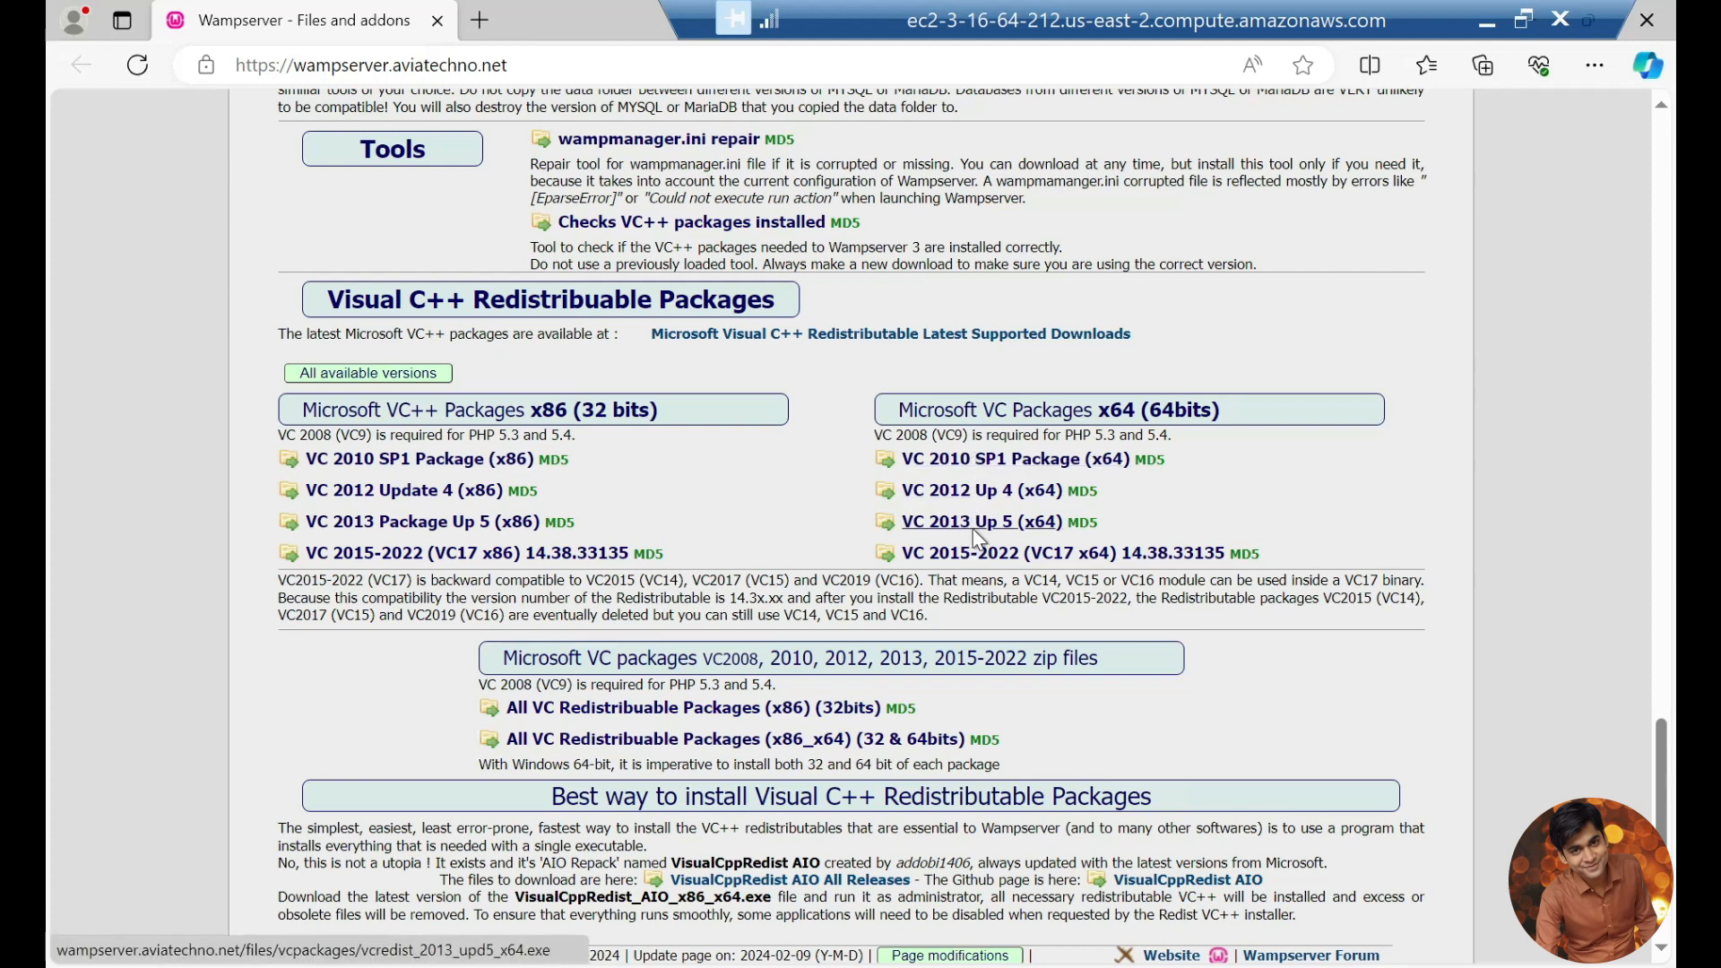
left_click(966, 464)
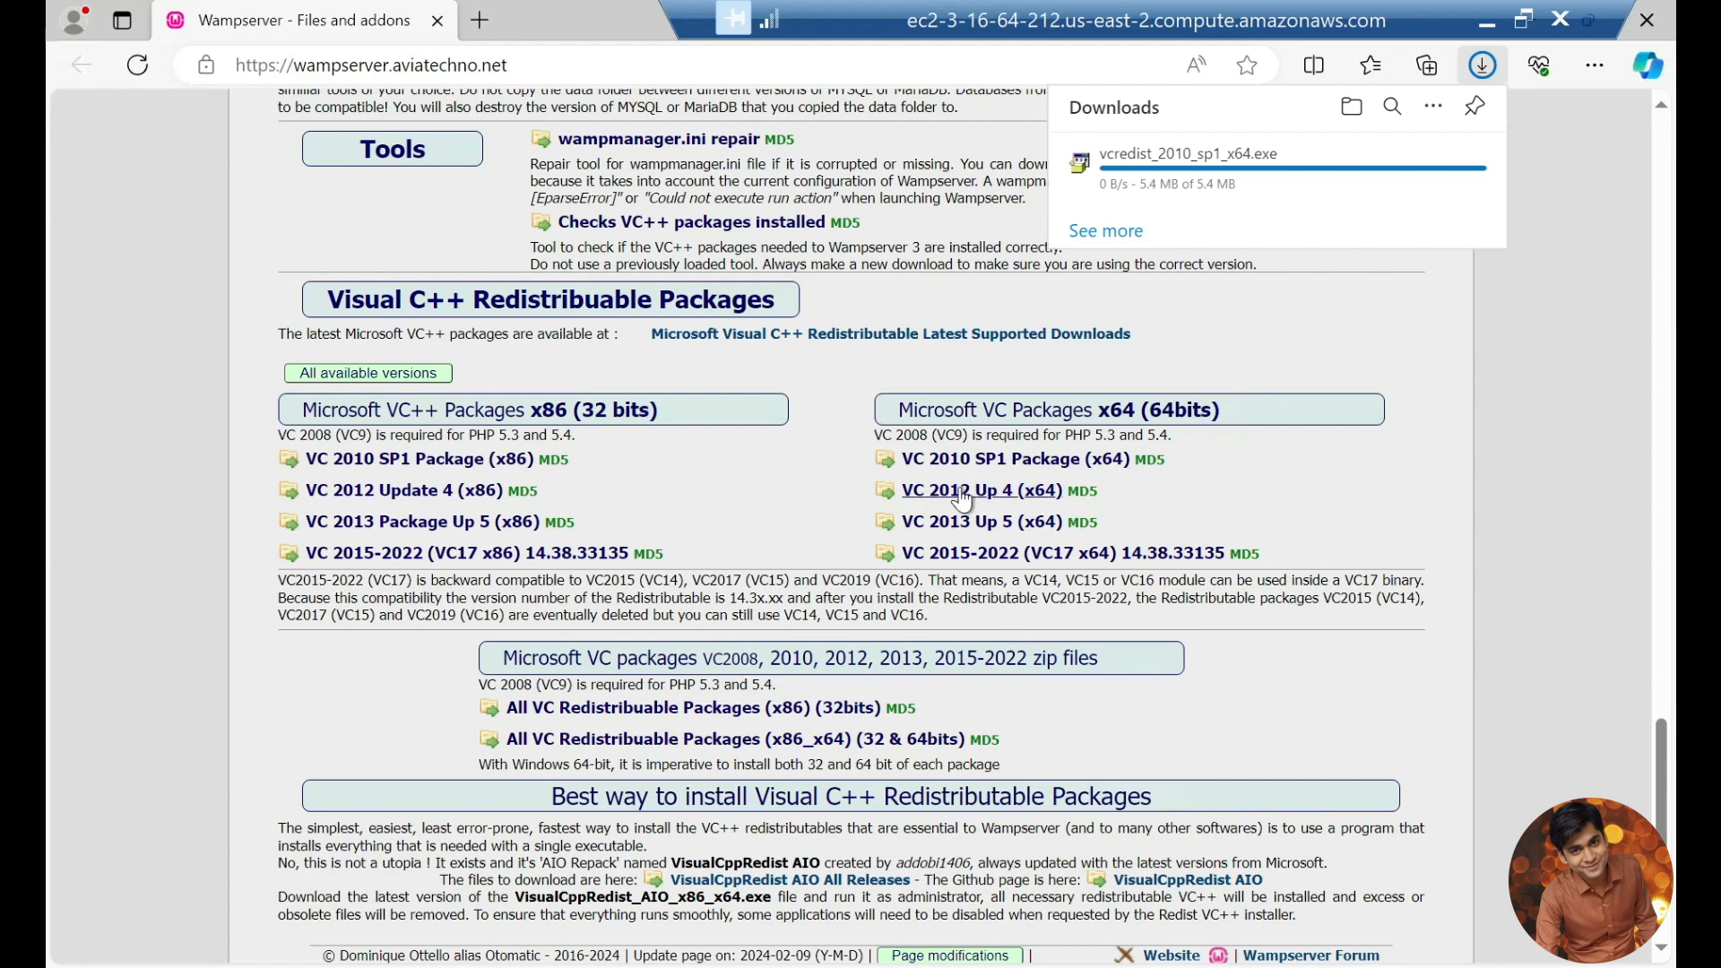
left_click(959, 490)
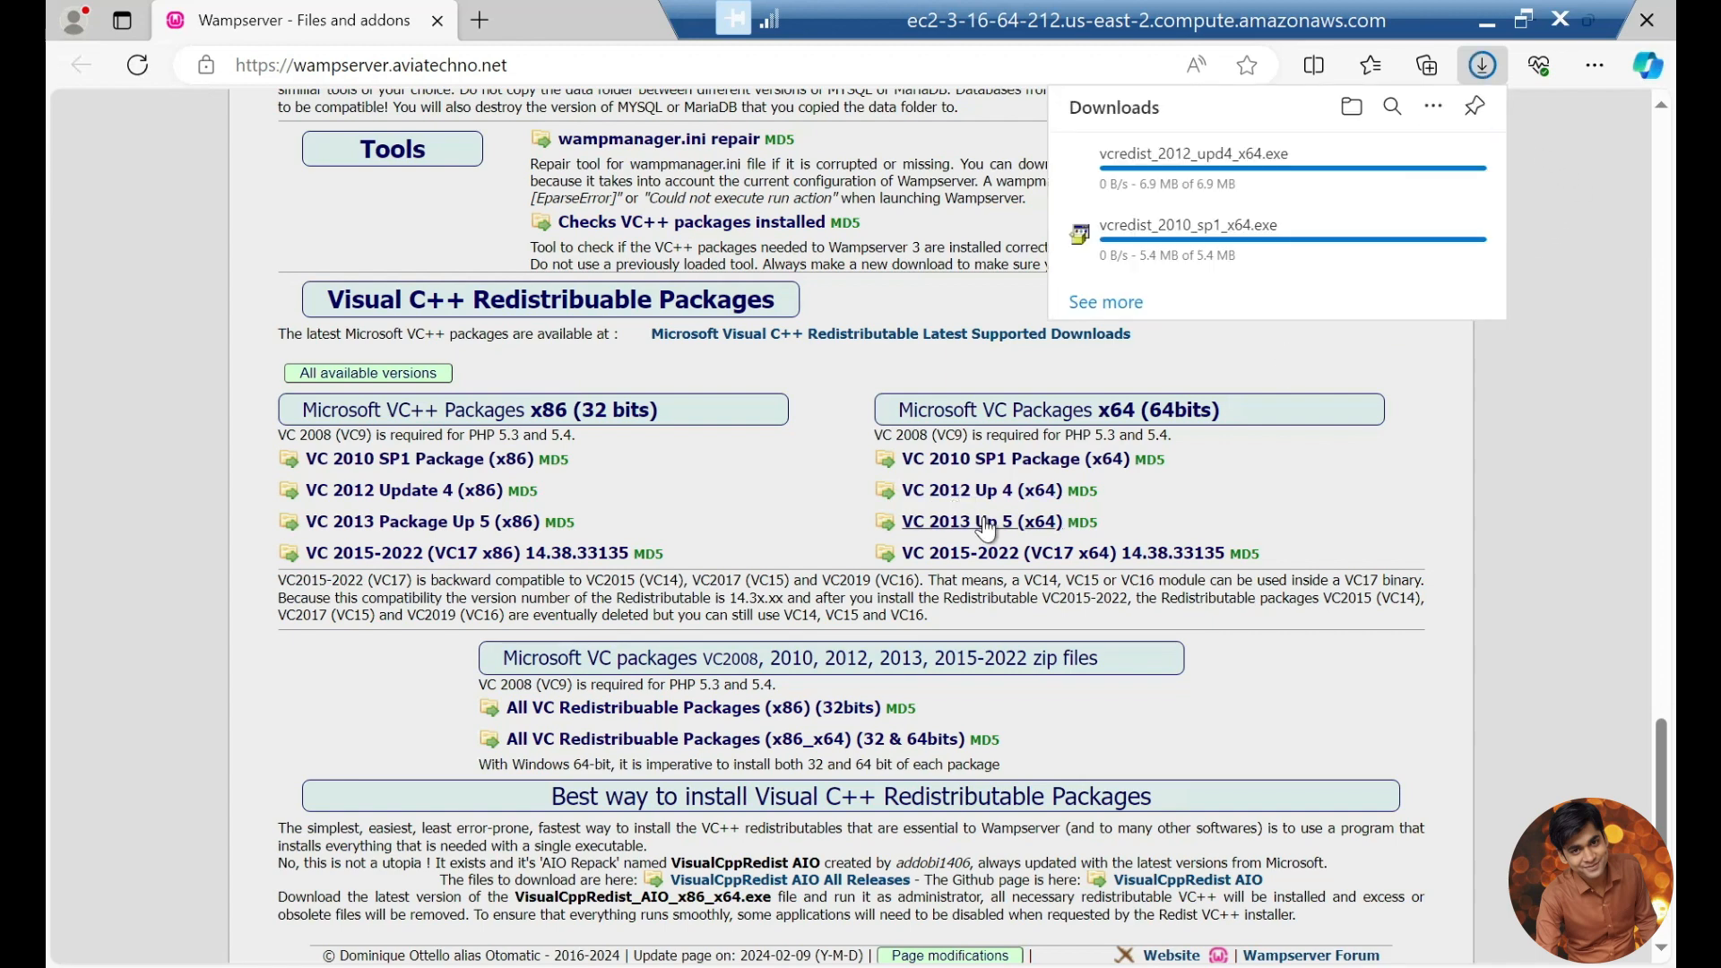
left_click(987, 525)
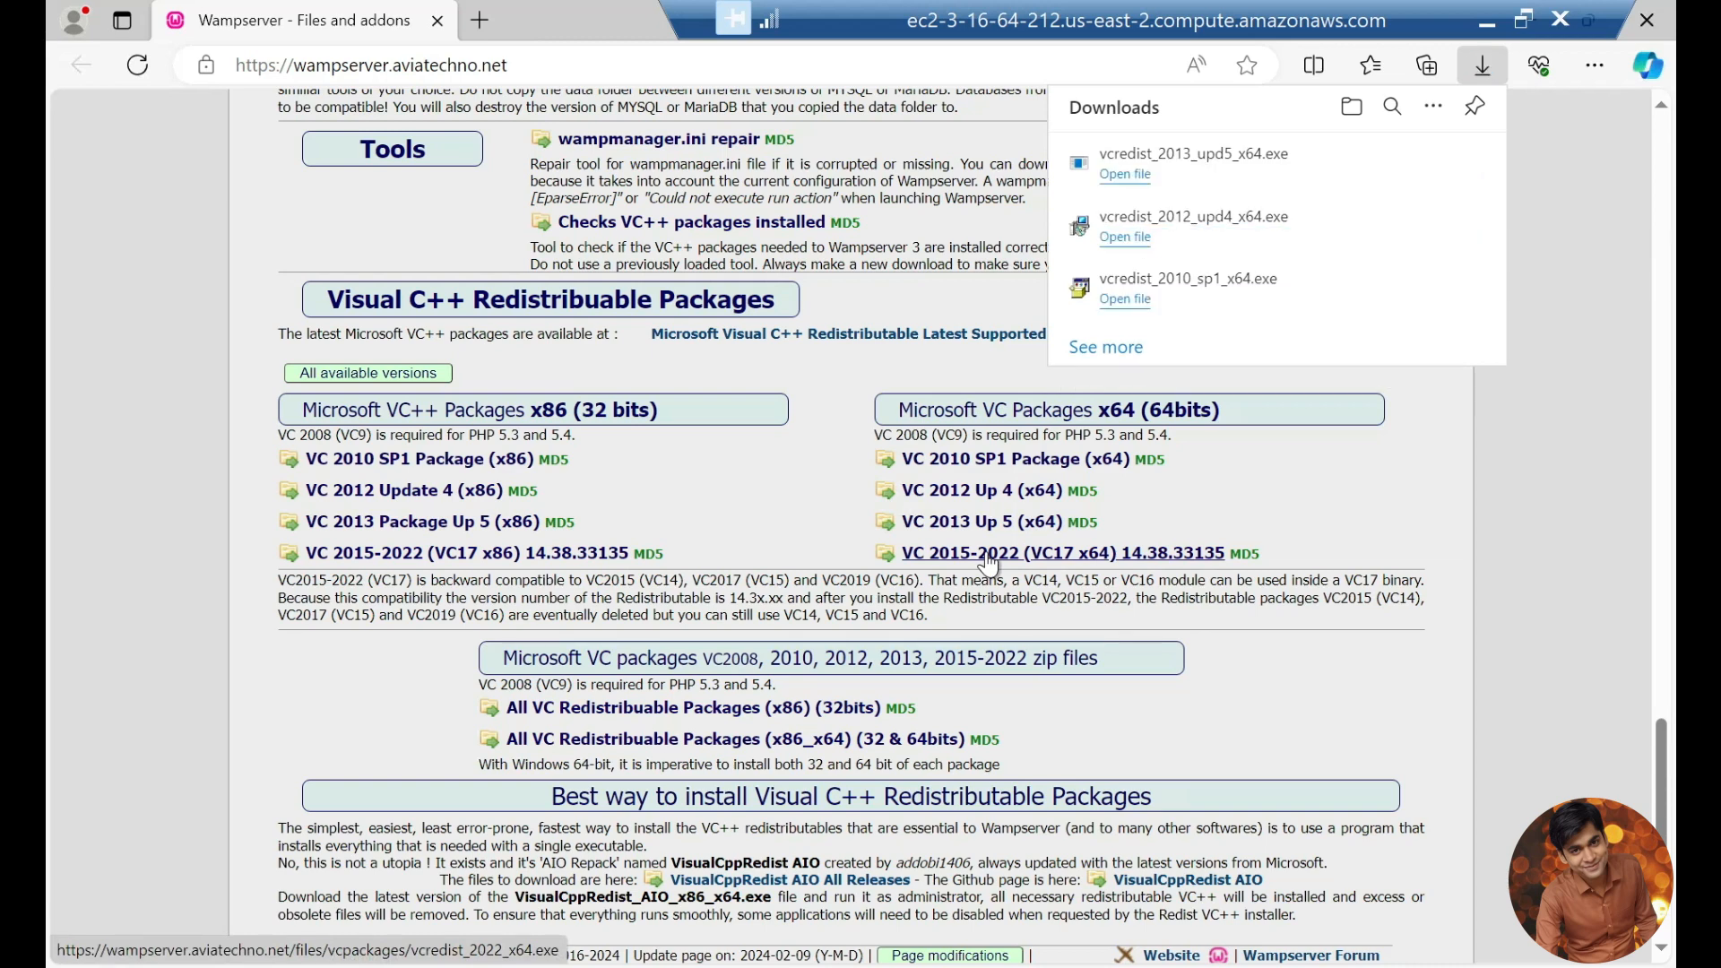
left_click(987, 560)
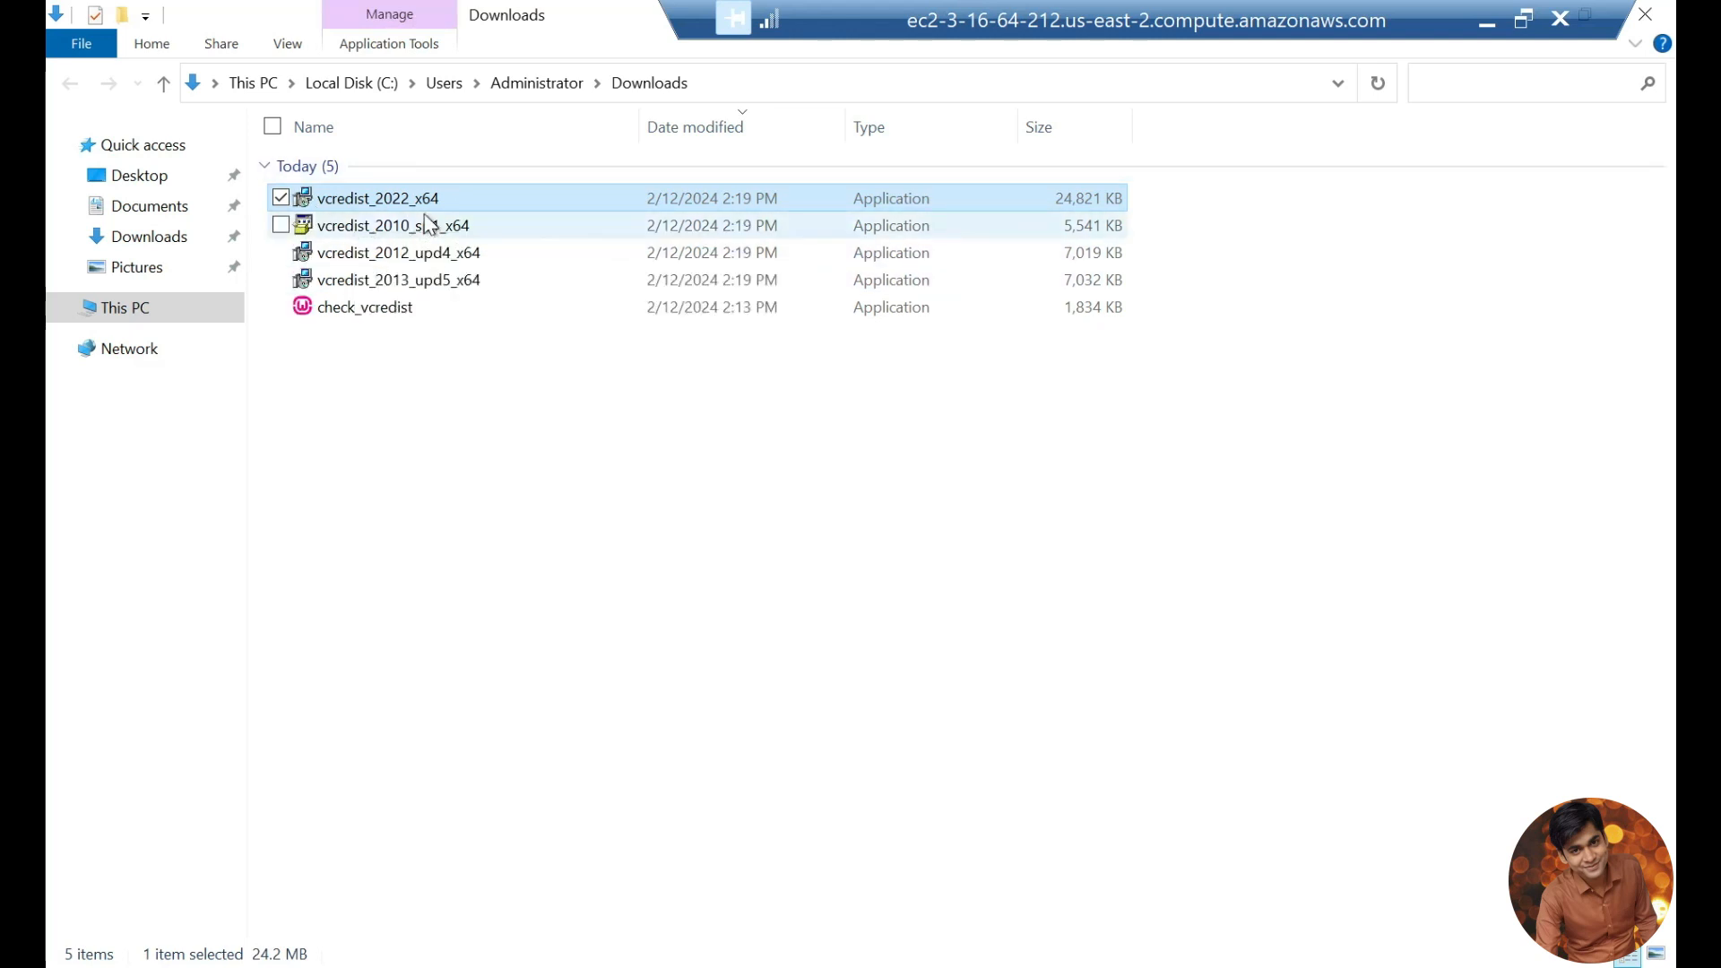
Step: Install the downloaded x64 Visual C++ redistributables from the remote server's Downloads folder, closing each setup when done
double_click(387, 198)
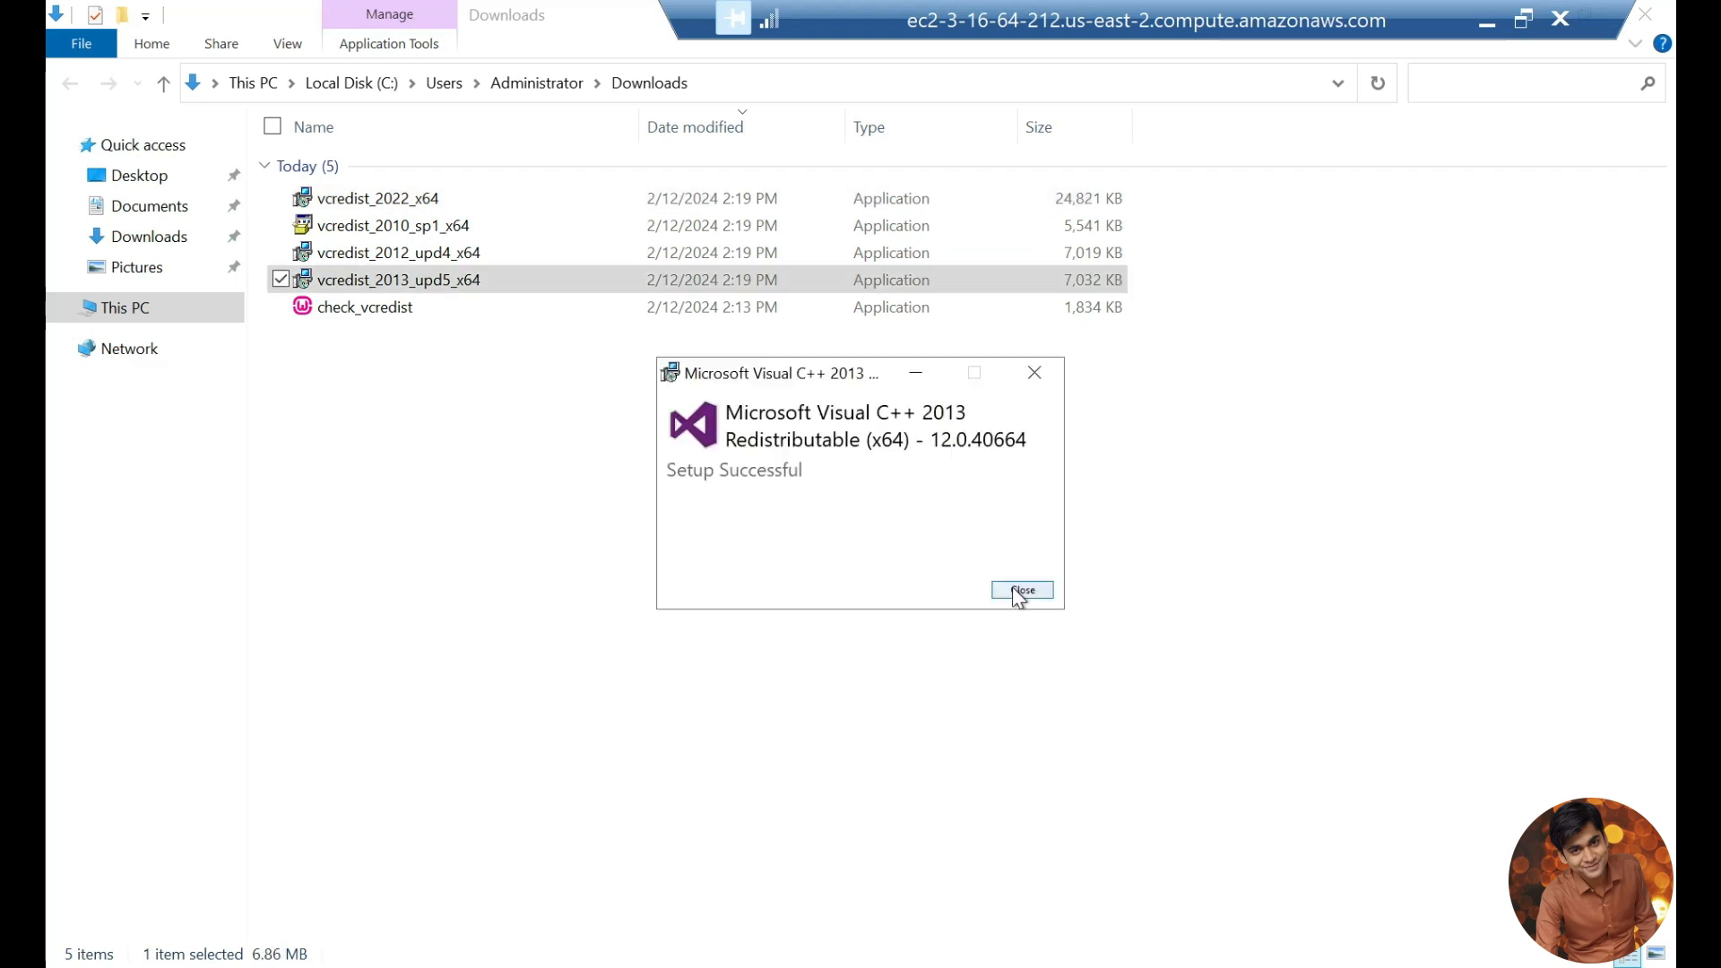
left_click(1020, 594)
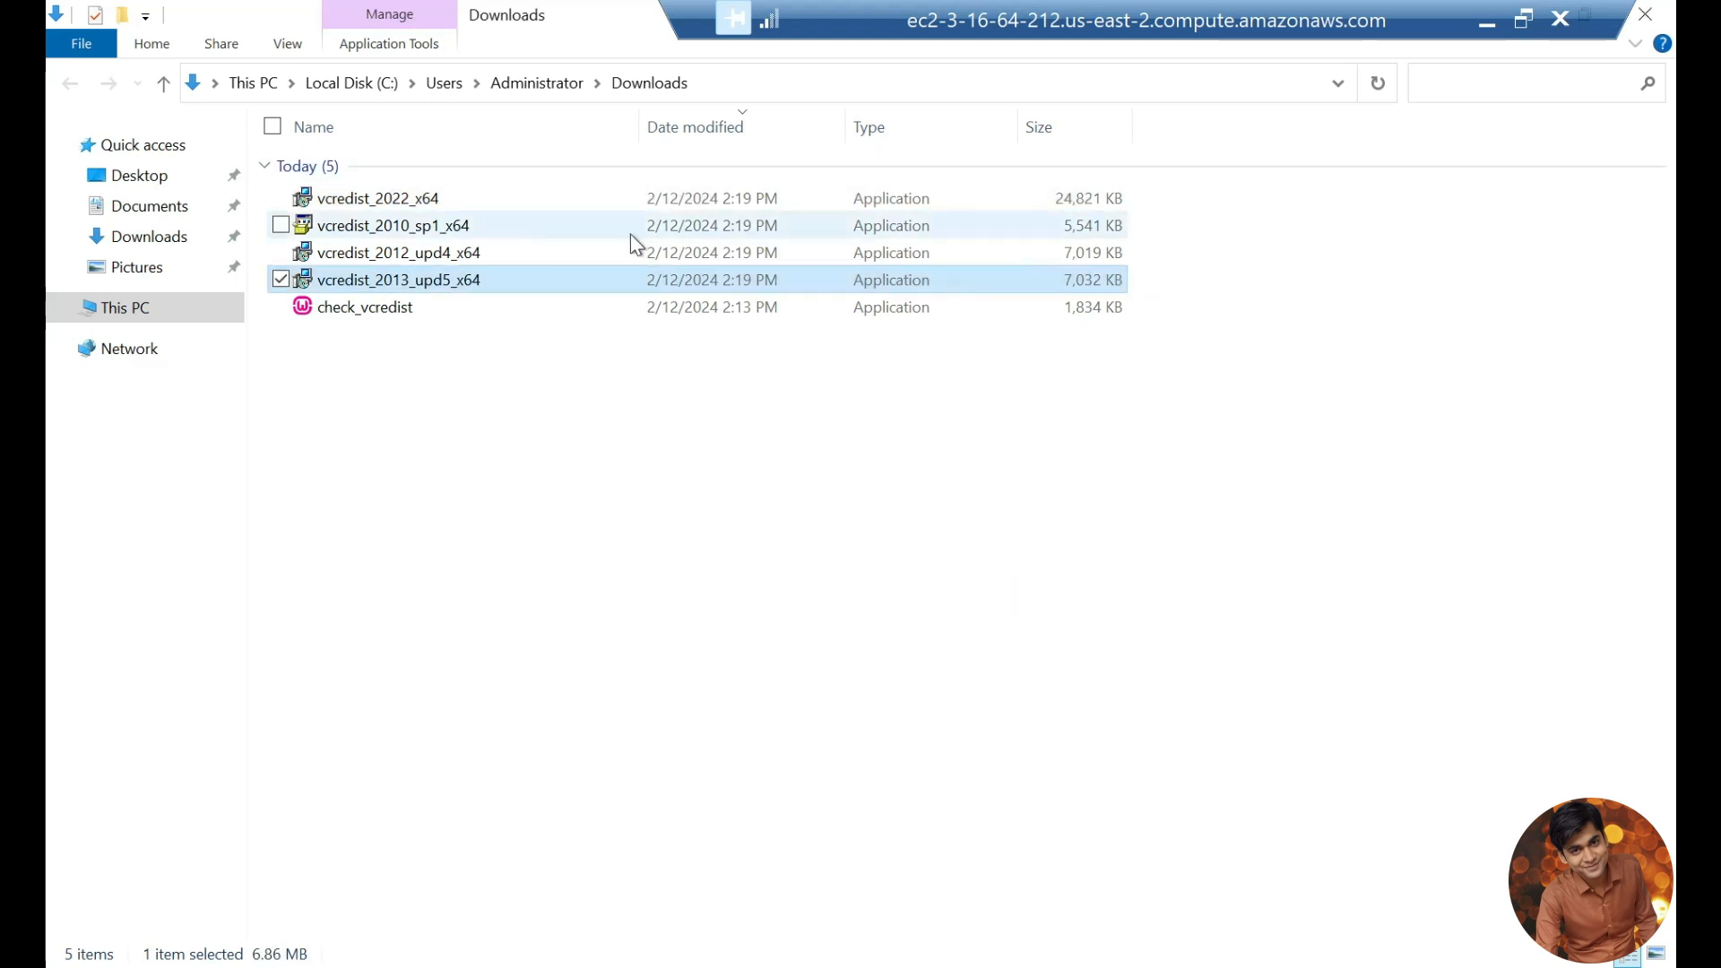
Step: Return to the WampServer setup, go back to the license page and try again to continue past the Information page
left_click_drag(1309, 20, 1014, 25)
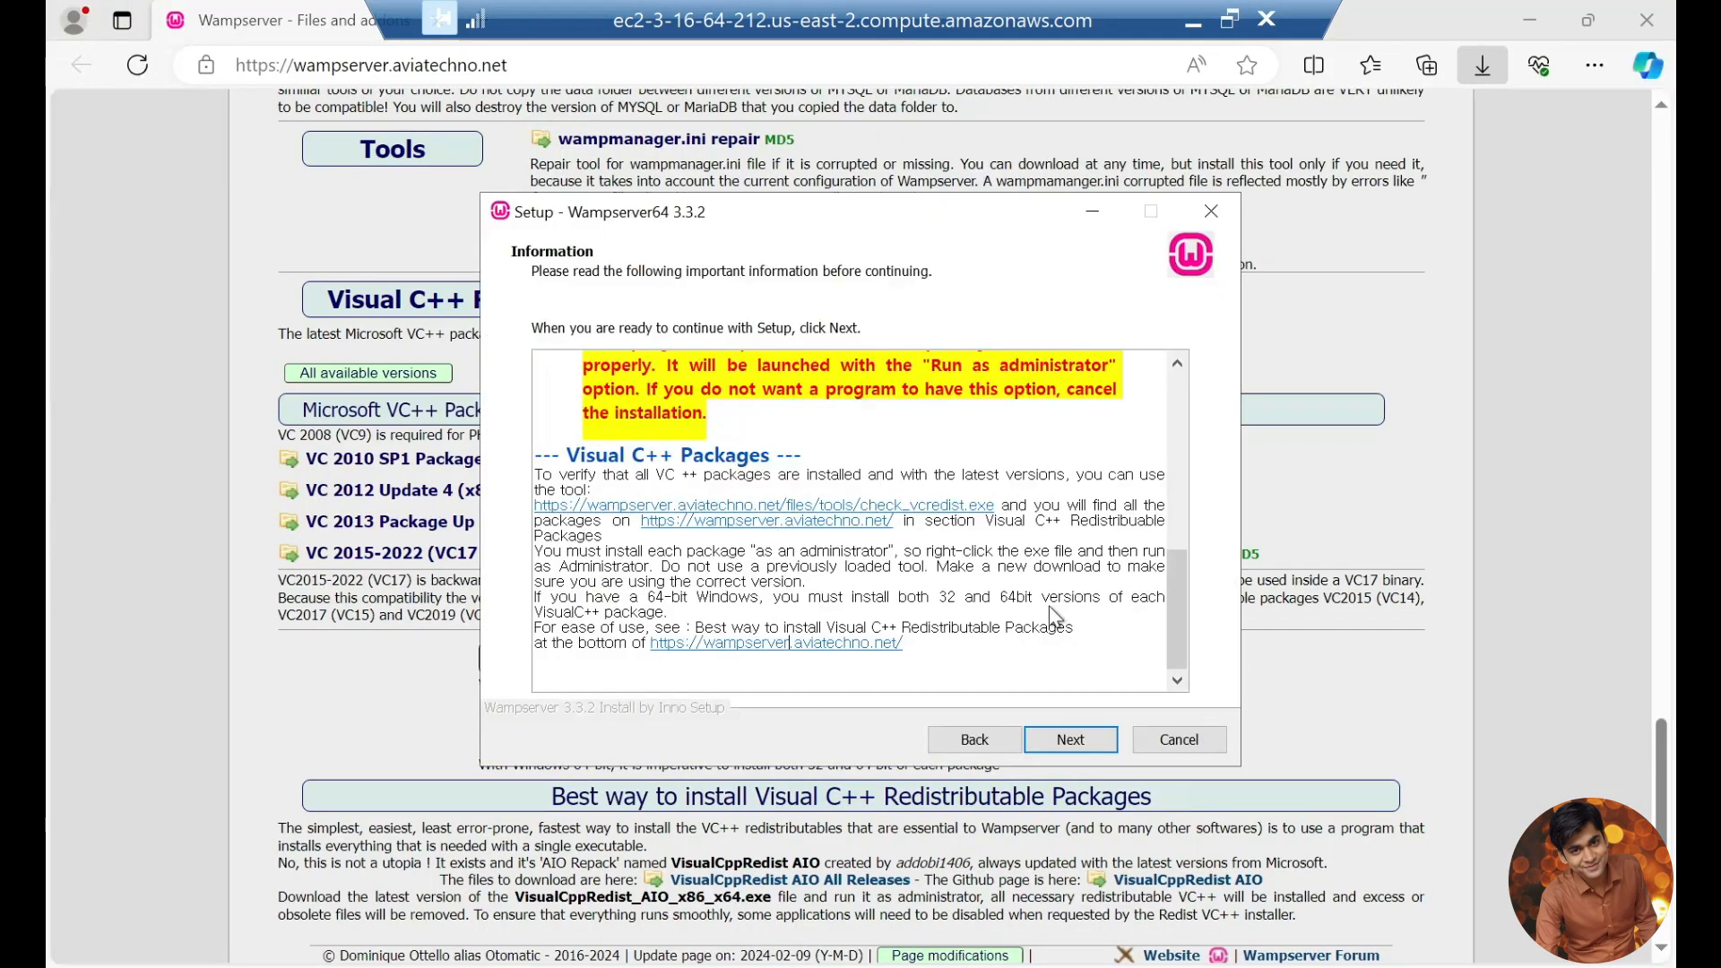
left_click(969, 741)
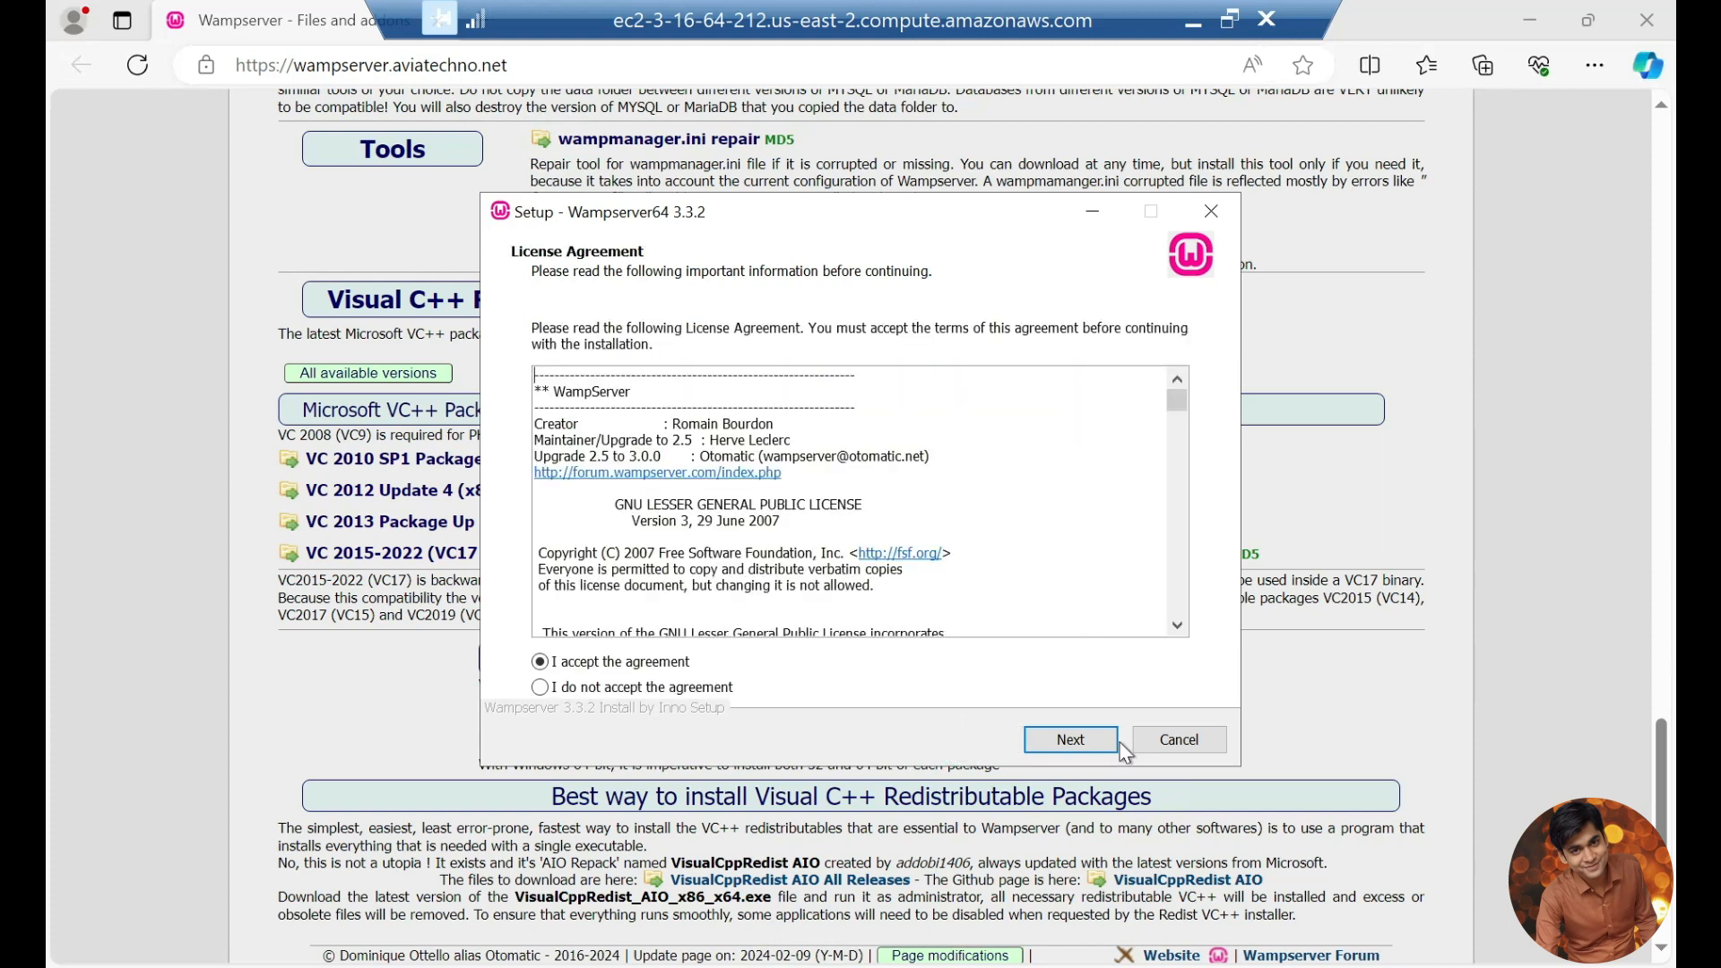
left_click(1068, 740)
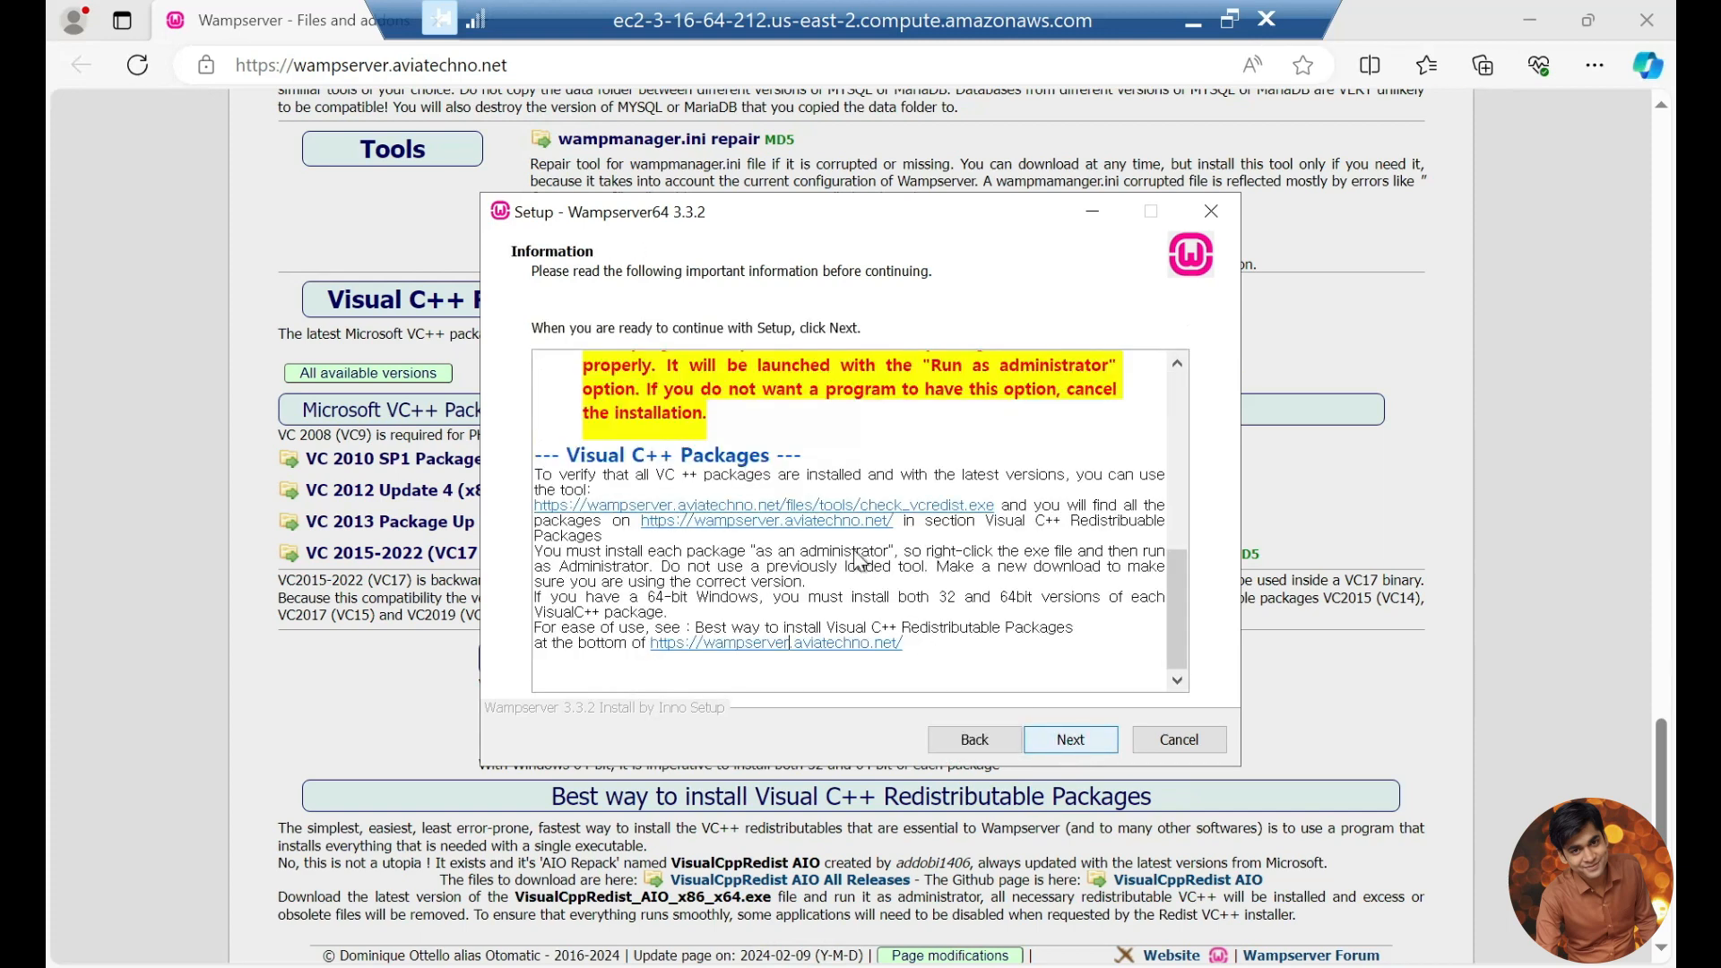
left_click(1076, 739)
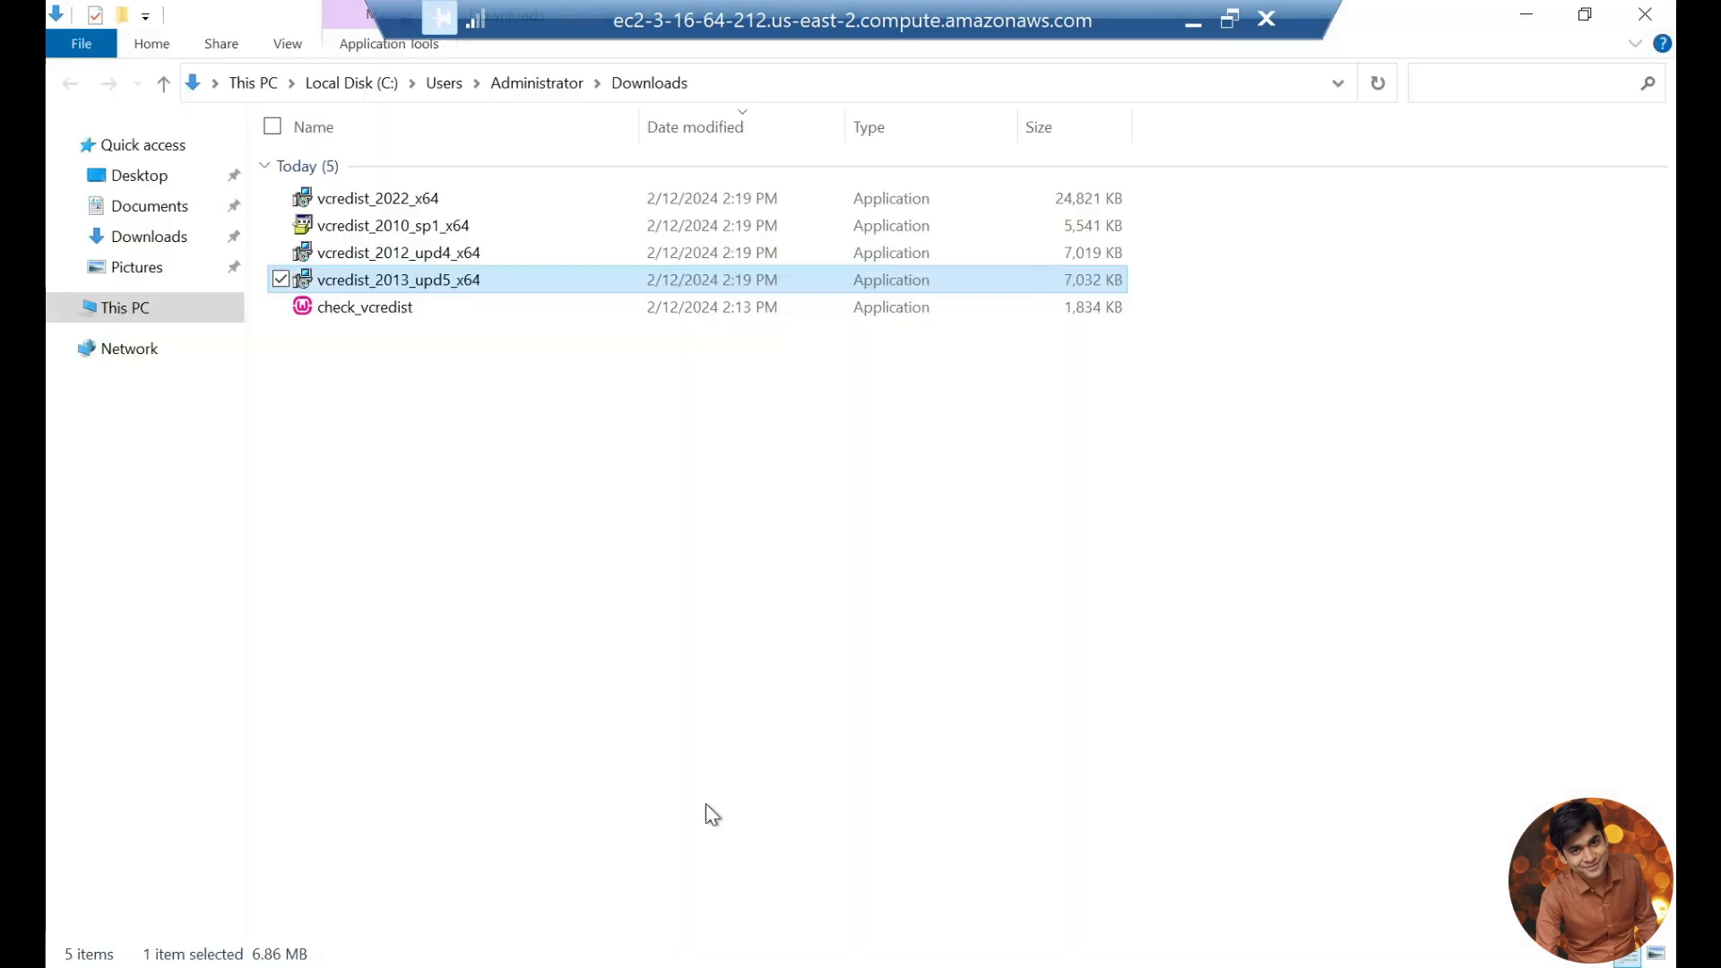
Step: Delete all the files in the remote server's Downloads folder
left_click_drag(372, 358, 363, 181)
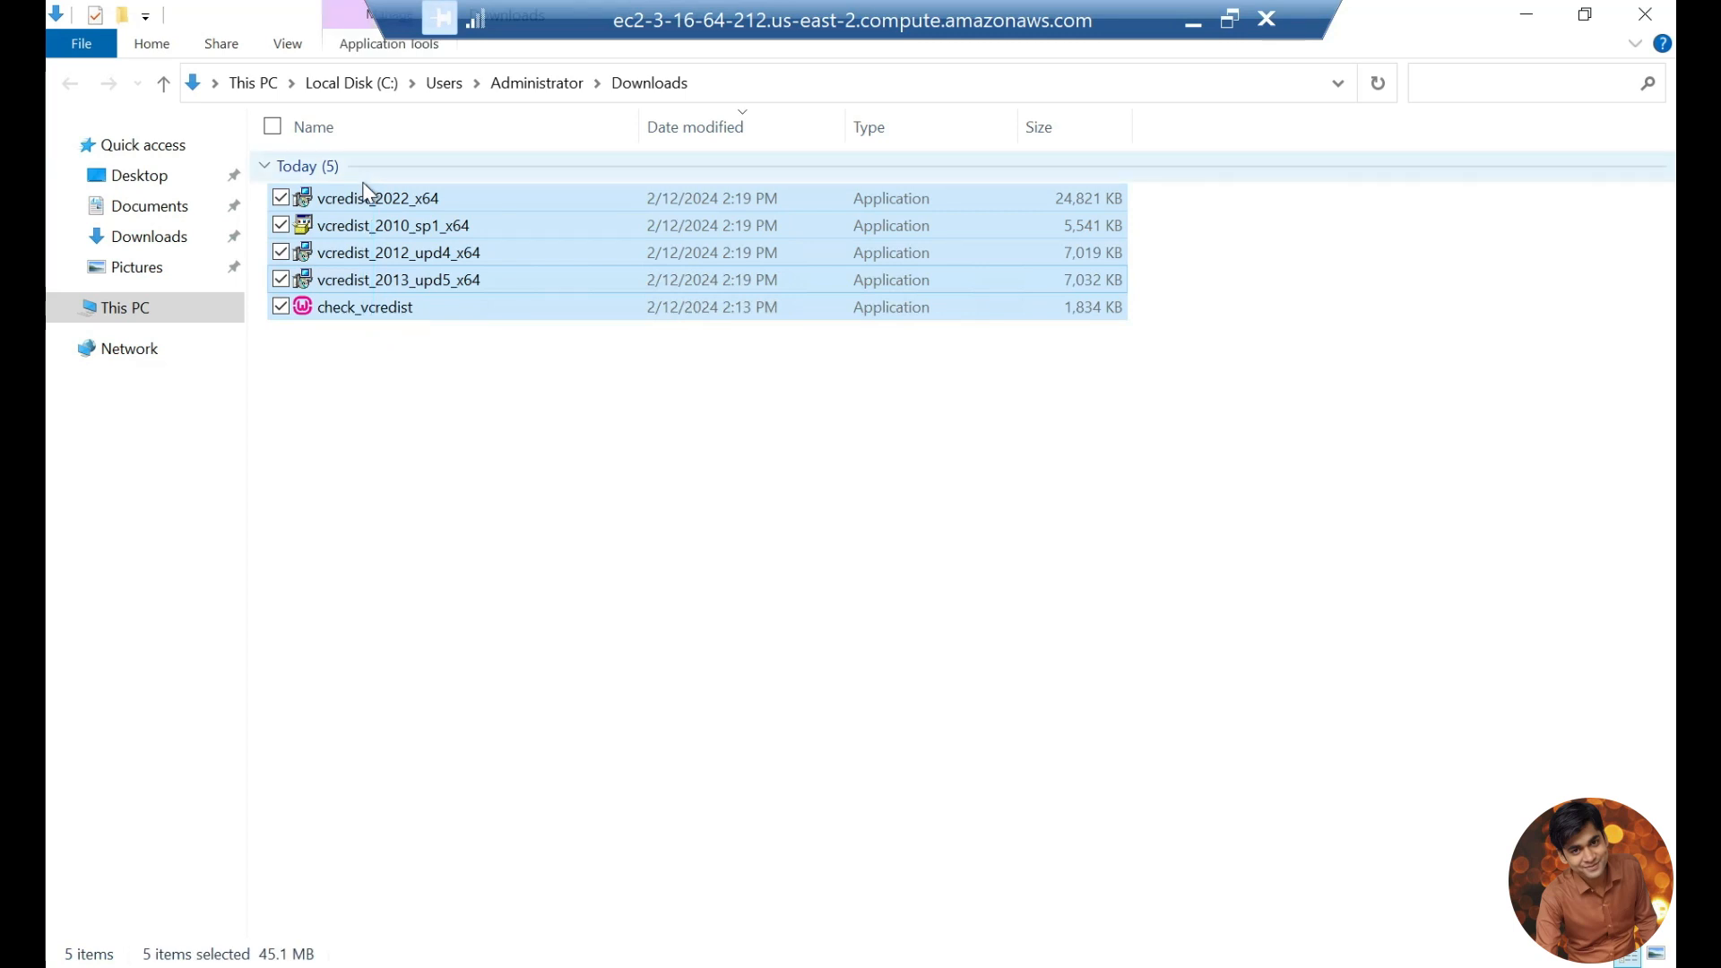
key("Delete")
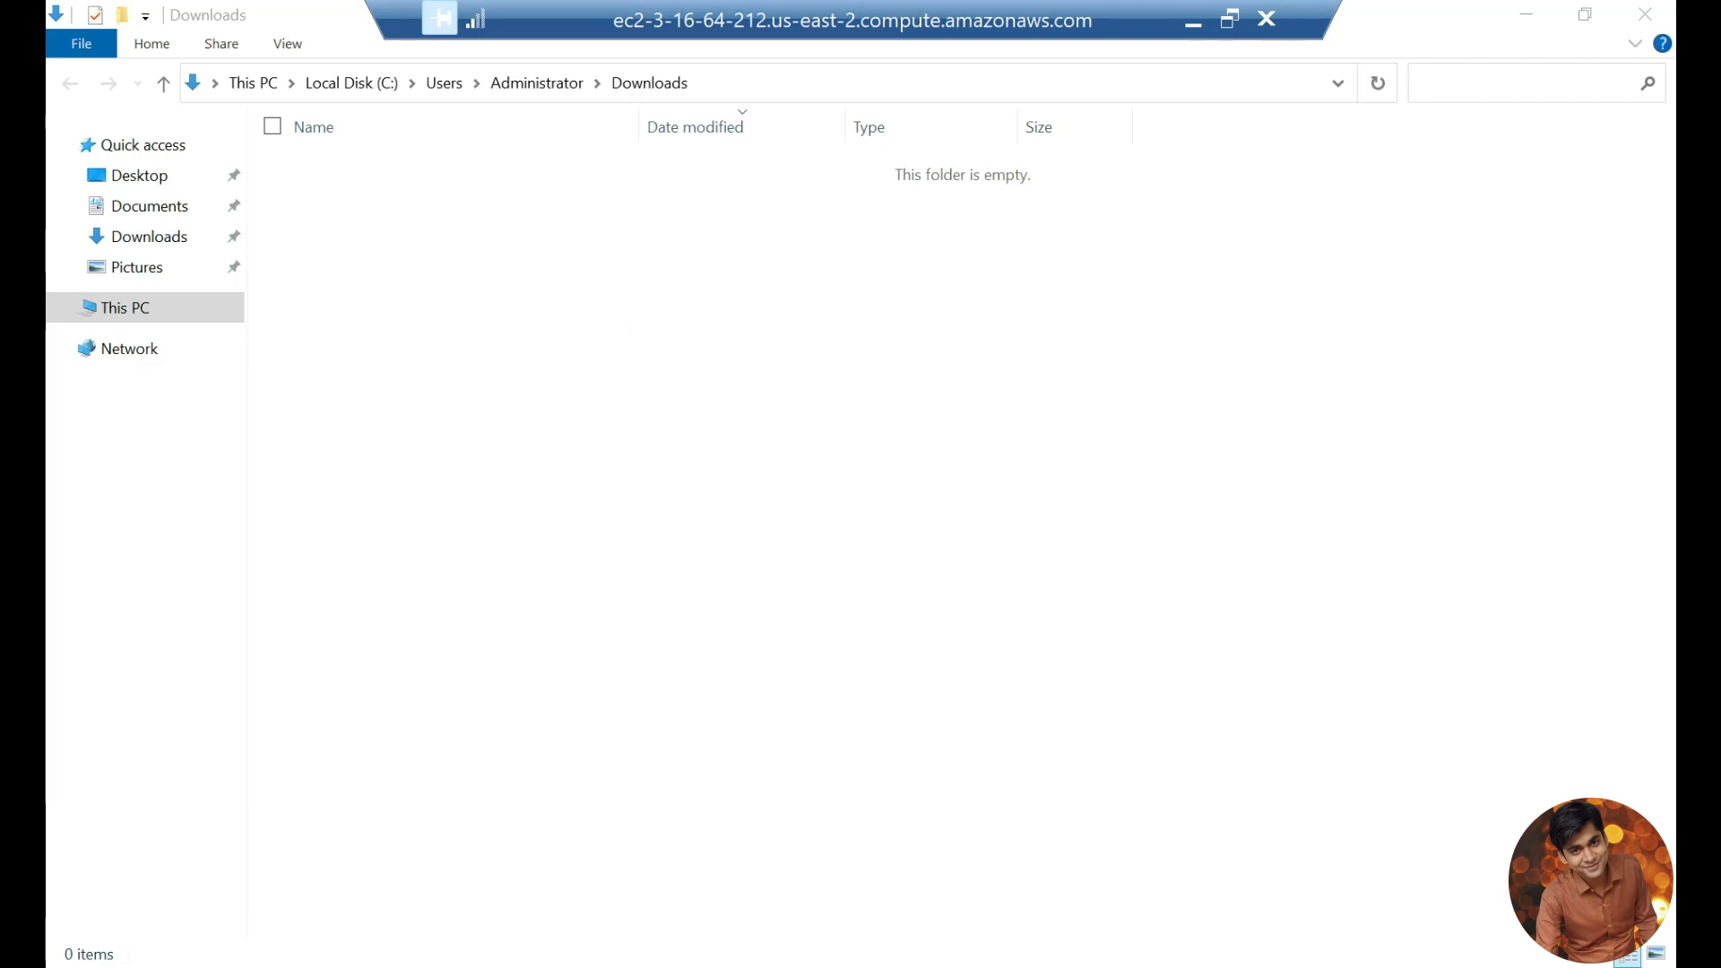
Step: Download and install the x86 Visual C++ packages (2010 SP1, 2012 Update 4, 2013 Up 5, 2015-2022) from the WampServer files page
left_click(403, 967)
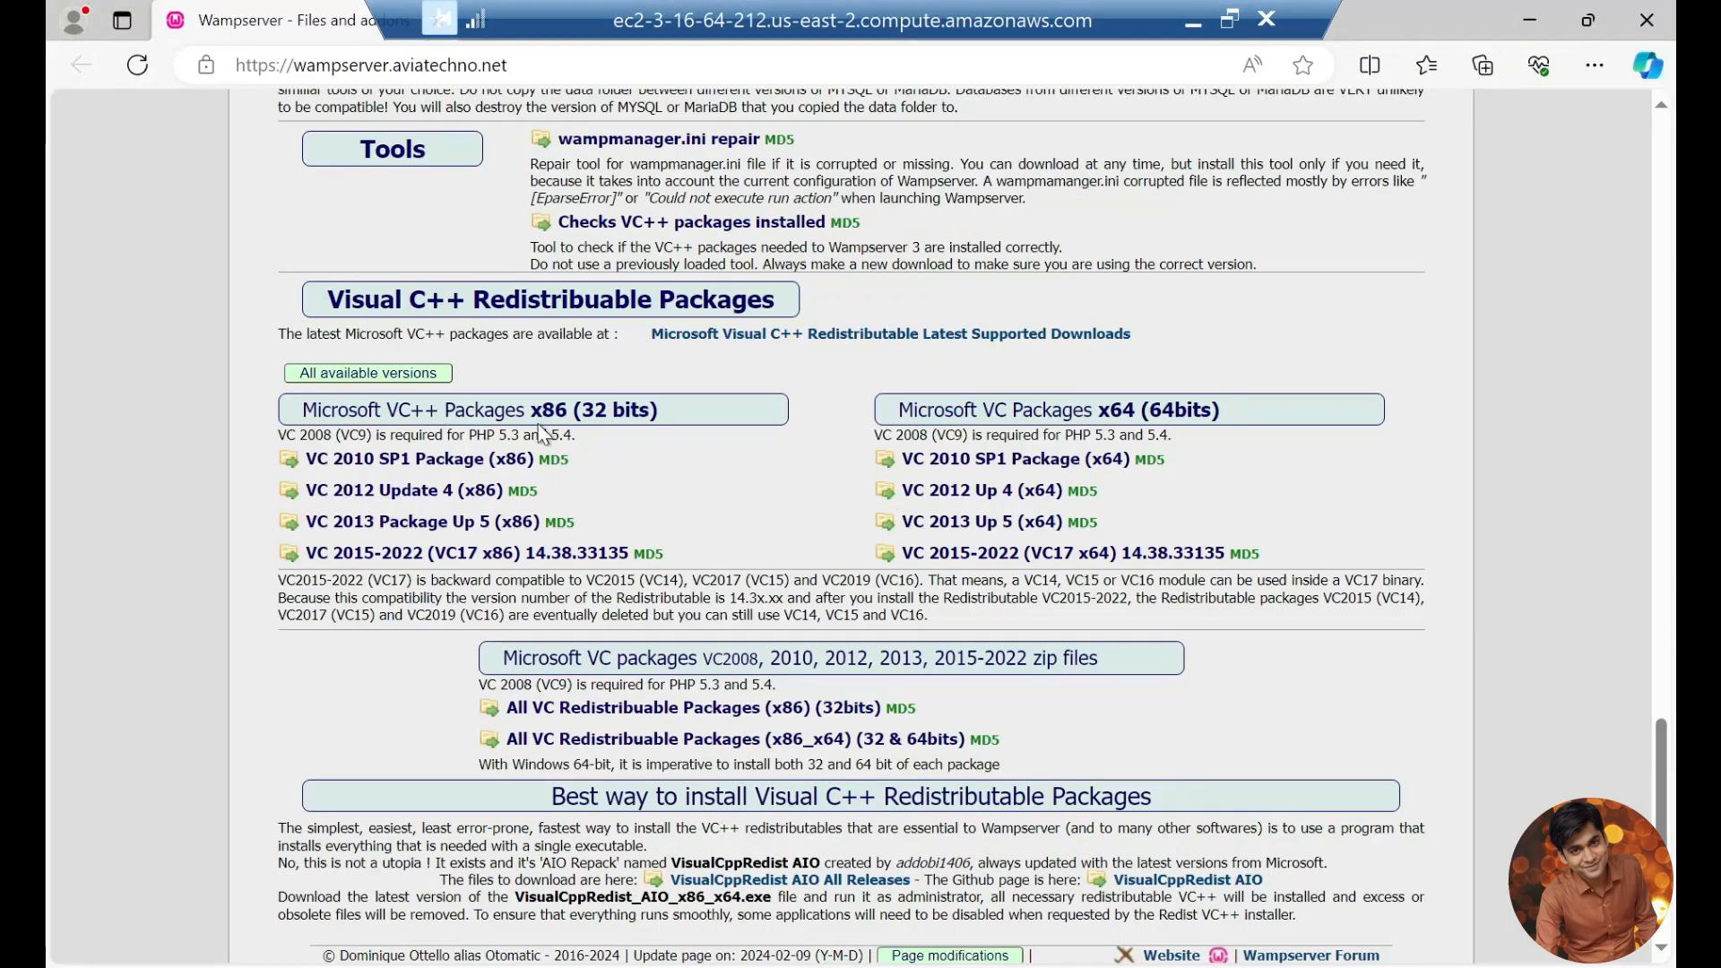
left_click(425, 467)
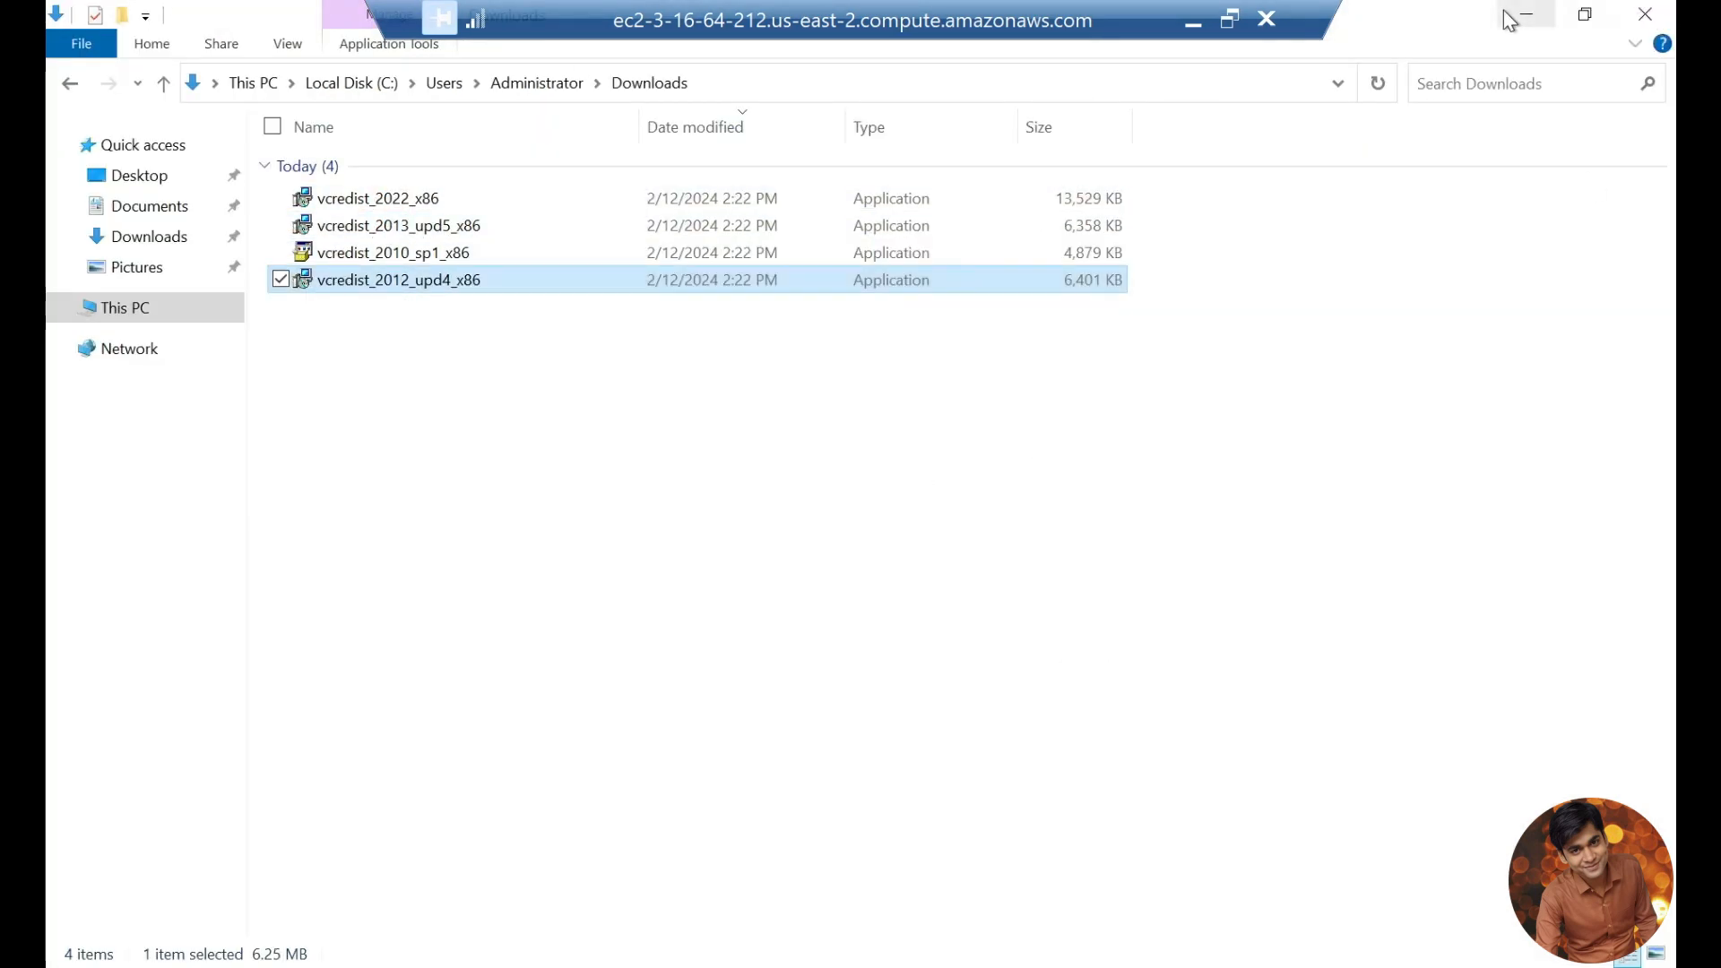
left_click(1526, 15)
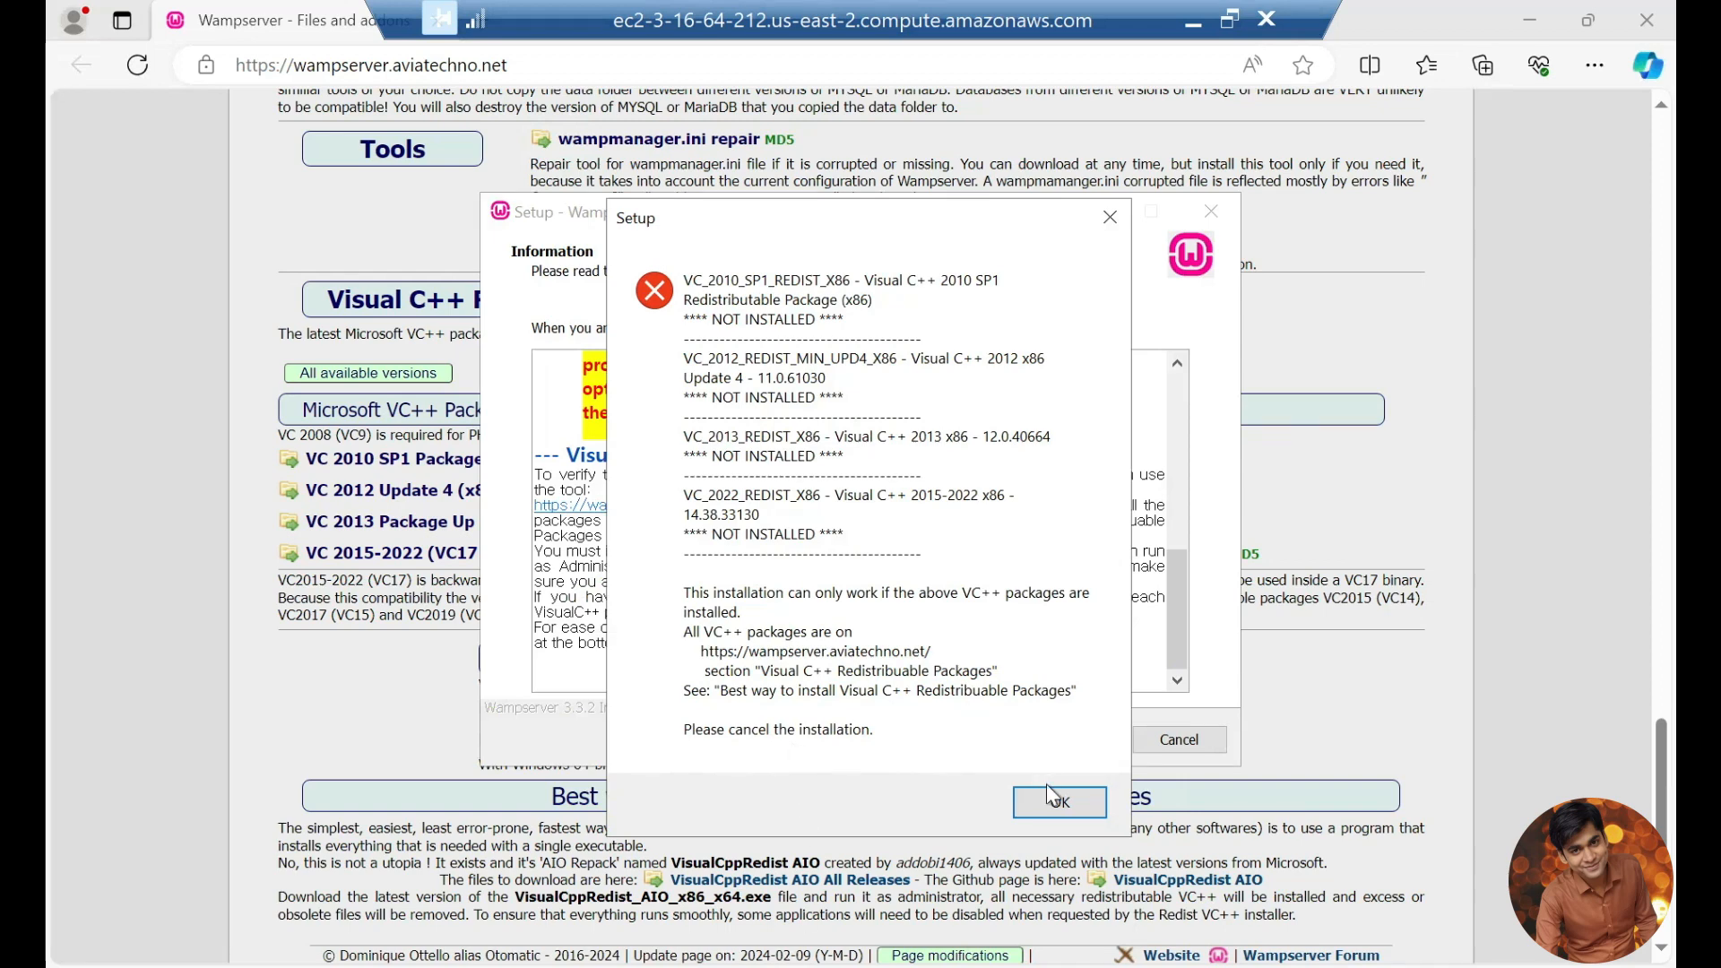
Step: Dismiss the missing-packages error, go back to the license page and advance the setup to the destination selection
left_click(1056, 801)
left_click(986, 738)
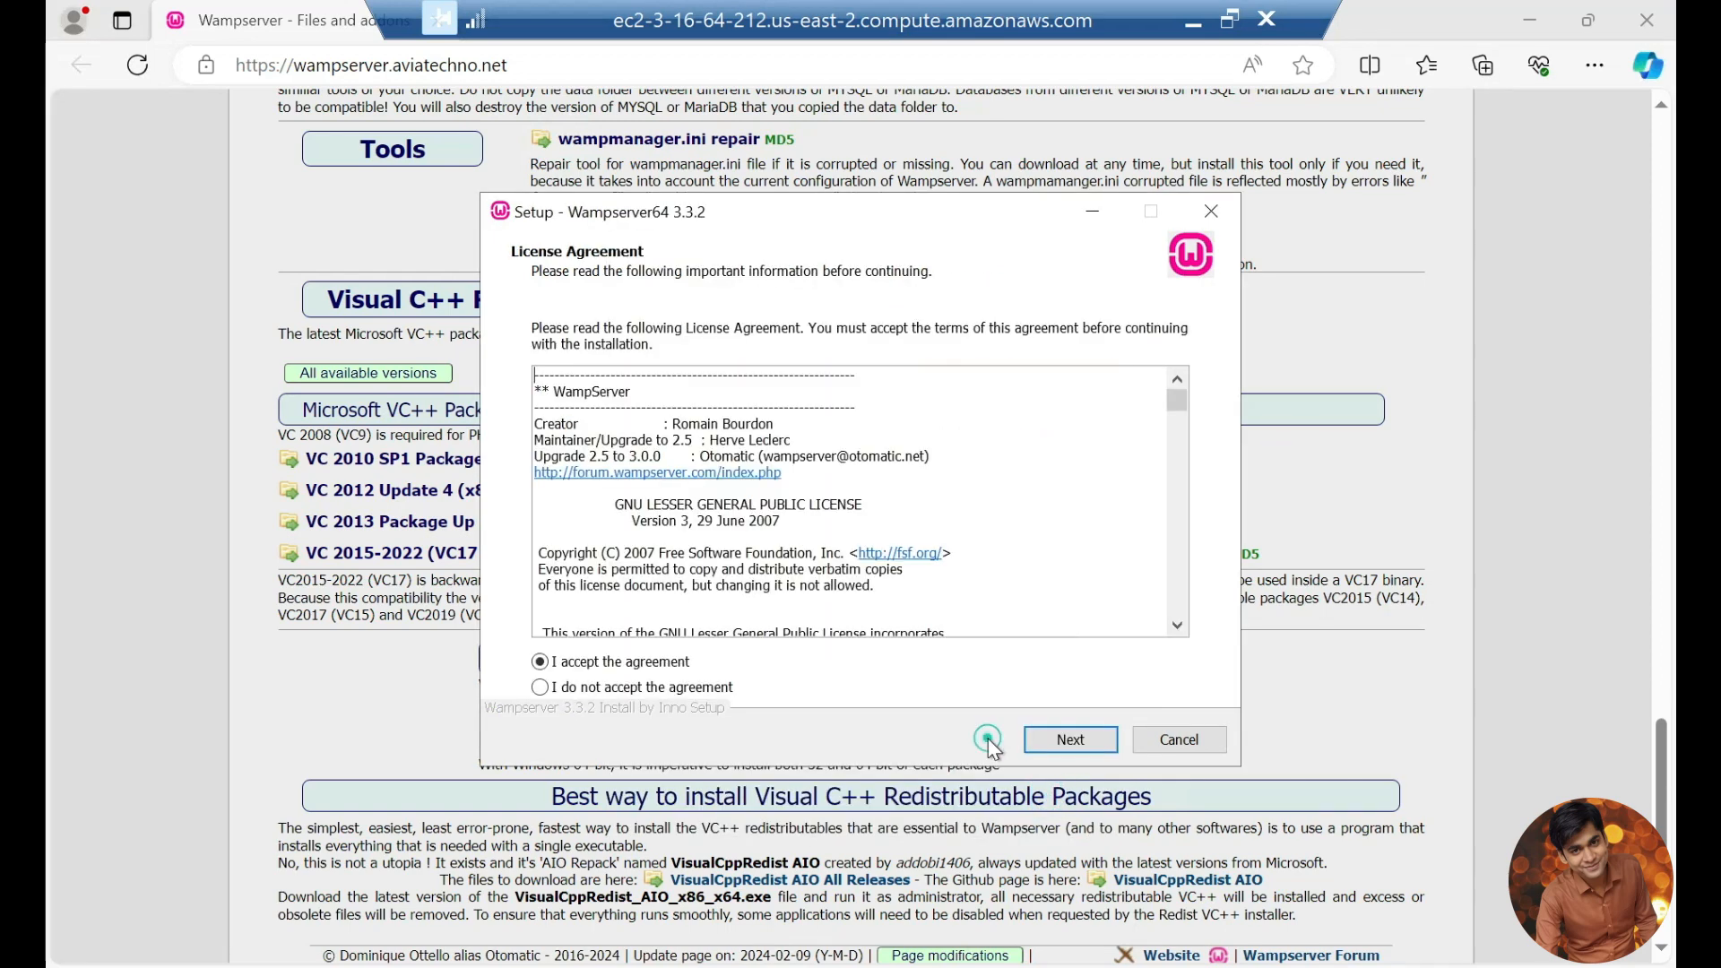
left_click(1080, 744)
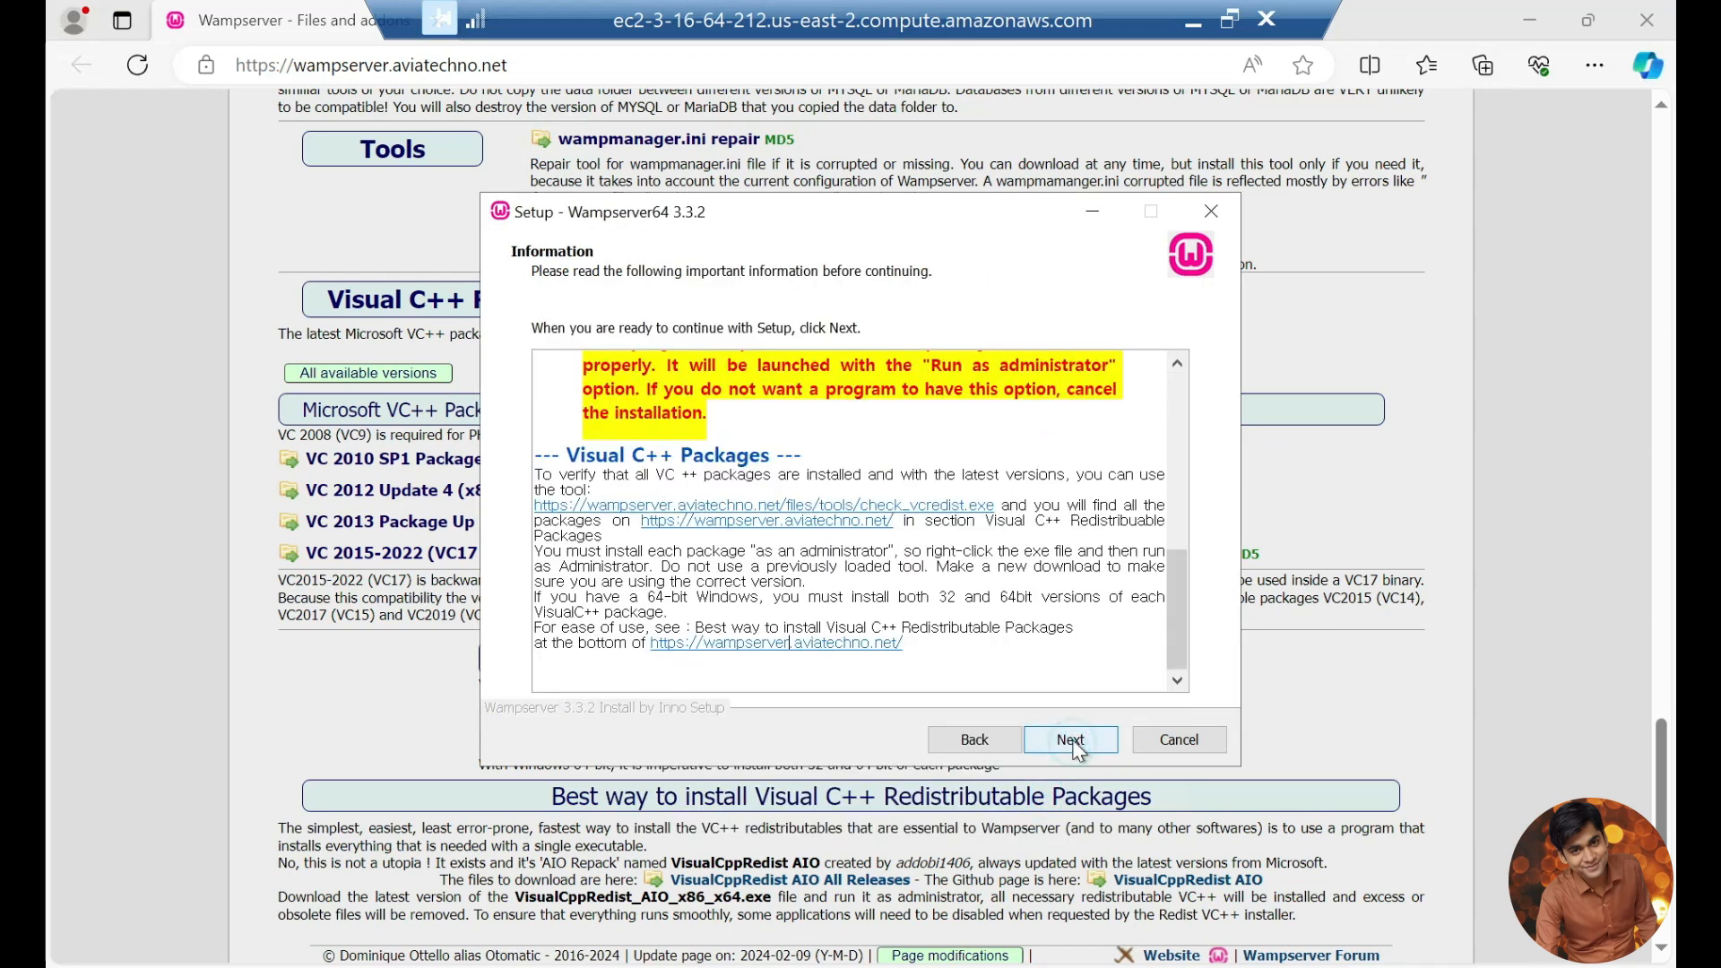
left_click(1072, 740)
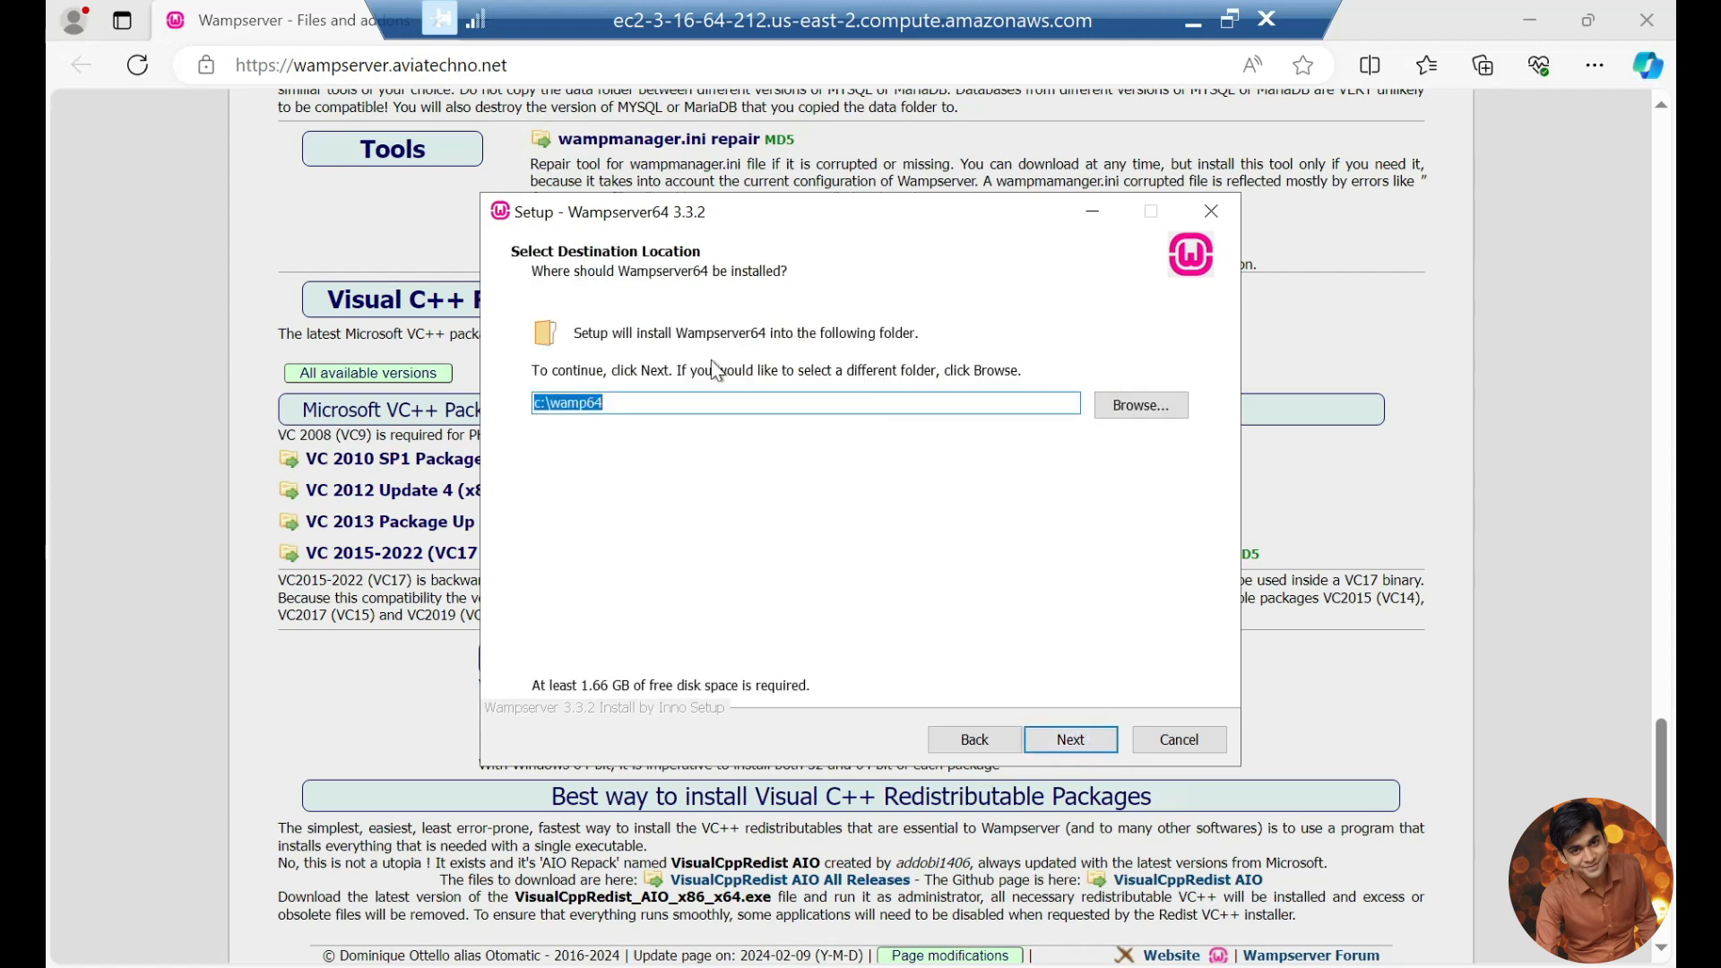
Step: Review the setup's Information page once more and return to the destination selection
left_click(972, 738)
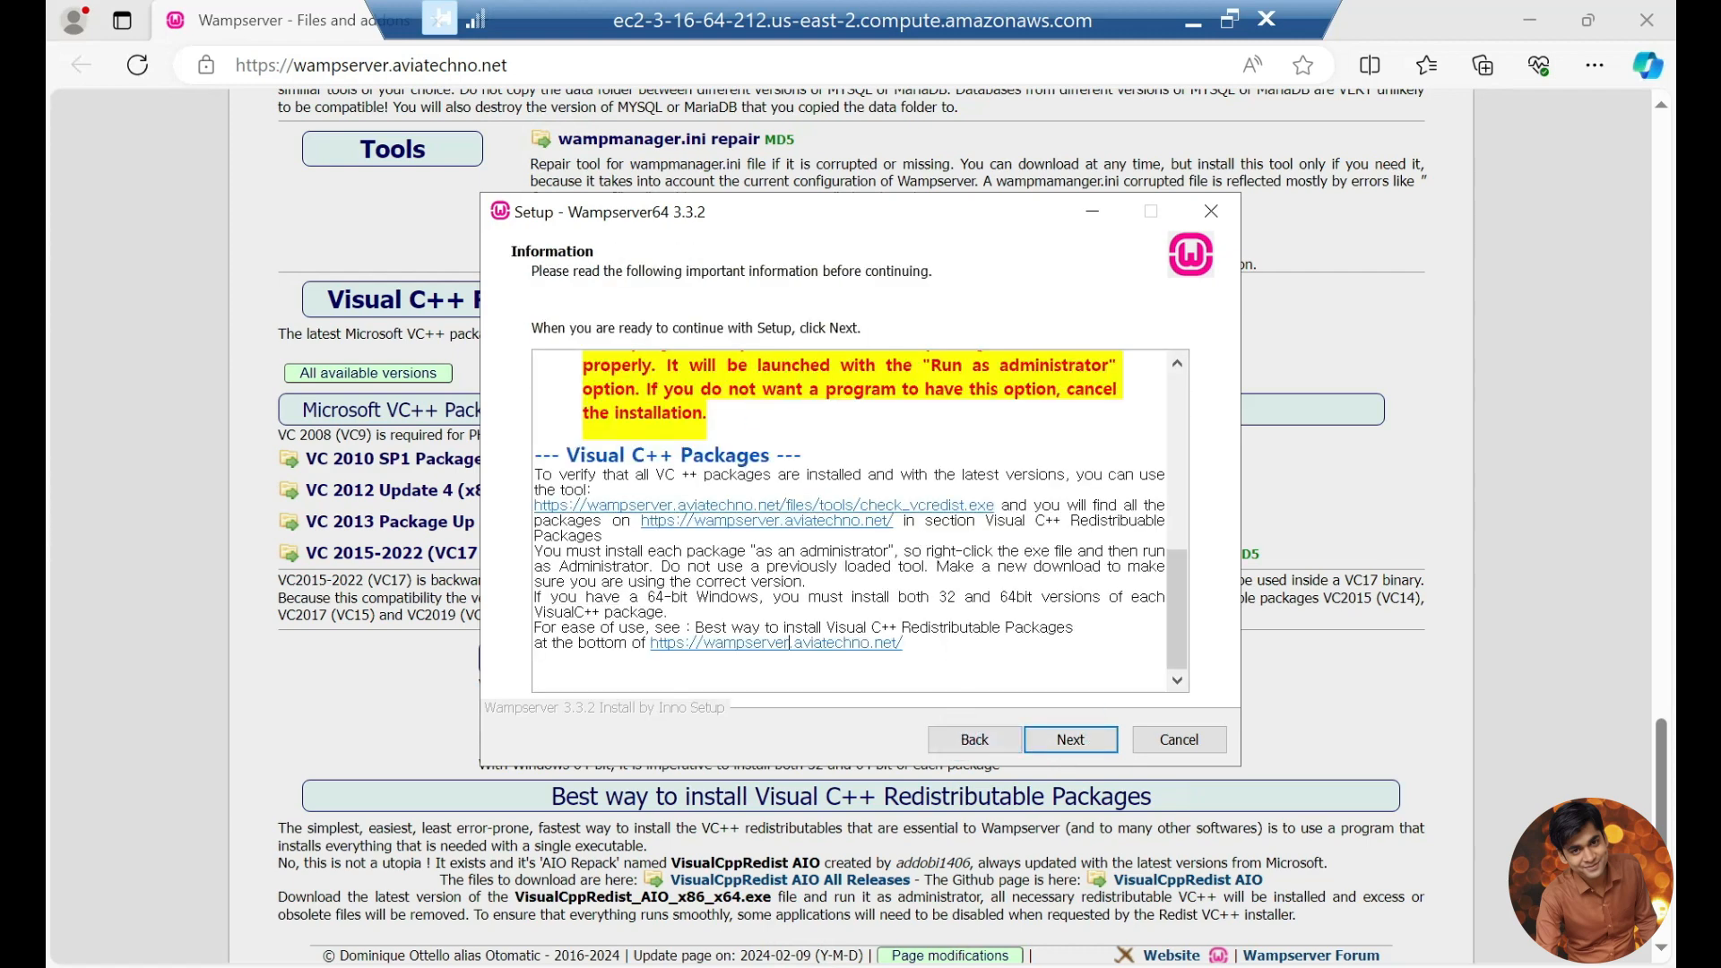
scroll(790, 643, "up", 5)
scroll(838, 552, "down", 12)
left_click(1086, 742)
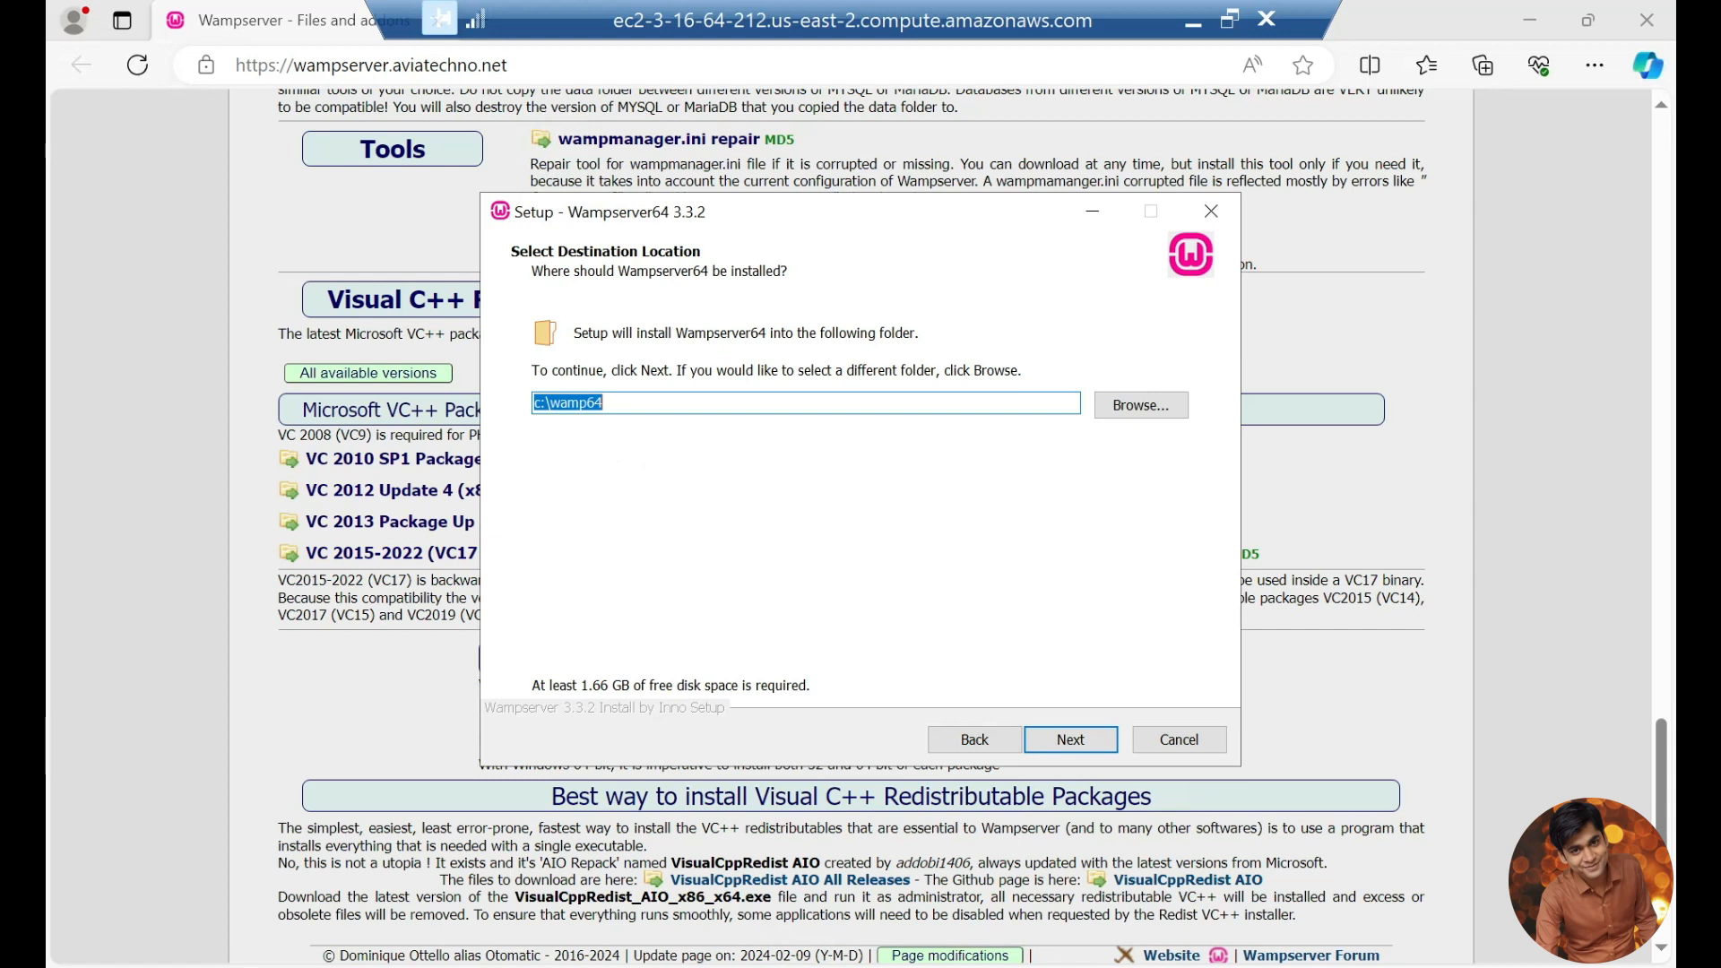
Step: Set the WampServer installation folder to c:\wamp and proceed with the installation
left_click(627, 403)
key("BackSpace")
key("BackSpace")
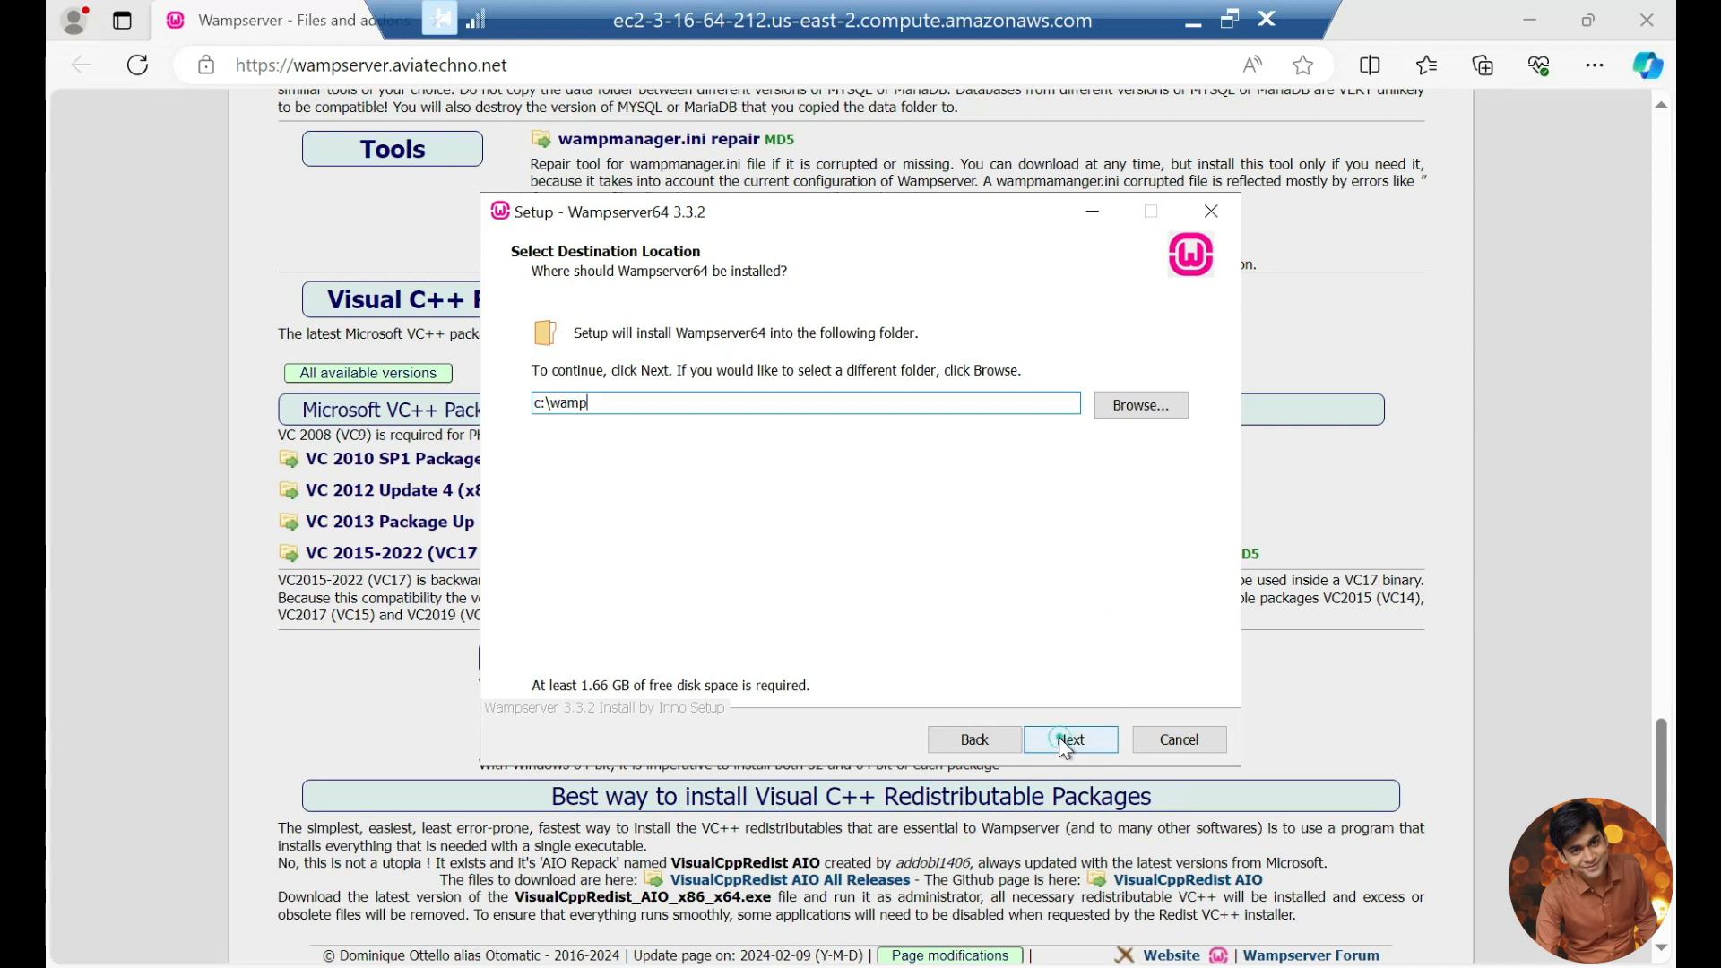
key("Return")
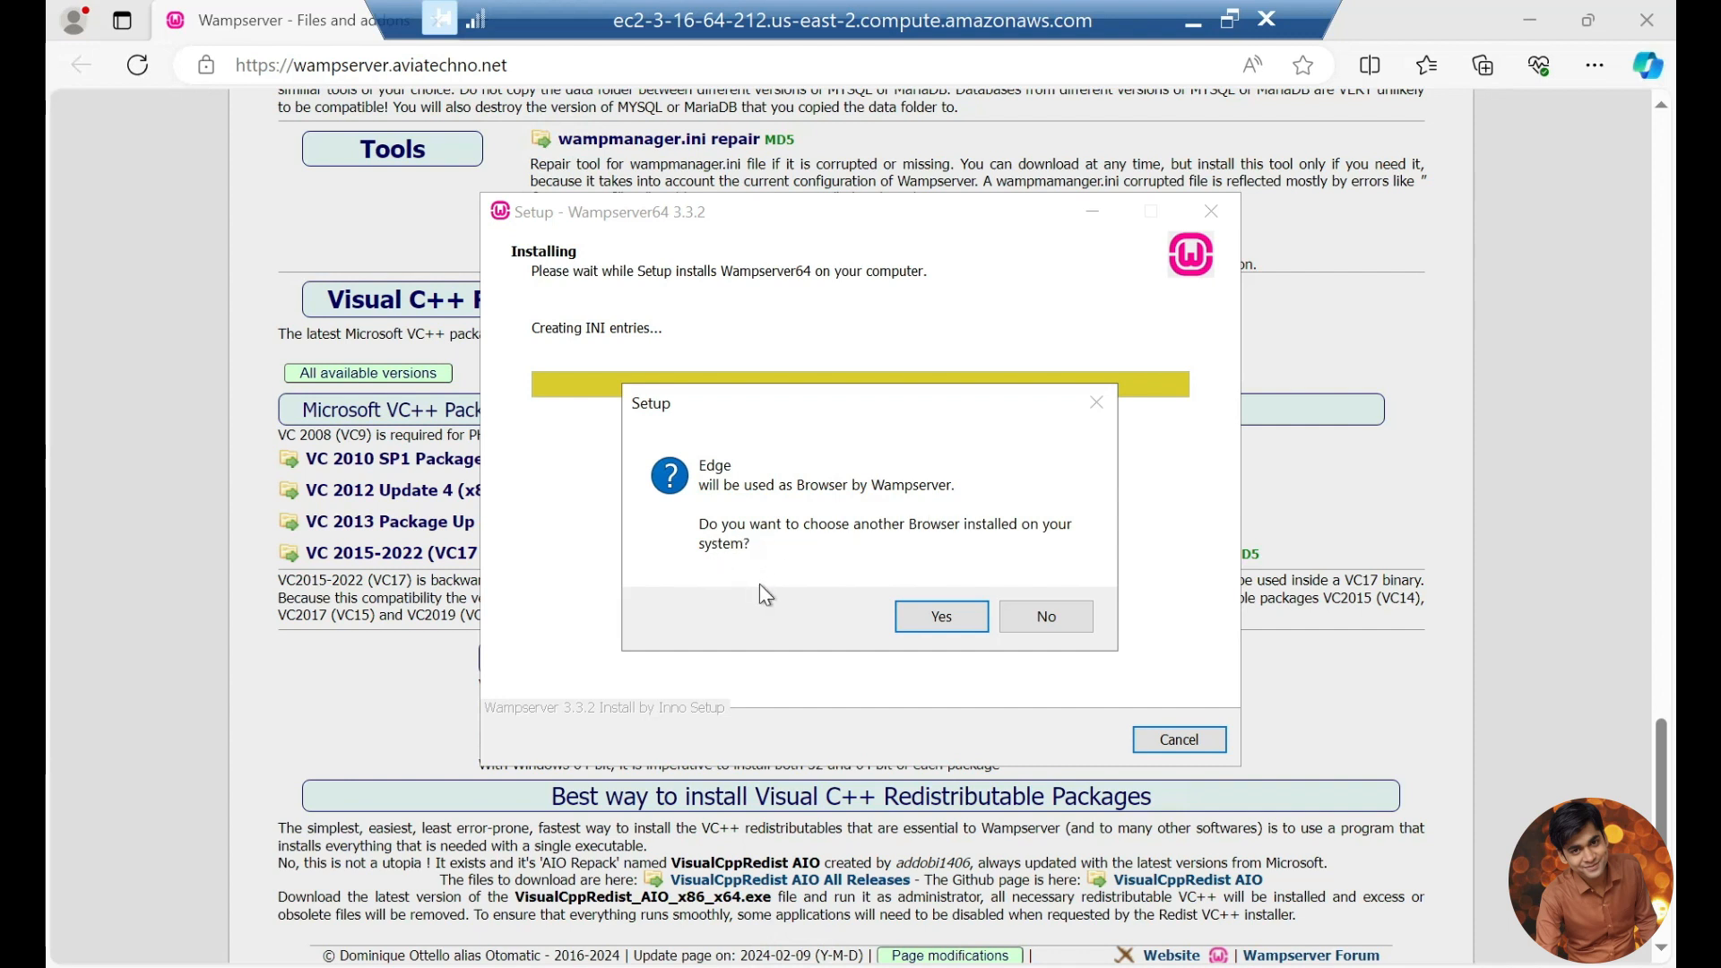
Step: Keep Edge as WampServer's browser and Notepad as its text editor, and finish the setup
left_click(1040, 625)
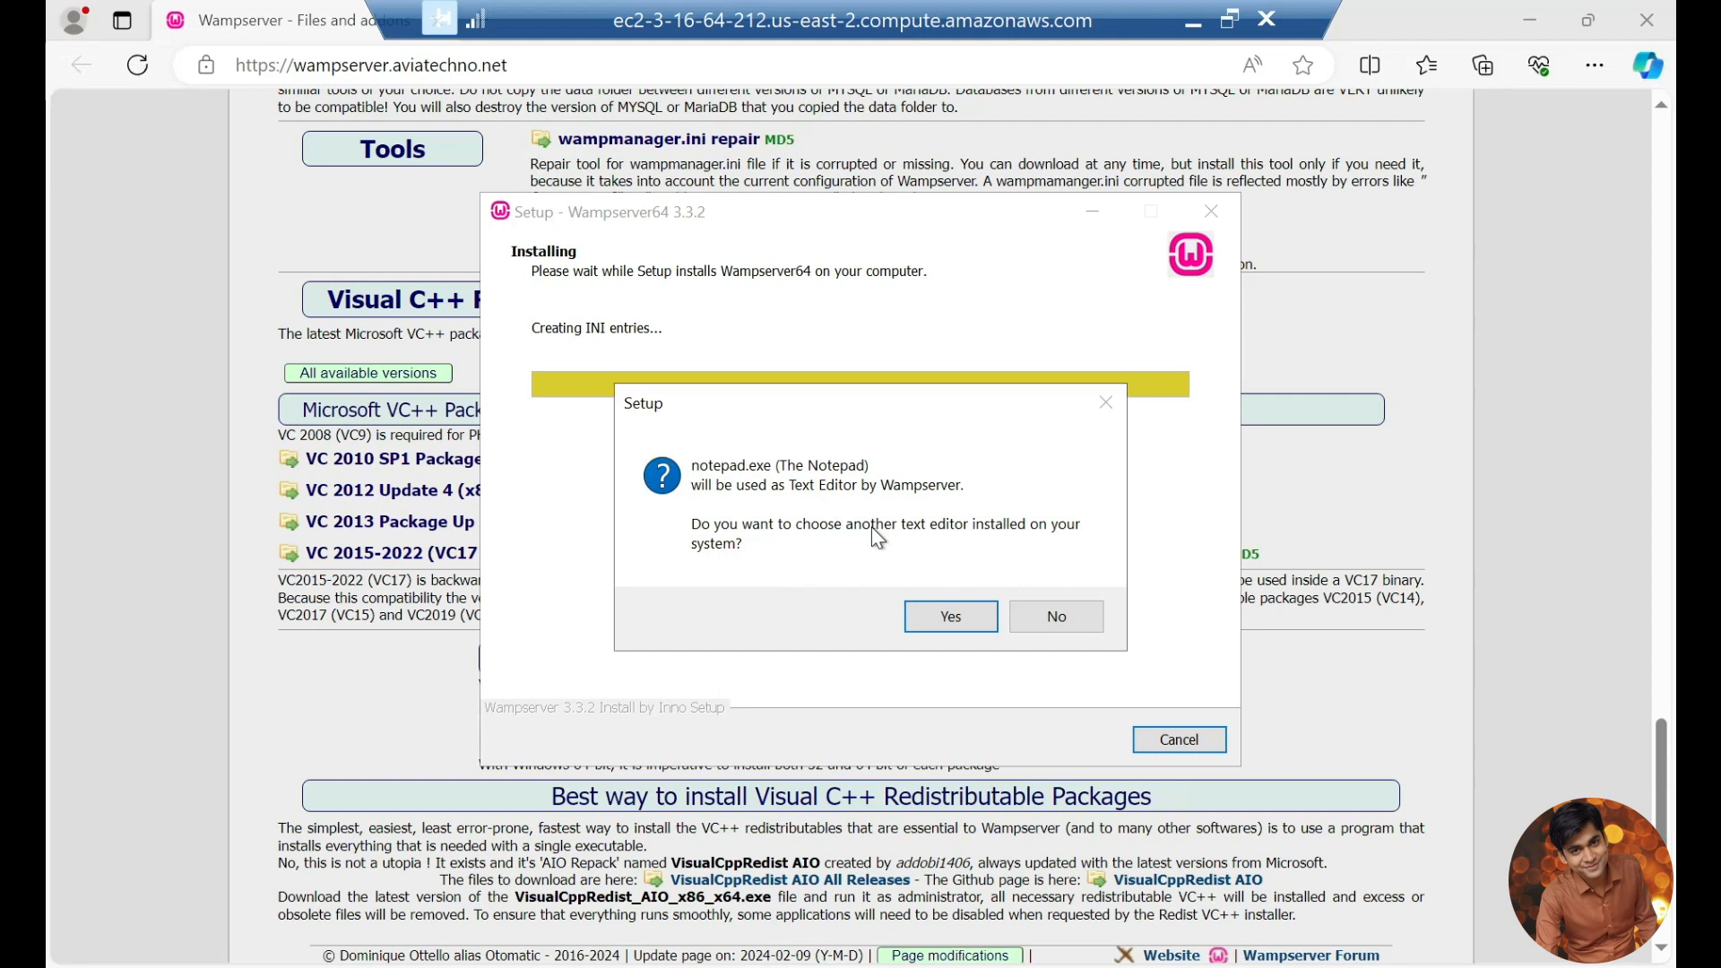
left_click(1051, 617)
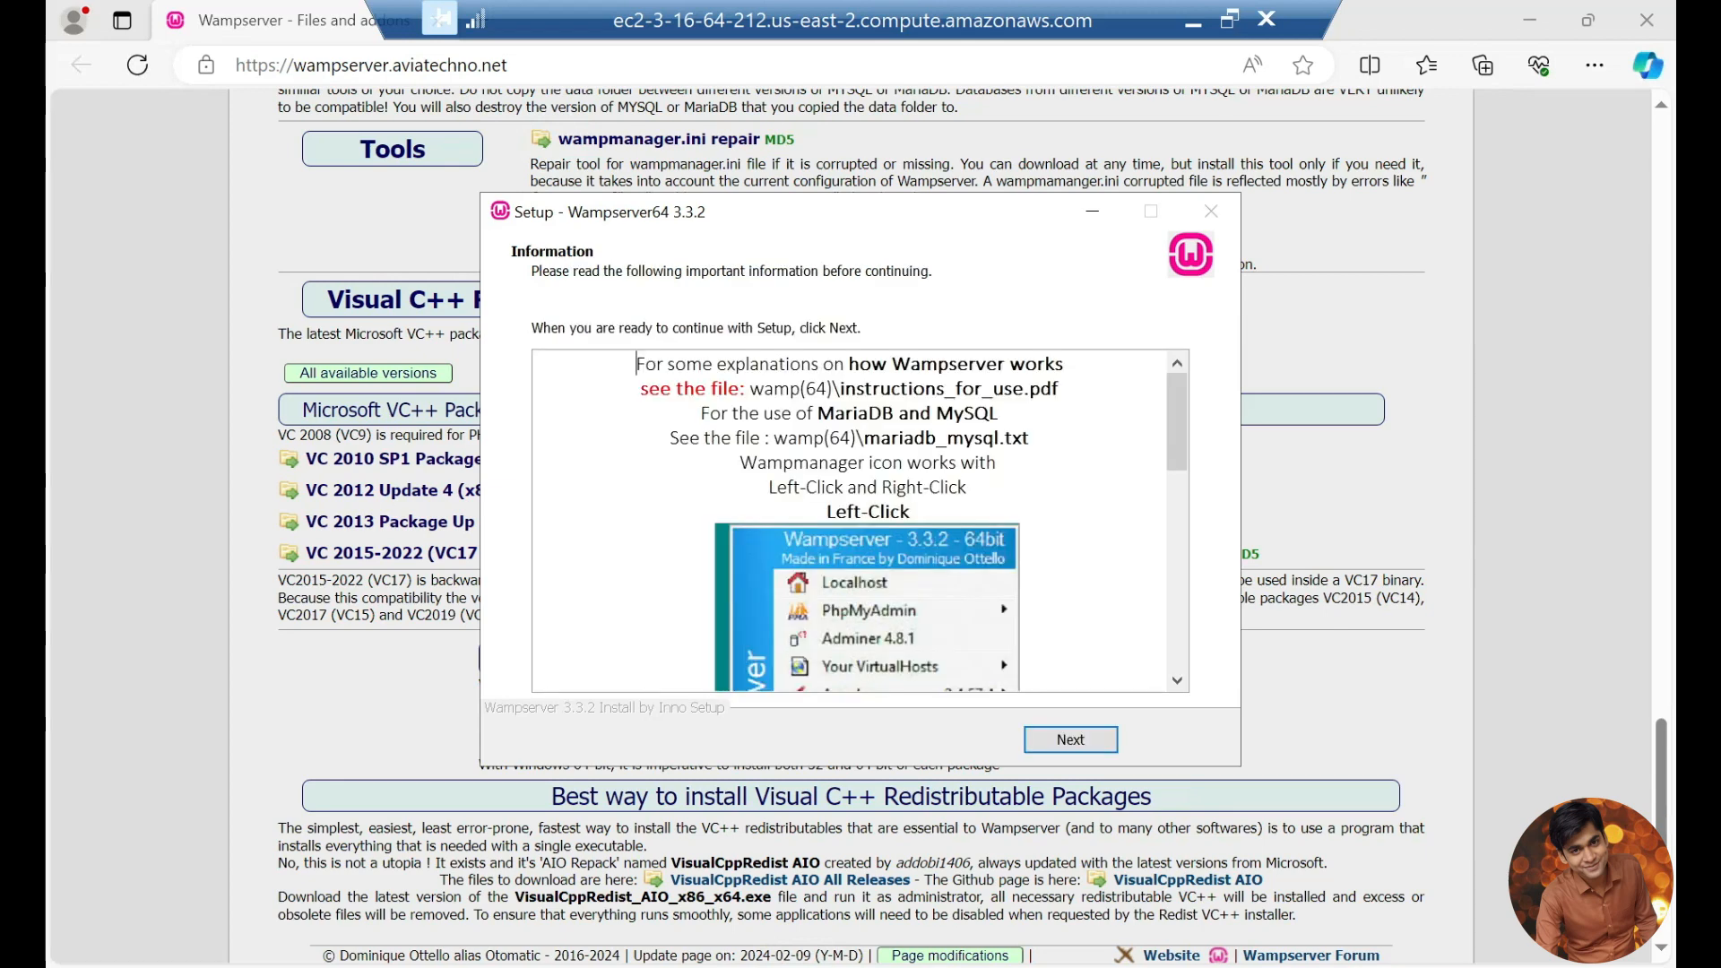
left_click(1088, 744)
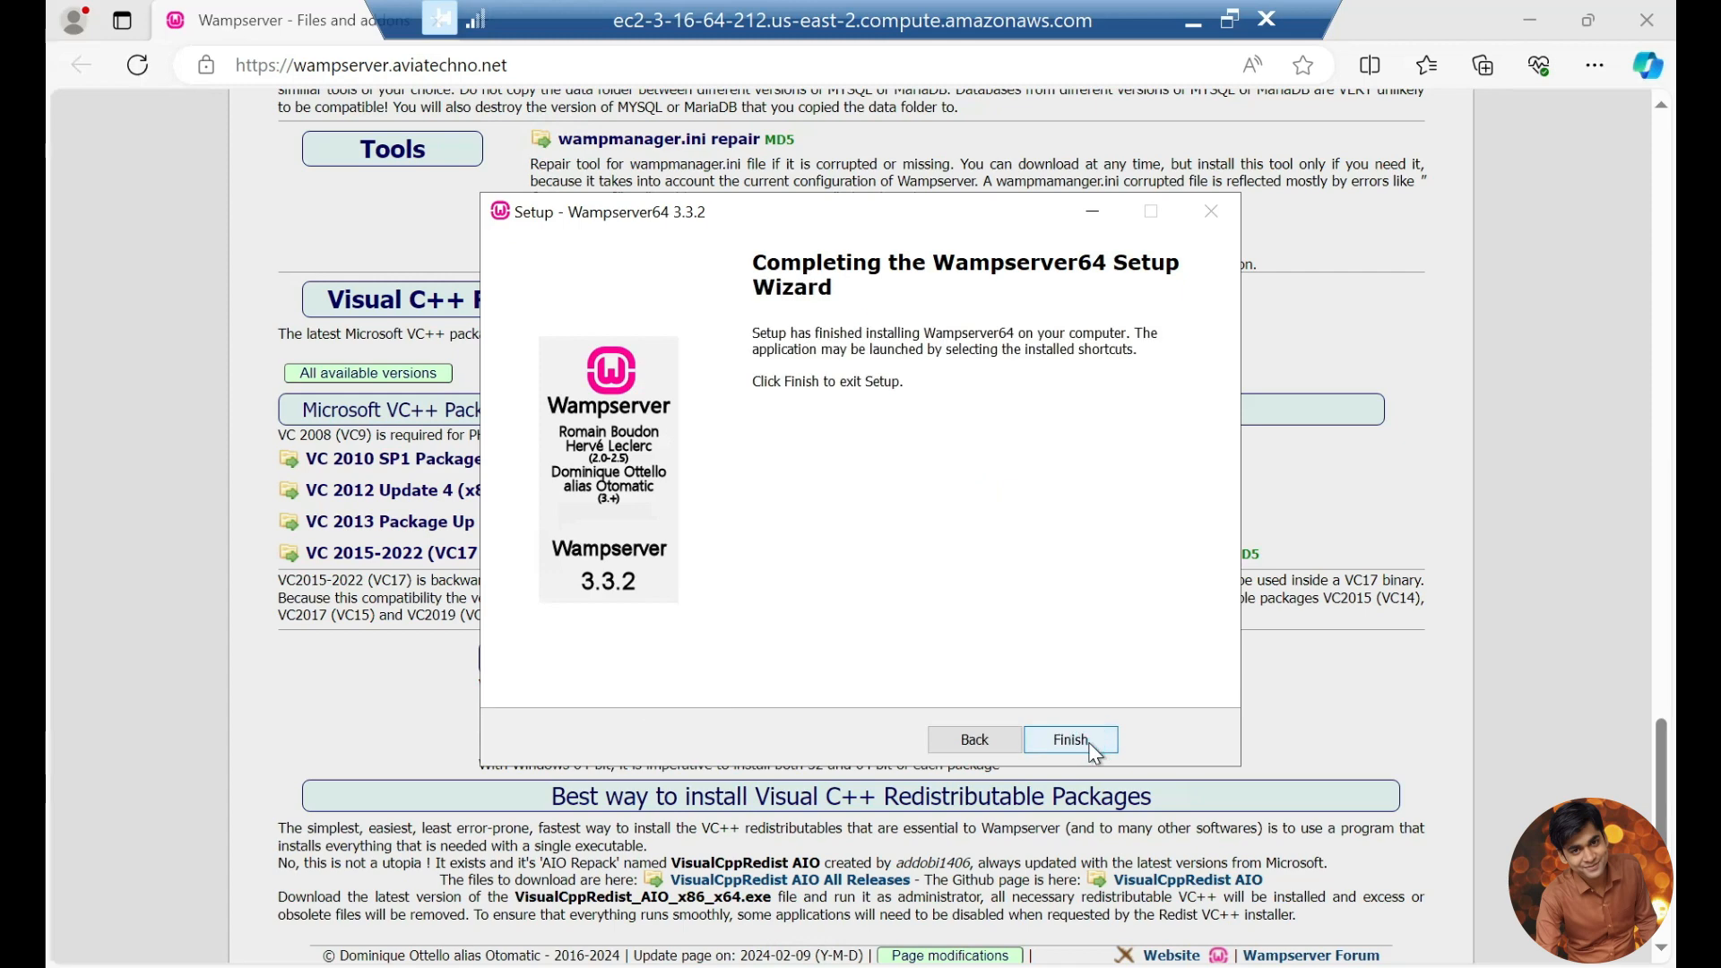
left_click(1078, 749)
left_click(1081, 754)
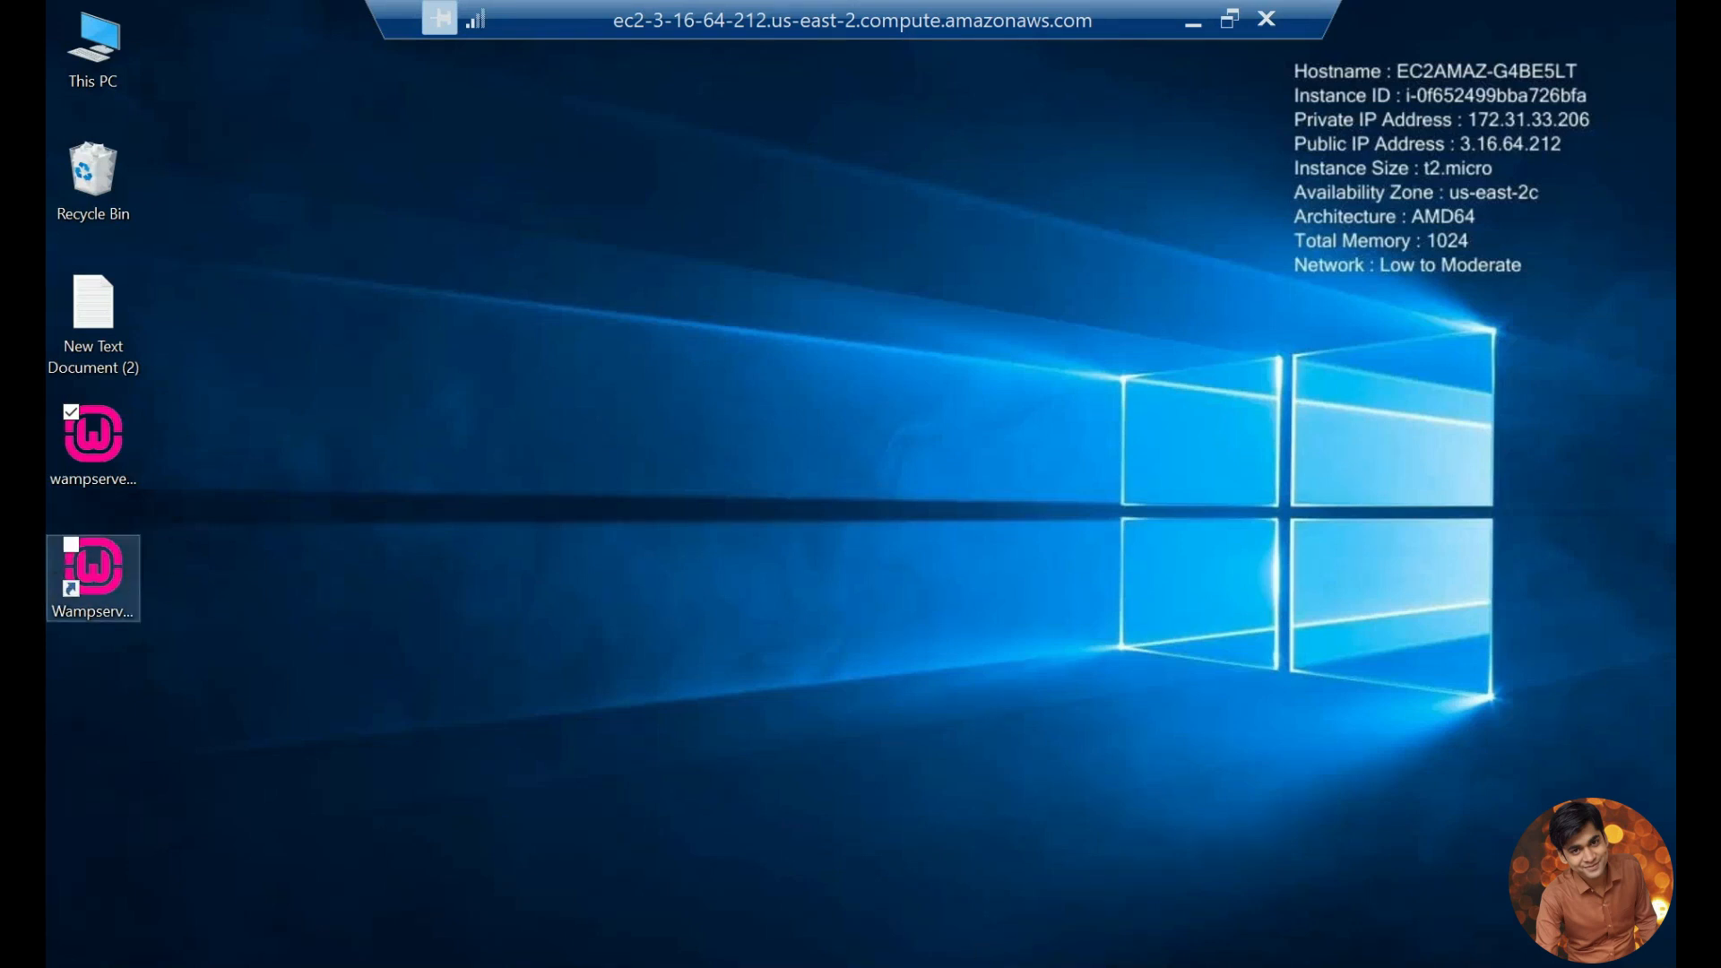
Step: Start WampServer from its desktop shortcut and open Apache's httpd-vhosts.conf file
double_click(94, 574)
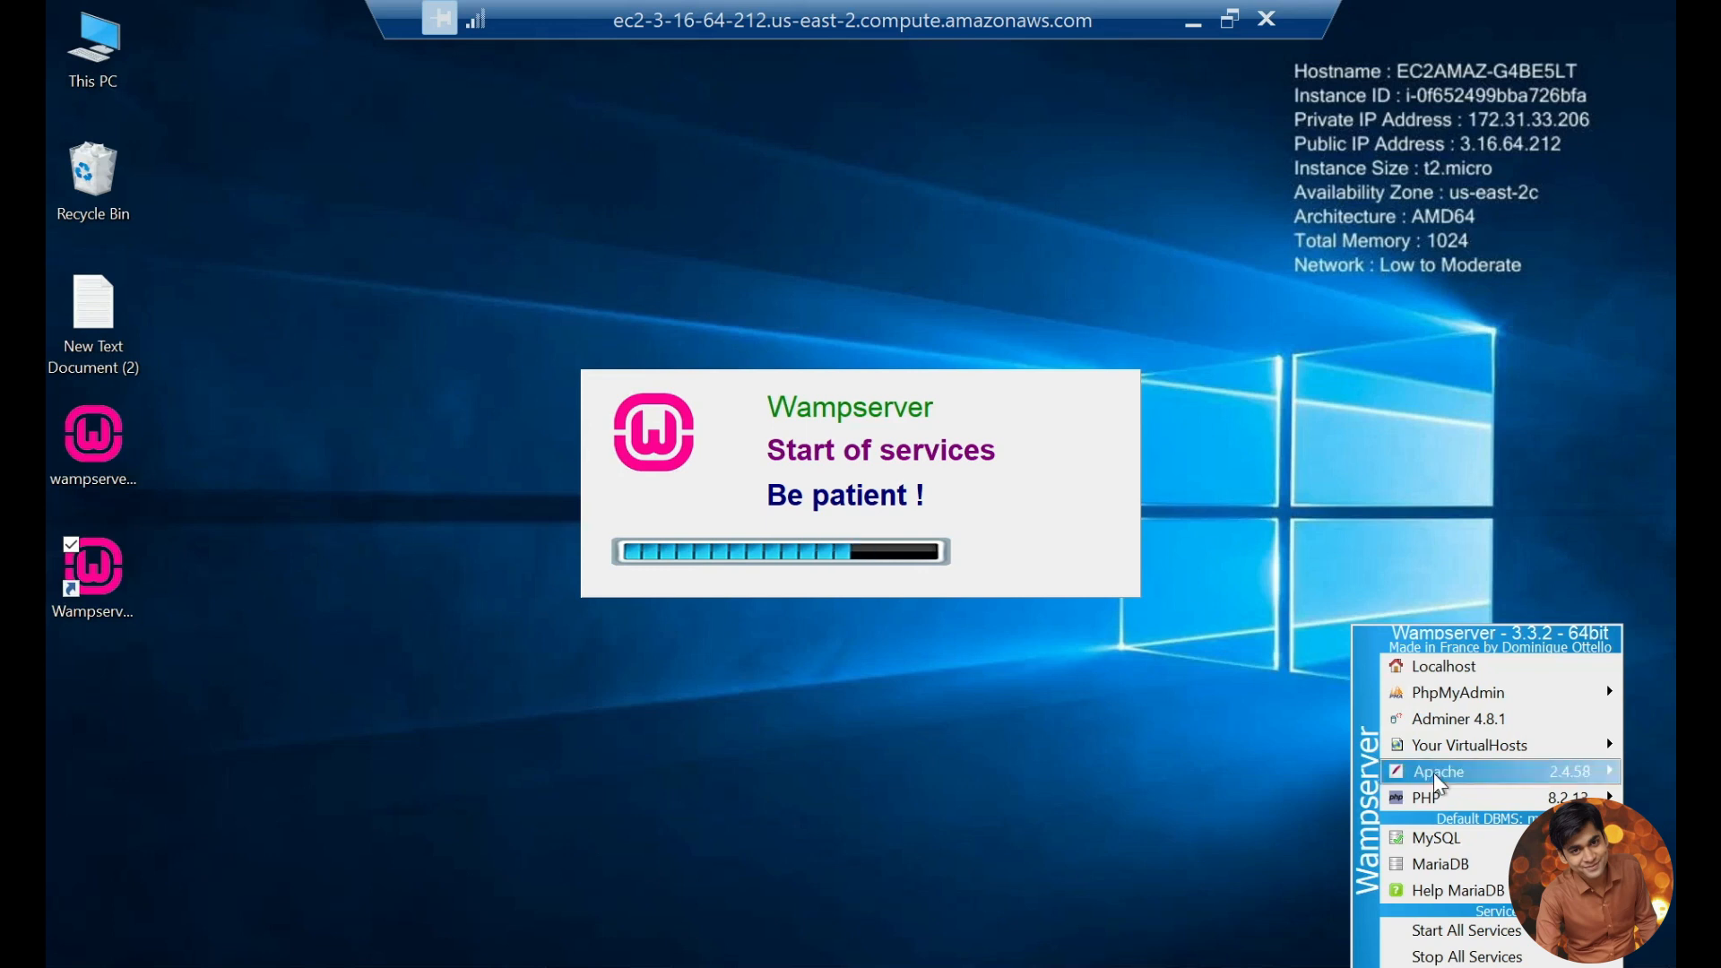
left_click(1440, 773)
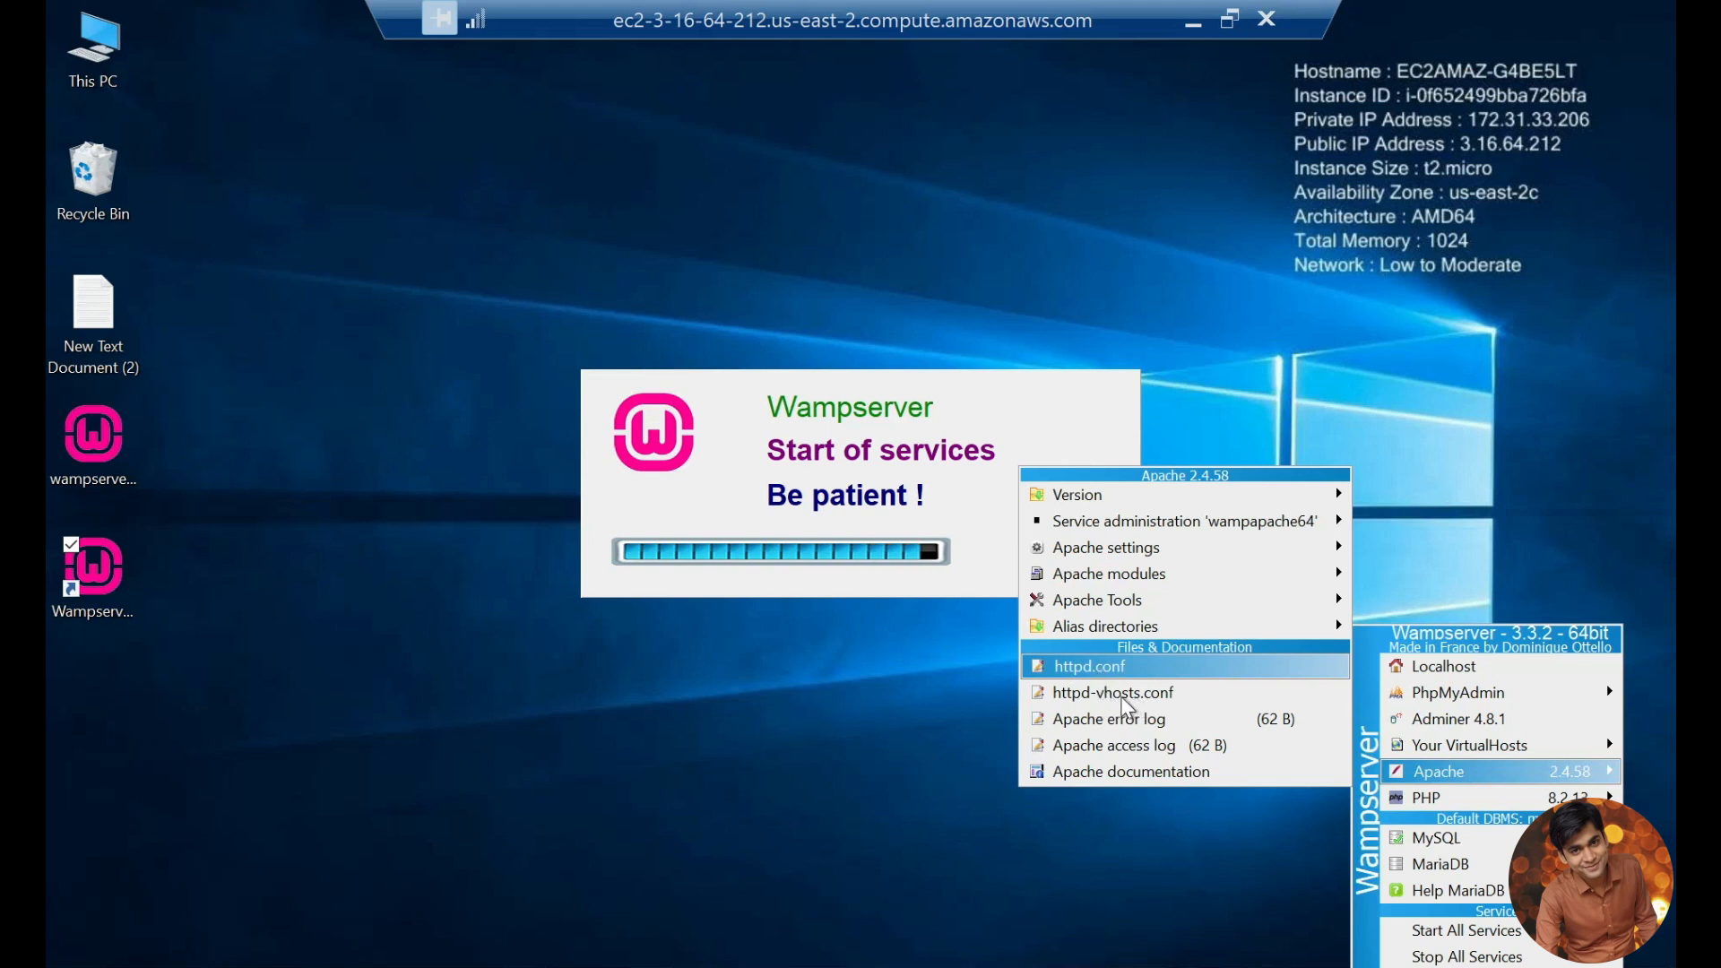
left_click(1112, 693)
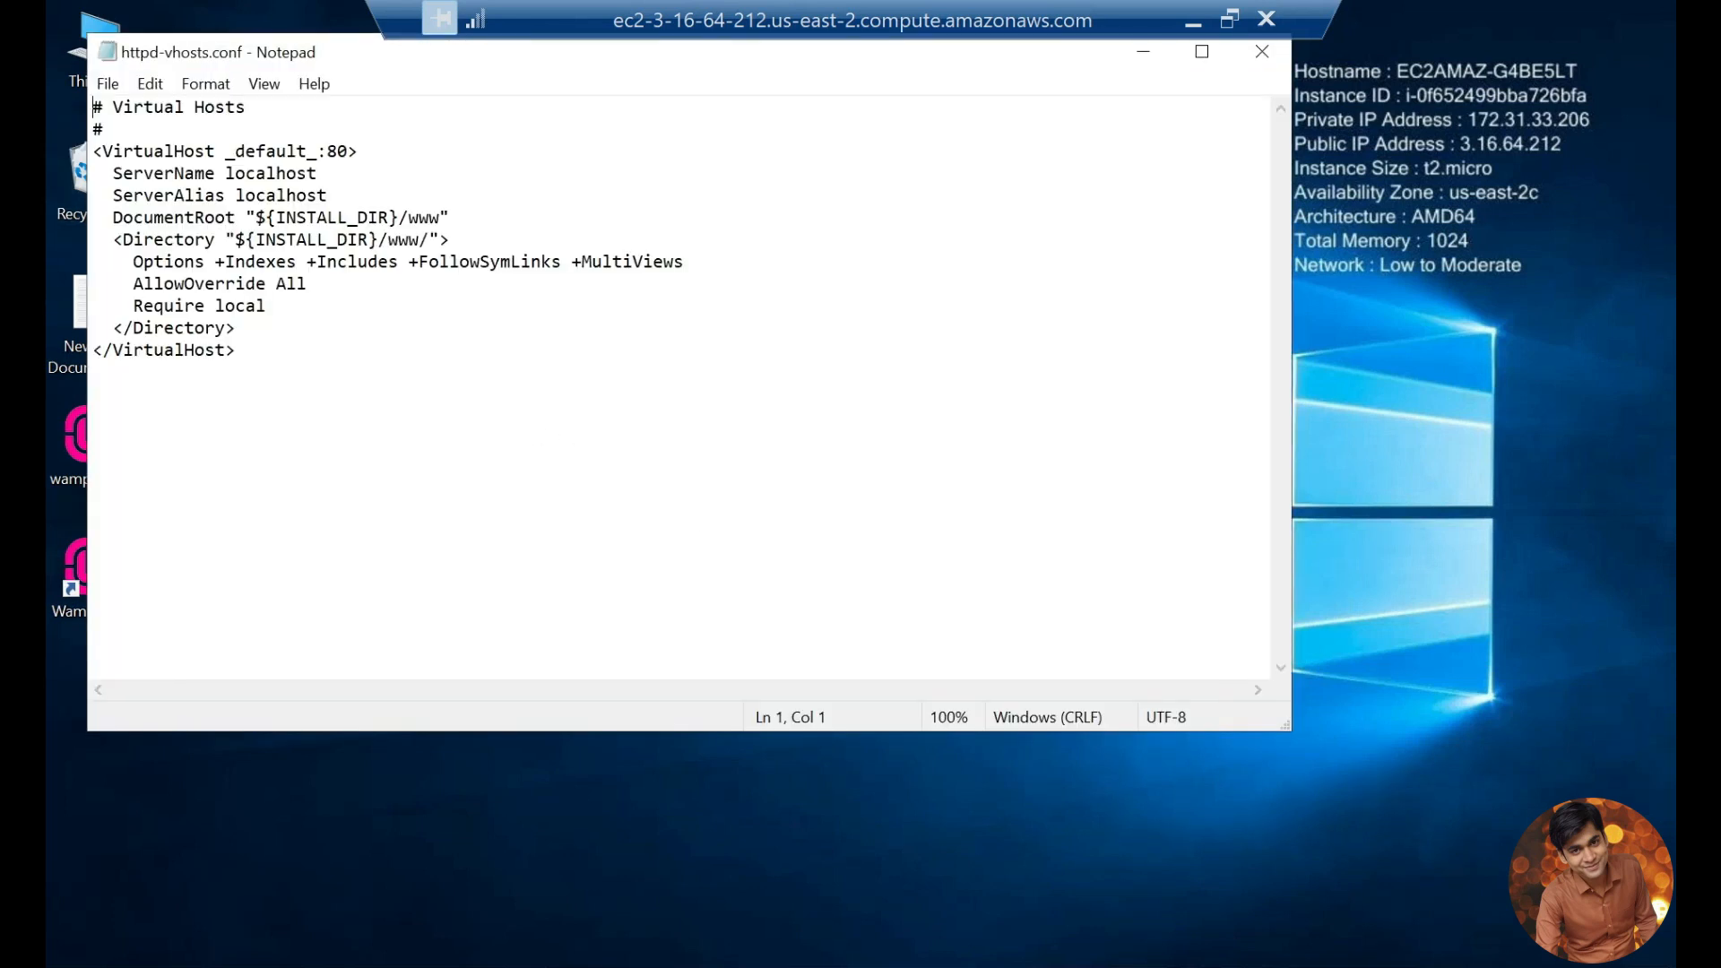
Step: Change the VirtualHost port in httpd-vhosts.conf to 8080, save the file and minimize it
left_click(348, 152)
type("80")
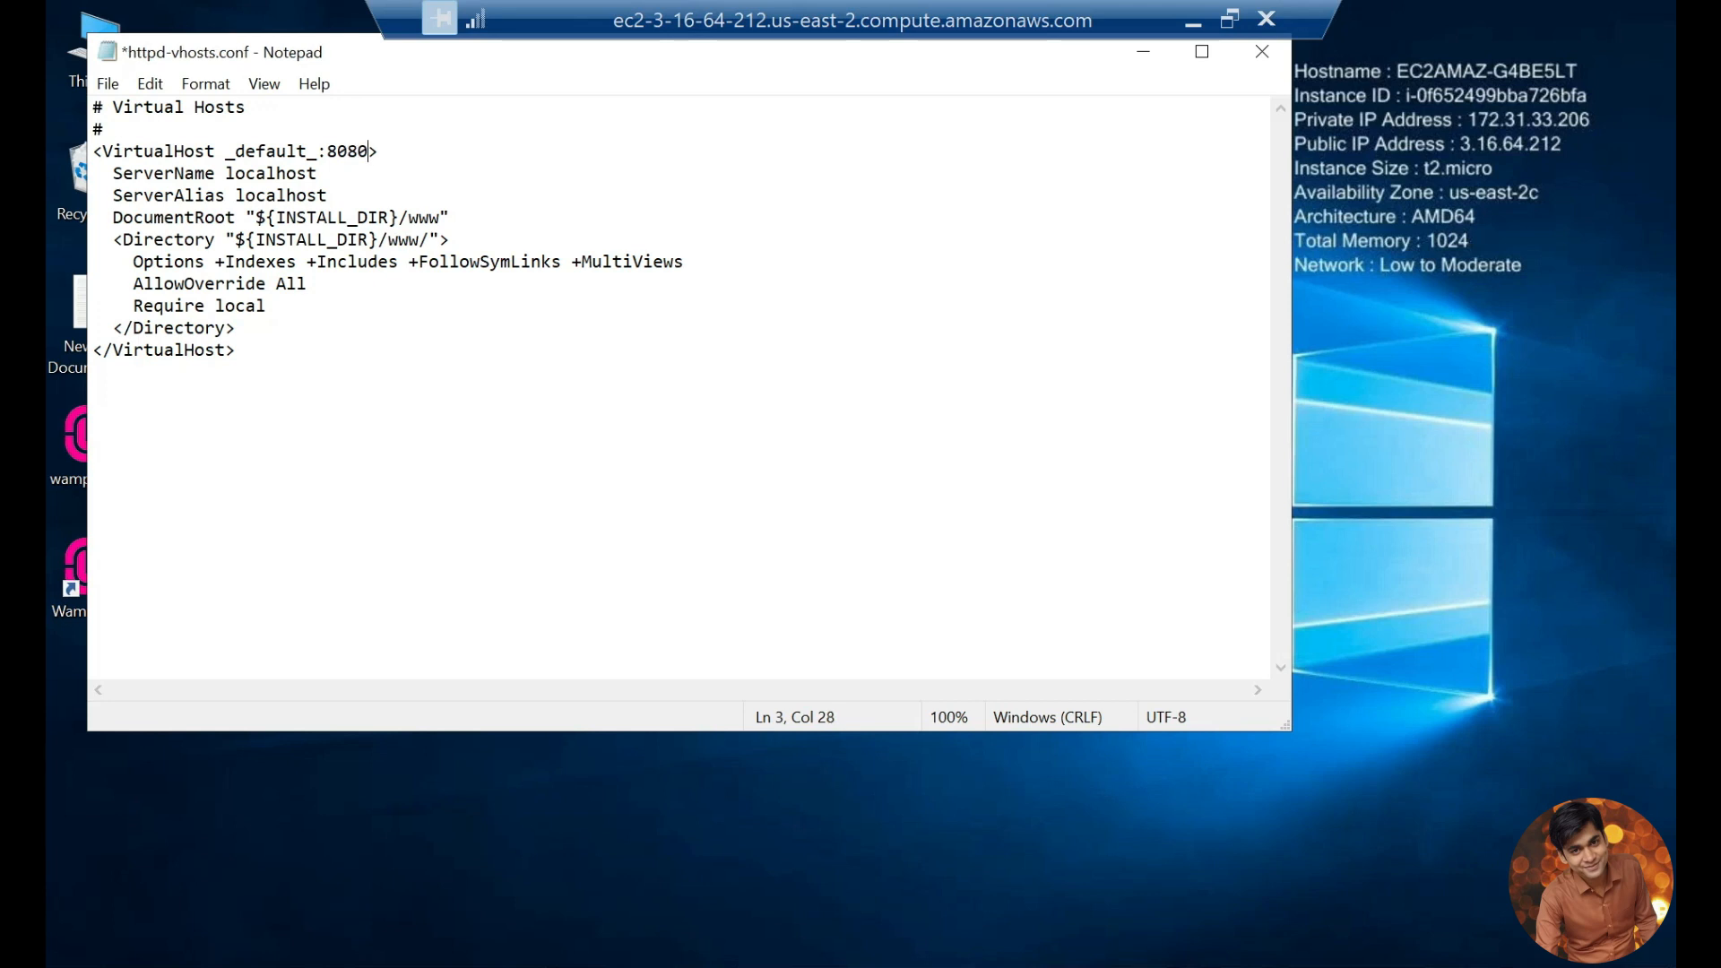
key("ctrl+s")
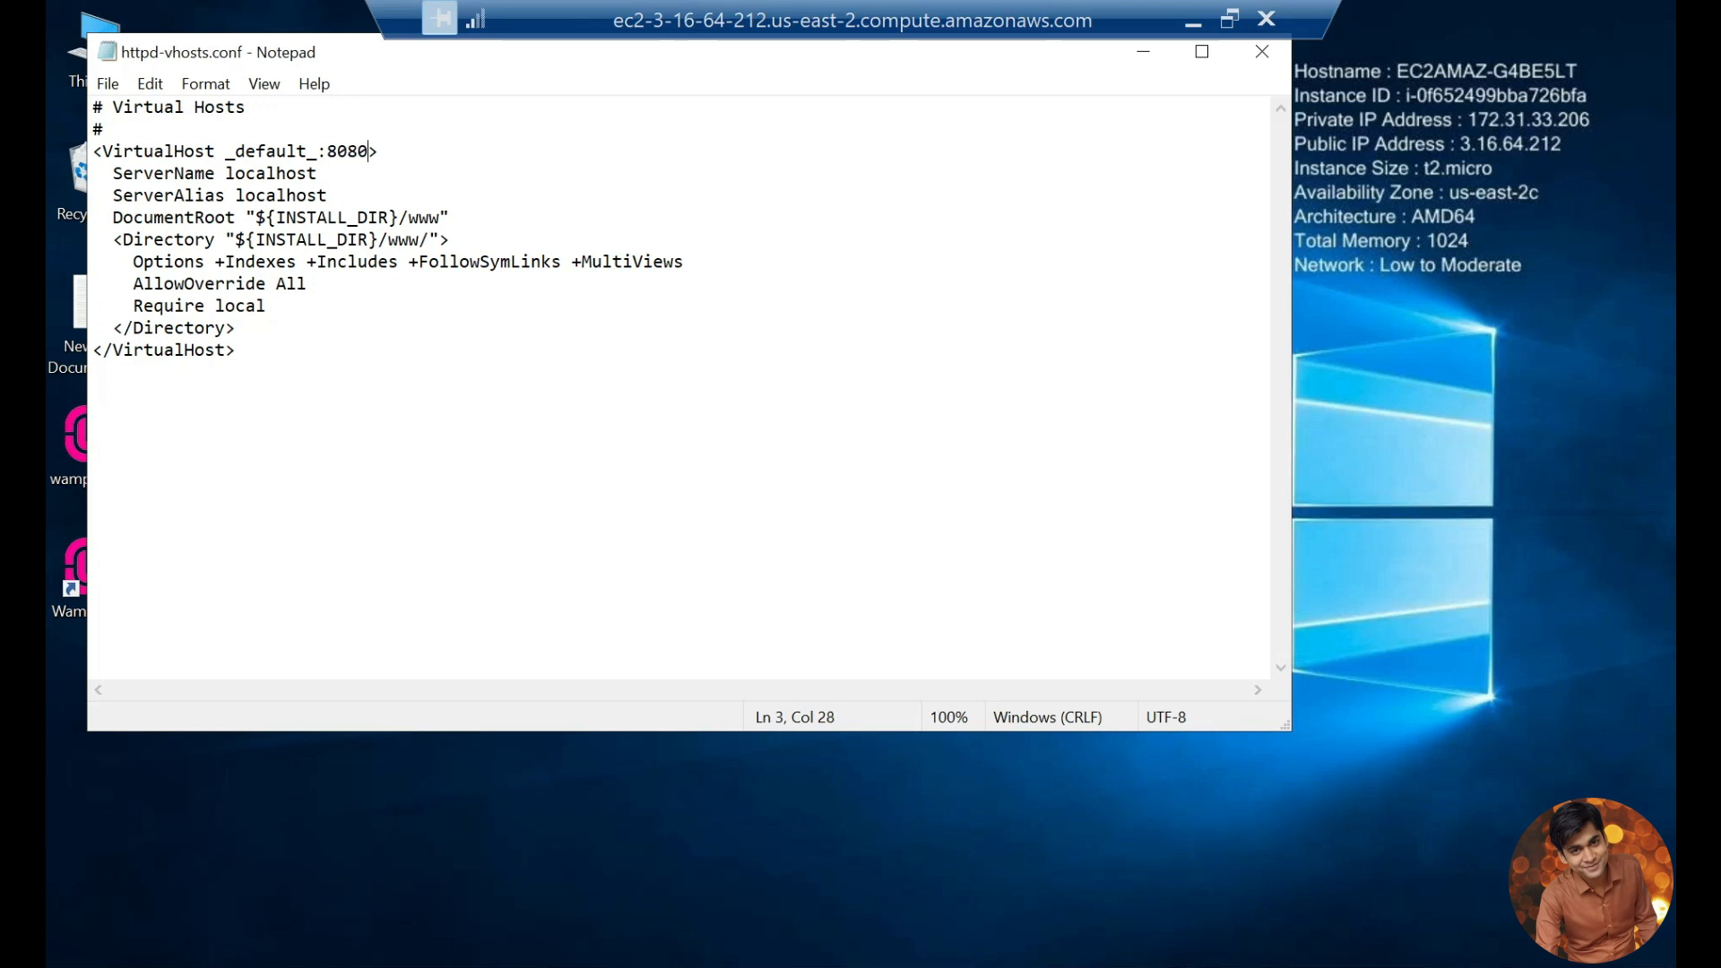
left_click(1145, 54)
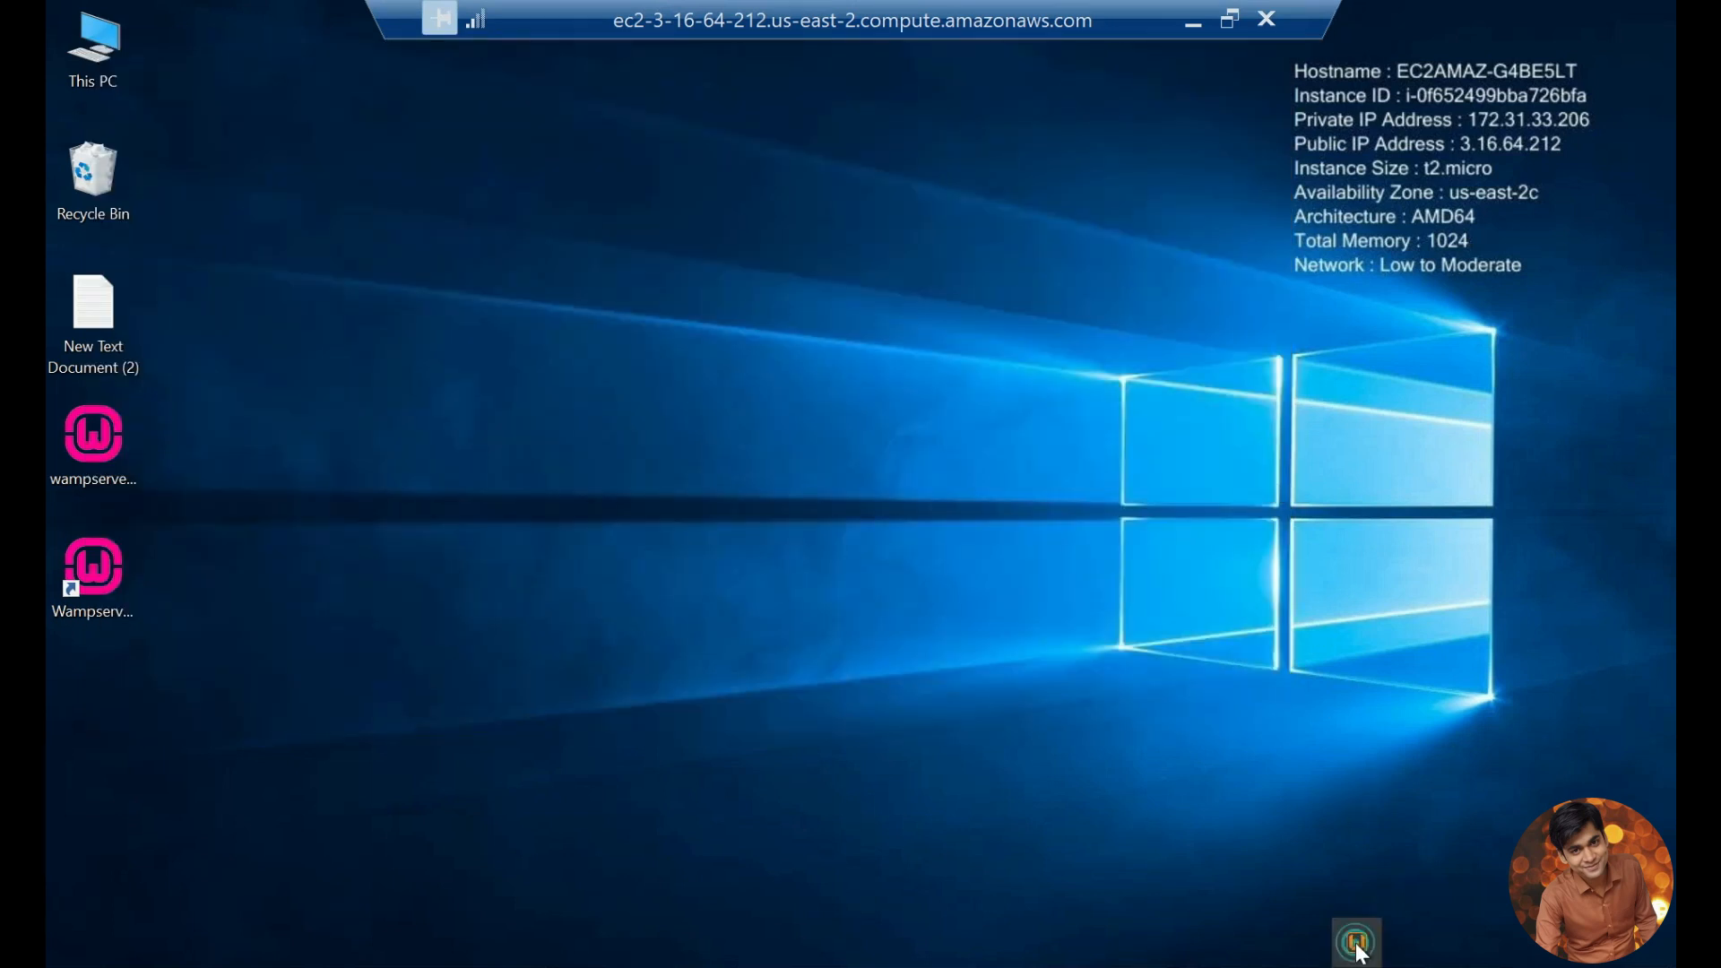
Step: Open Apache's main configuration file, httpd.conf, from WampServer
left_click(1356, 941)
mouse_move(1445, 715)
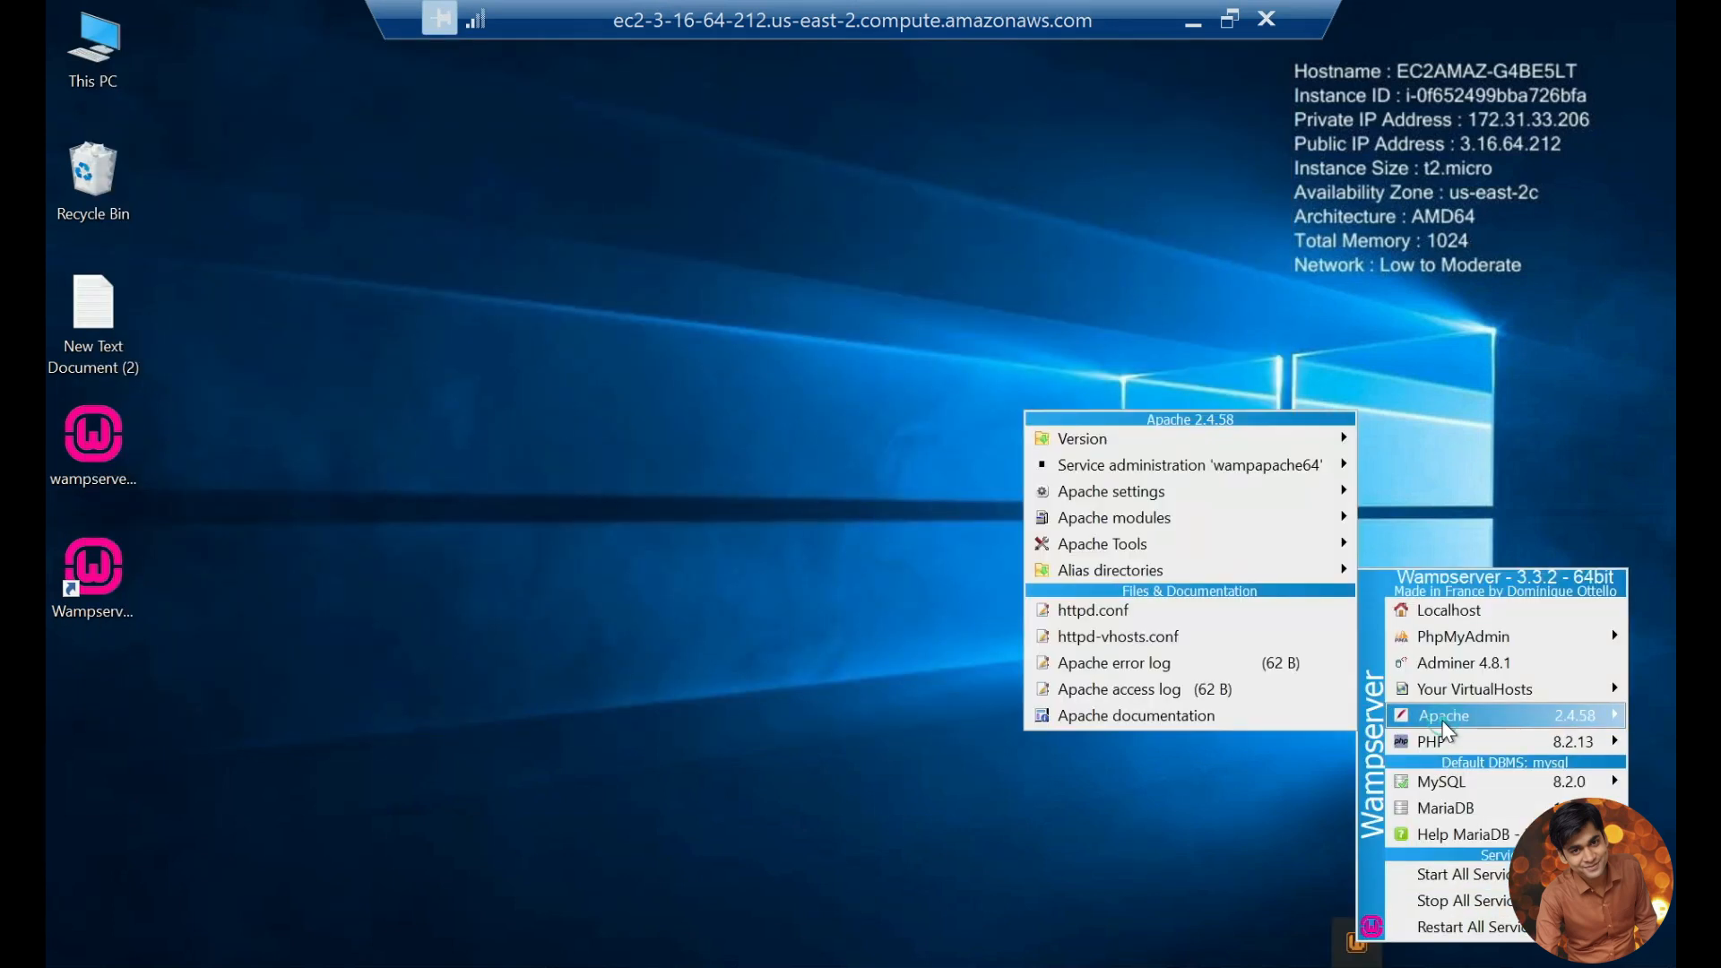
left_click(1098, 615)
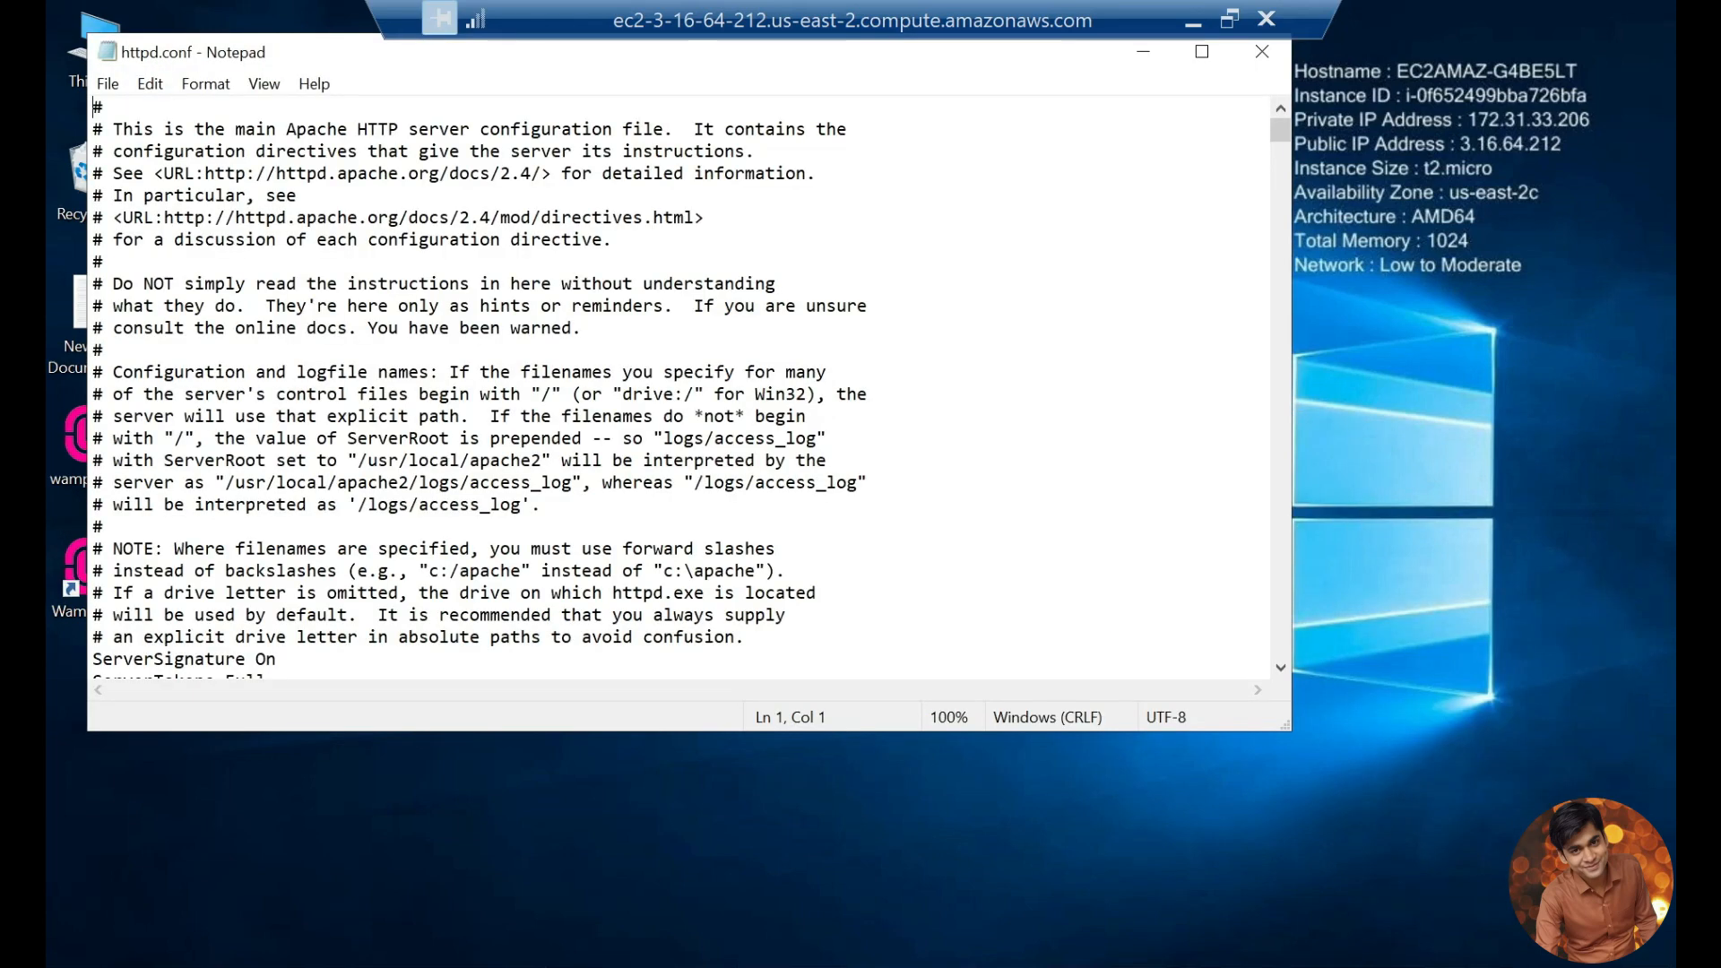
Step: Set the port to 8080 in all three Listen lines of httpd.conf, including the commented example, and save
left_click(643, 224)
scroll(645, 229, "down", 15)
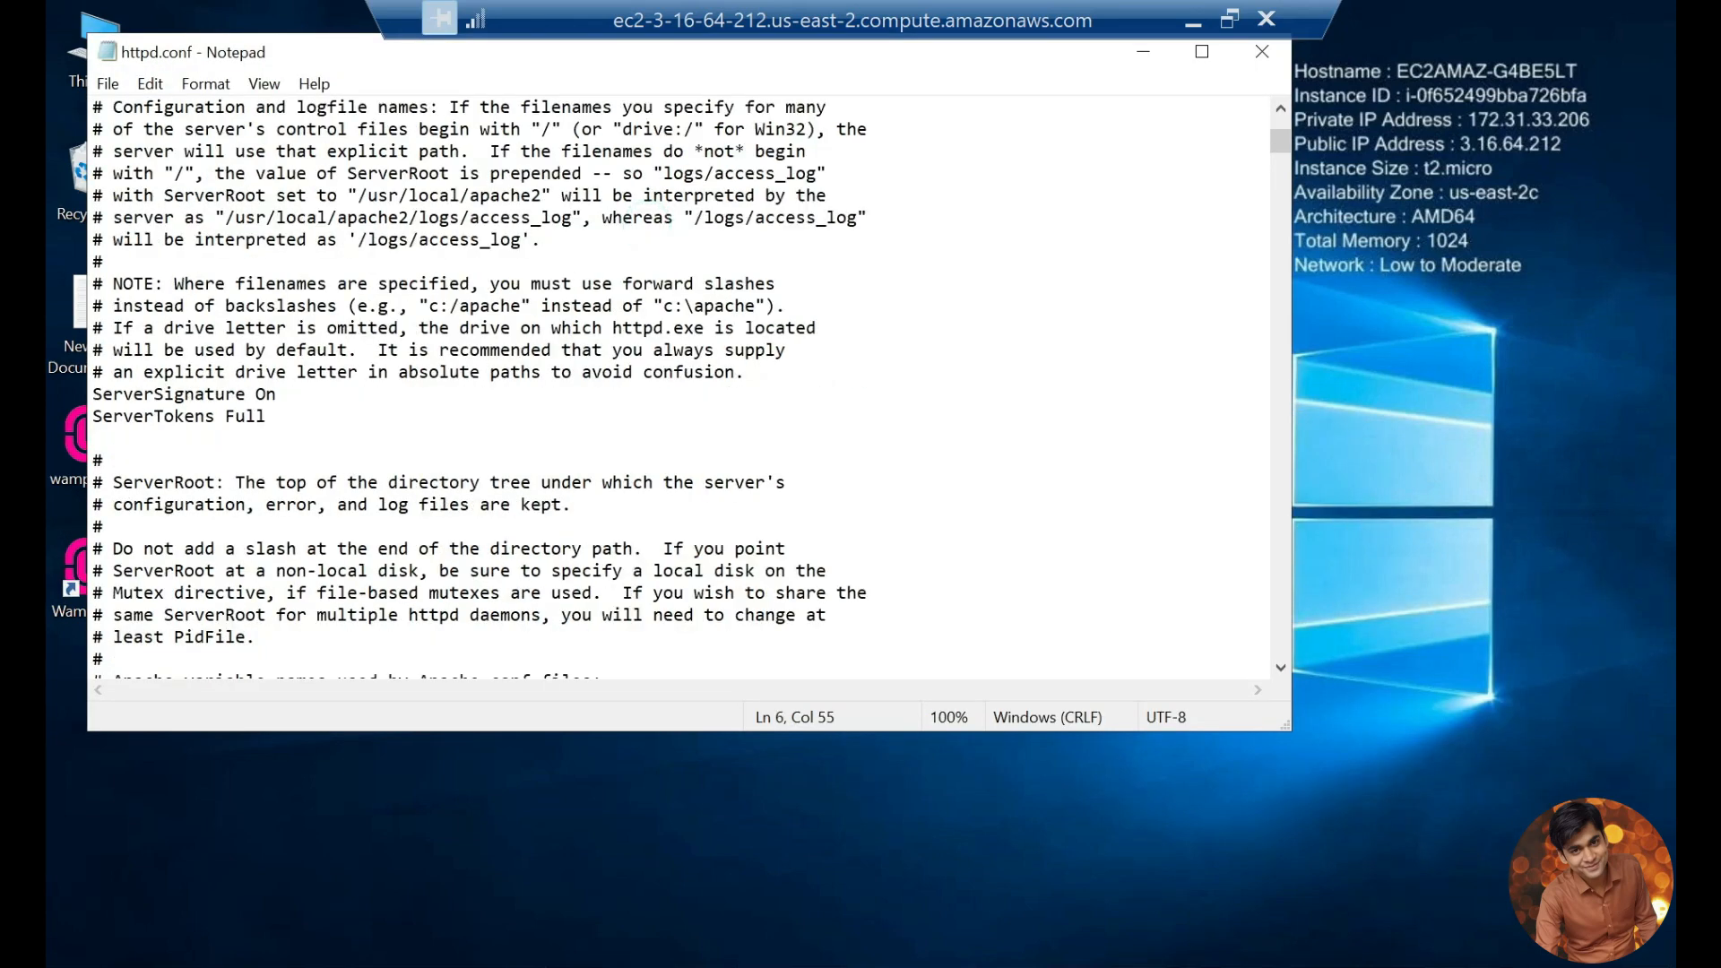
scroll(679, 385, "down", 1)
left_click(321, 283)
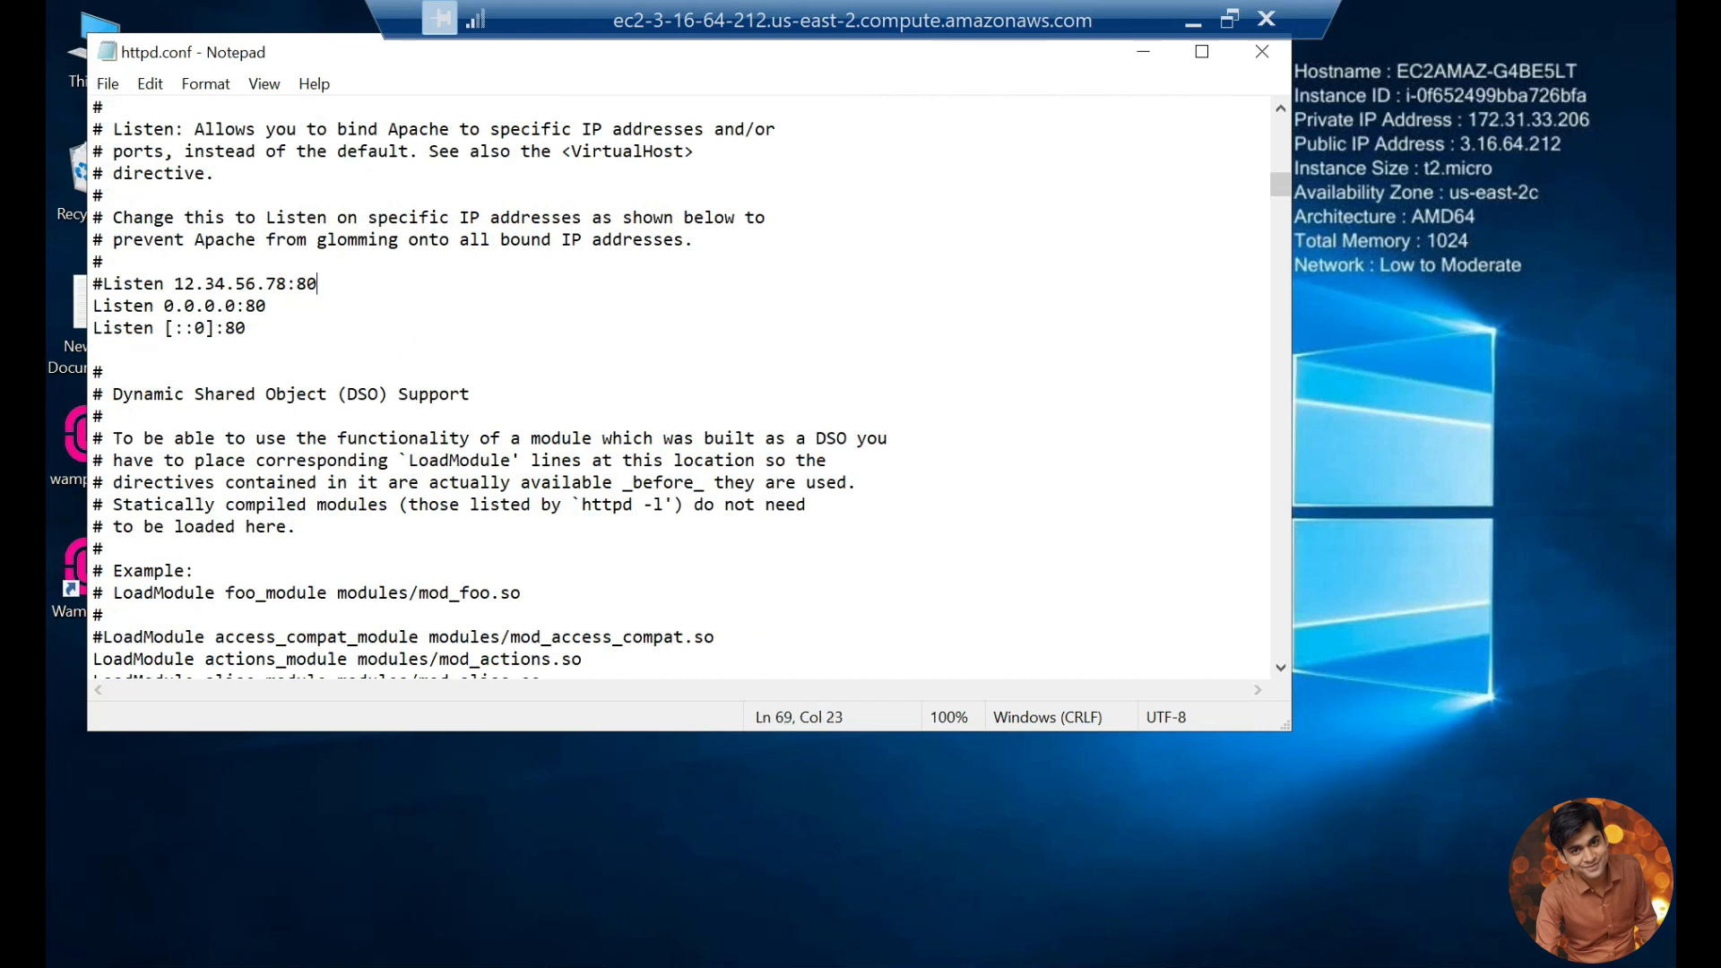
type("80")
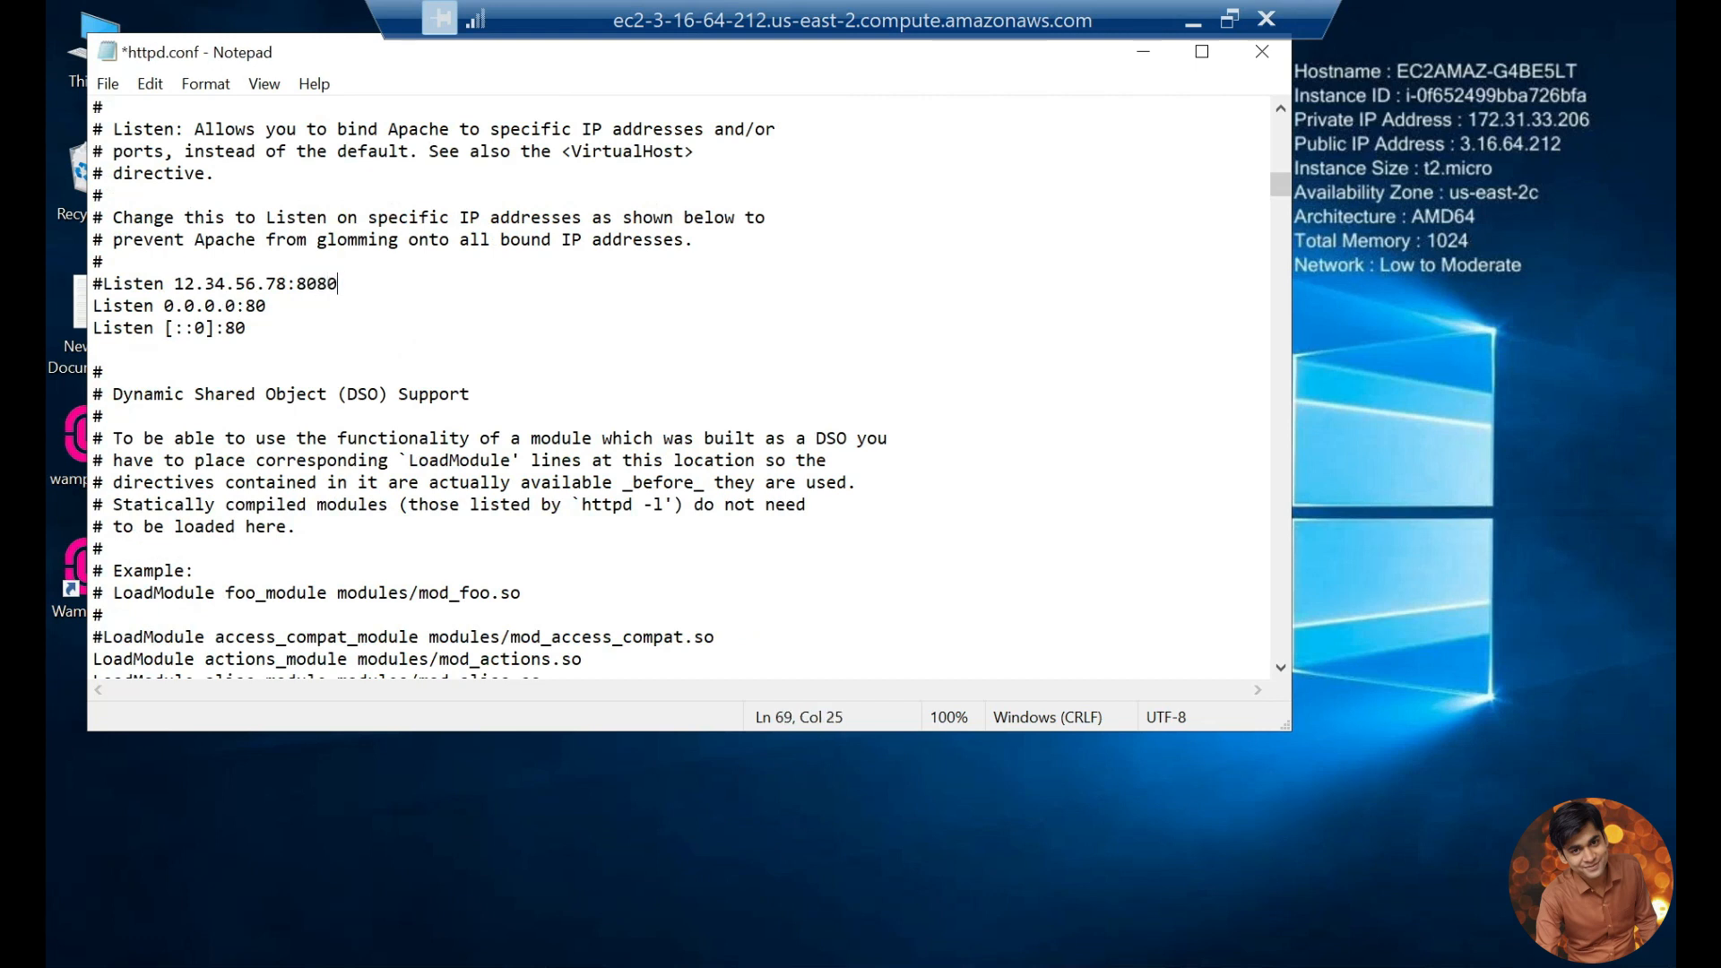
key("Down")
type("80")
key("Down")
type("80")
key("ctrl+s")
Step: Set ServerName to localhost:8080 in httpd.conf and save the file
scroll(681, 390, "down", 20)
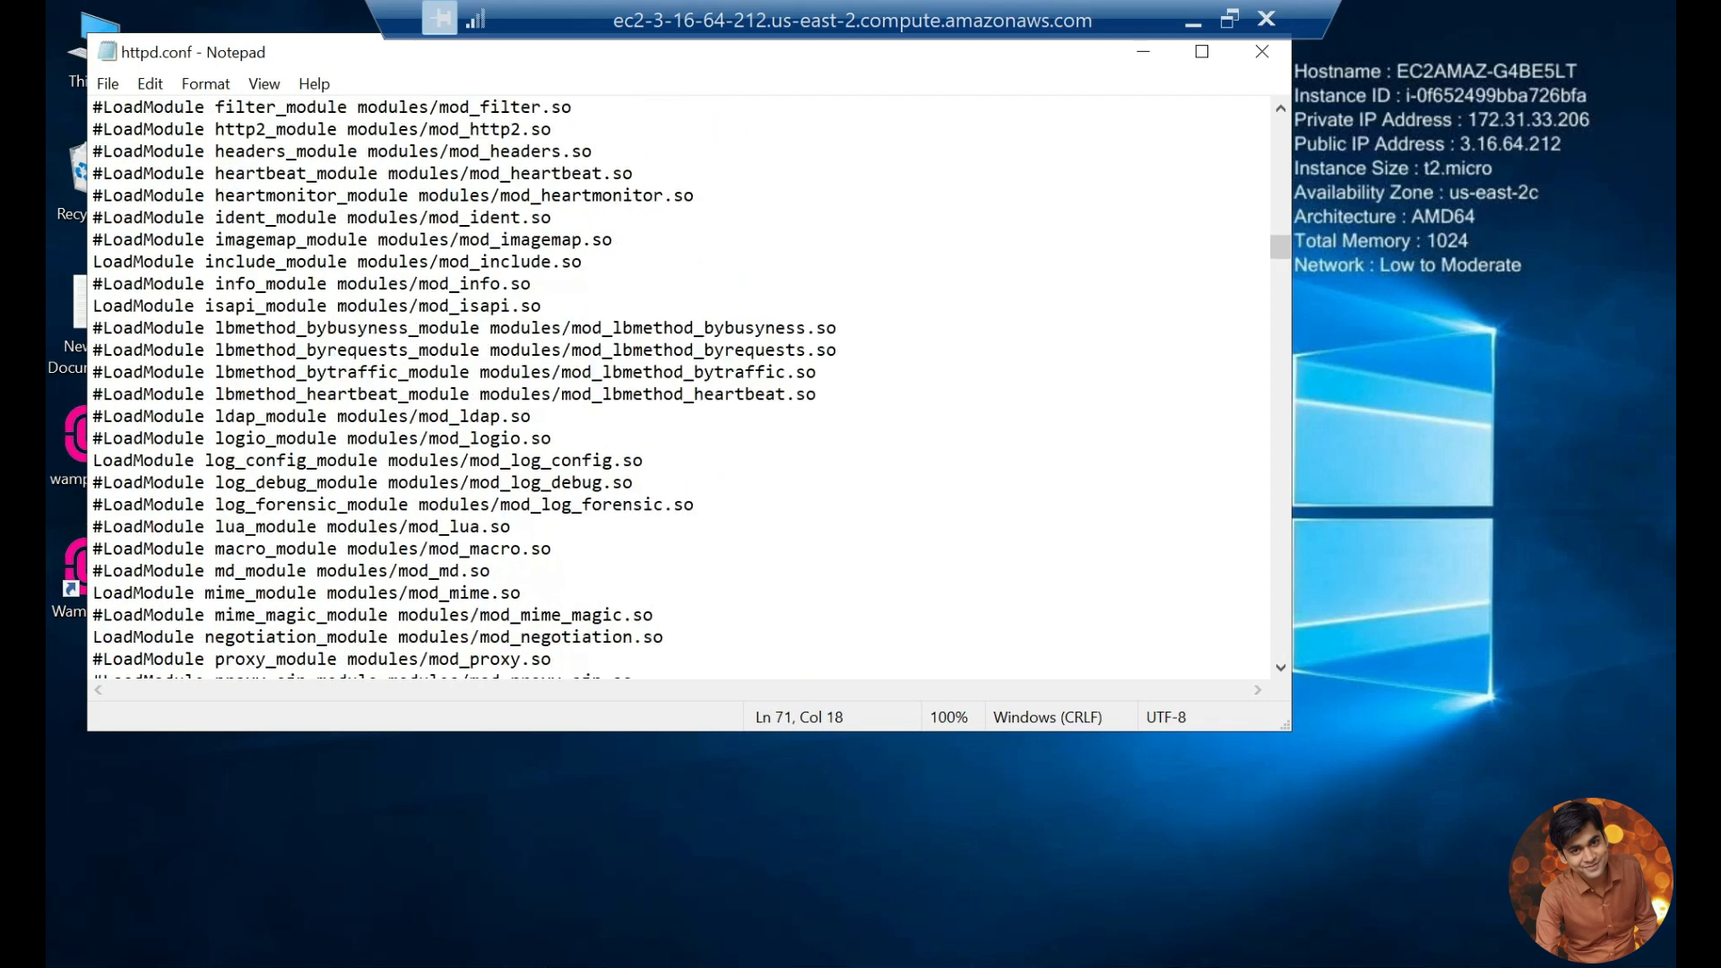
scroll(681, 390, "down", 20)
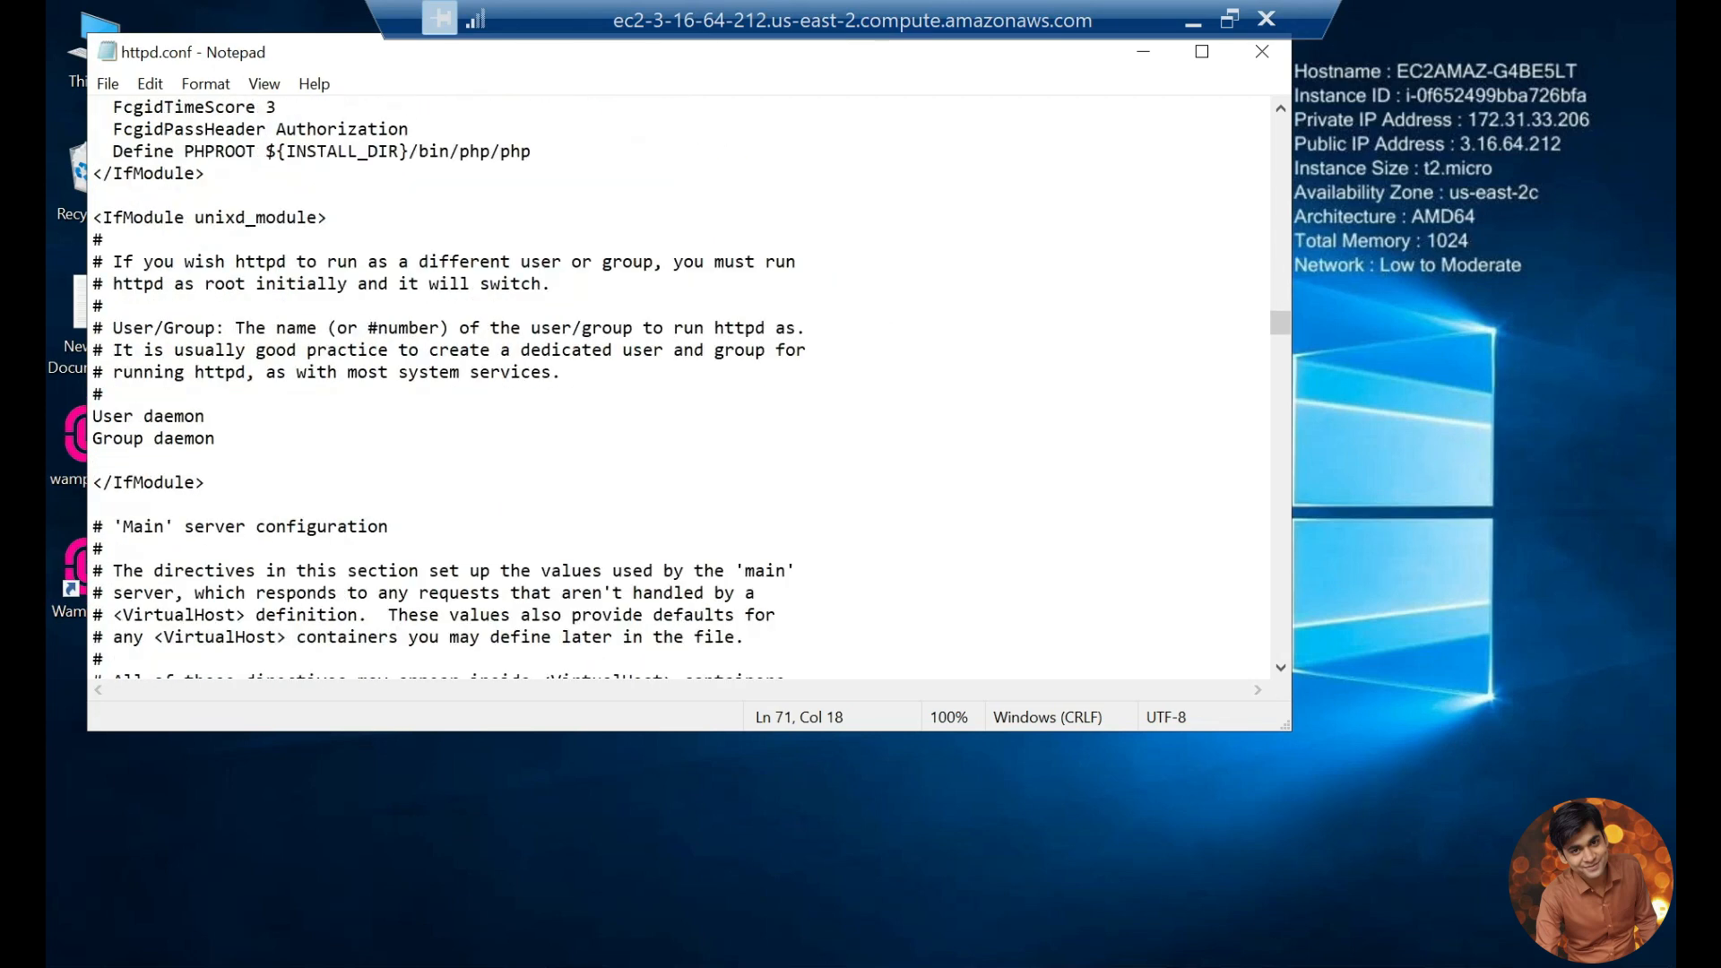
scroll(681, 390, "down", 19)
scroll(681, 390, "up", 5)
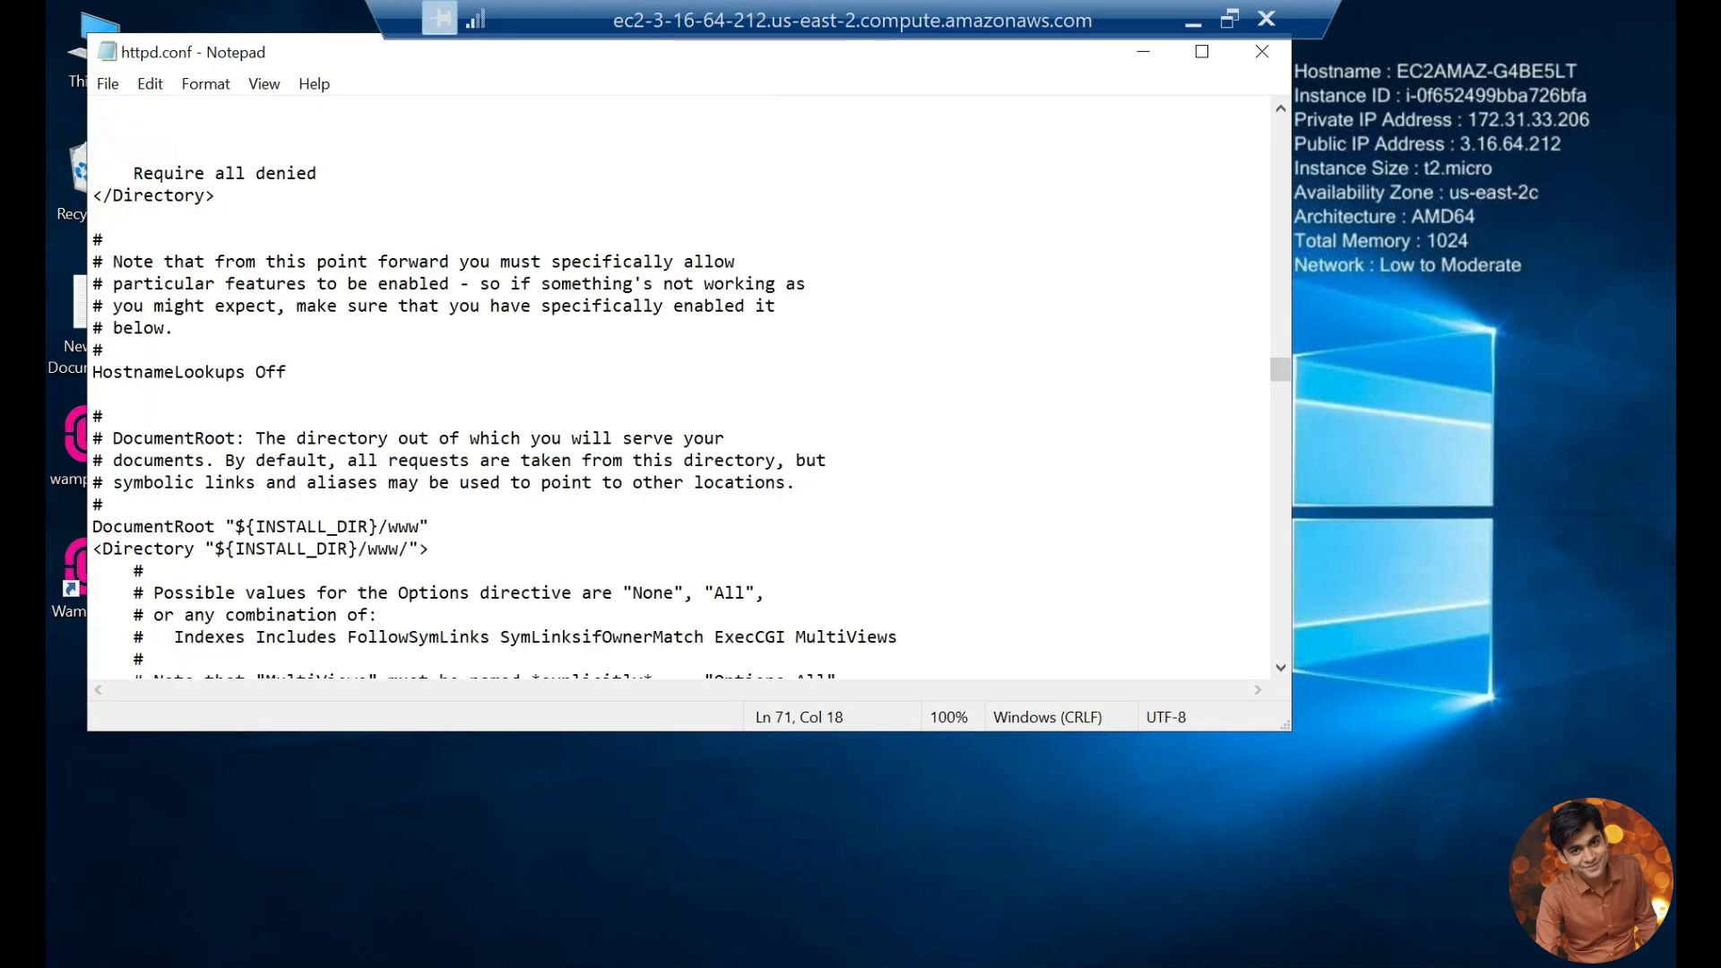
scroll(681, 390, "up", 4)
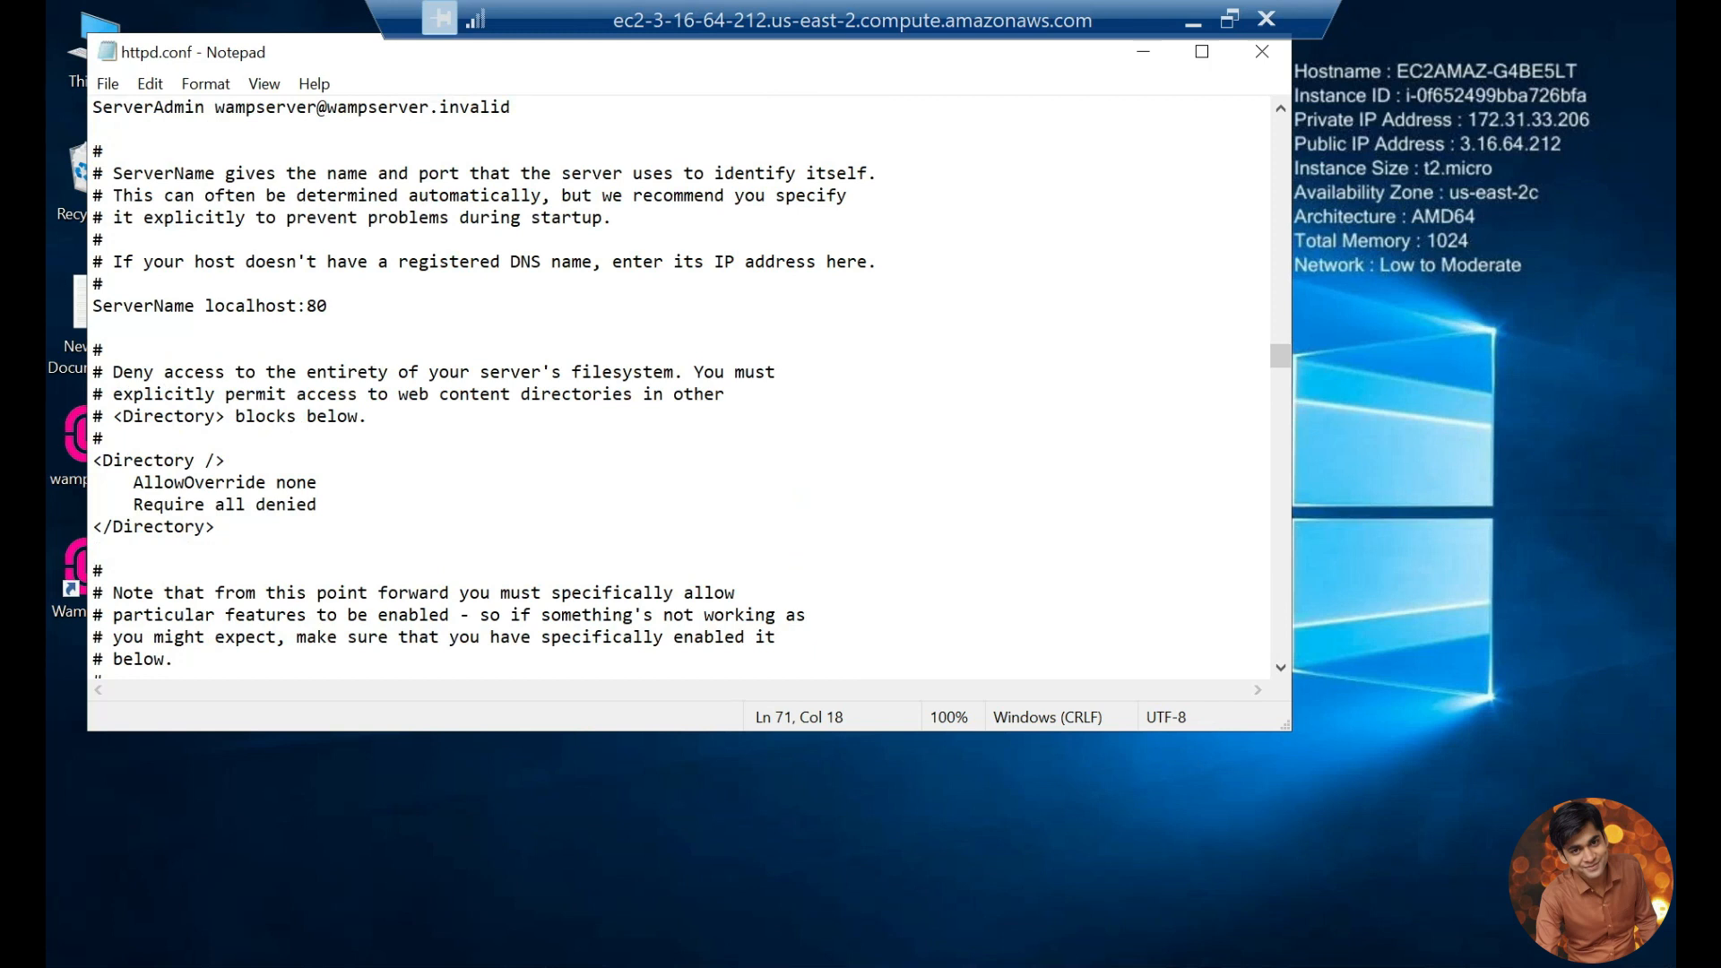
left_click(337, 307)
type("80")
key("ctrl+s")
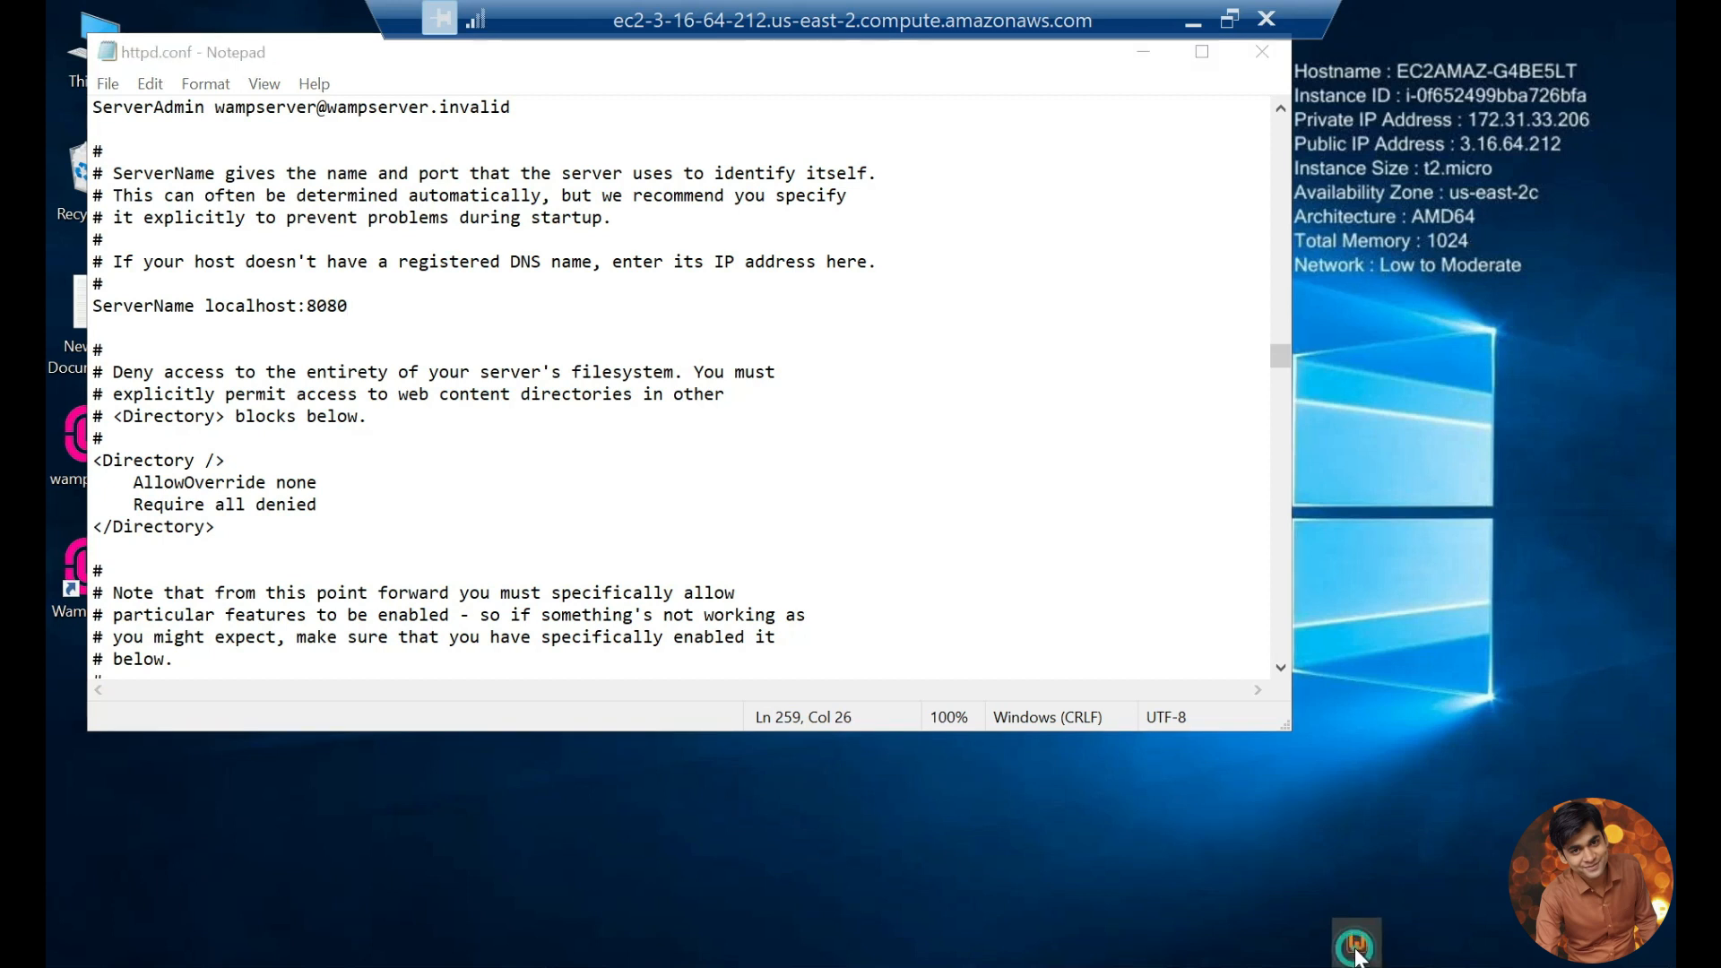
Step: Restart all WampServer services and check their status
left_click(1356, 946)
left_click(1455, 936)
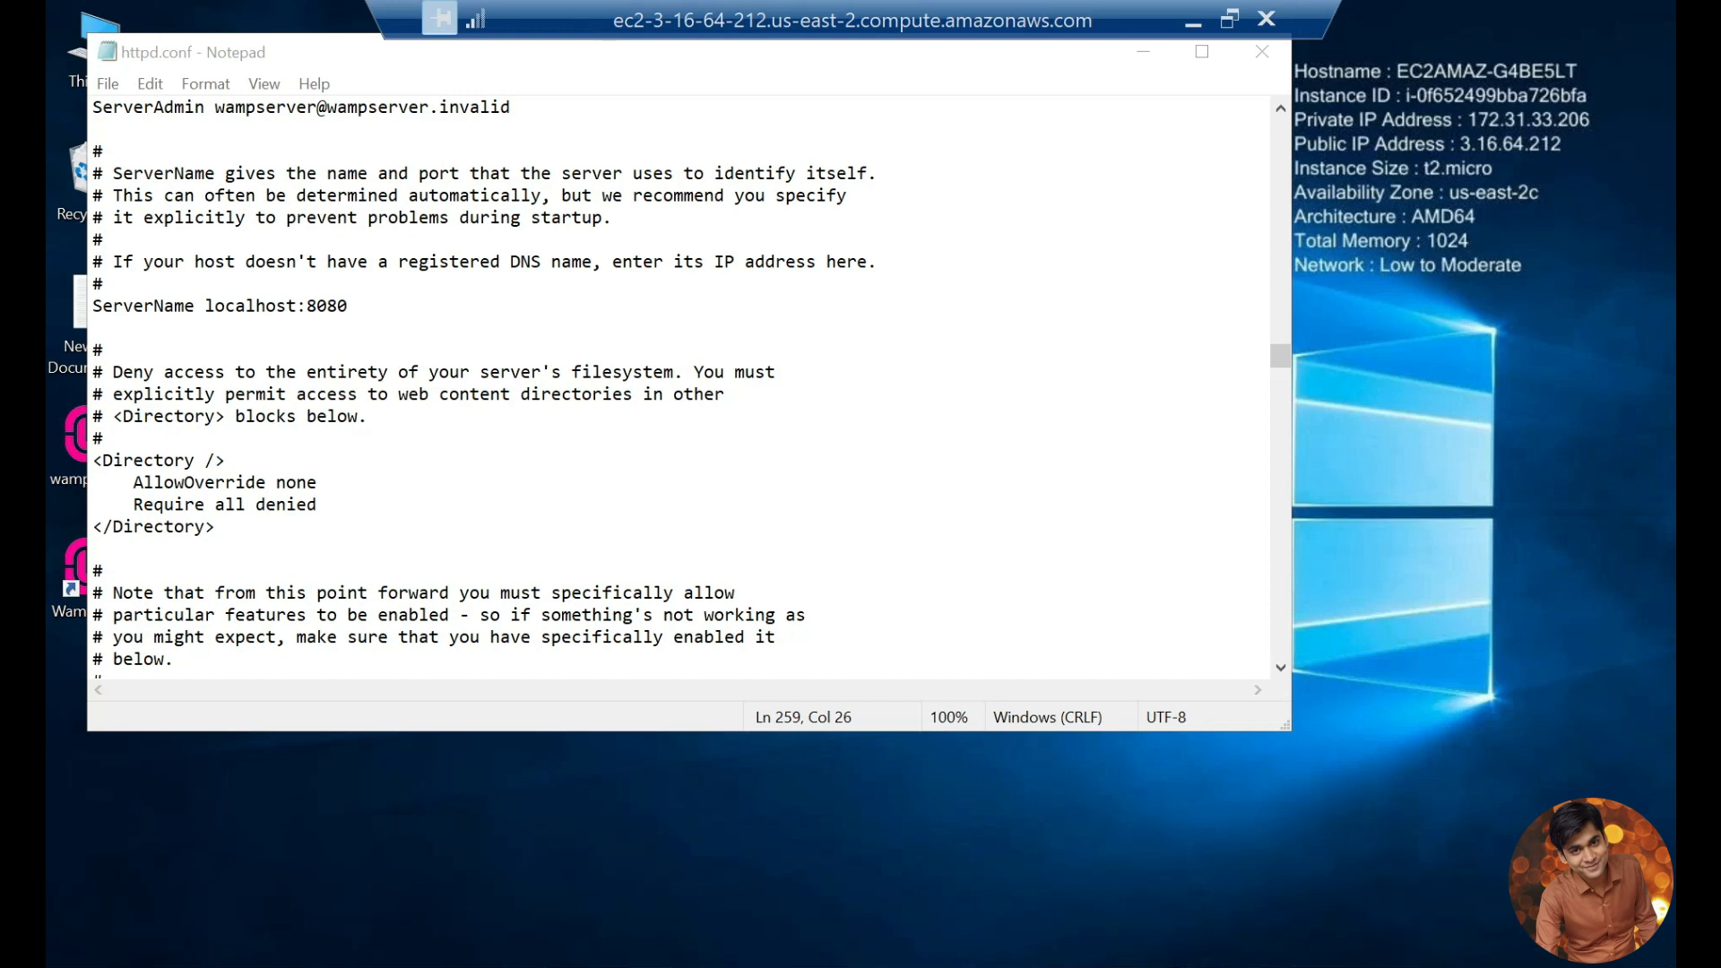
mouse_move(1346, 957)
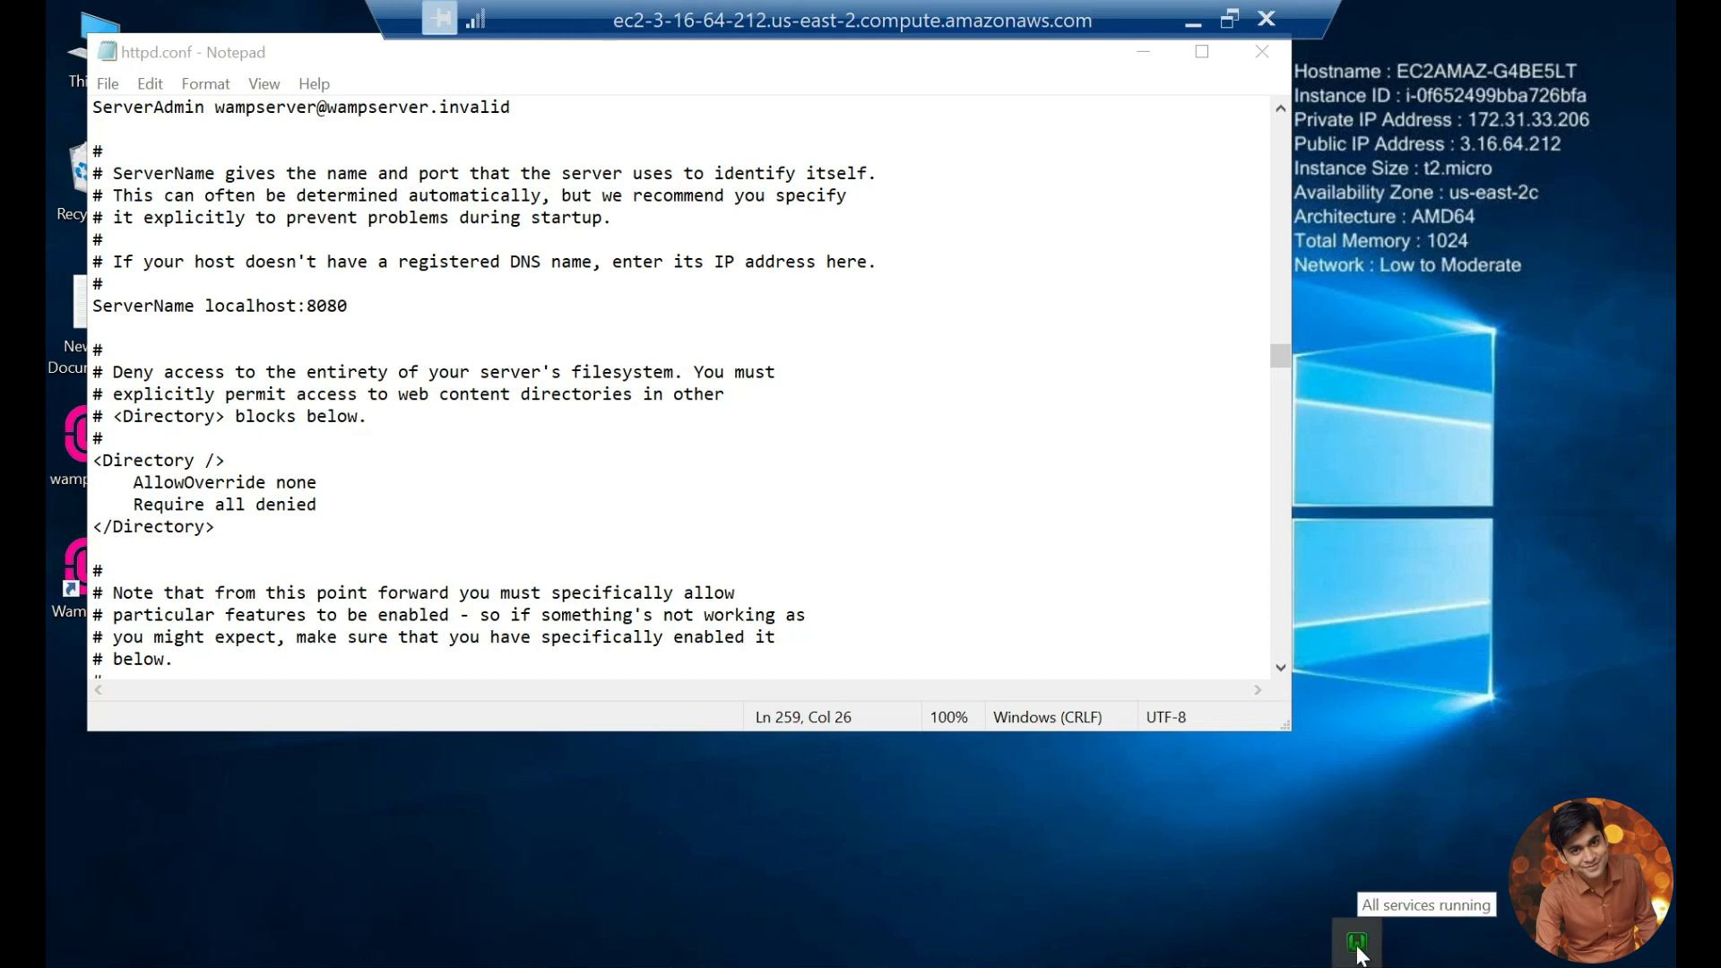
left_click(1358, 948)
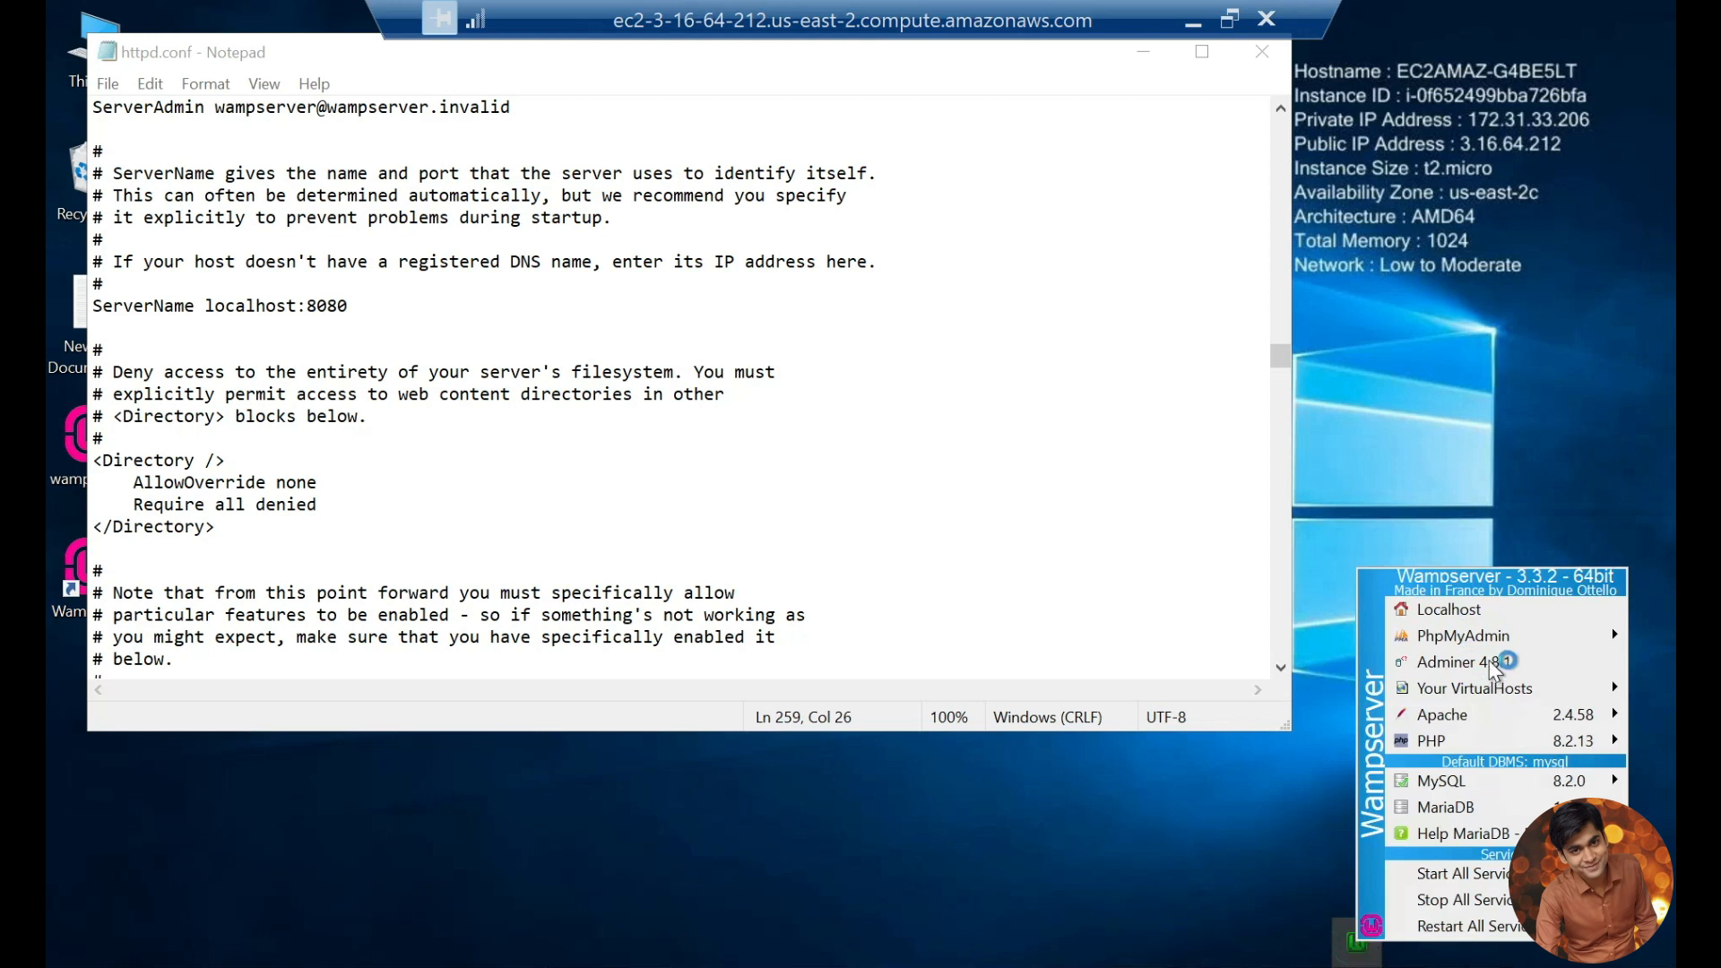
left_click(1455, 617)
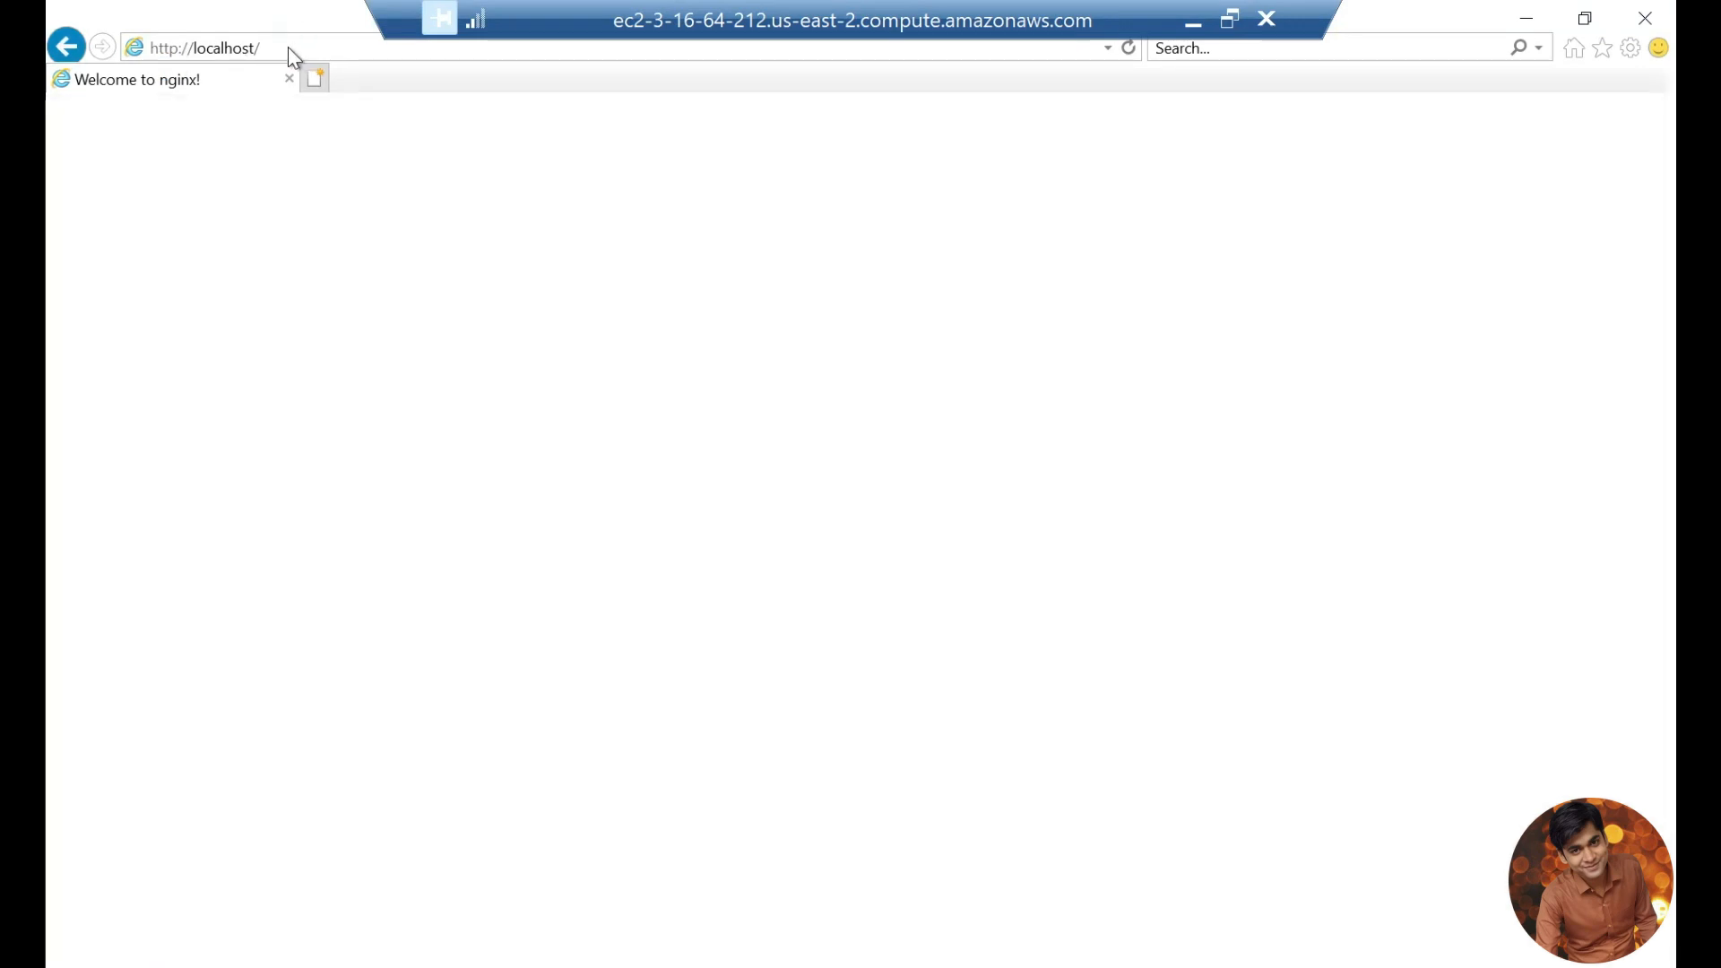
left_click(288, 46)
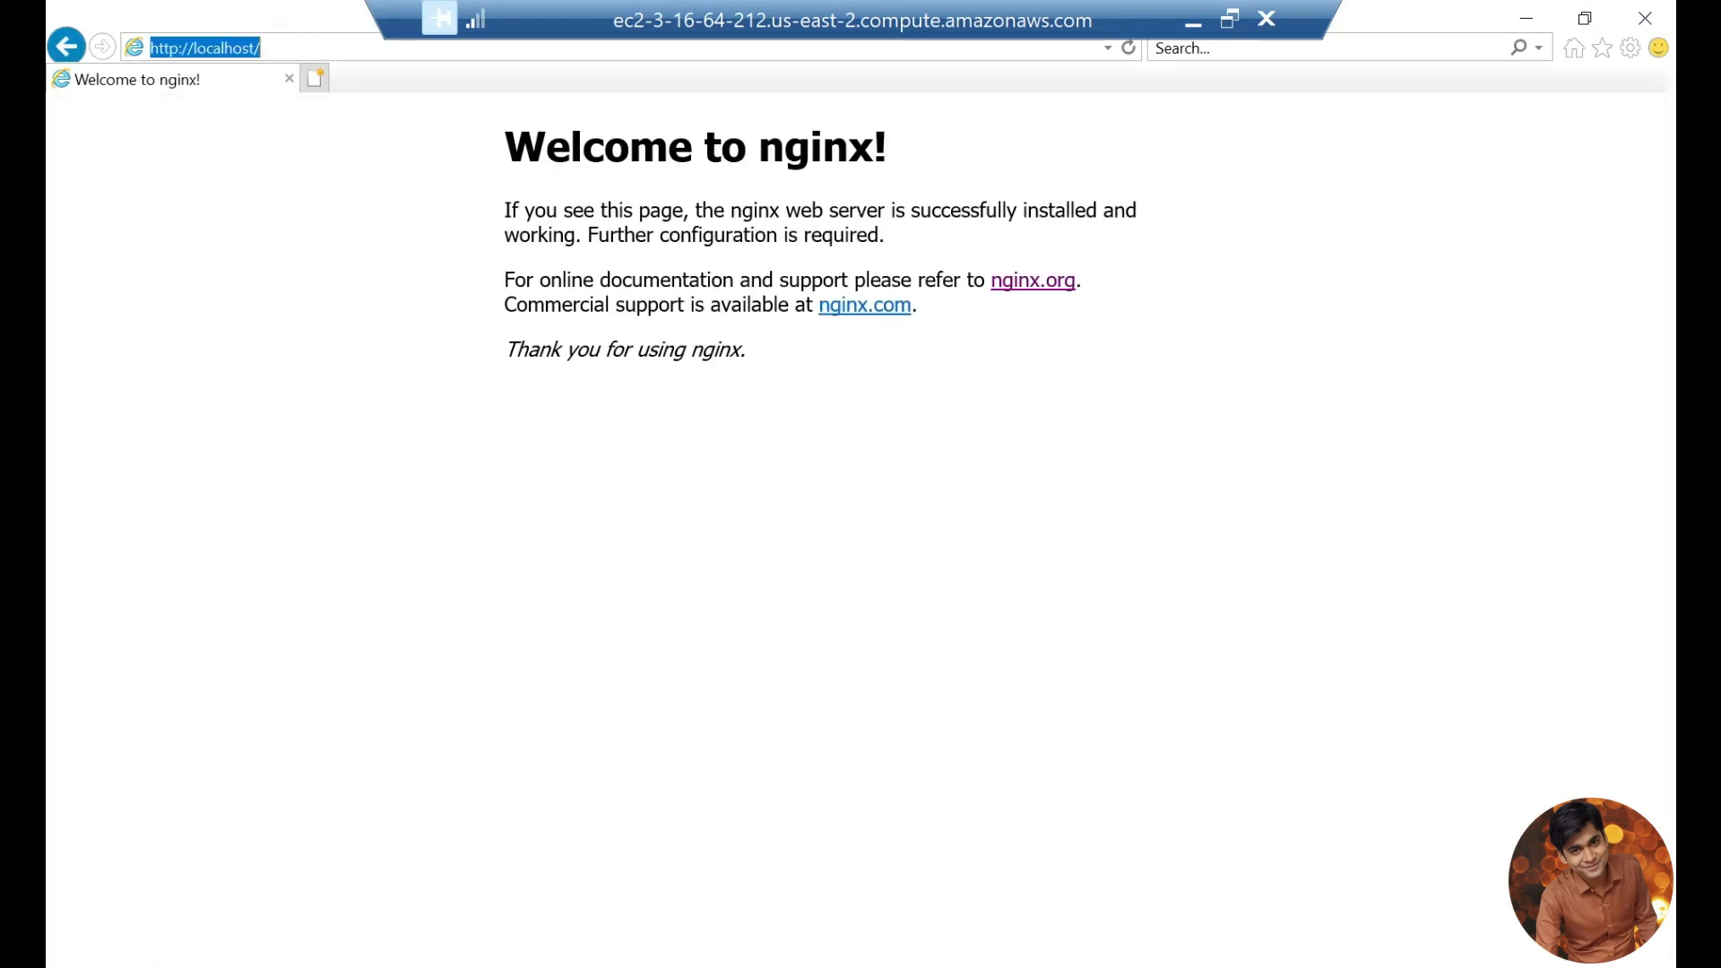
left_click(287, 46)
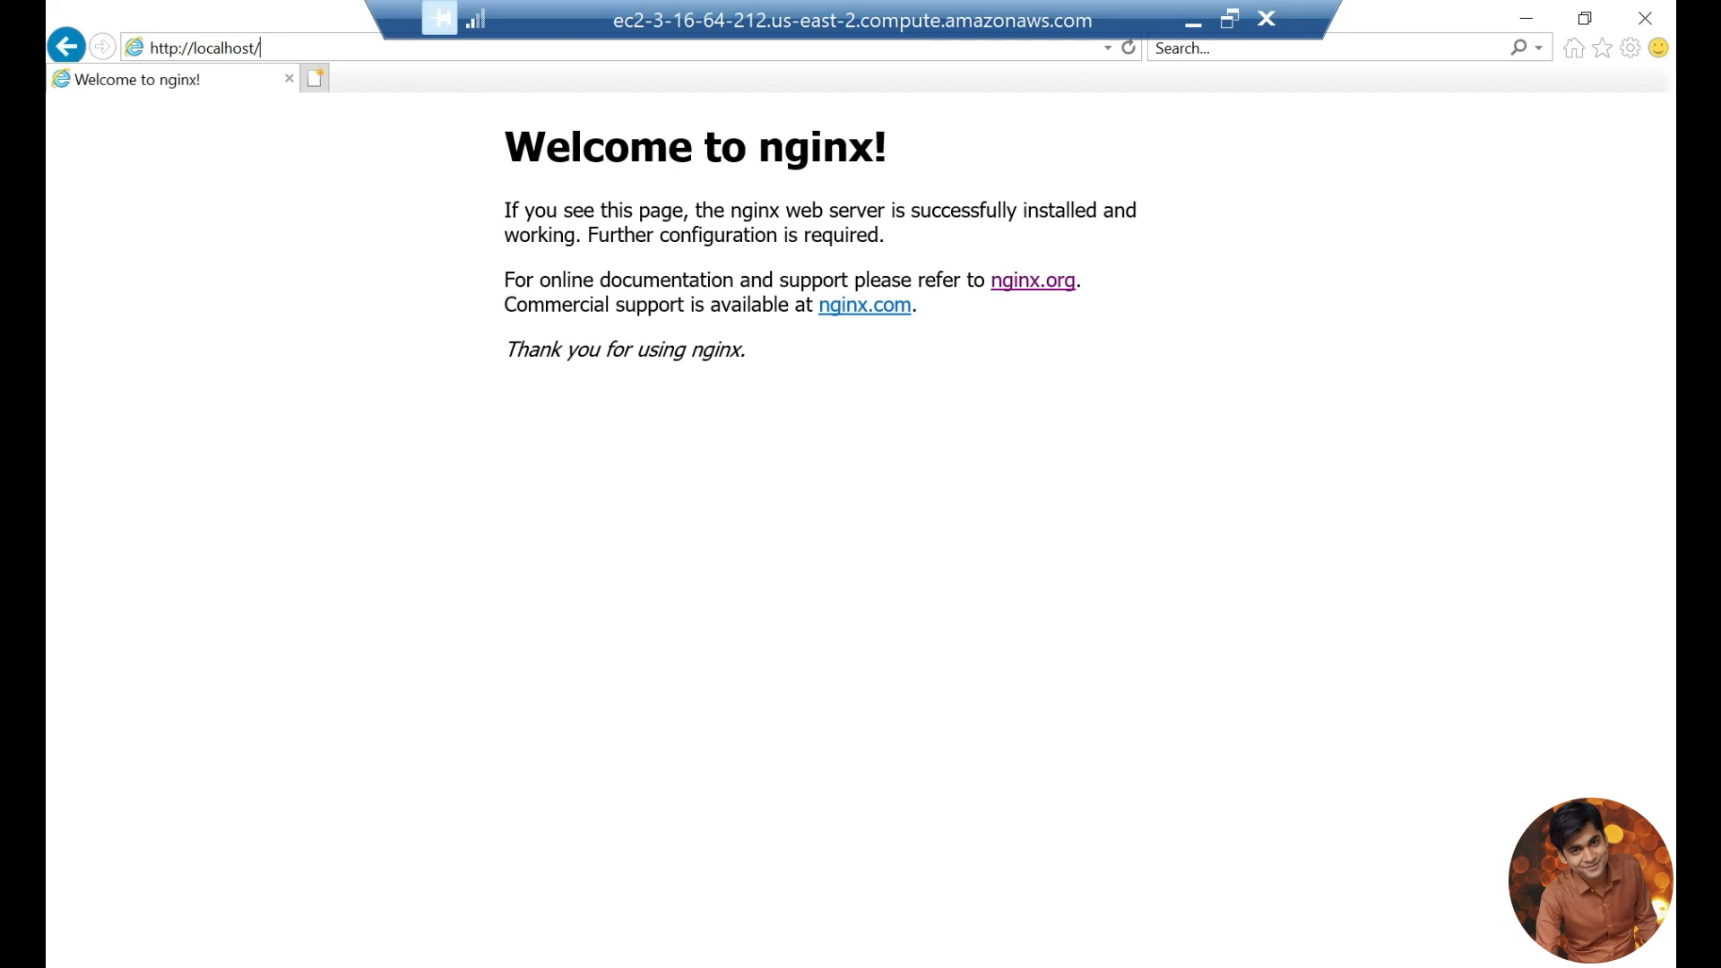
key("BackSpace")
type(":8080")
key("Return")
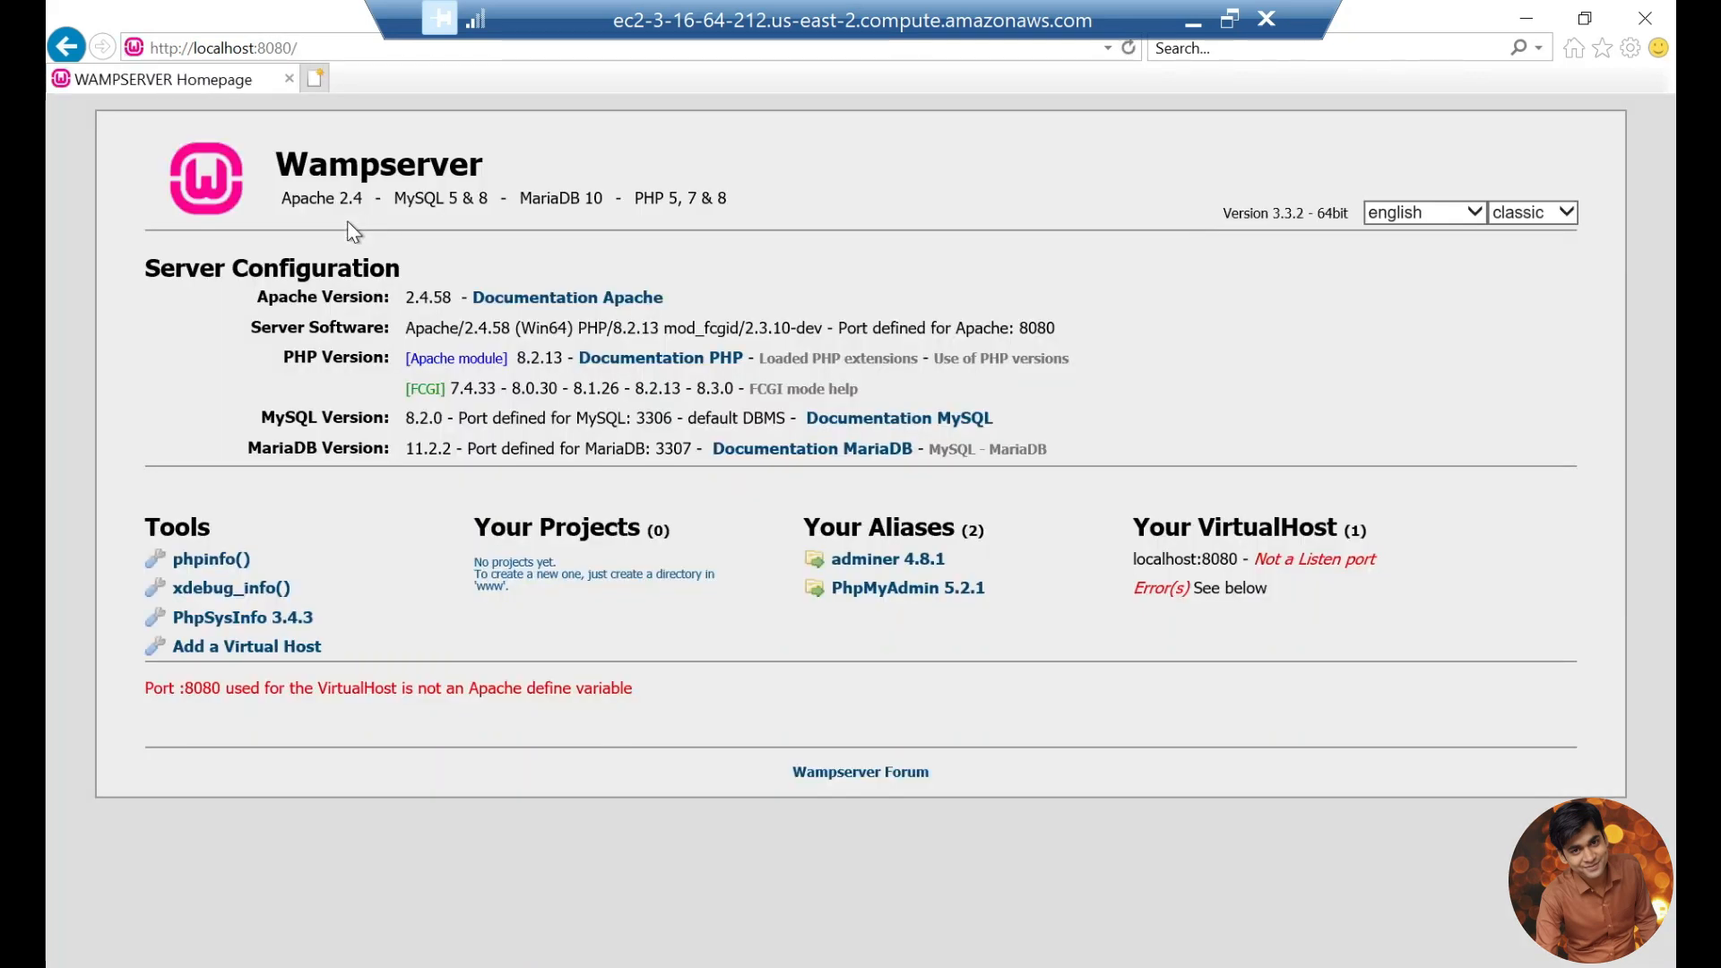
left_click(327, 44)
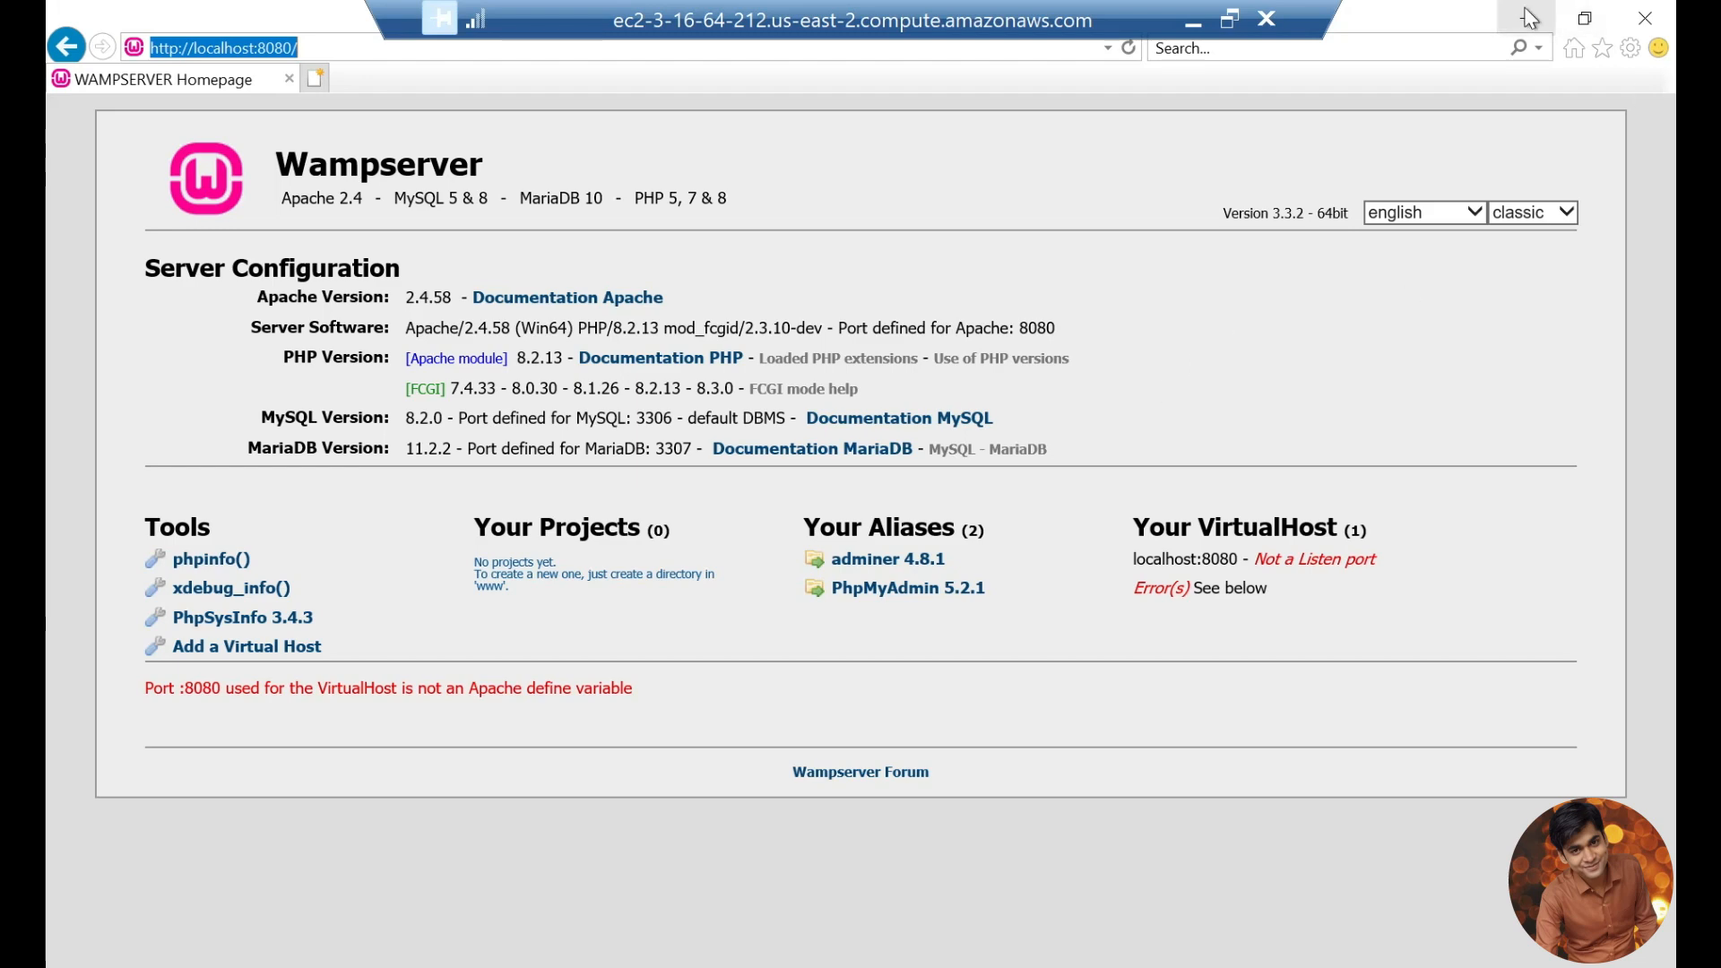
Step: Close the httpd-vhosts.conf and httpd.conf windows and bring up the New Text Document (2) notes
left_click(1547, 65)
left_click(1529, 22)
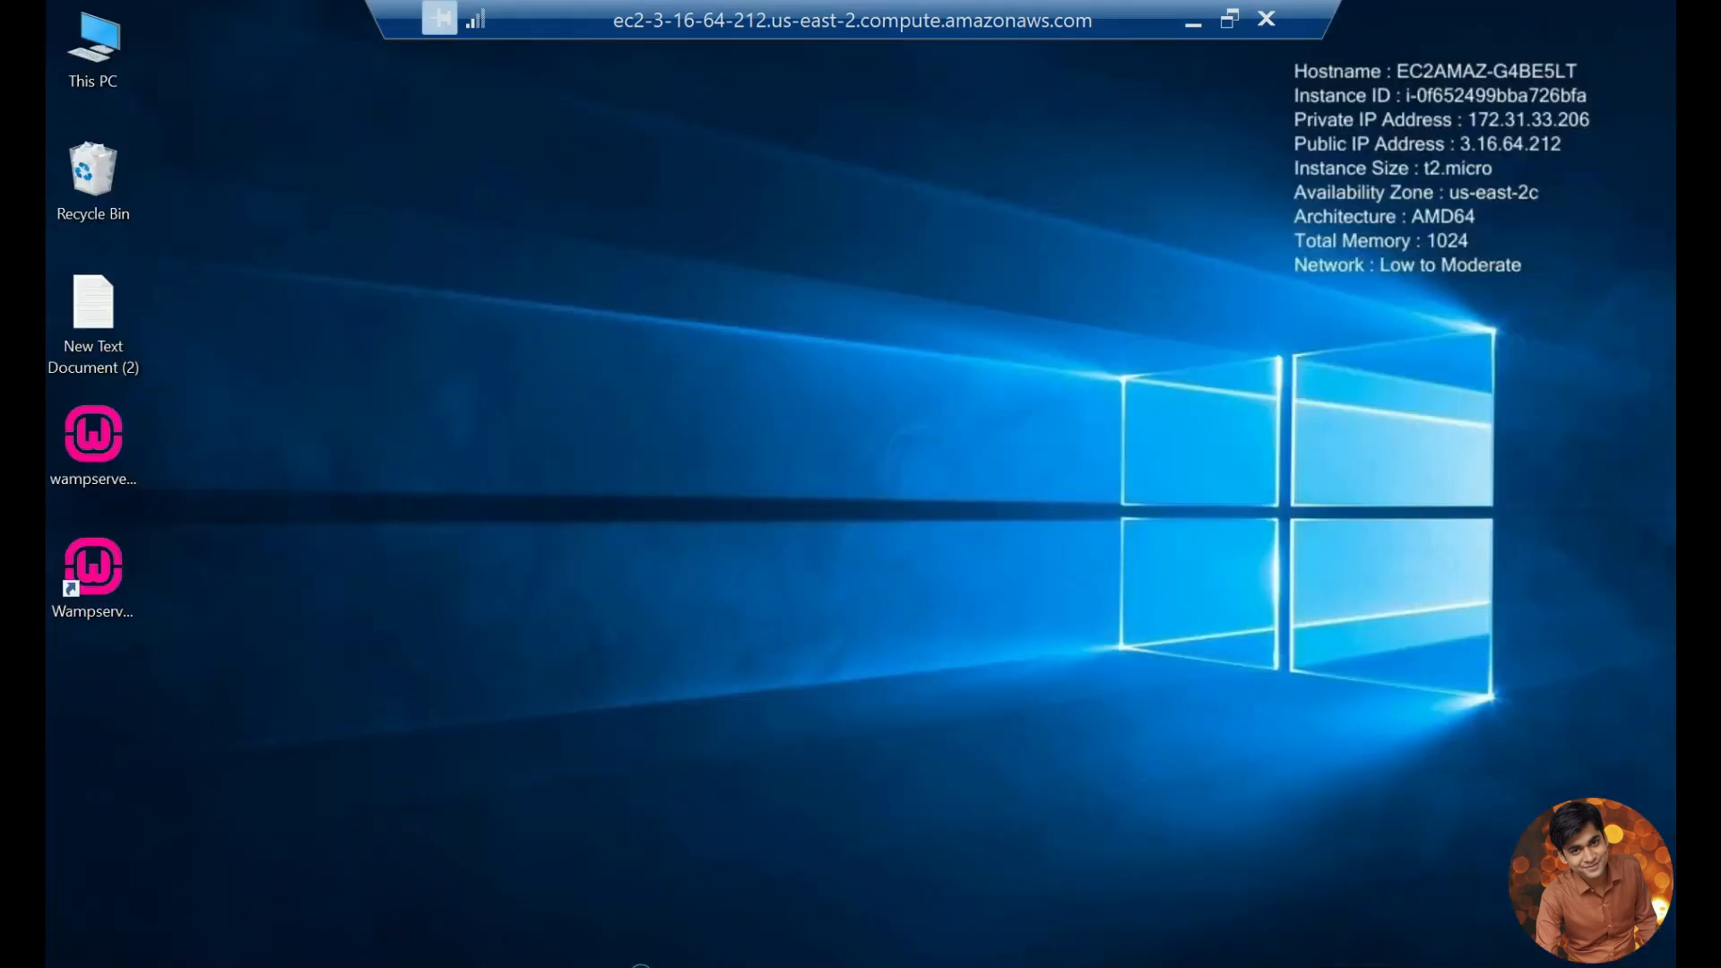
mouse_move(618, 959)
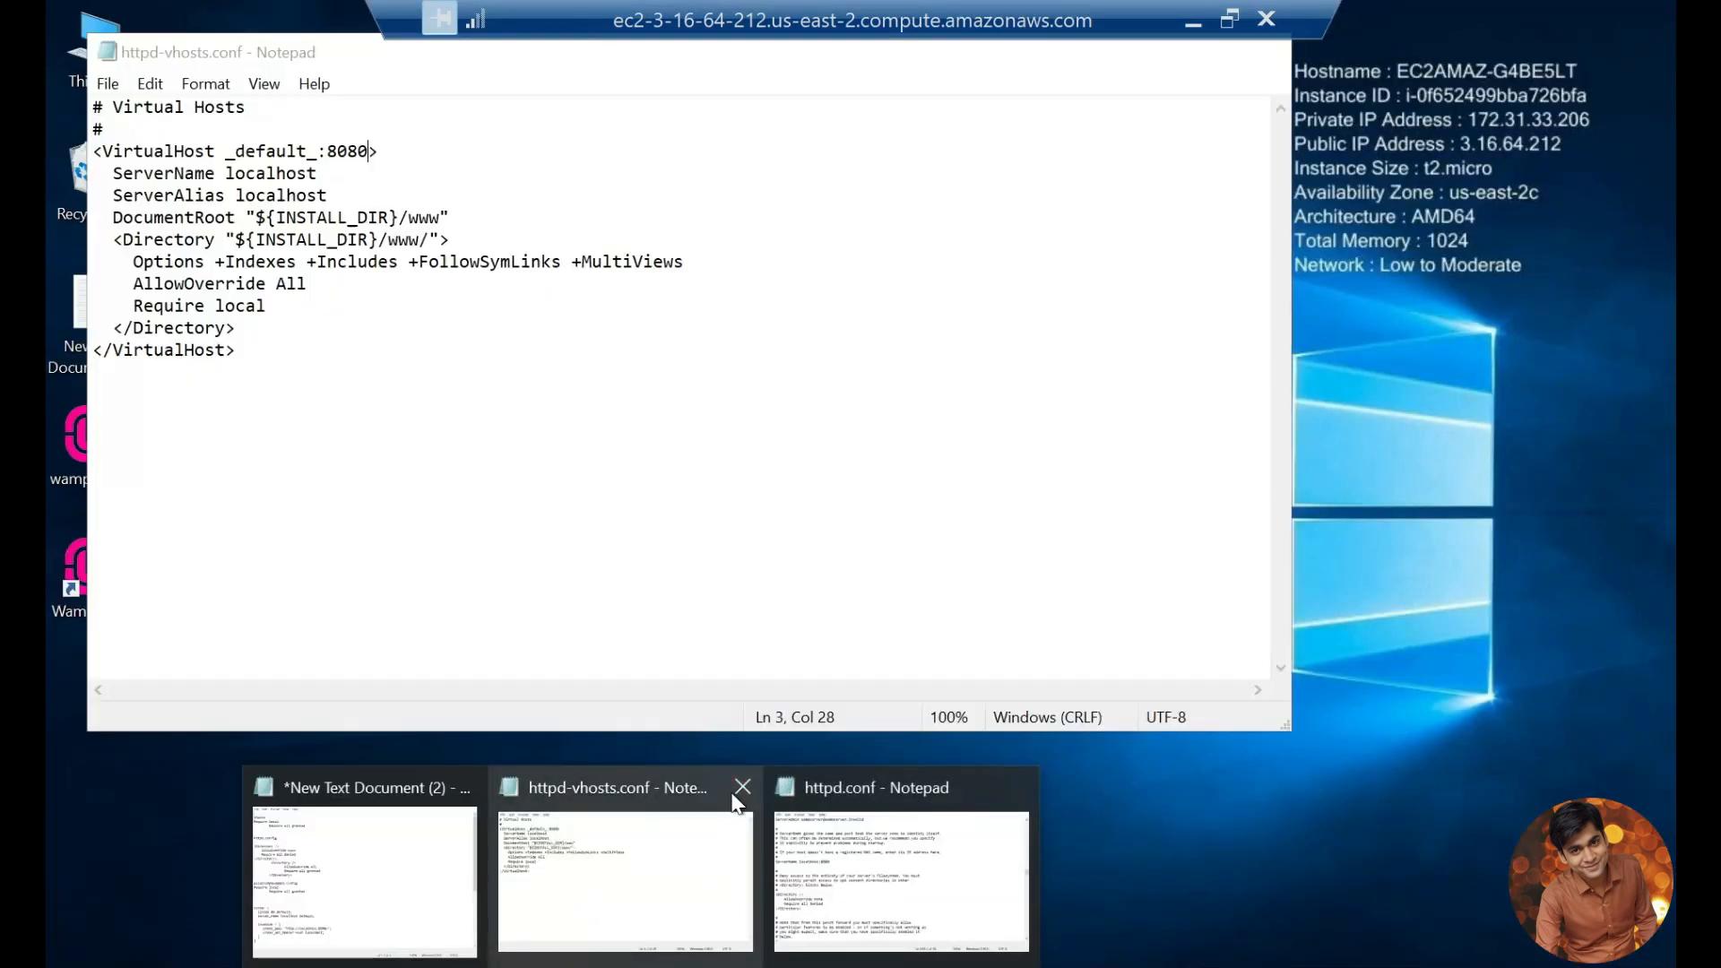
left_click(741, 788)
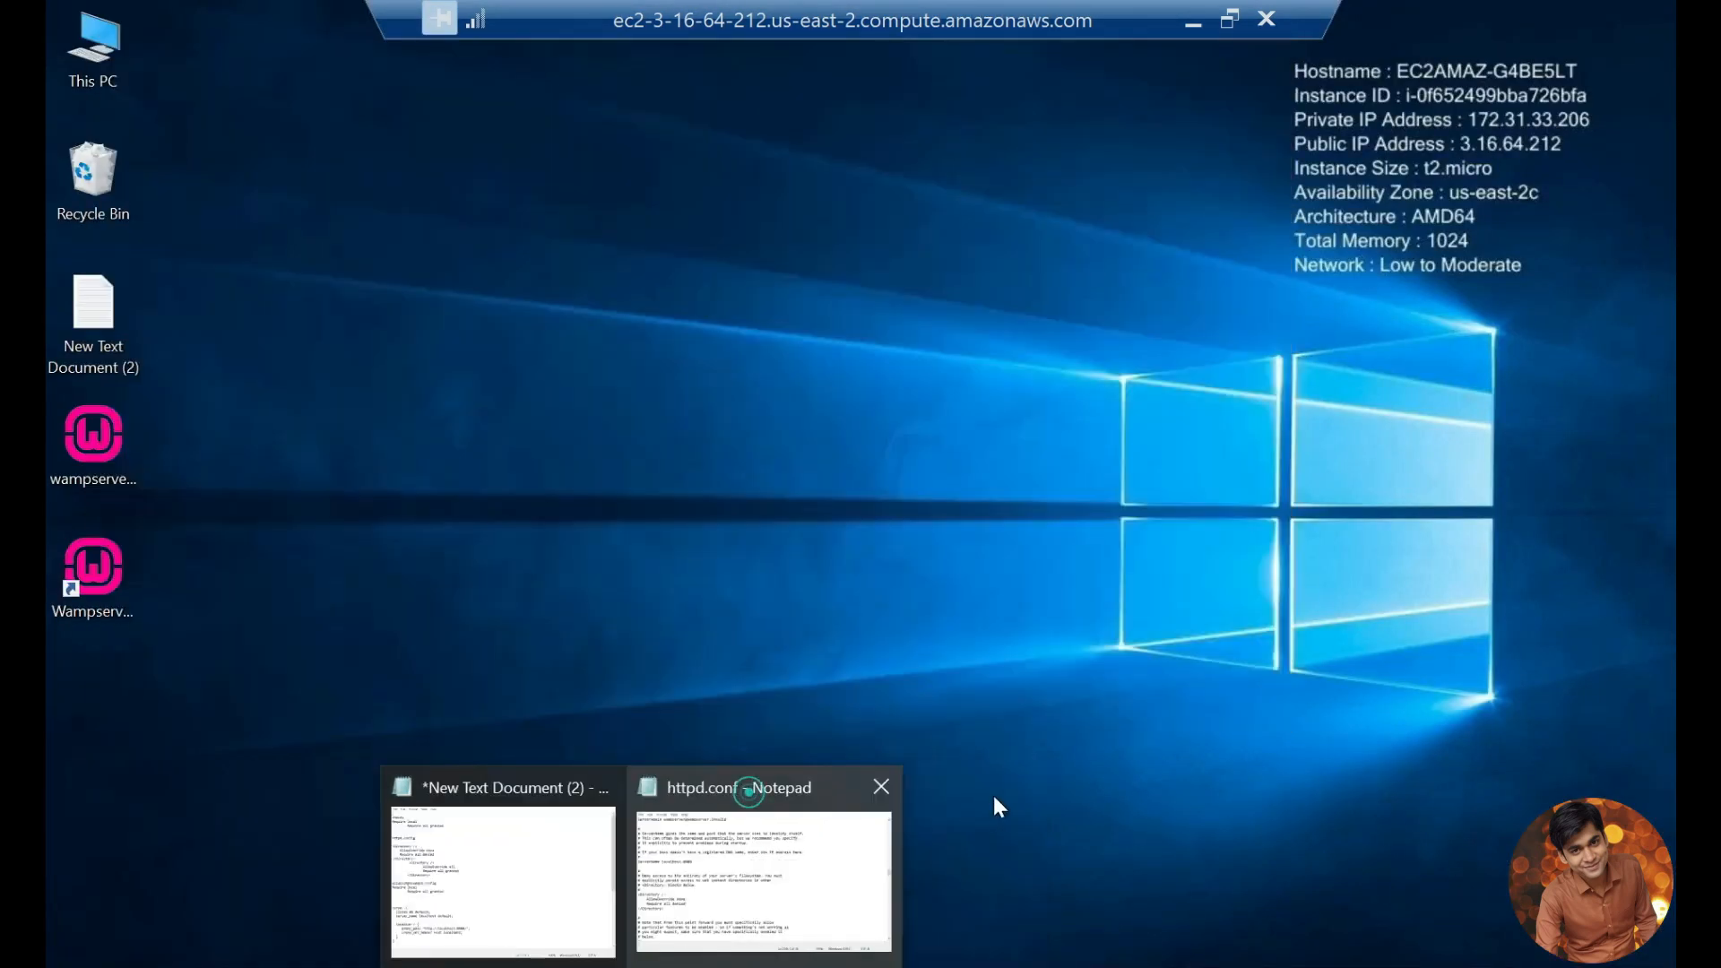
left_click(881, 788)
left_click(661, 849)
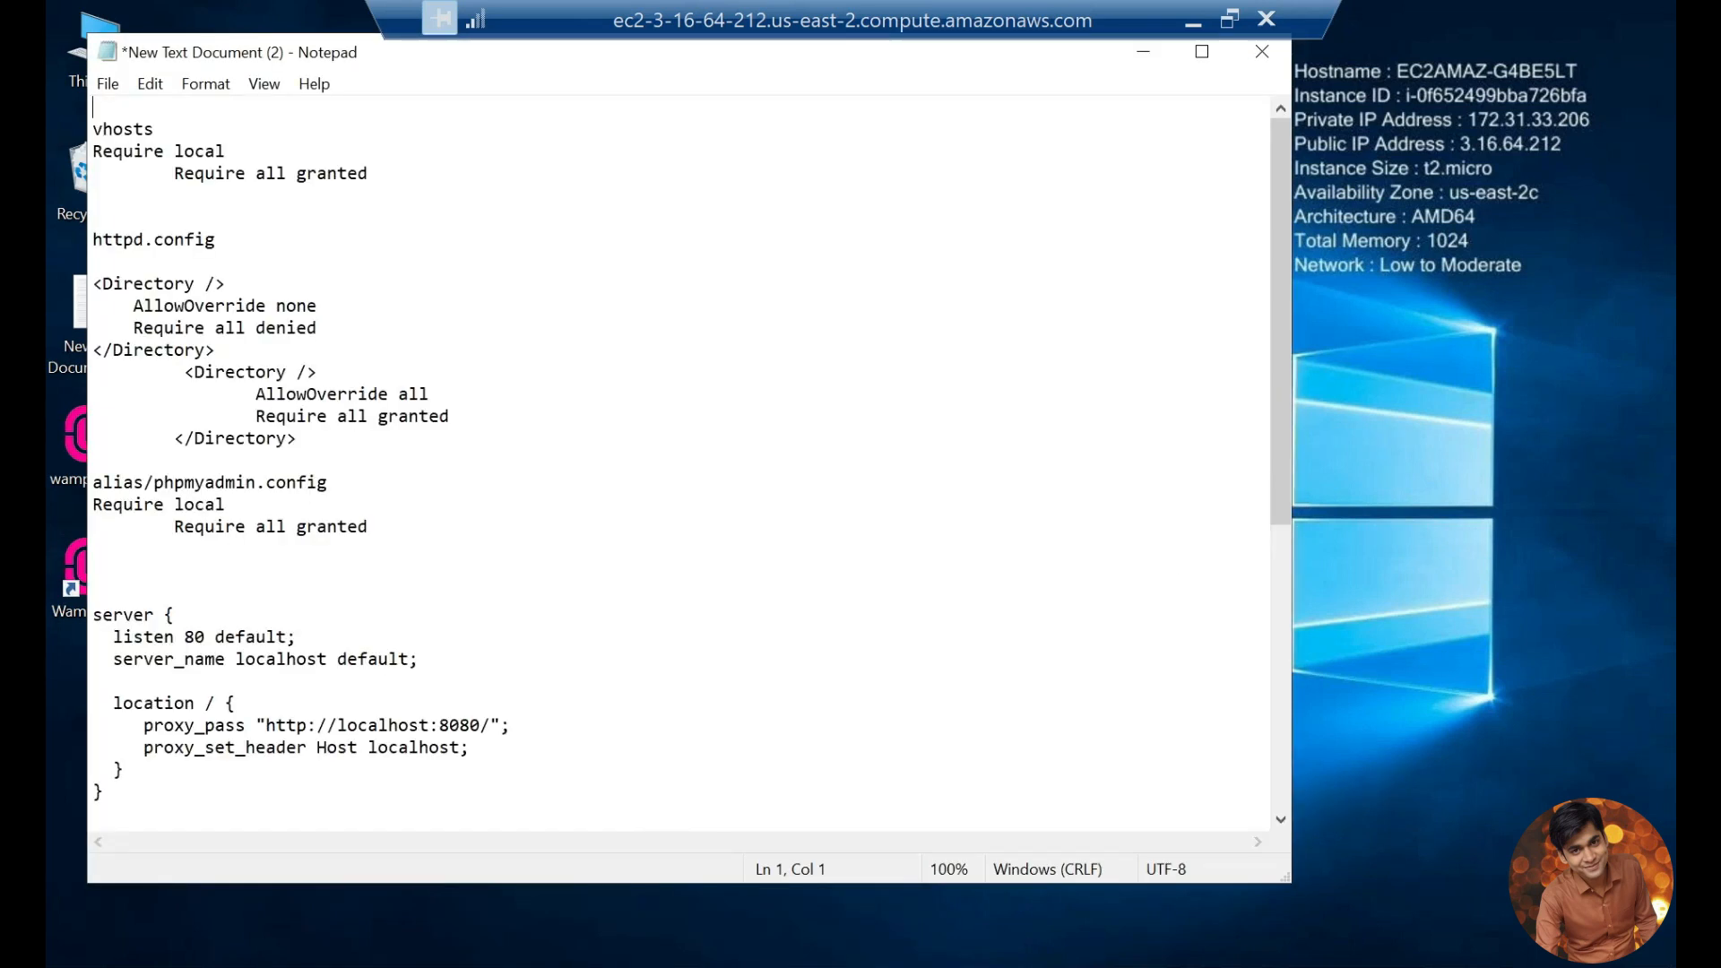
Step: Reopen httpd-vhosts.conf from WampServer and move its window so the notes stay visible beside it
left_click(1362, 967)
left_click(1363, 948)
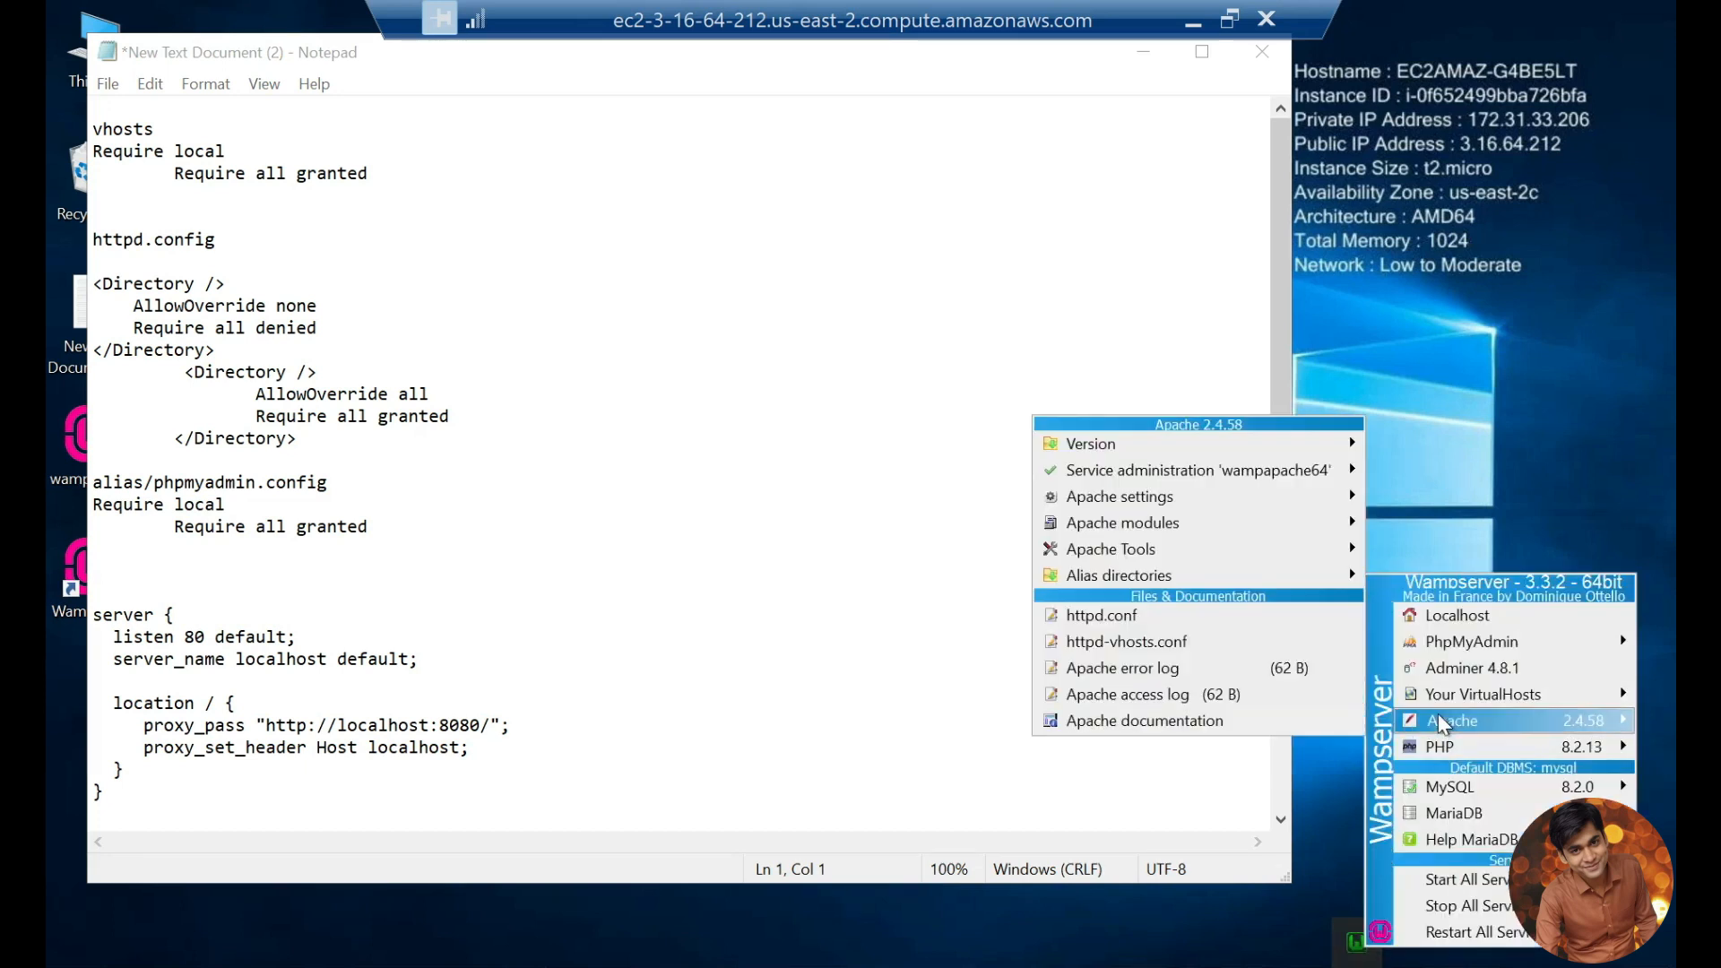
mouse_move(1441, 724)
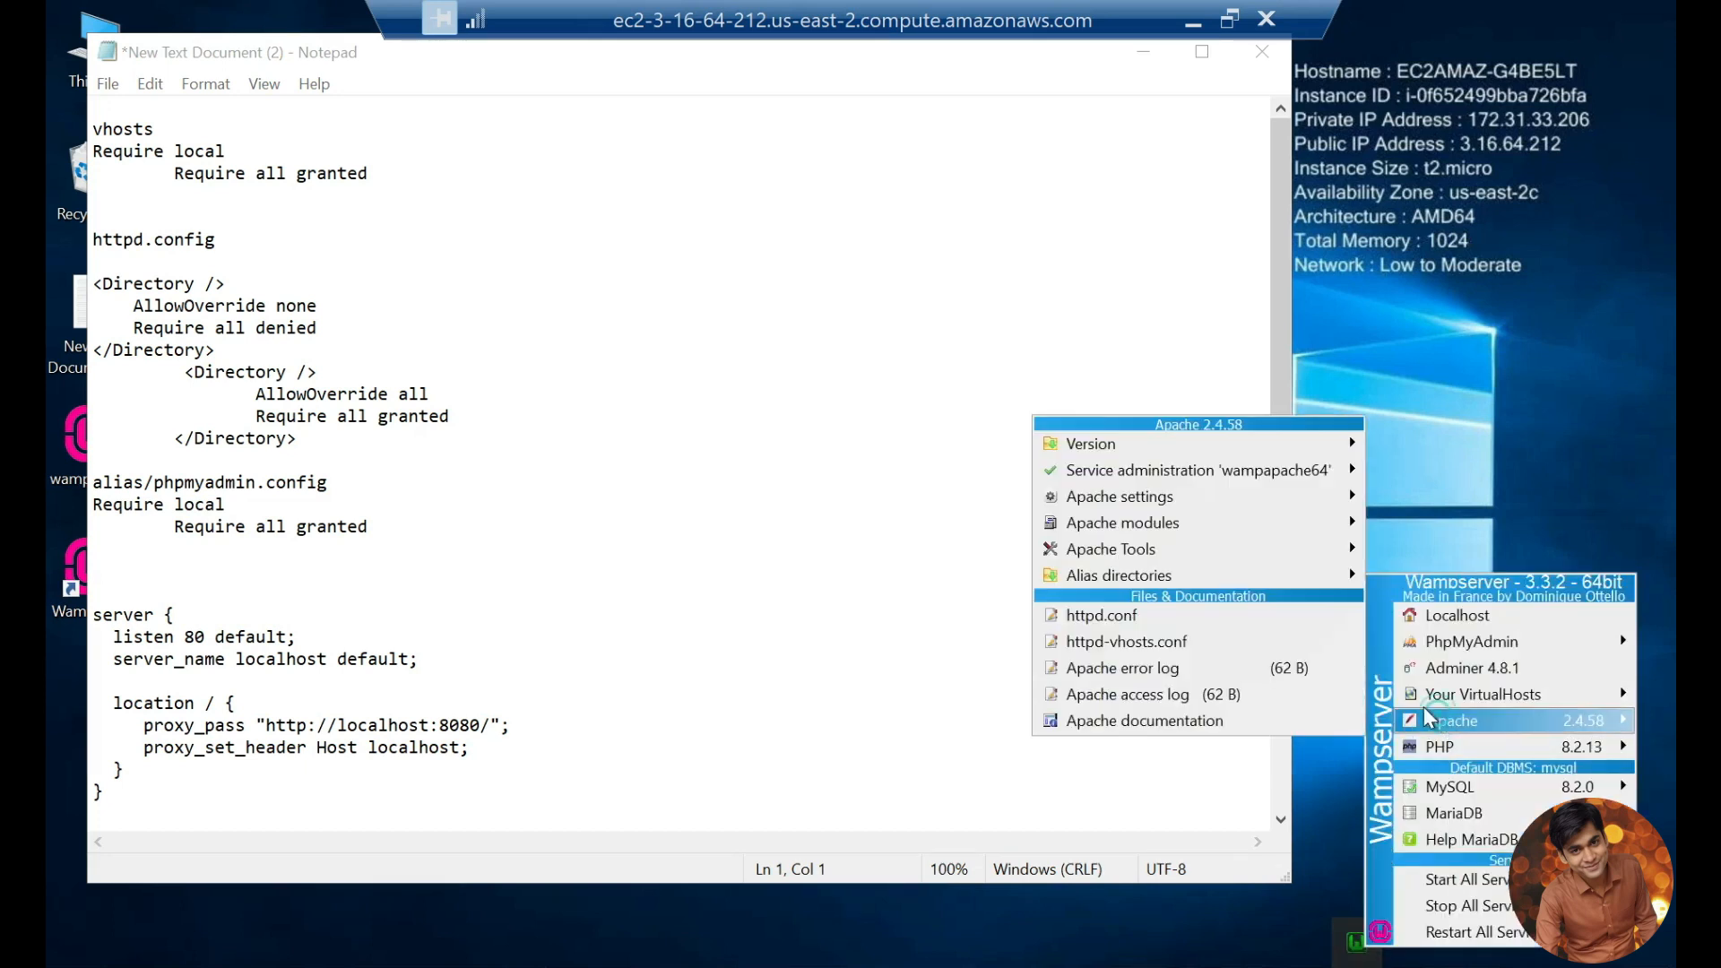
left_click(1144, 642)
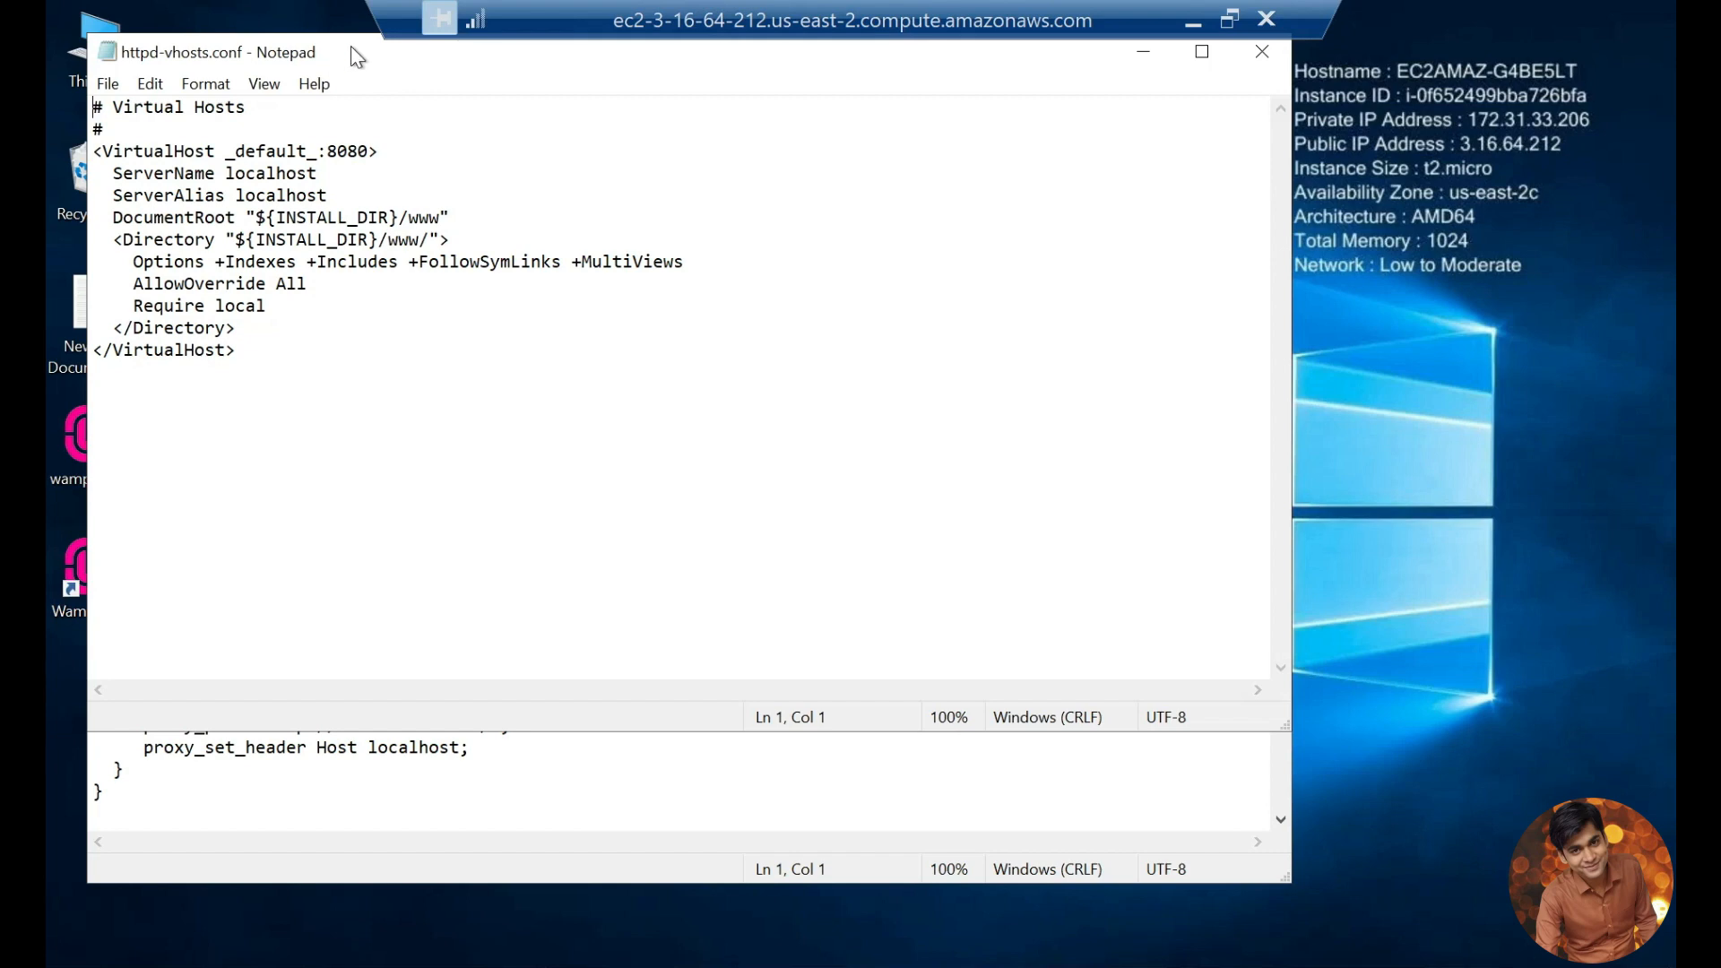
left_click_drag(391, 61, 737, 107)
Step: Replace "Require local" in httpd-vhosts.conf with "Require all granted" copied from the vhosts section of the notes, and save
mouse_move(488, 351)
left_mouse_down()
mouse_move(612, 350)
mouse_move(479, 354)
left_mouse_up()
left_click(618, 355)
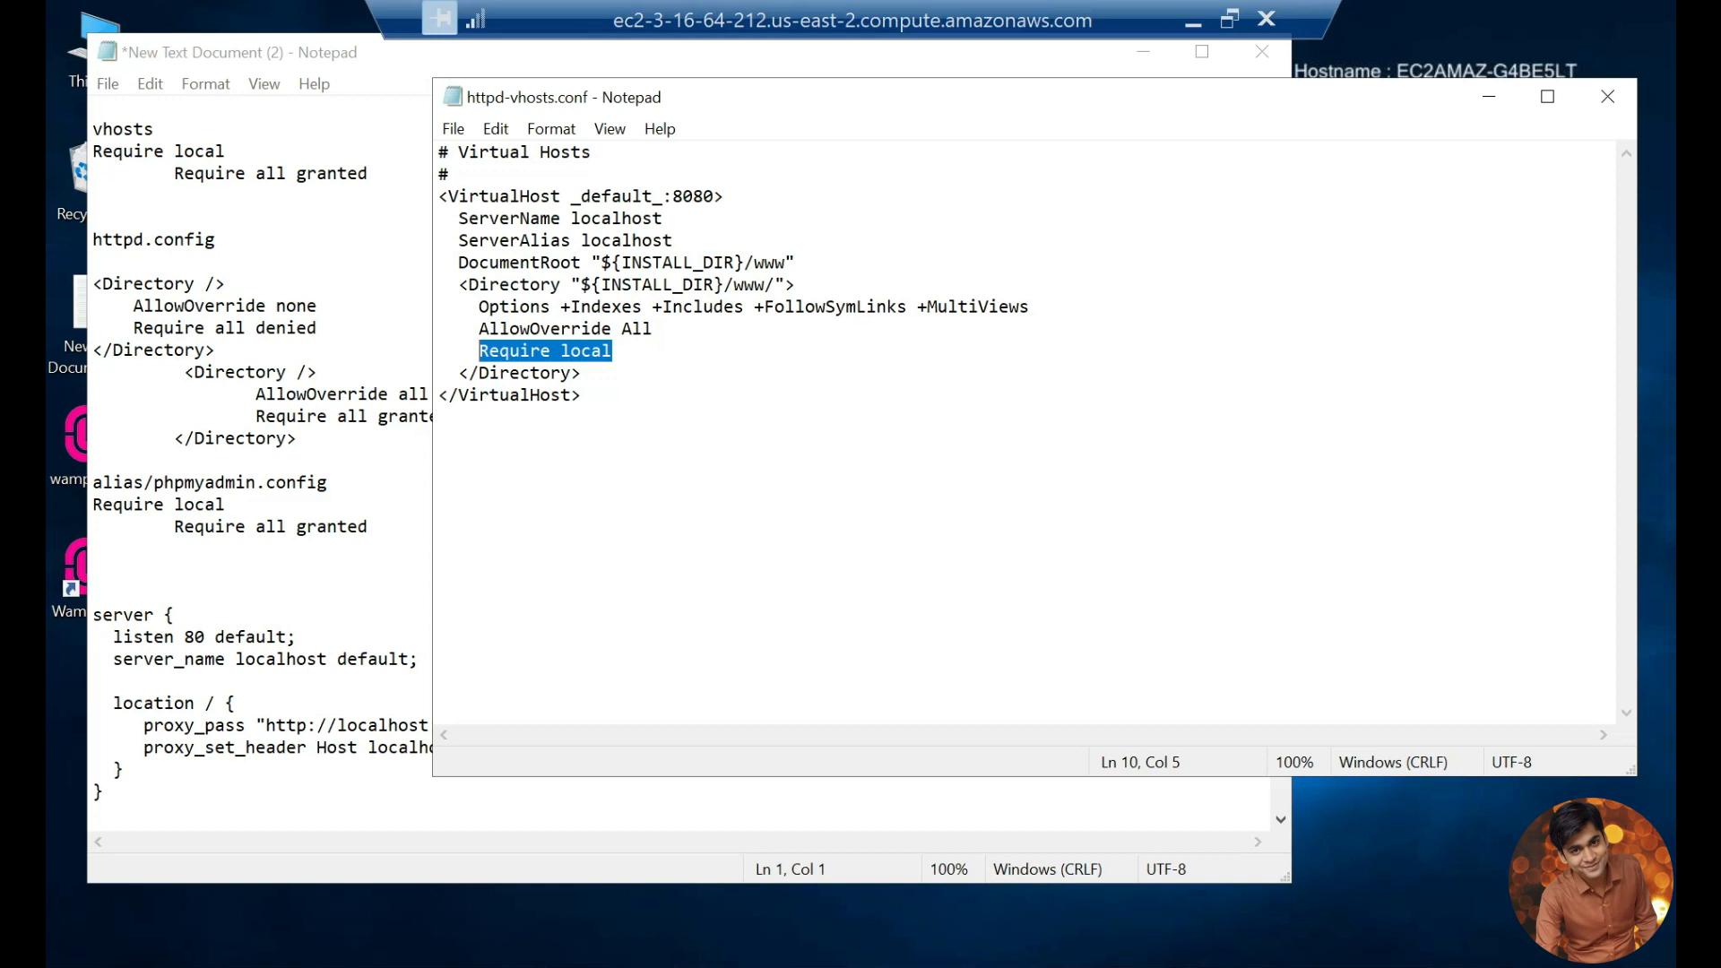
left_click_drag(368, 173, 173, 173)
key("ctrl+c")
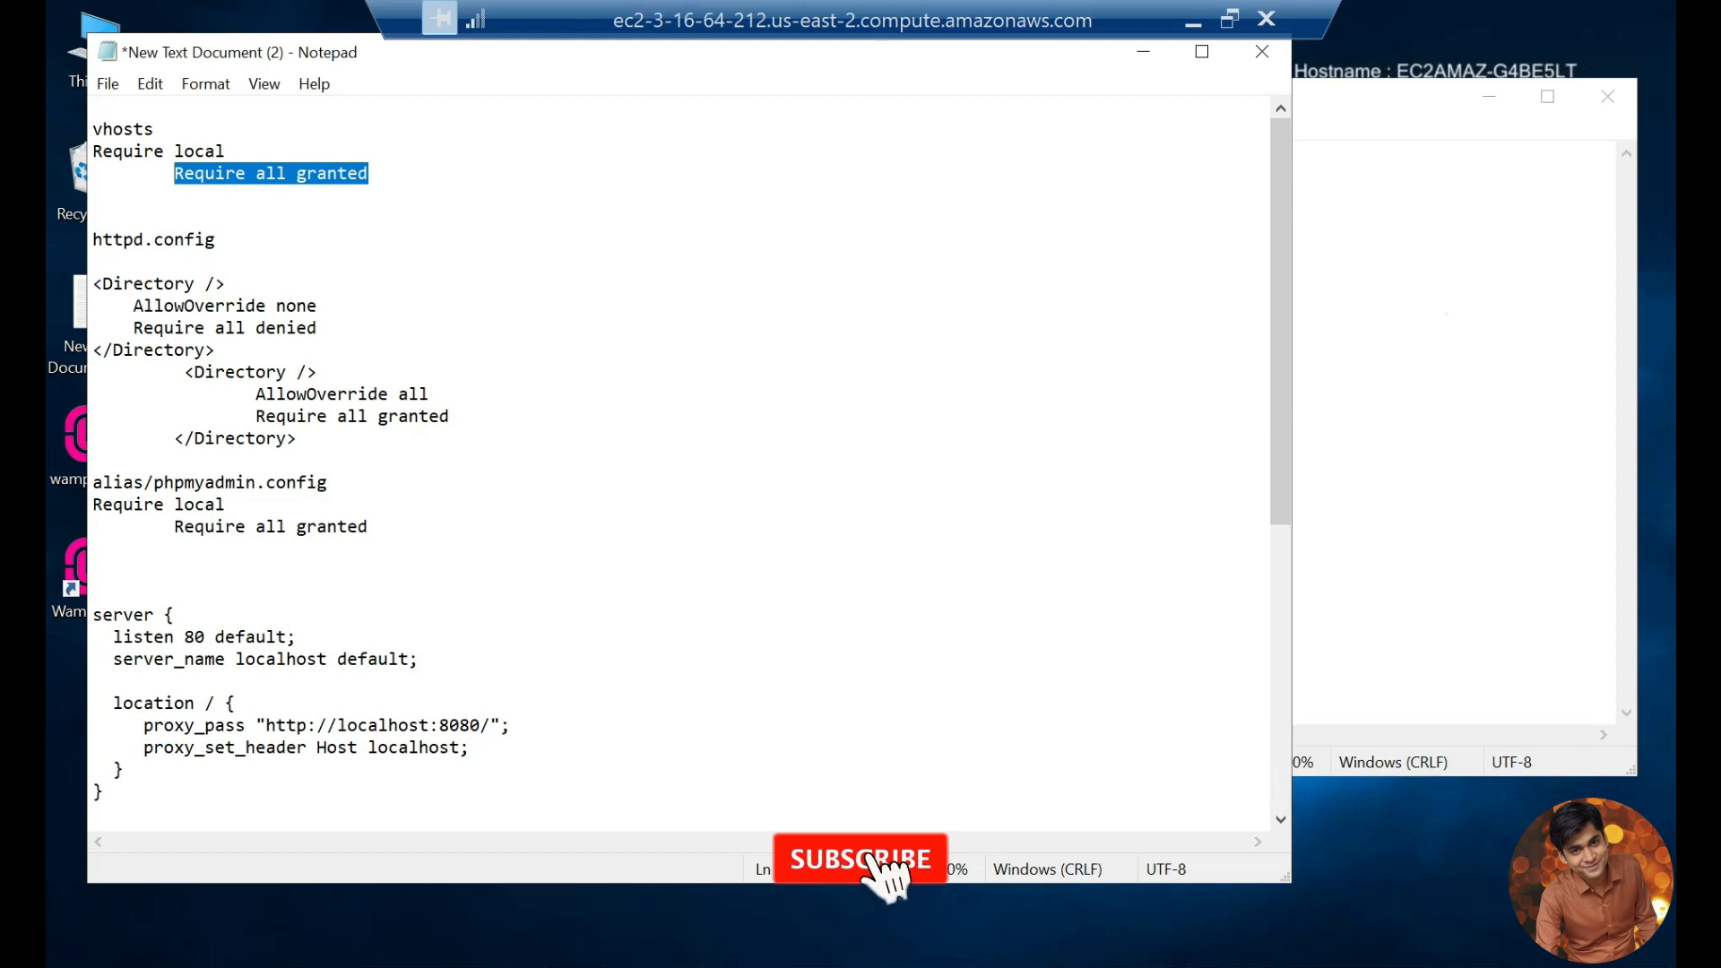
left_click(1380, 308)
left_click_drag(625, 351, 478, 351)
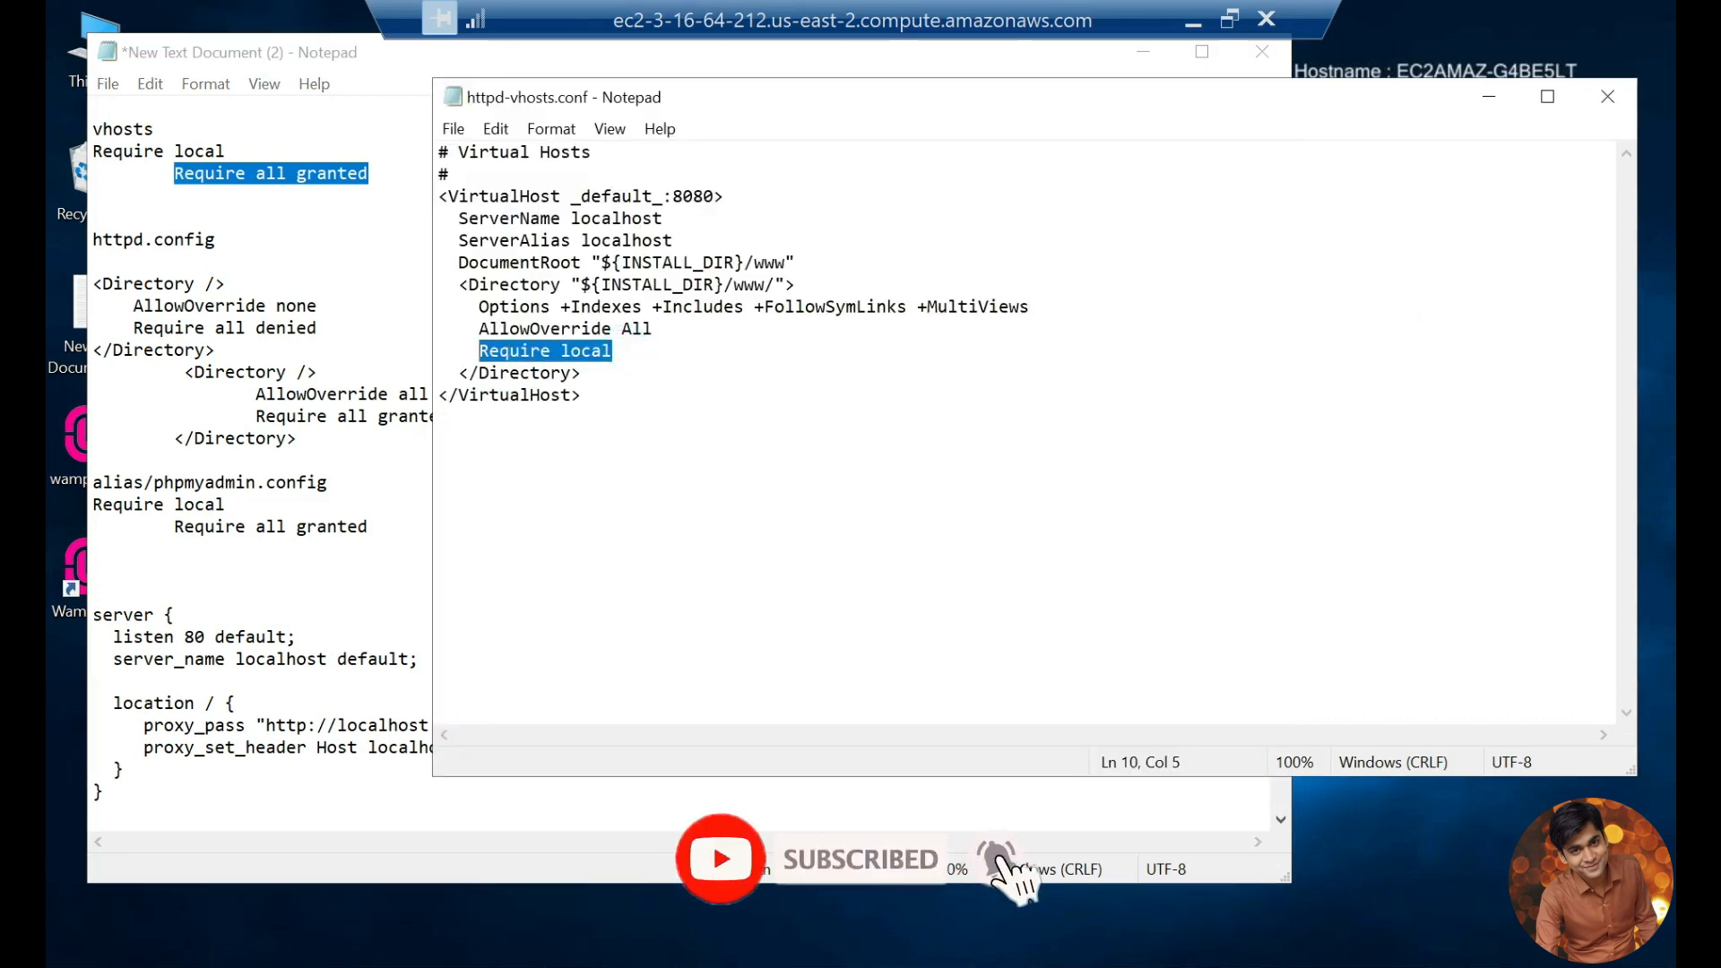
key("ctrl+v")
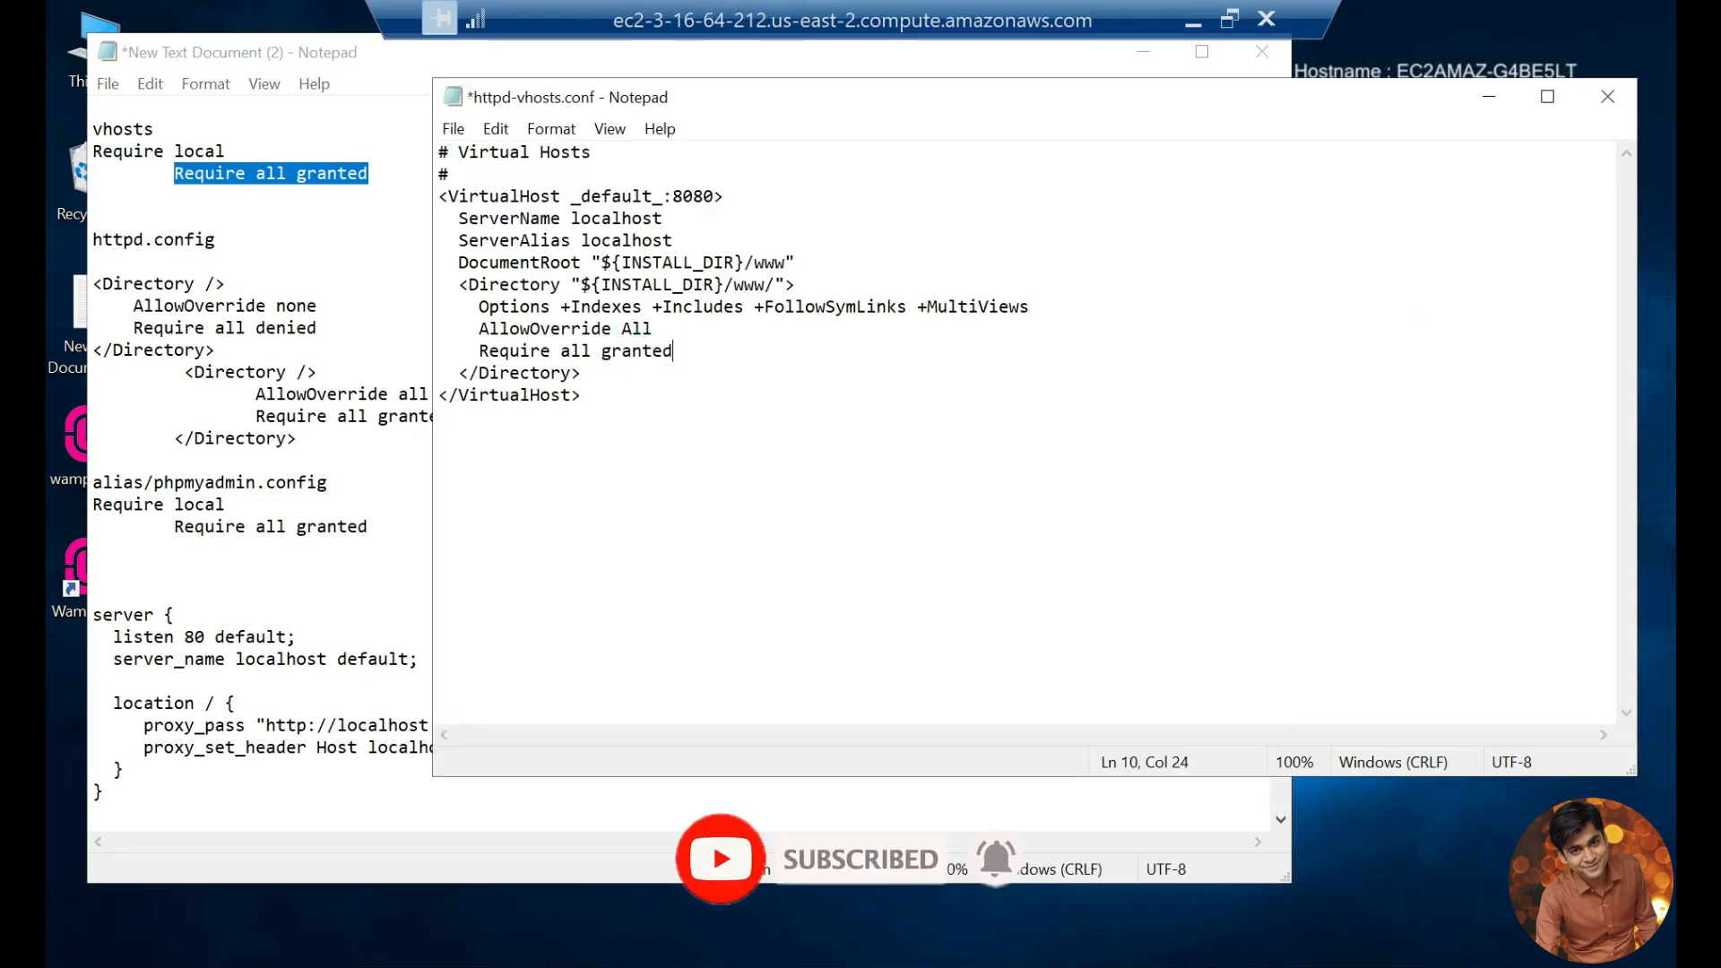
key("ctrl+s")
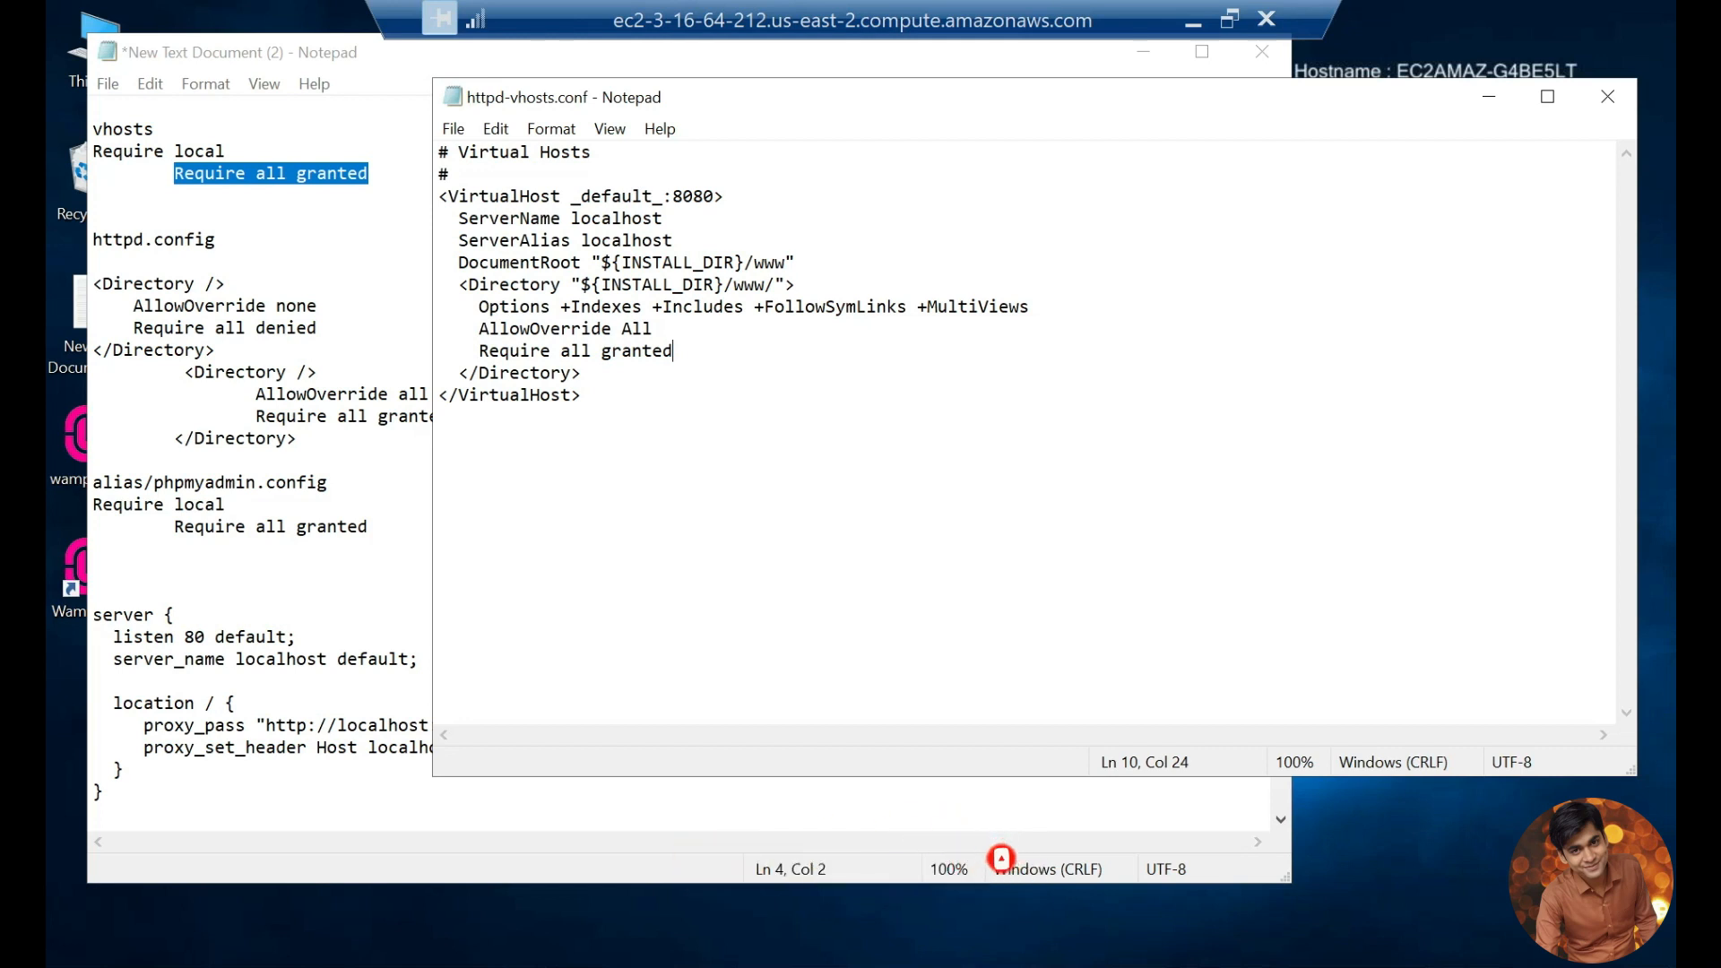
Step: Open Apache's httpd.conf from WampServer
left_click(1357, 967)
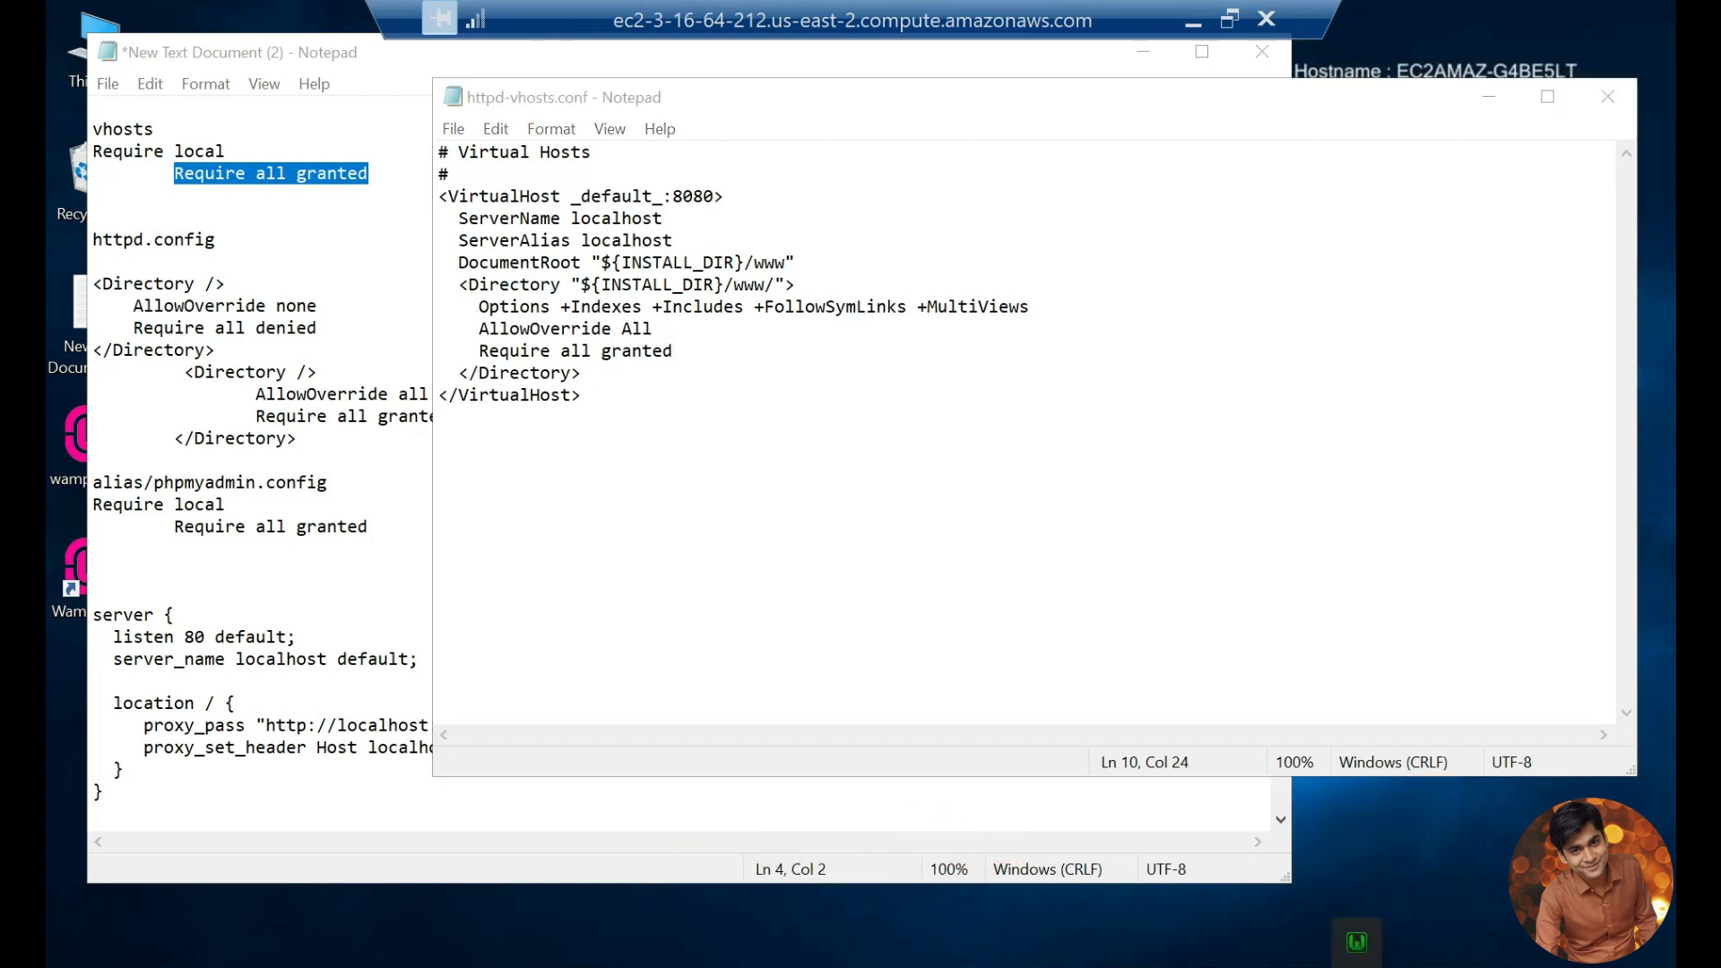
left_click(1361, 933)
mouse_move(1452, 707)
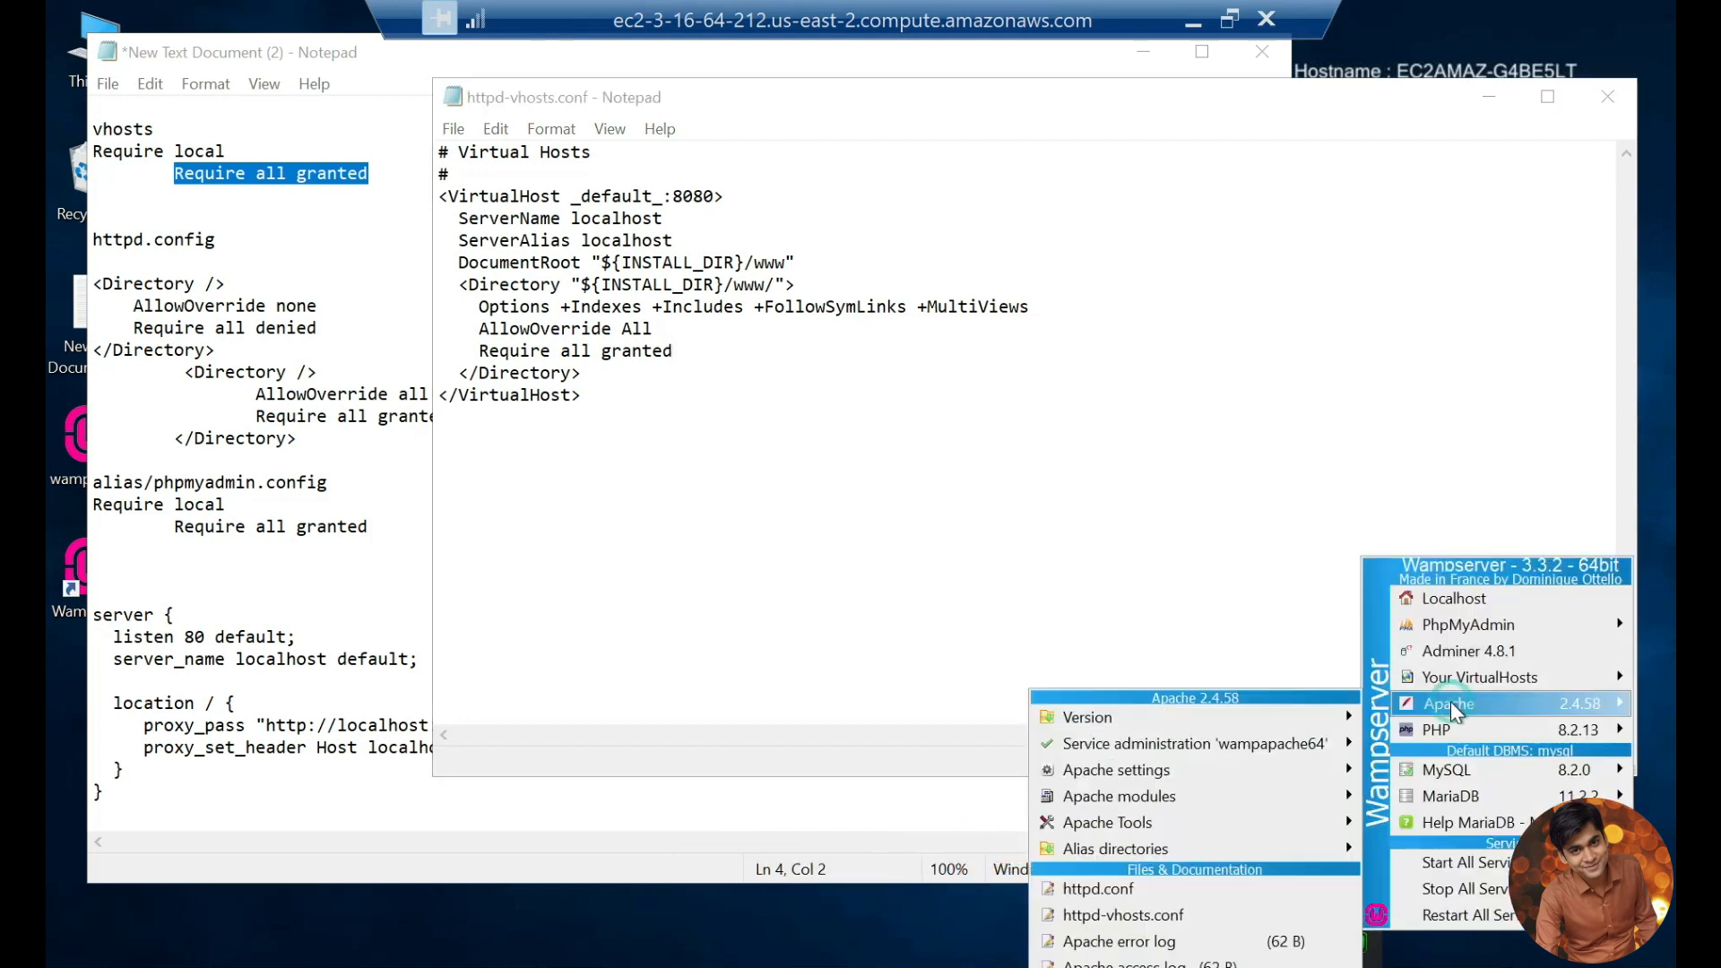
left_click(1113, 891)
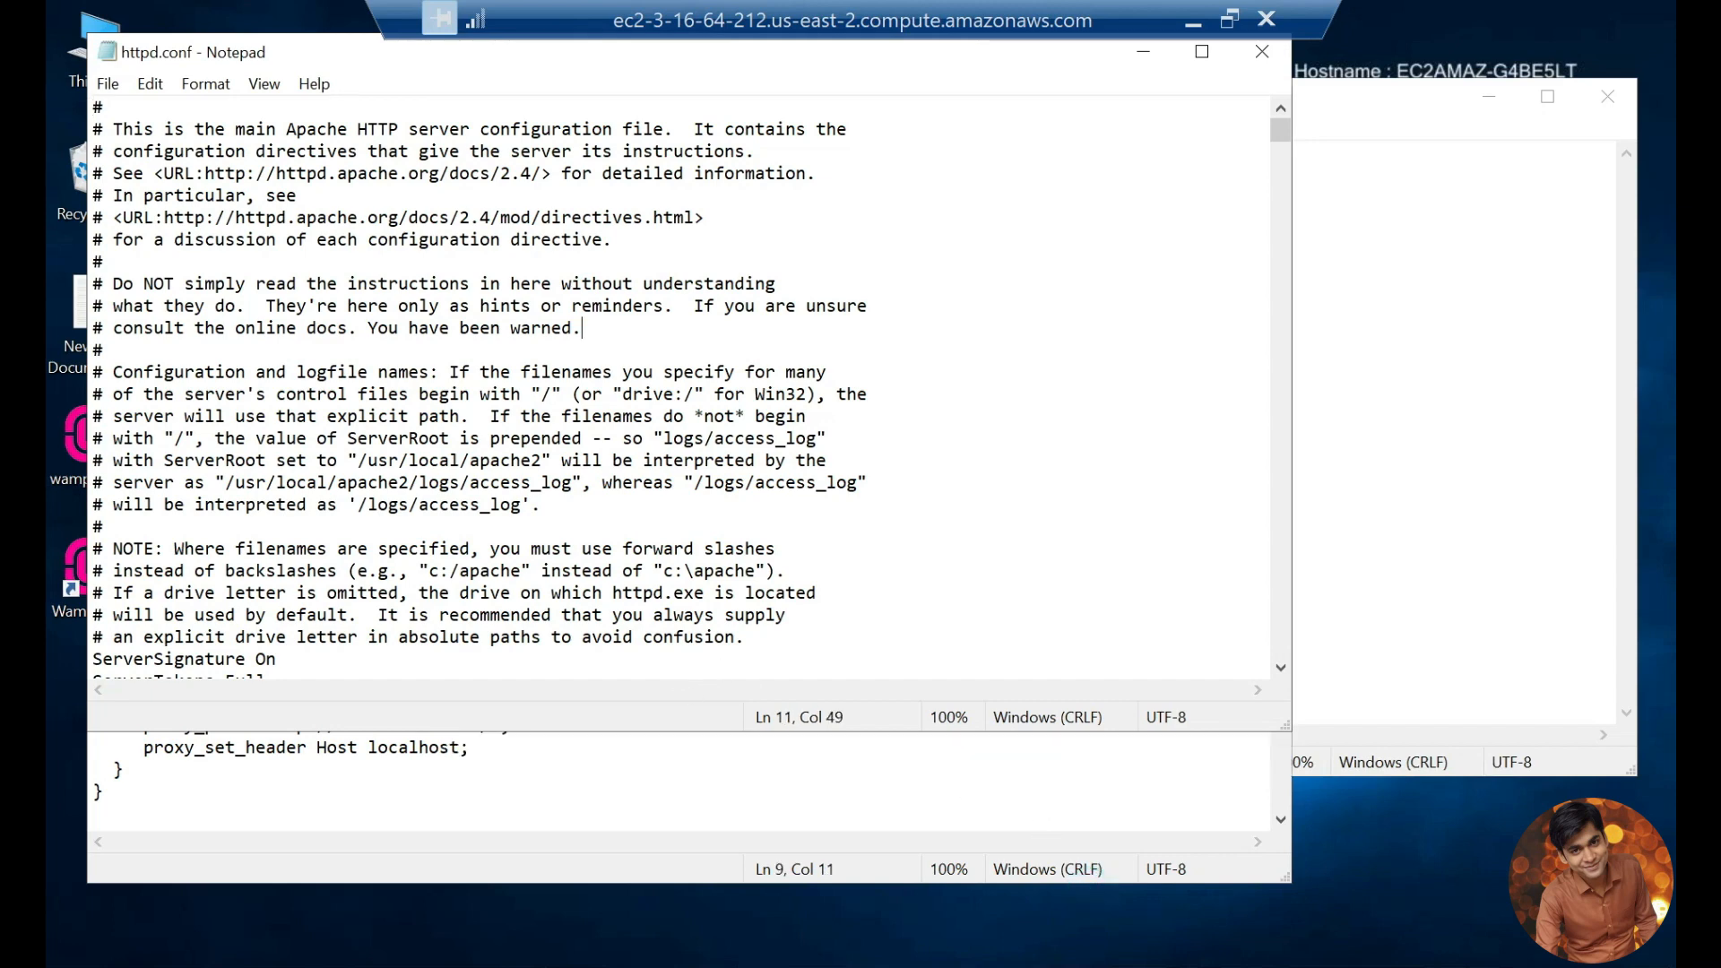
Step: Search httpd.conf for "Directory" until the <Directory /> block below ServerName is reached, and close the search
left_click(722, 246)
key("ctrl+f")
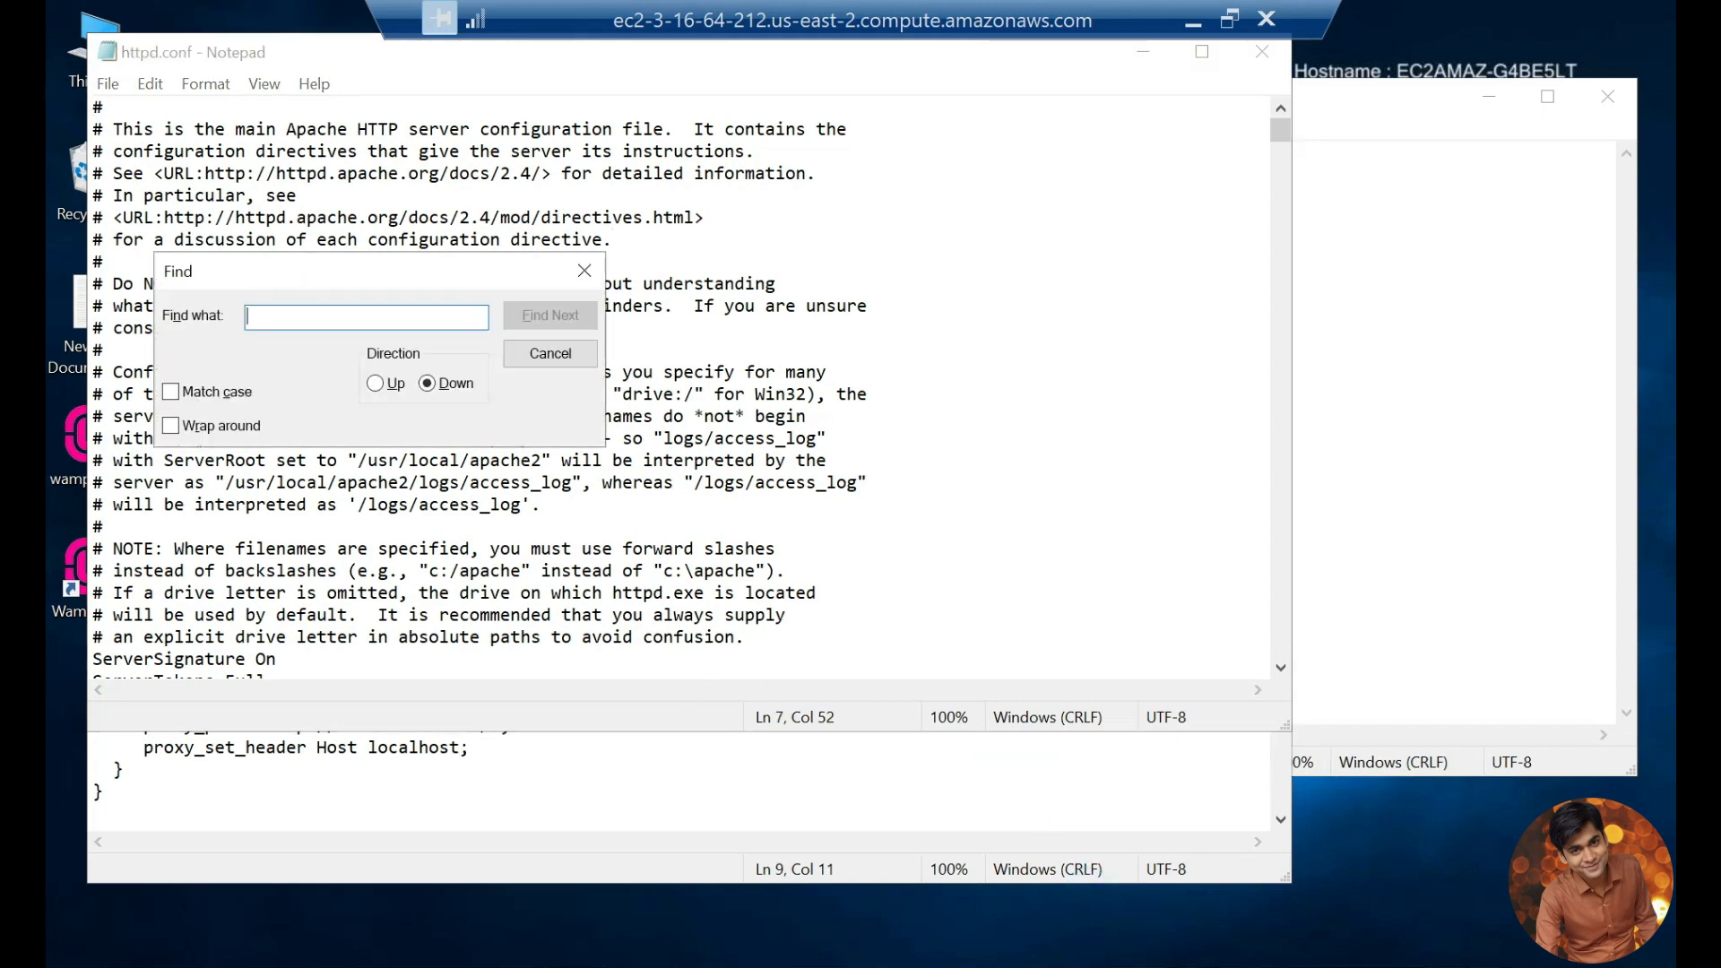
type("Directory")
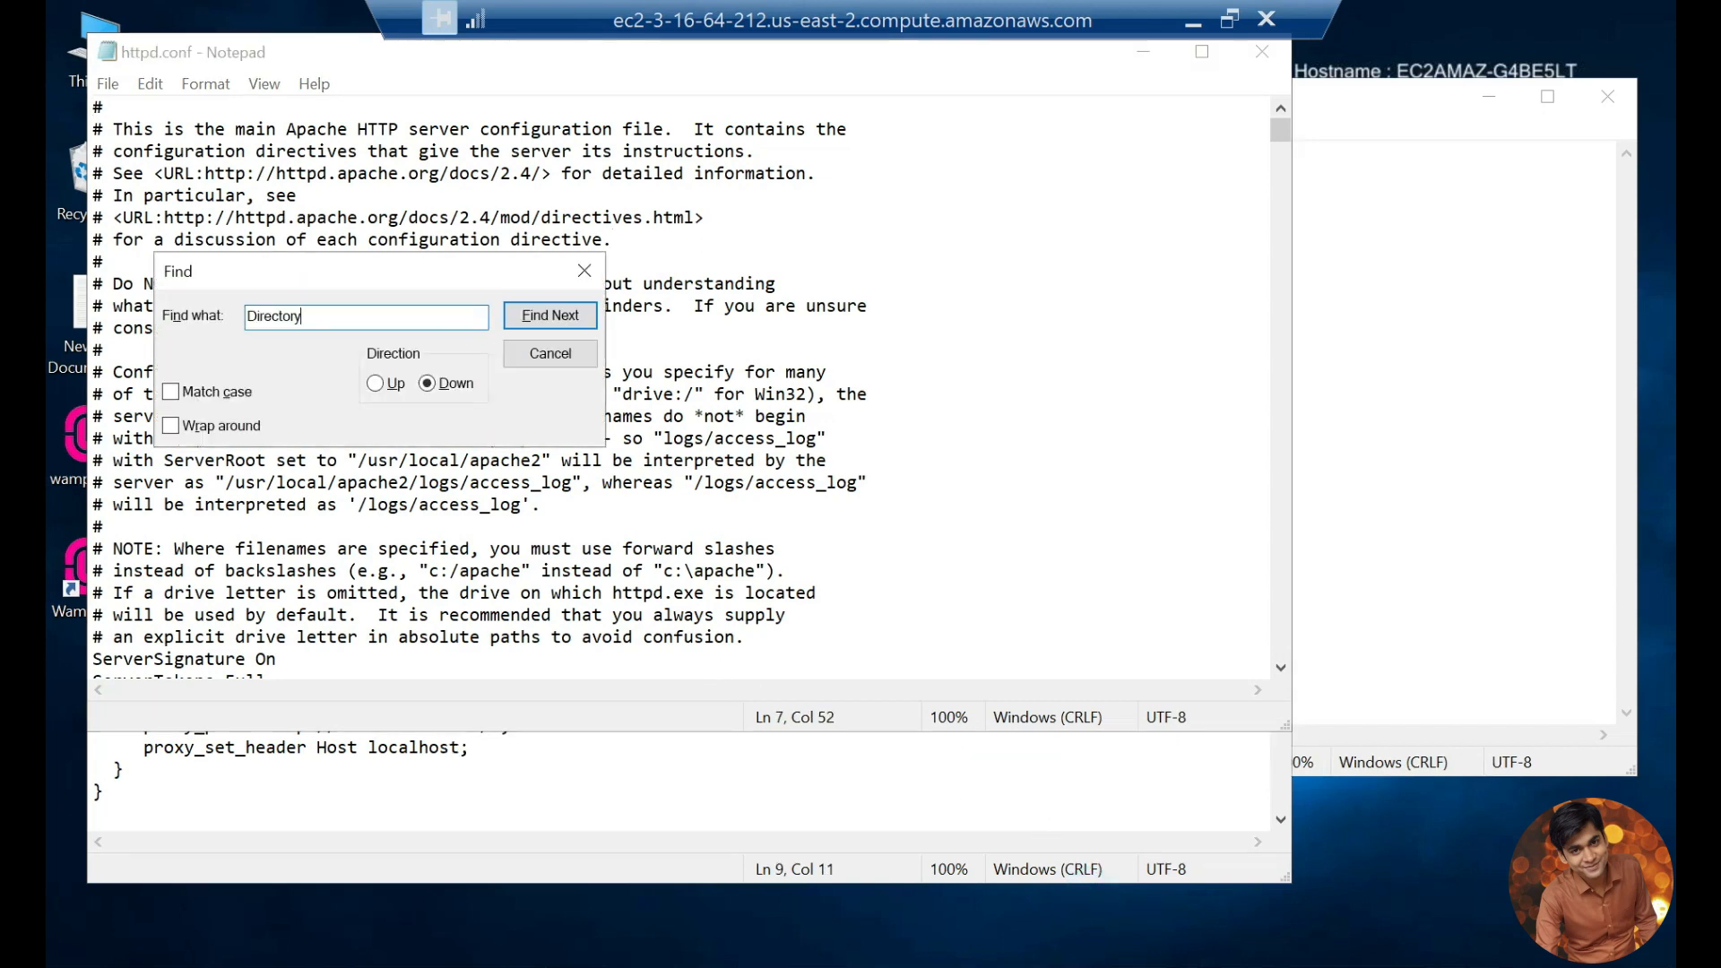
left_click(565, 317)
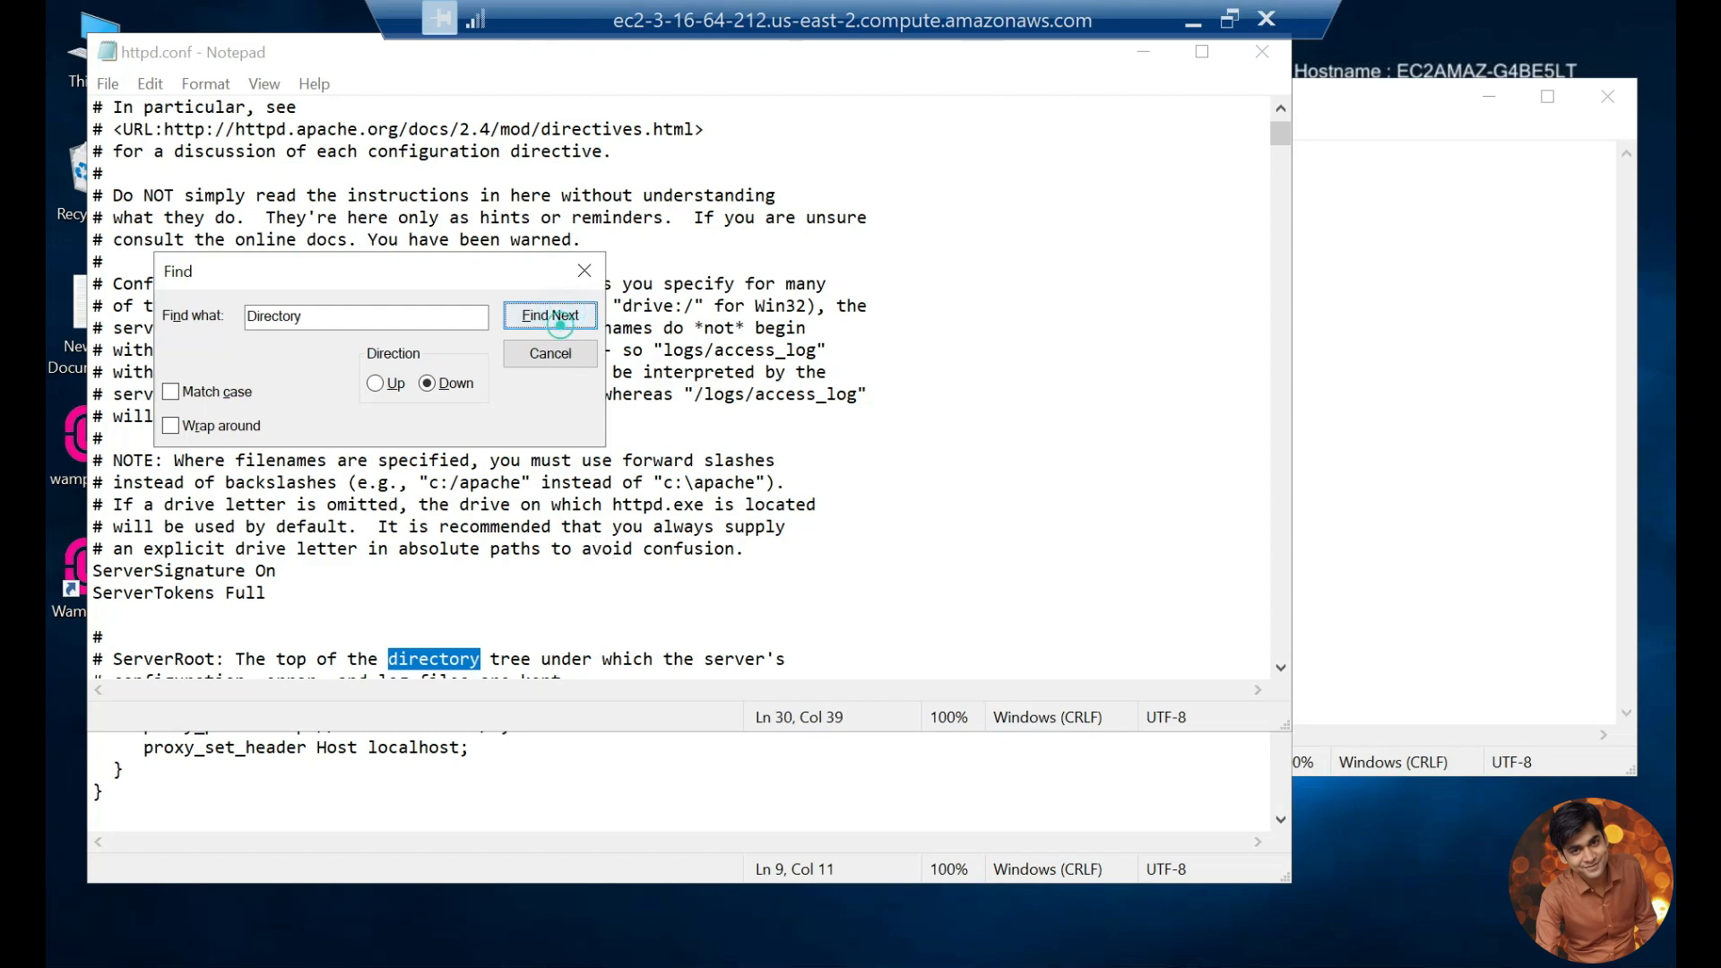
left_click(560, 325)
scroll(683, 365, "down", 2)
left_click(551, 323)
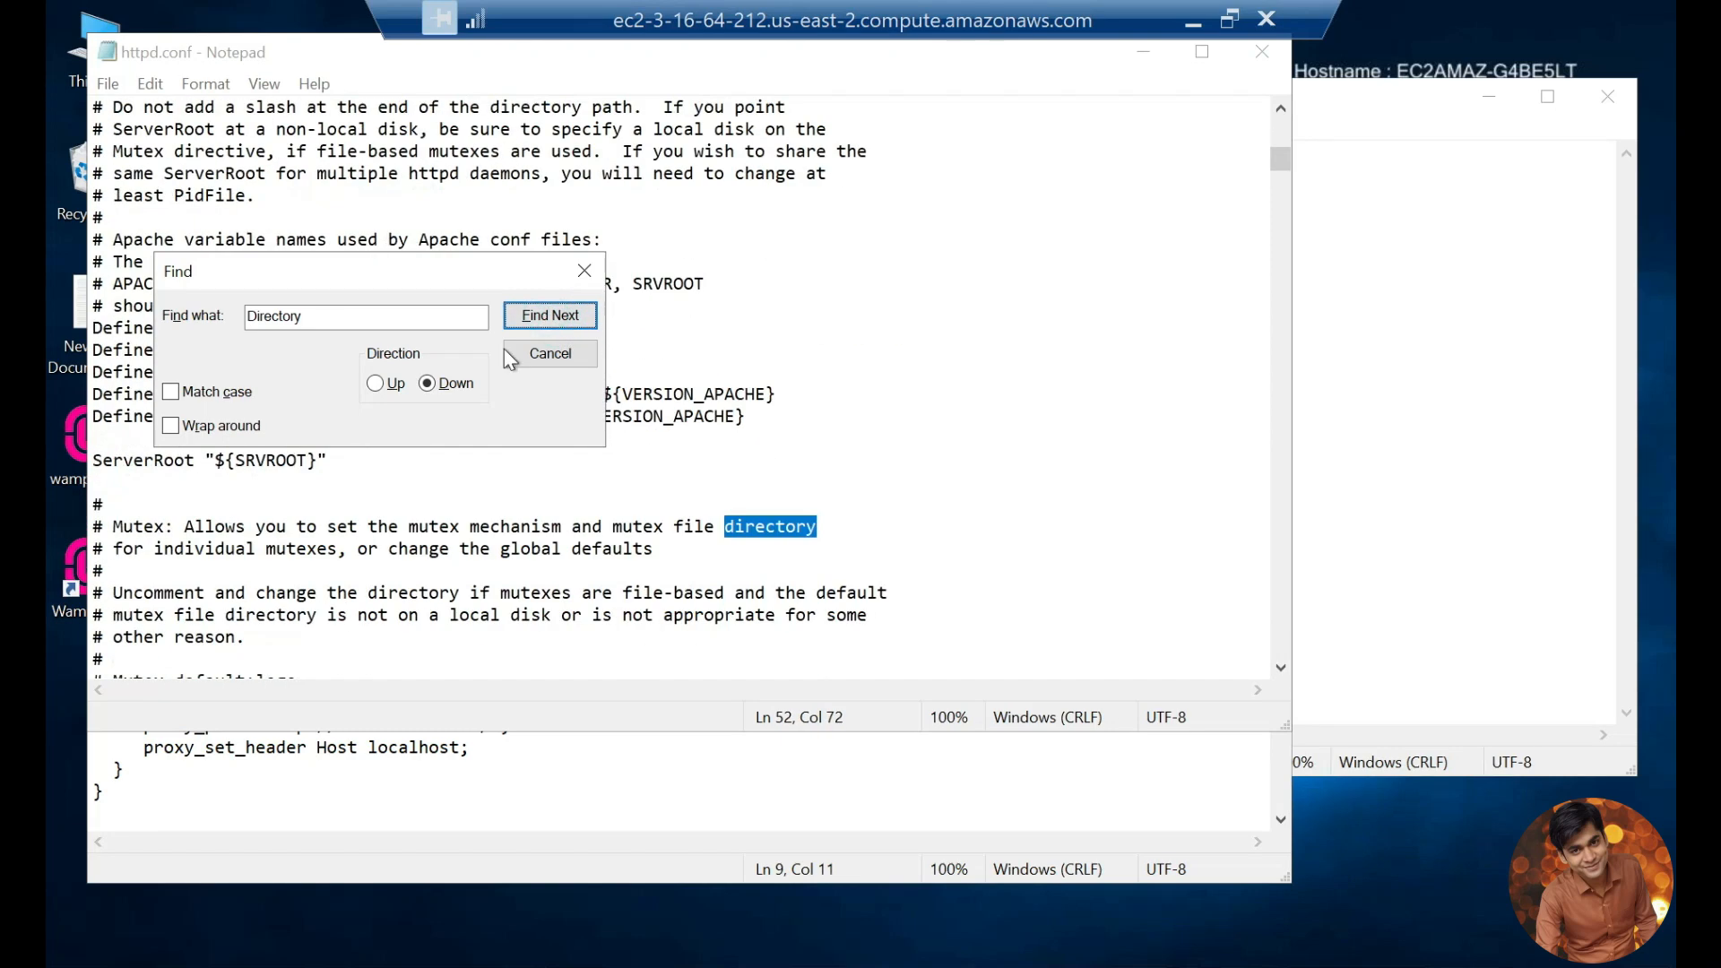
scroll(683, 385, "down", 3)
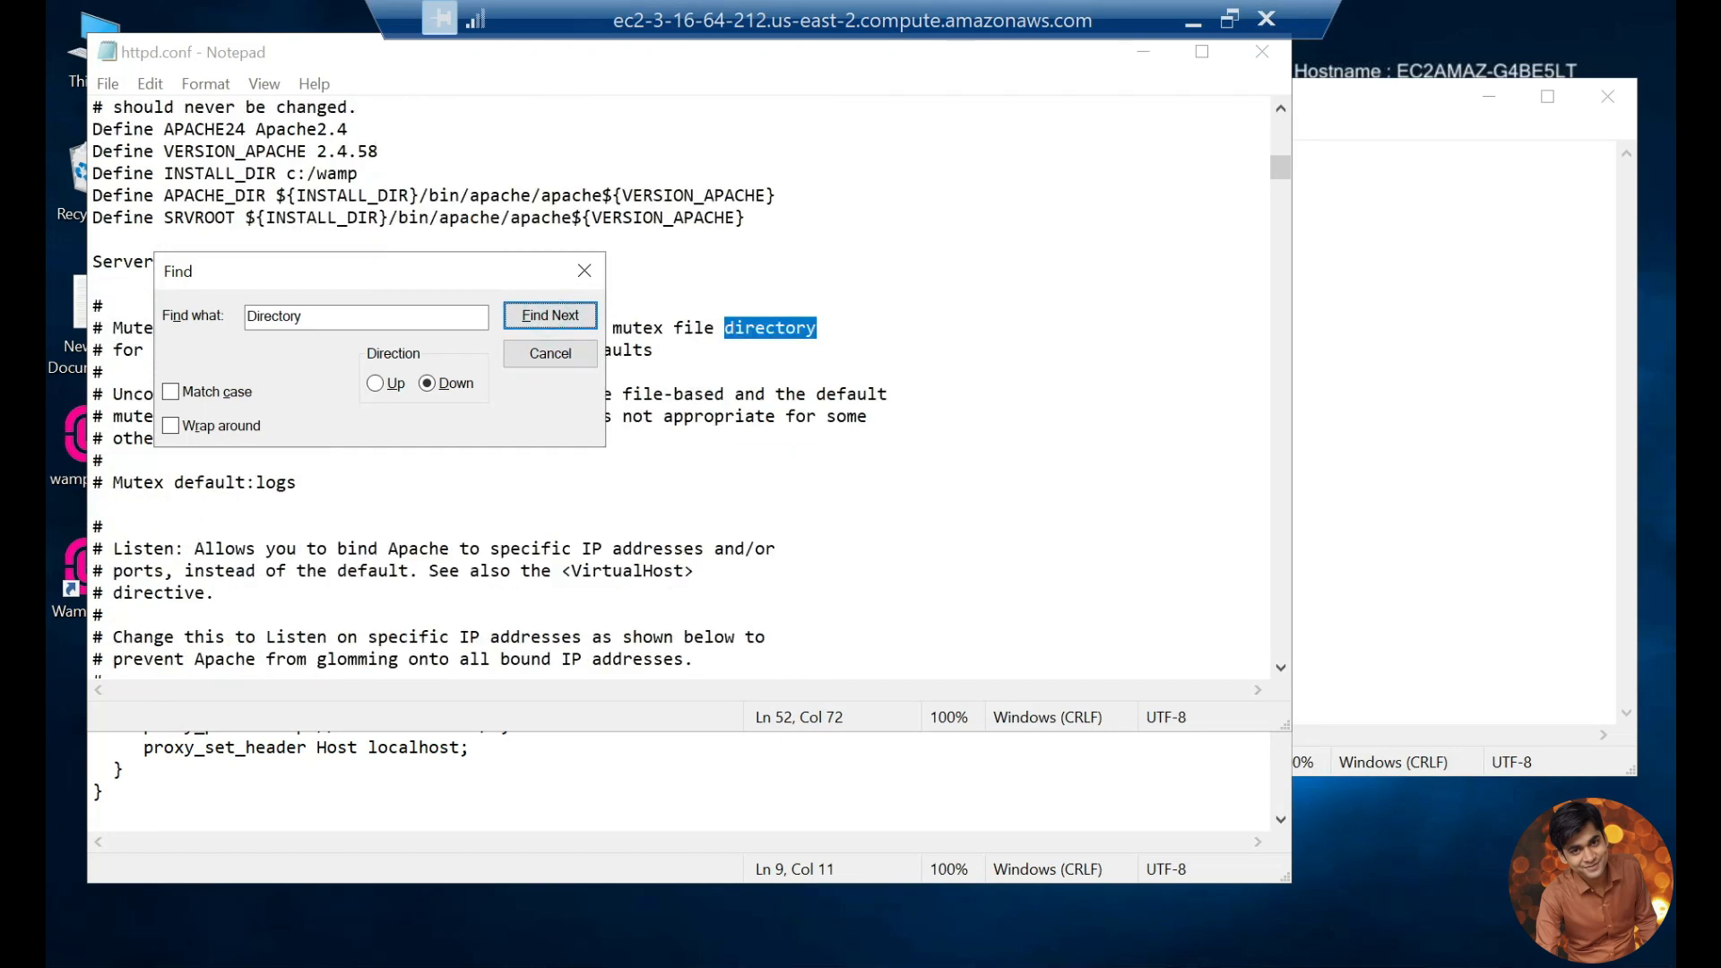
left_click(564, 321)
left_click(587, 278)
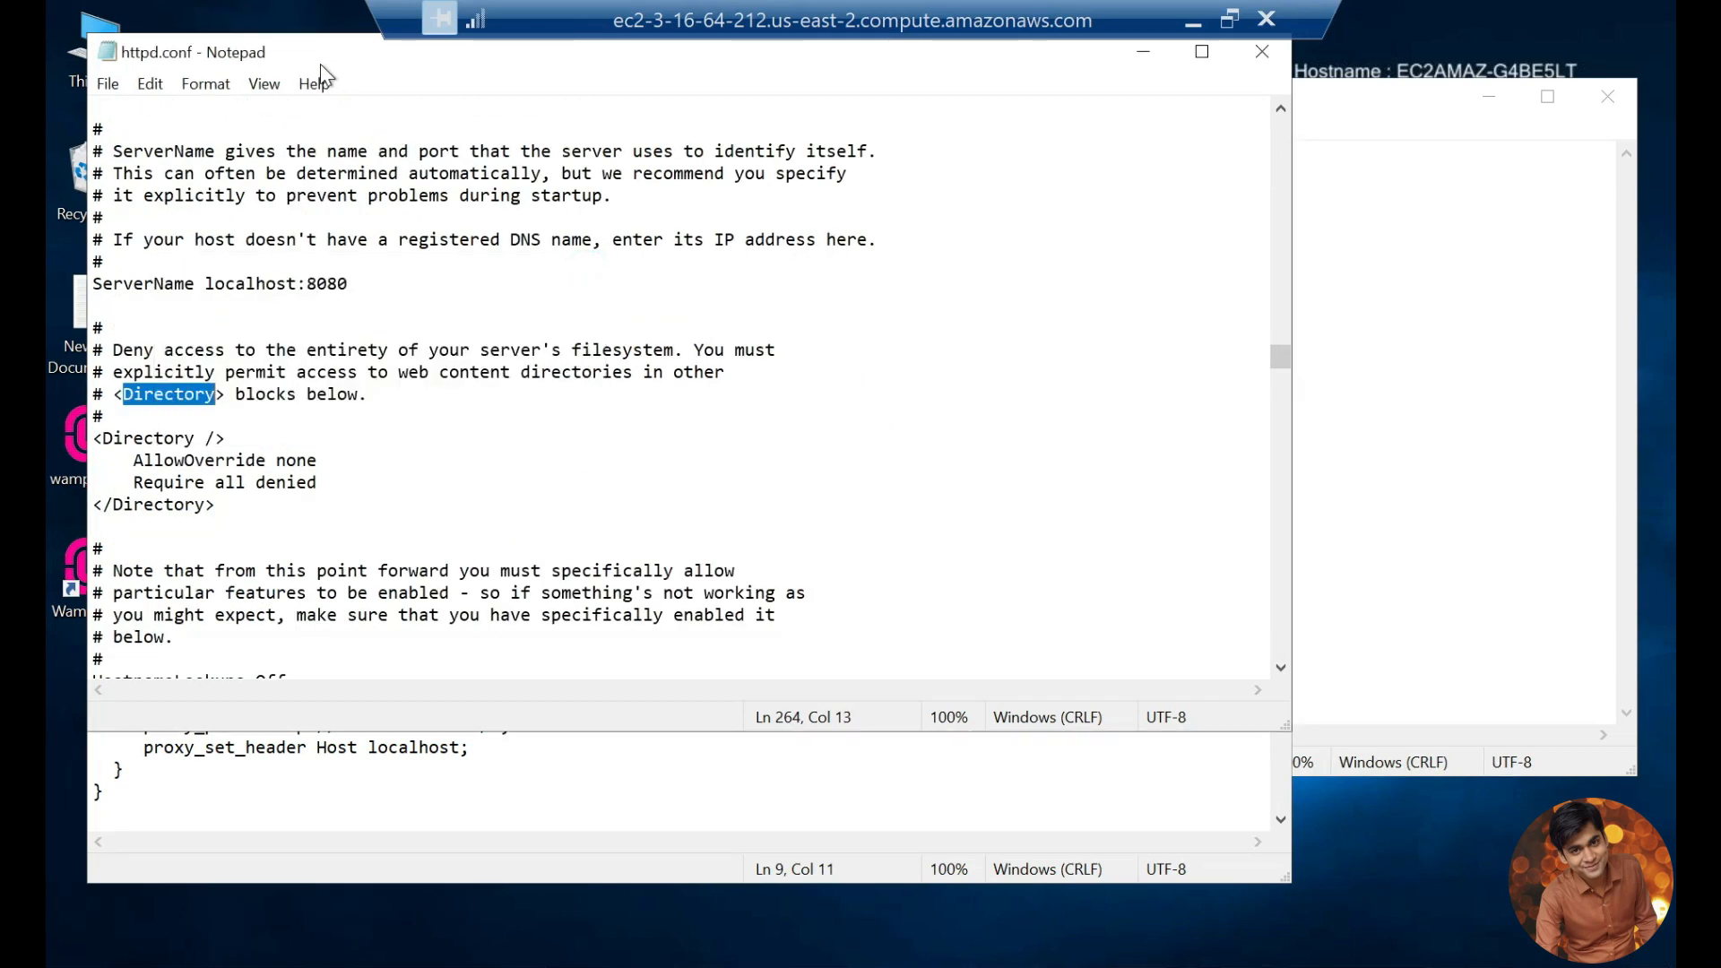
Step: Copy the "AllowOverride all" and "Require all granted" lines from the notes and move httpd.conf so both documents stay readable
left_click_drag(320, 62, 603, 87)
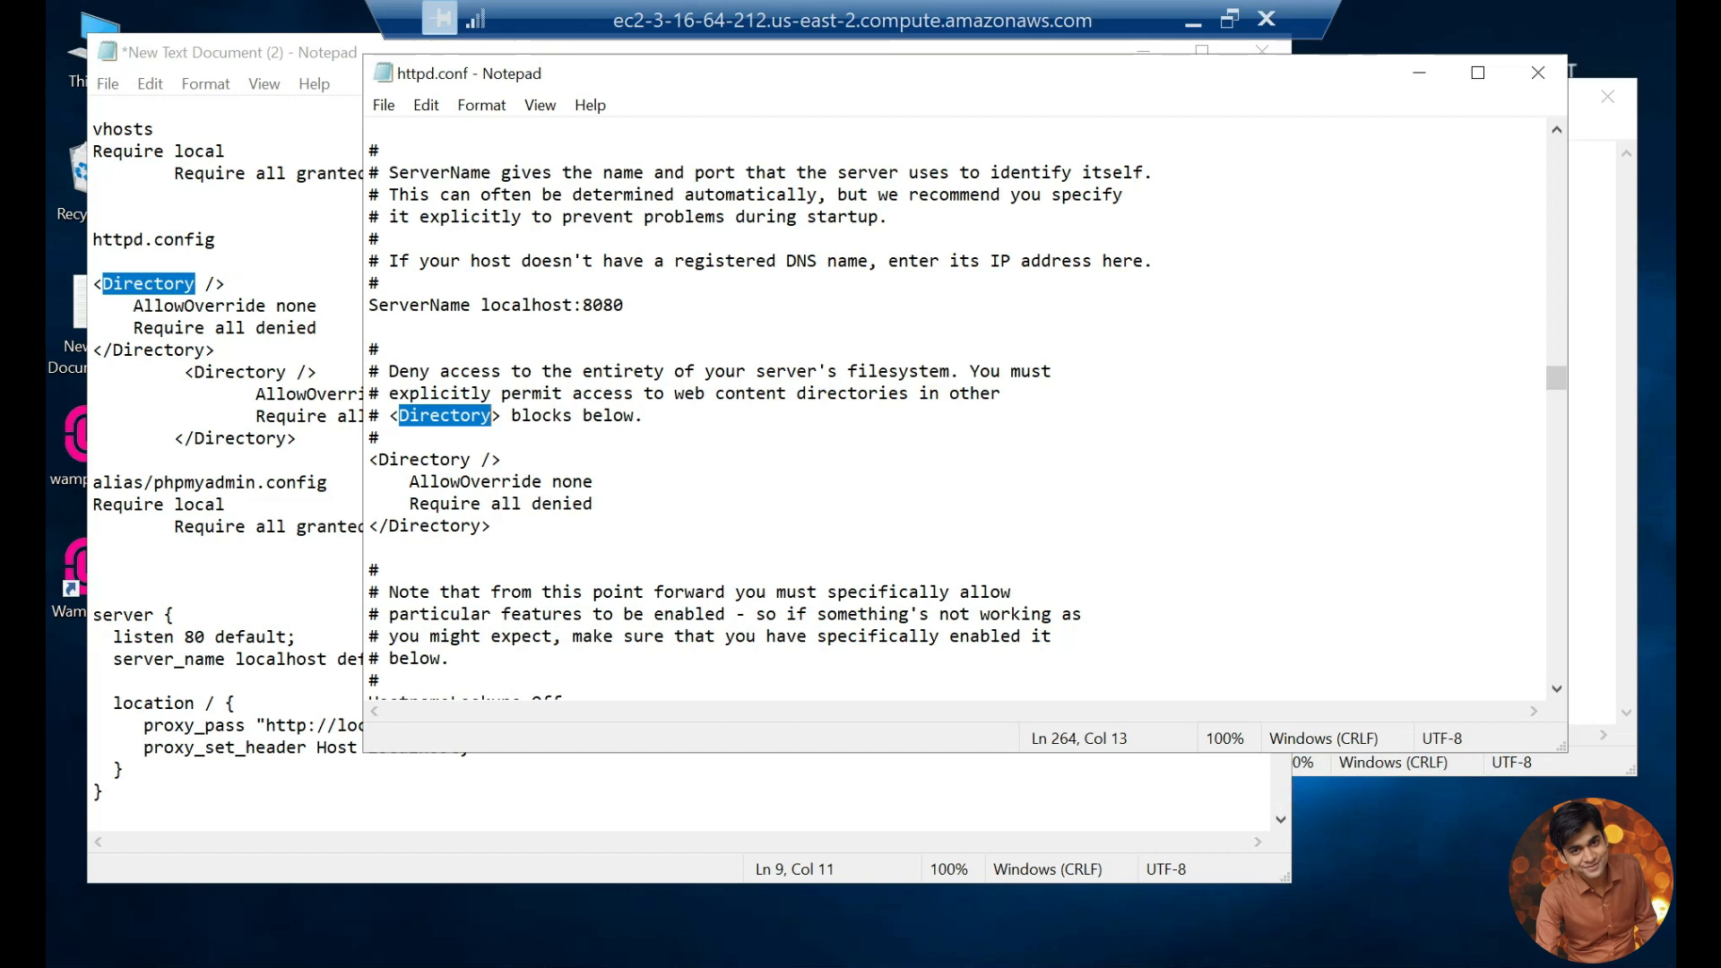
left_click(256, 395)
left_click_drag(256, 394, 449, 416)
key("ctrl+c")
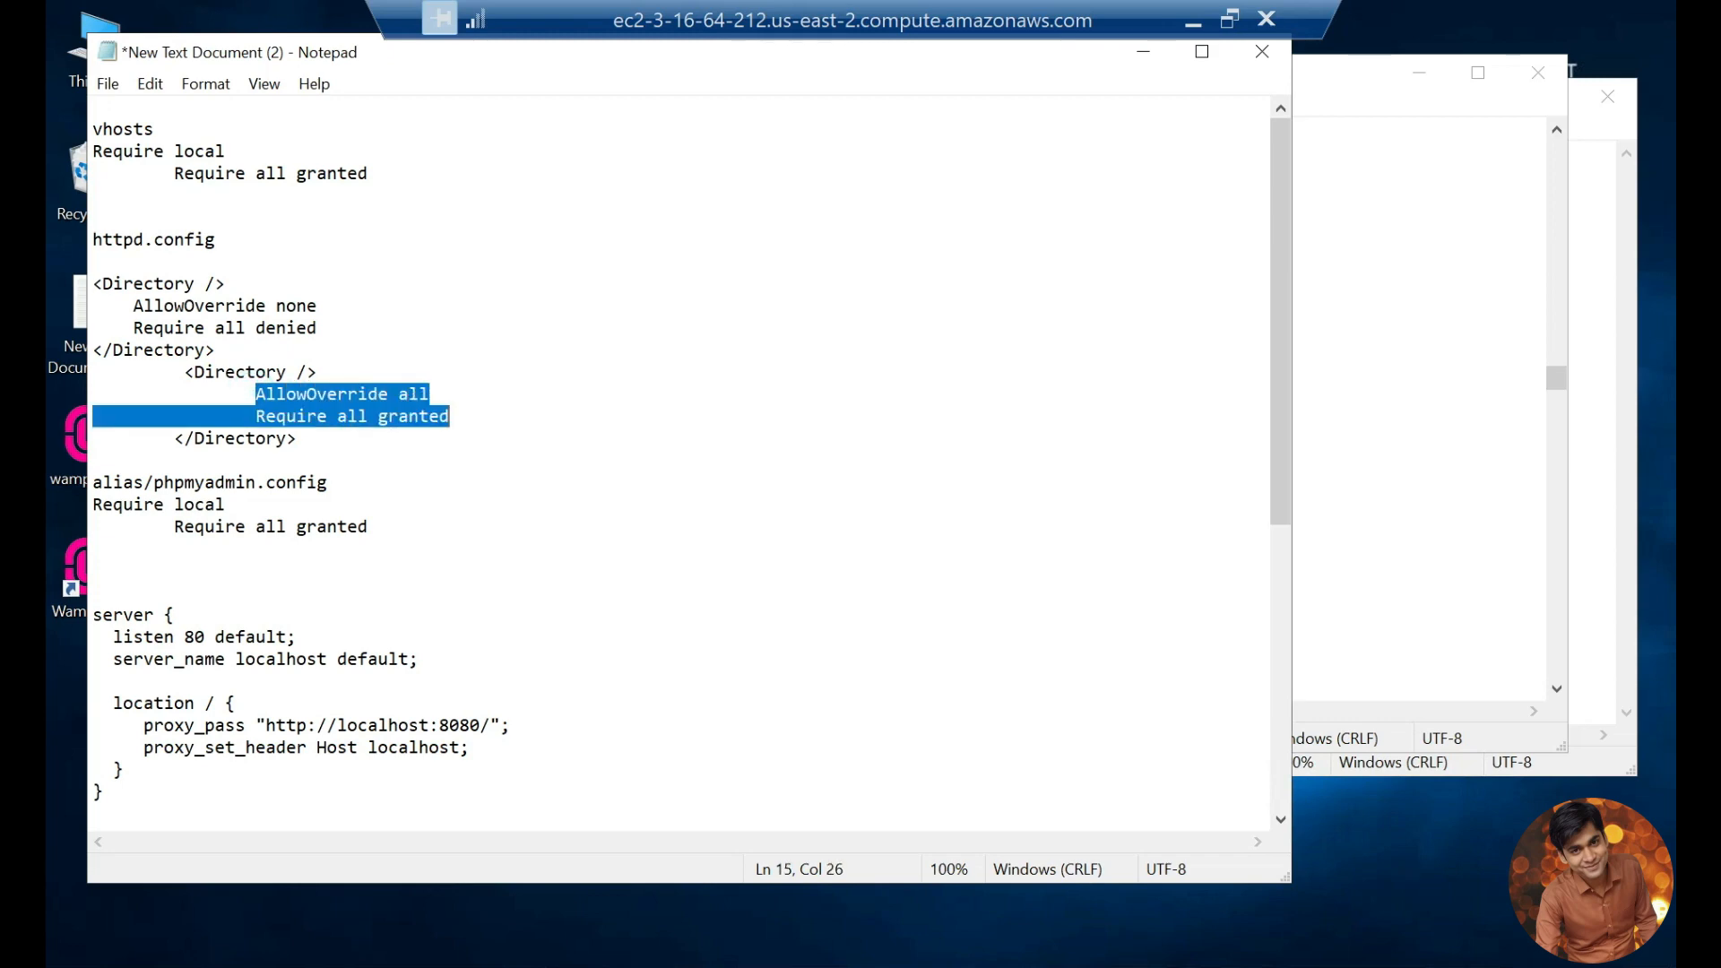
left_click(1417, 522)
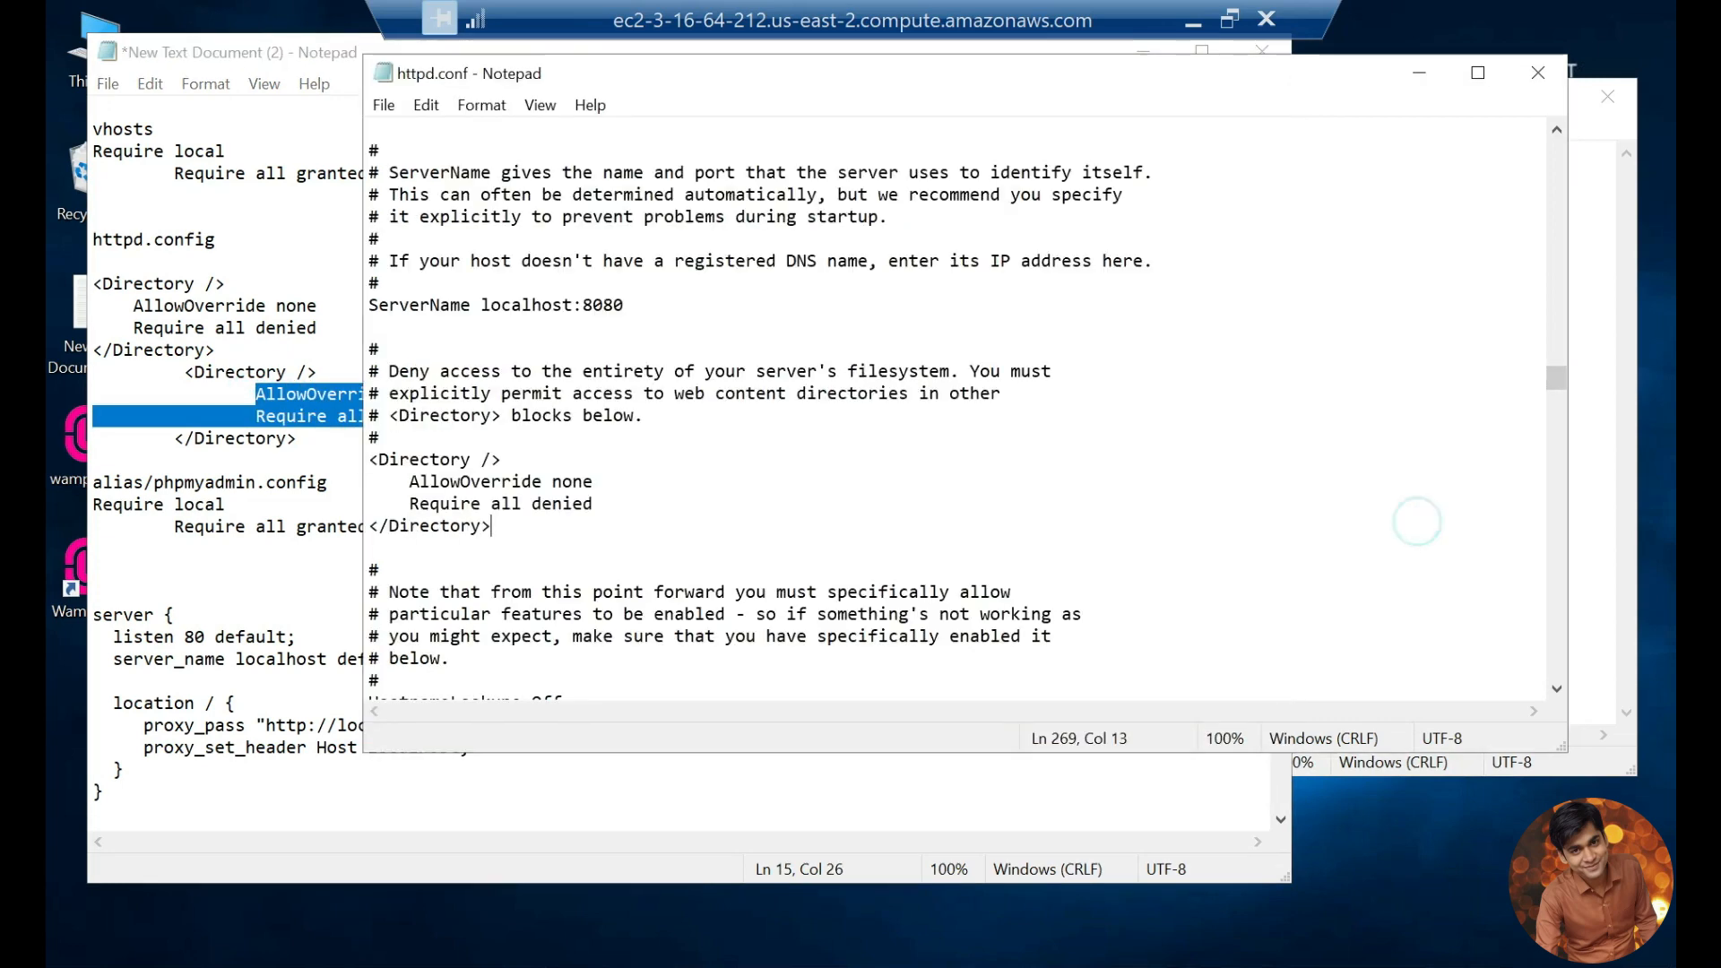
left_click_drag(695, 67, 797, 61)
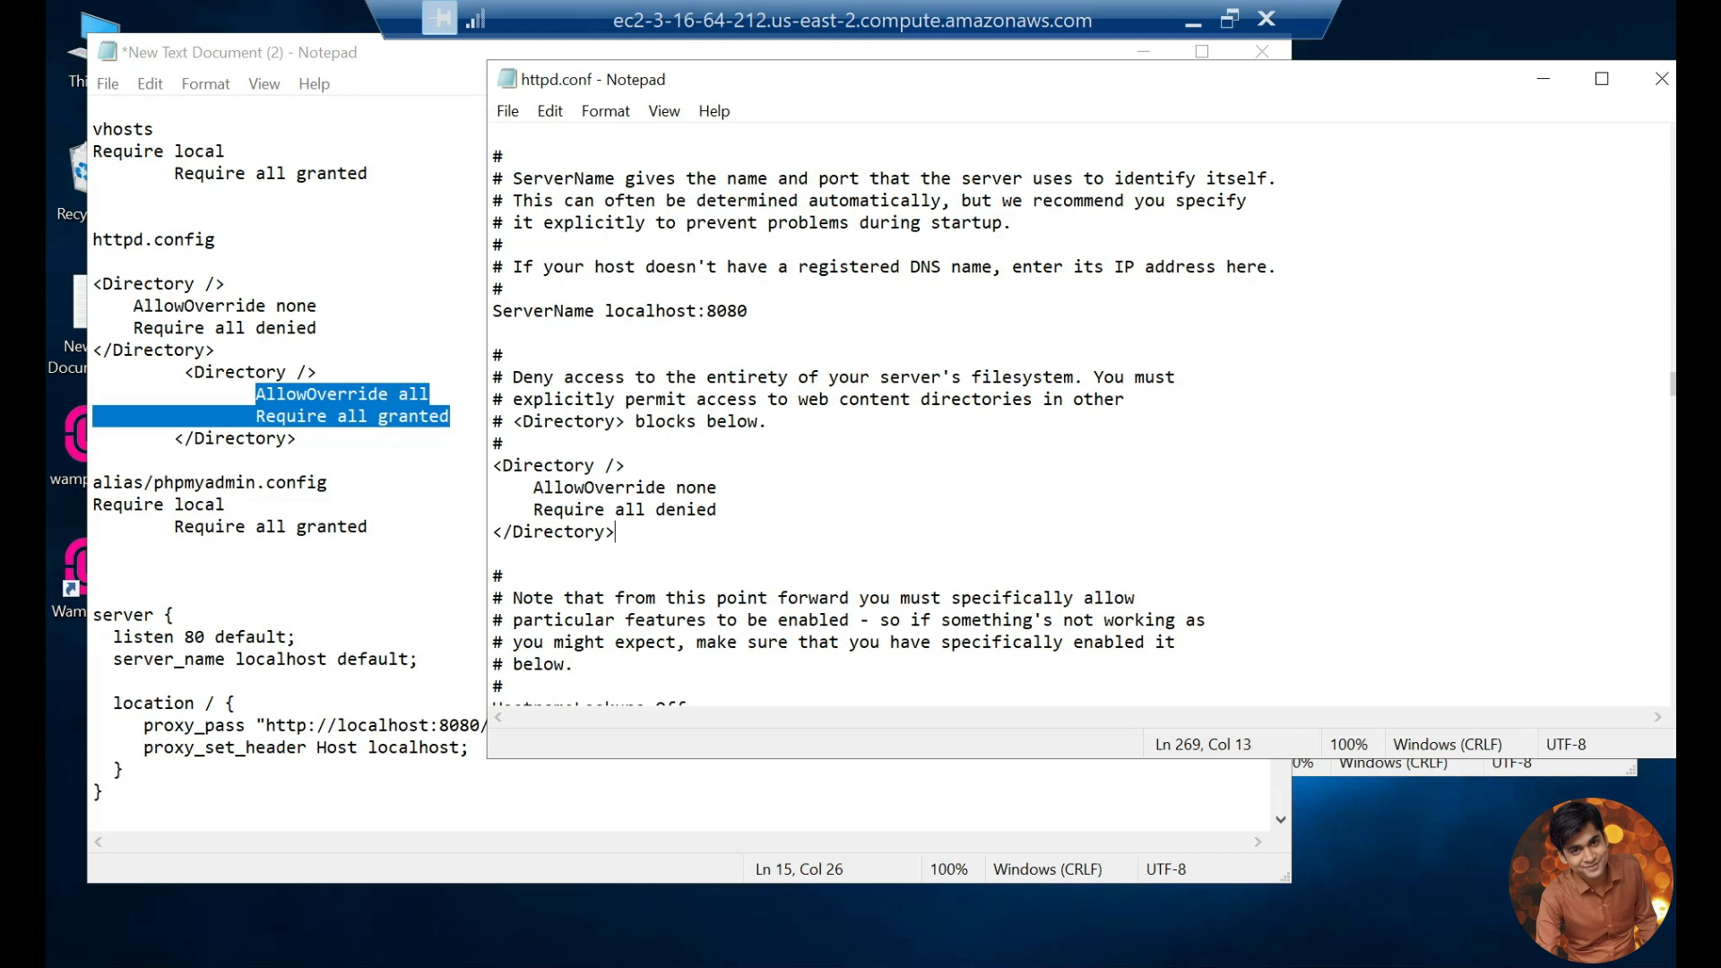
Step: Replace the two lines in httpd.conf's <Directory /> block with "AllowOverride all" and "Require all granted", fix the indentation, and save
left_click_drag(717, 509, 533, 487)
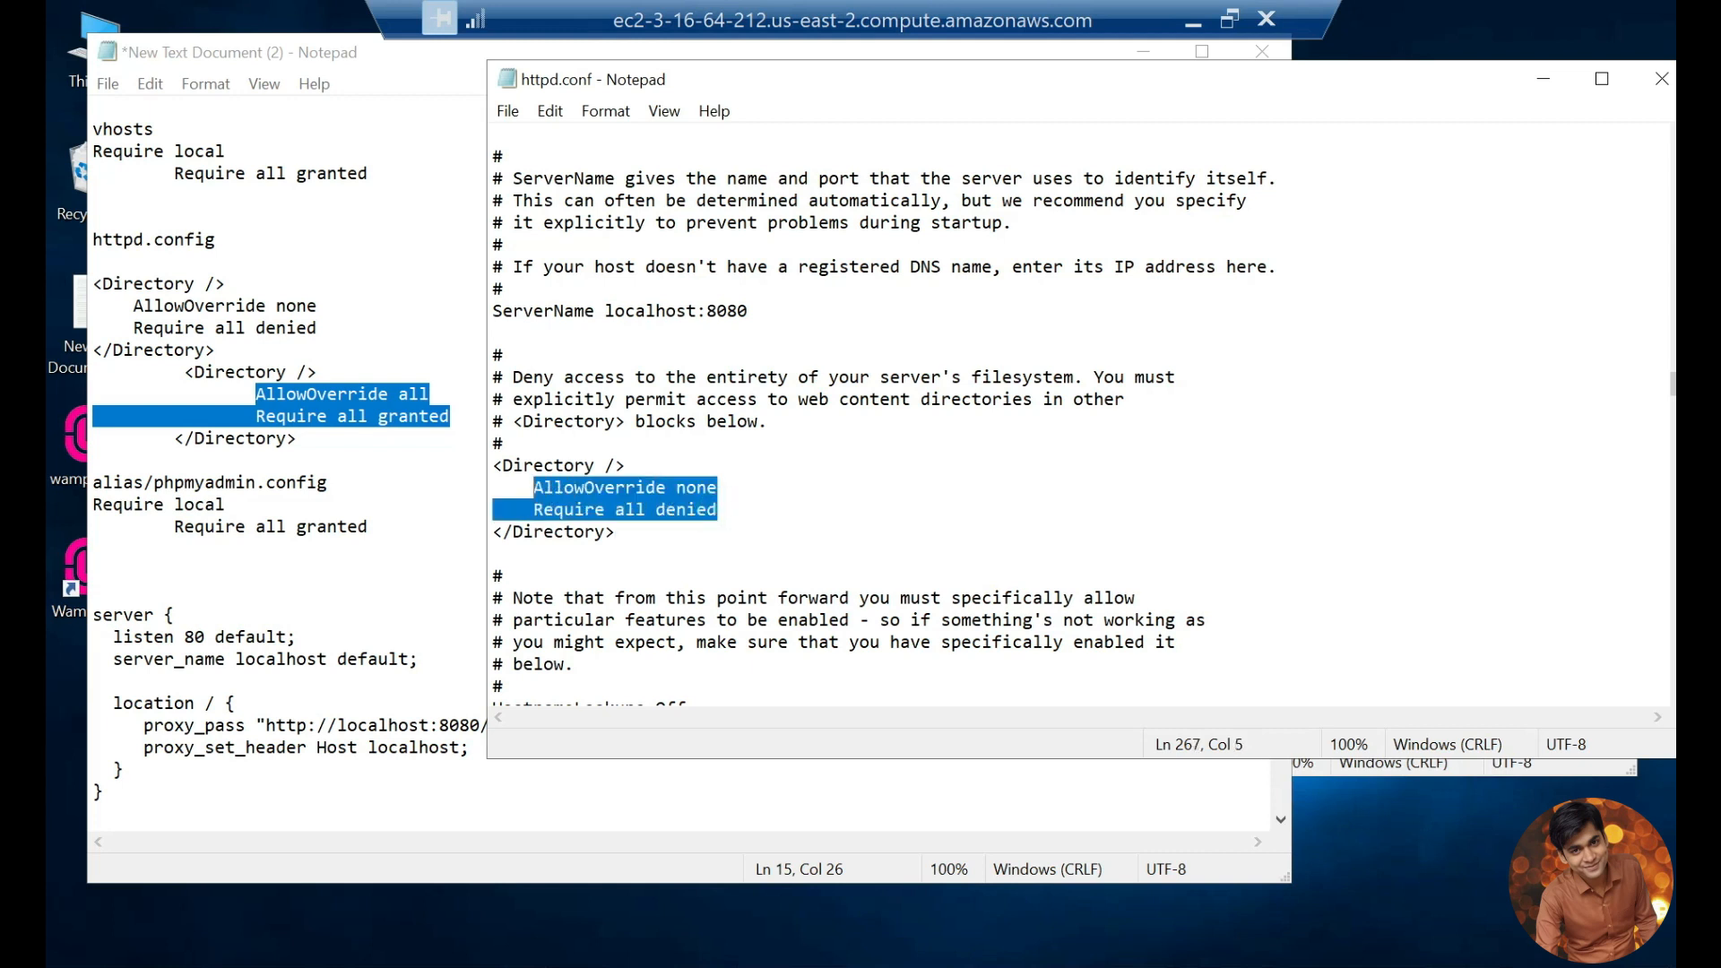
key("ctrl+v")
left_click_drag(656, 509, 533, 509)
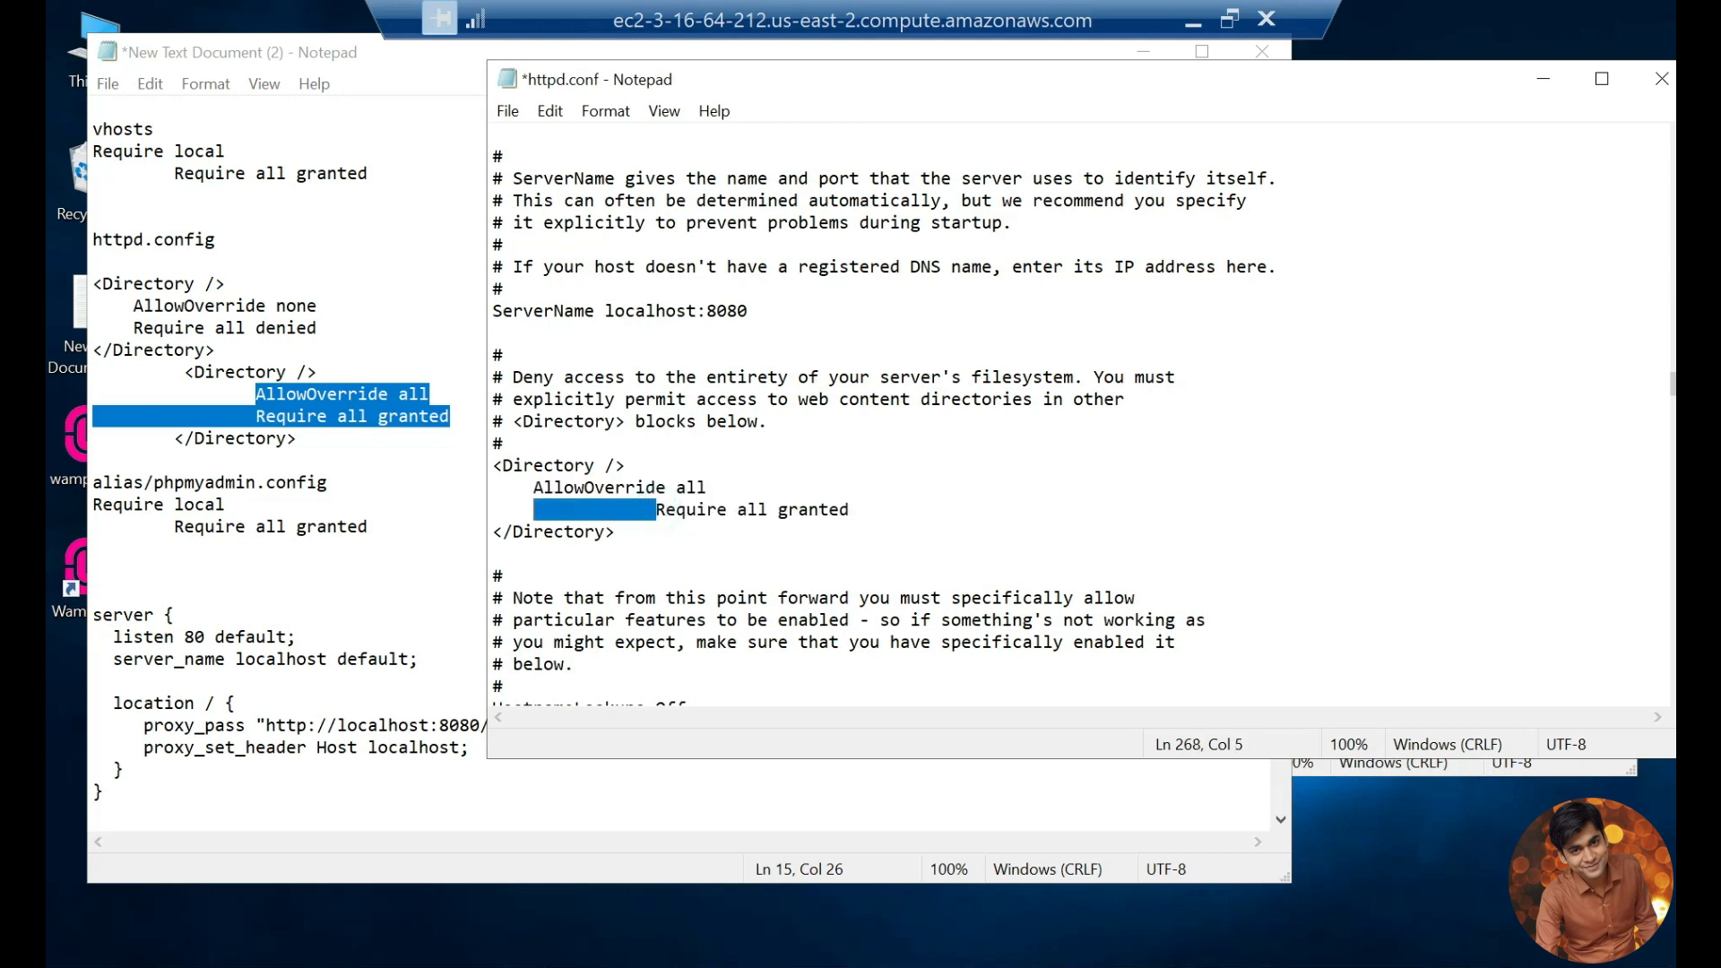
key("BackSpace")
key("ctrl+s")
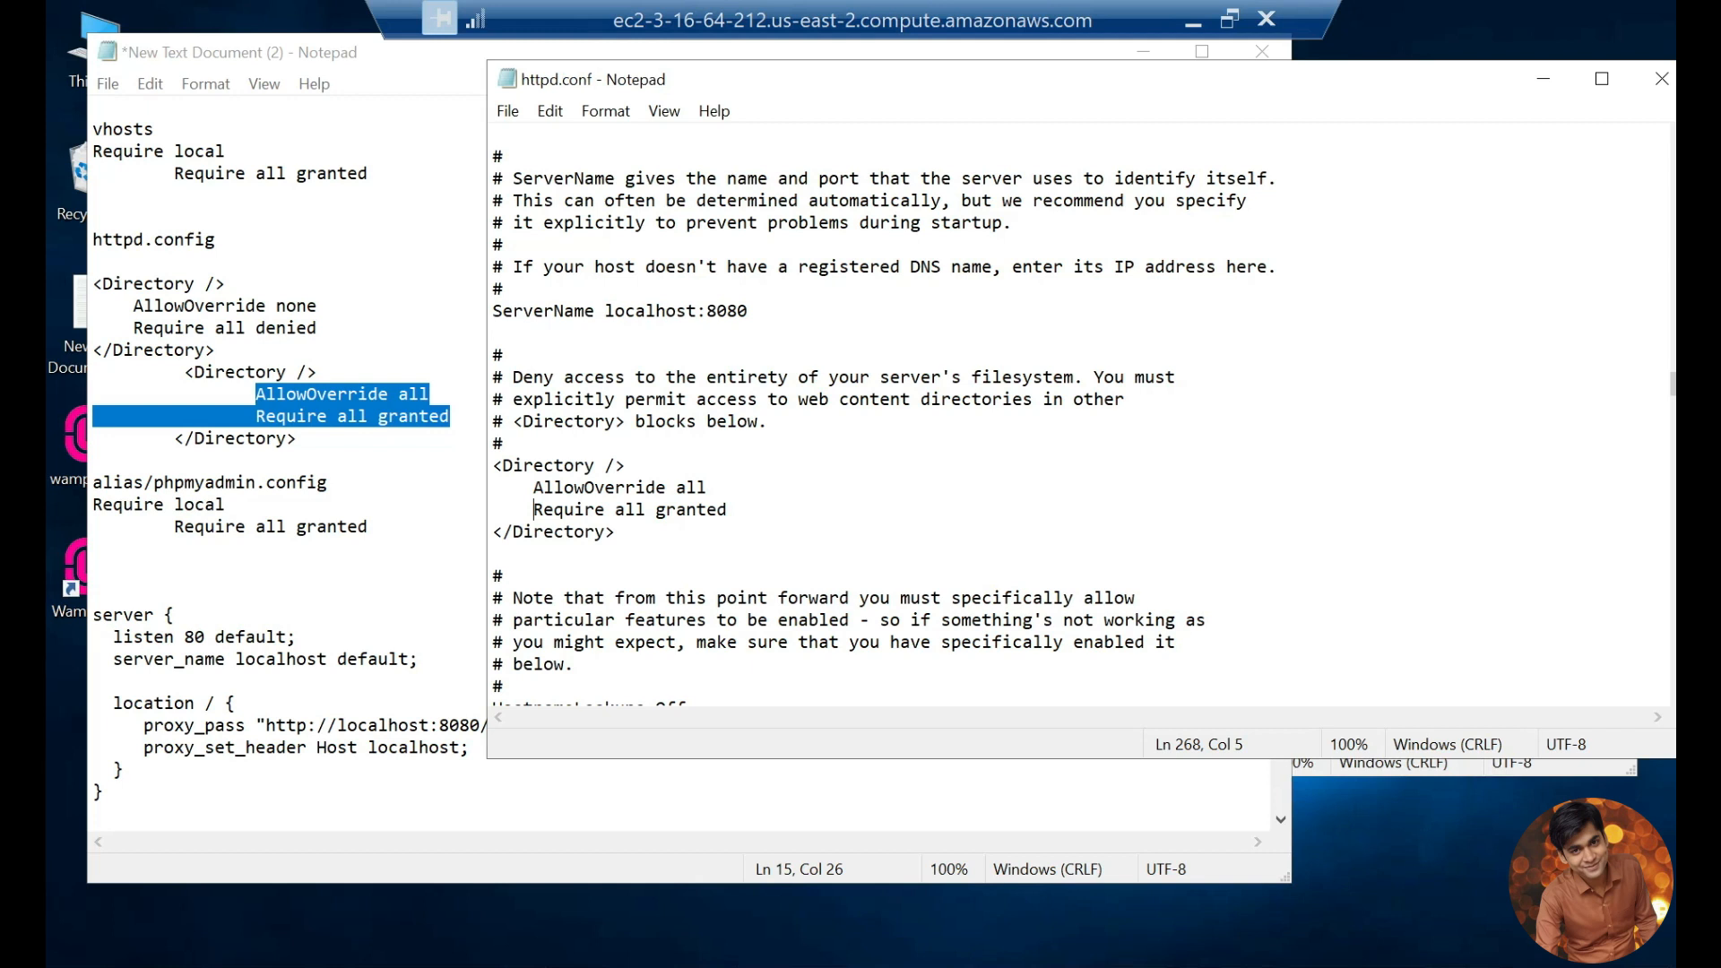
Step: Restart all WampServer services and close the httpd.conf and httpd-vhosts.conf windows
left_click(1358, 943)
left_click(1360, 940)
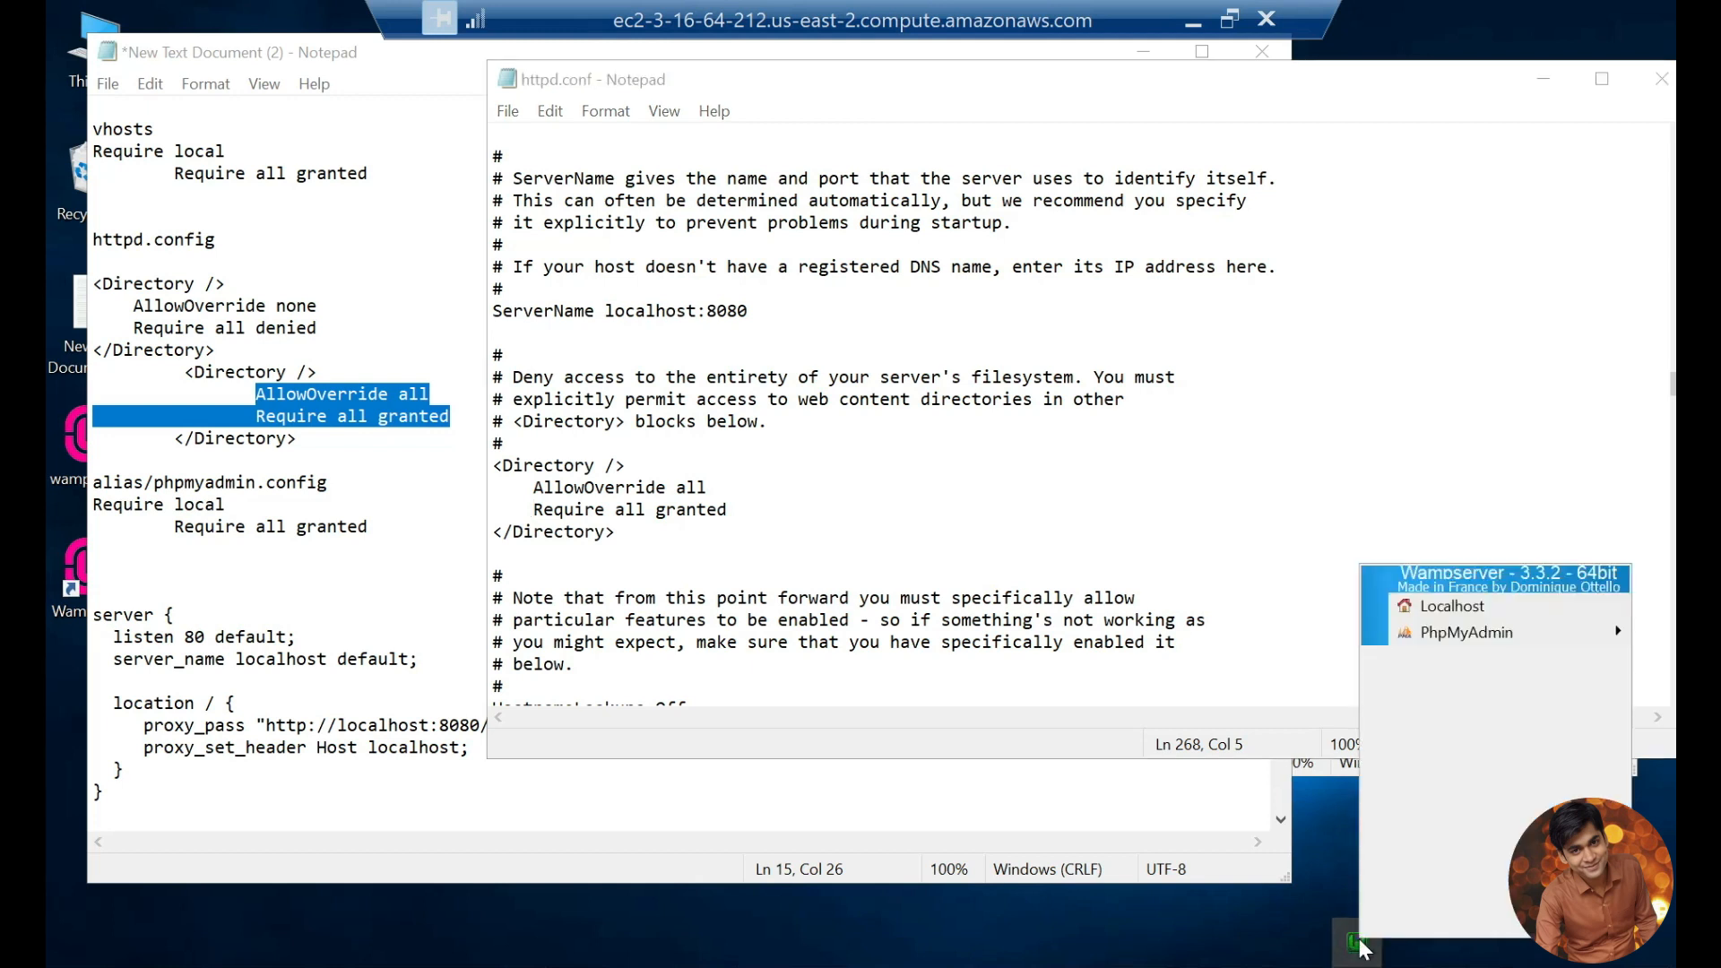
left_click(1443, 924)
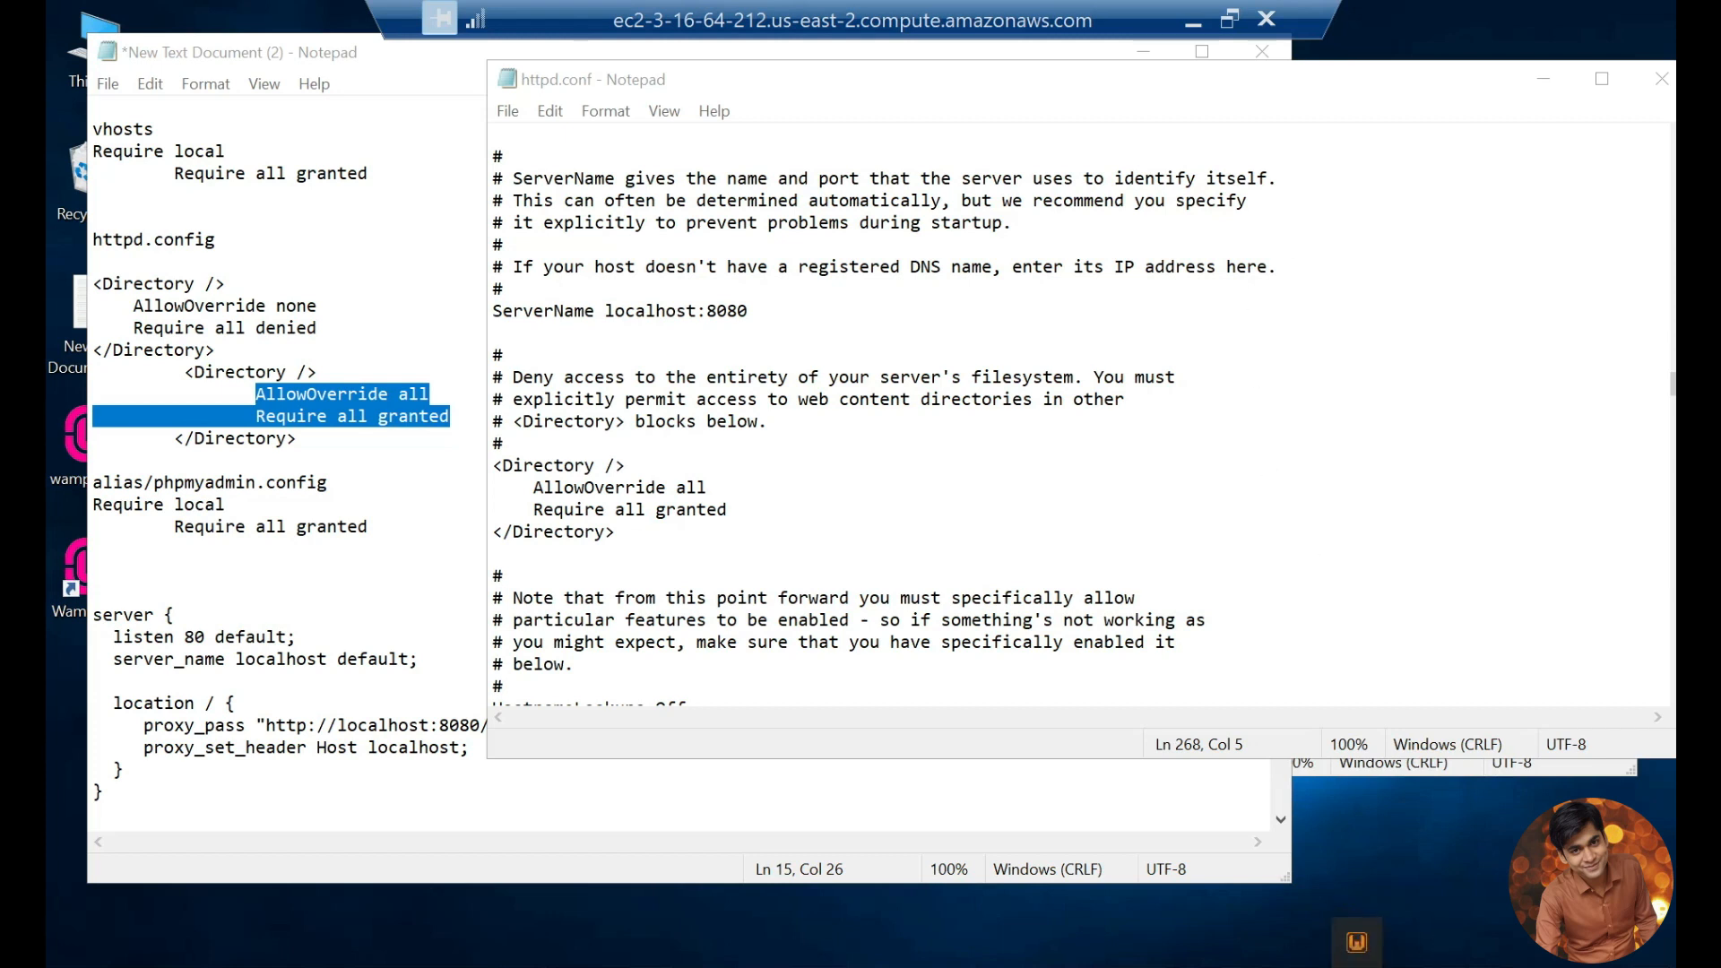
left_click(1661, 78)
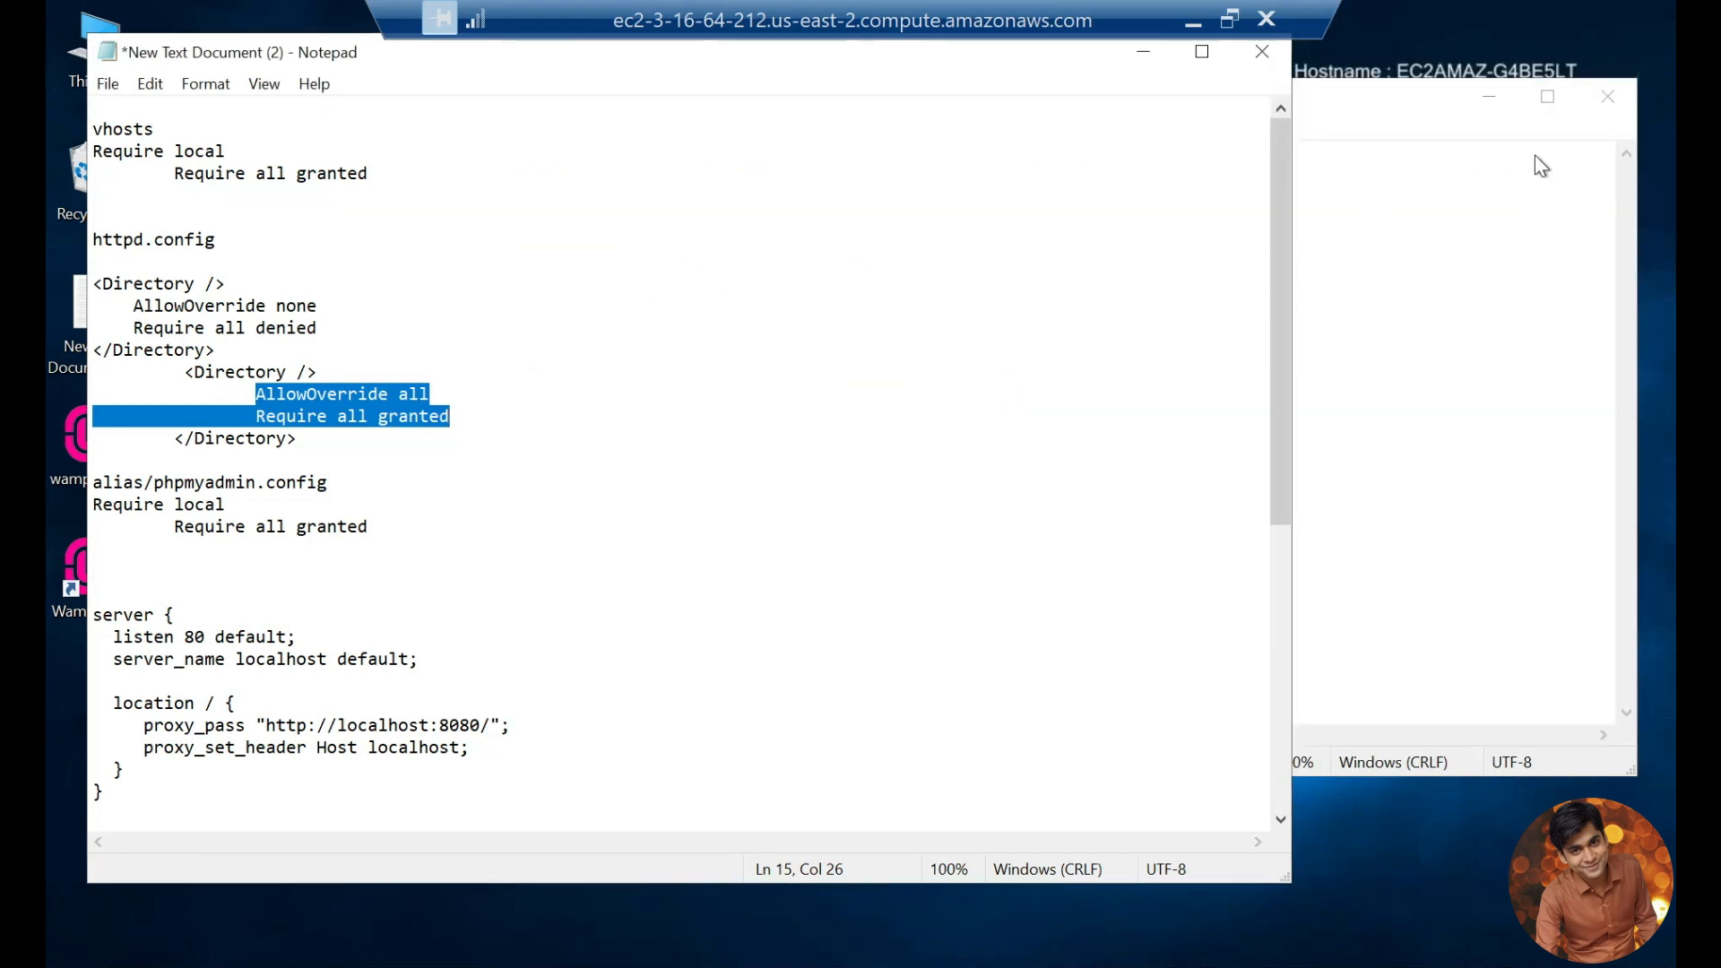
left_click(1605, 100)
Step: Review the nginx server block in the notes, minimize them, and check WampServer's service status
scroll(681, 466, "down", 3)
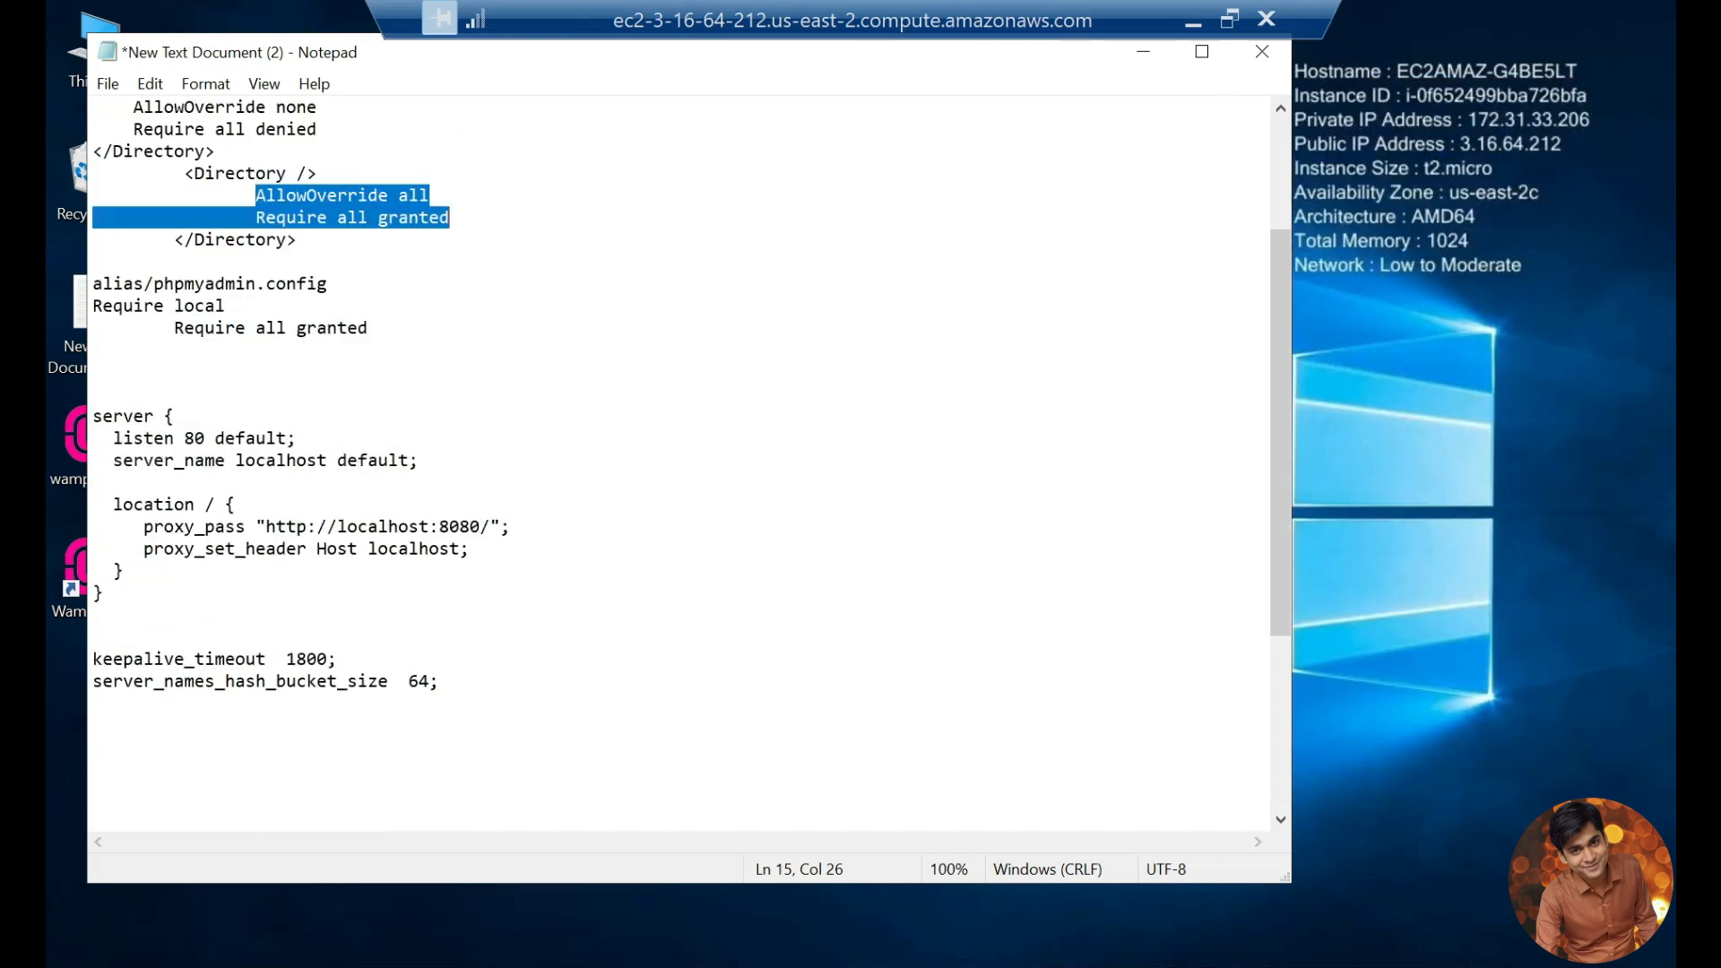
left_click_drag(104, 593, 93, 416)
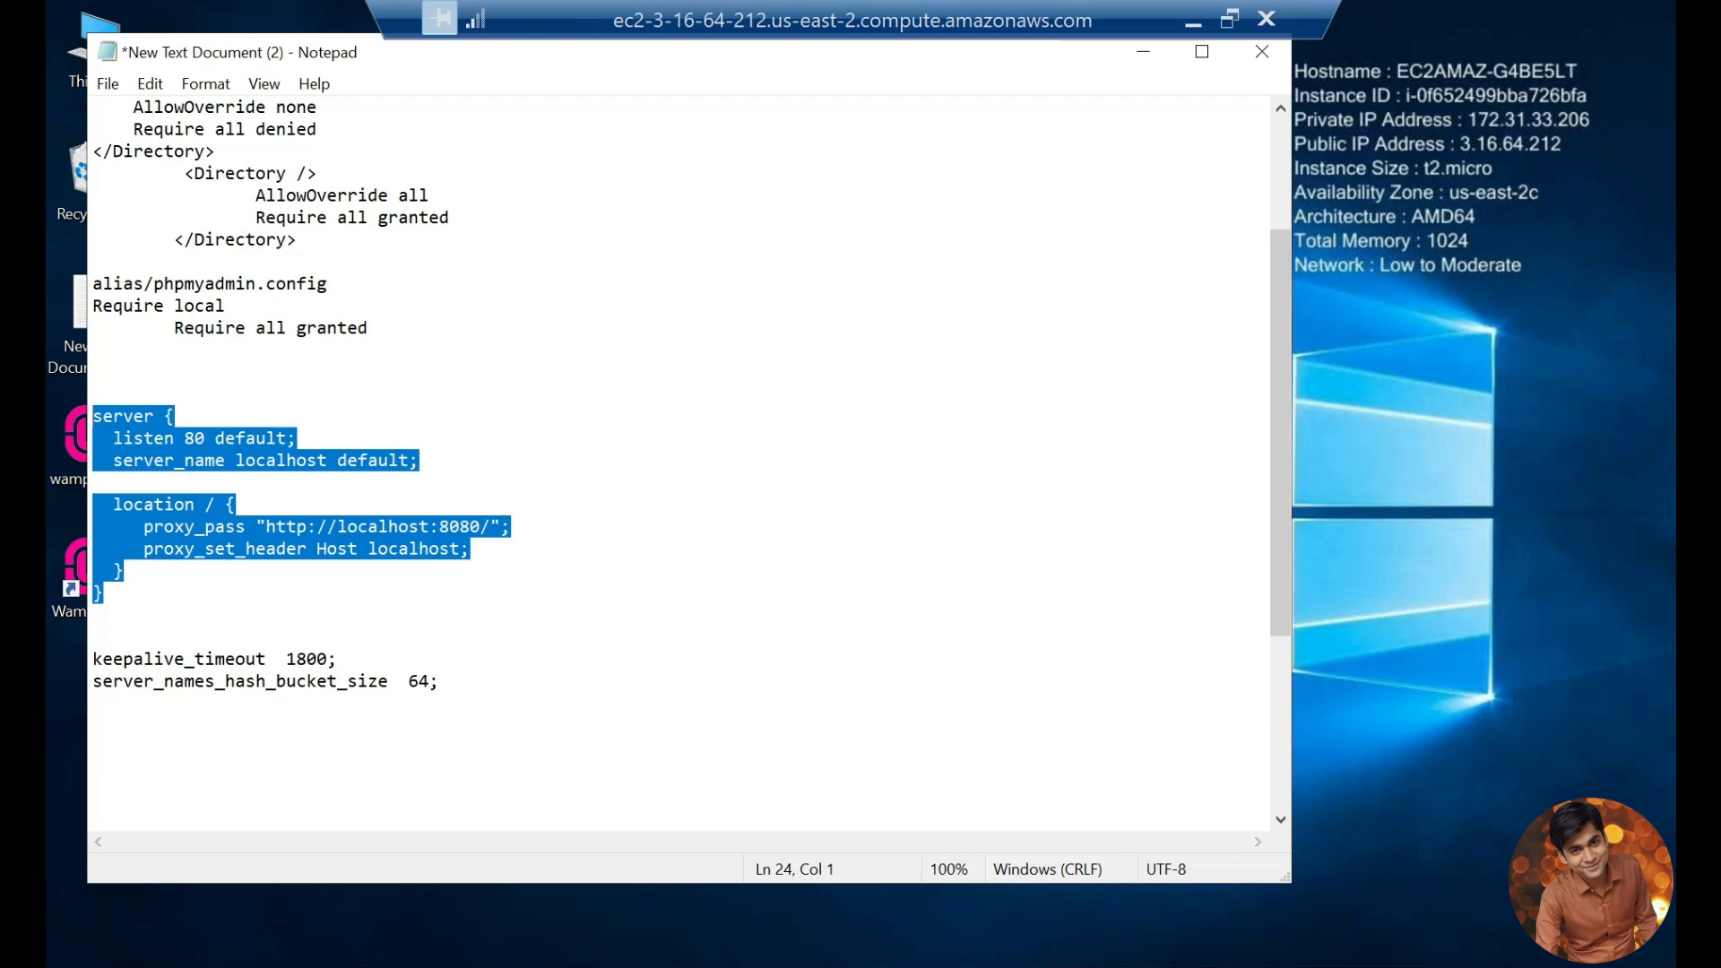
left_click(1356, 967)
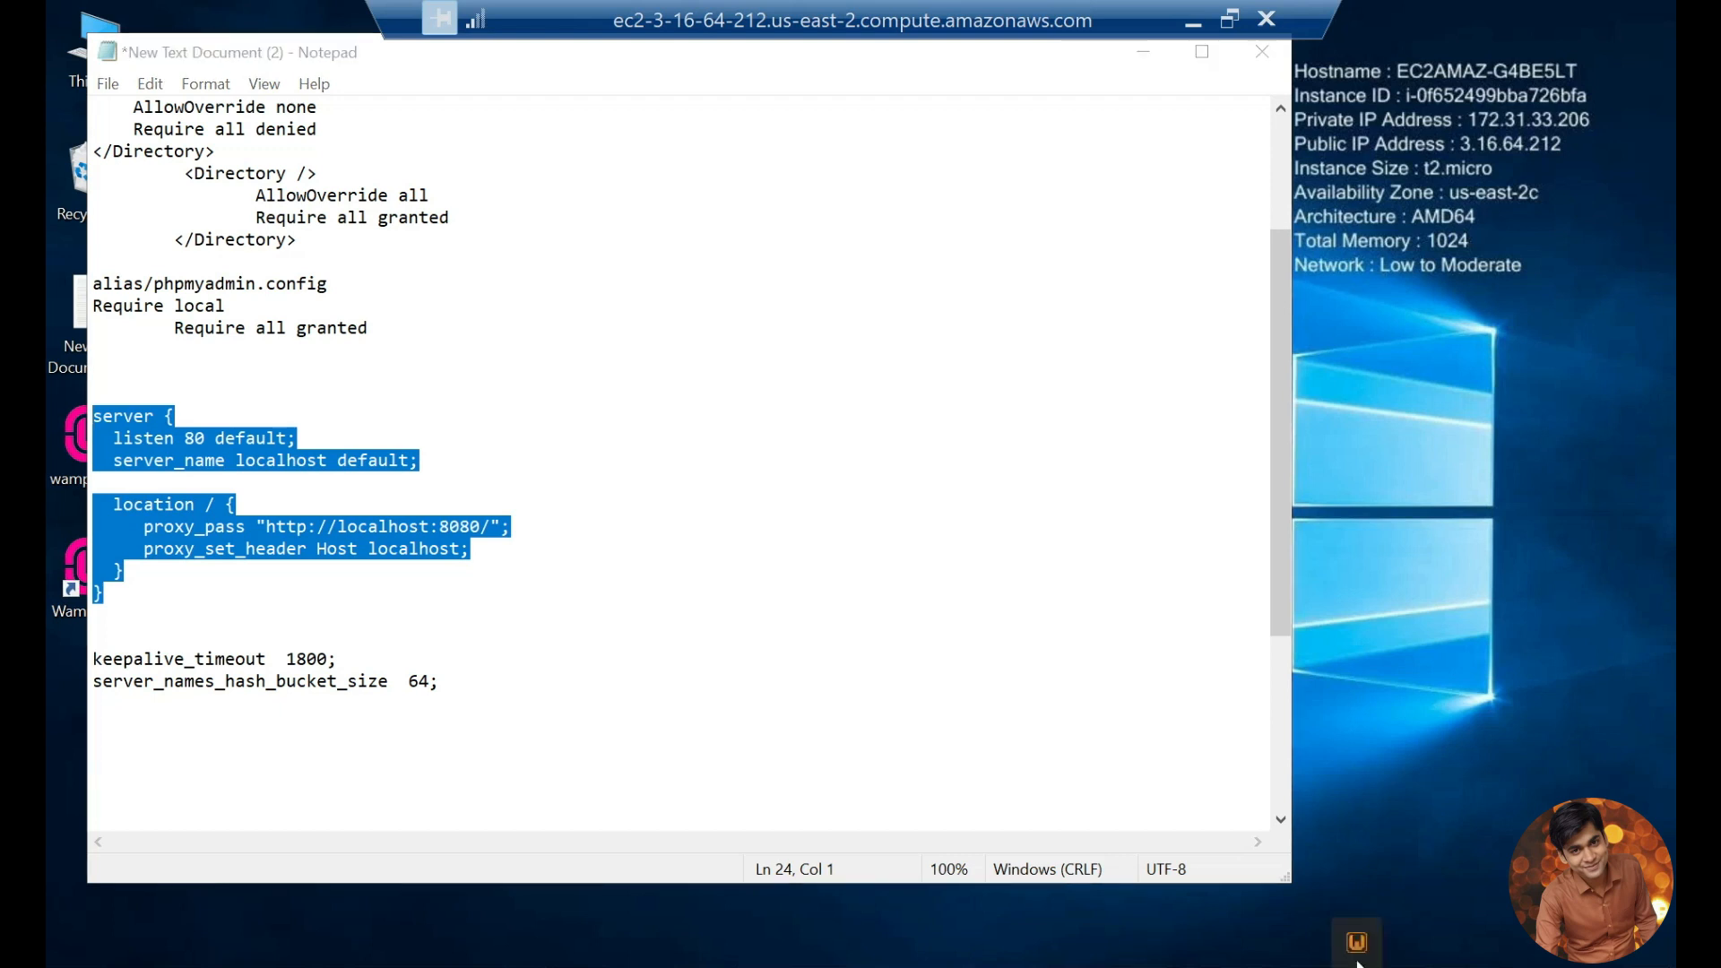
left_click(1145, 63)
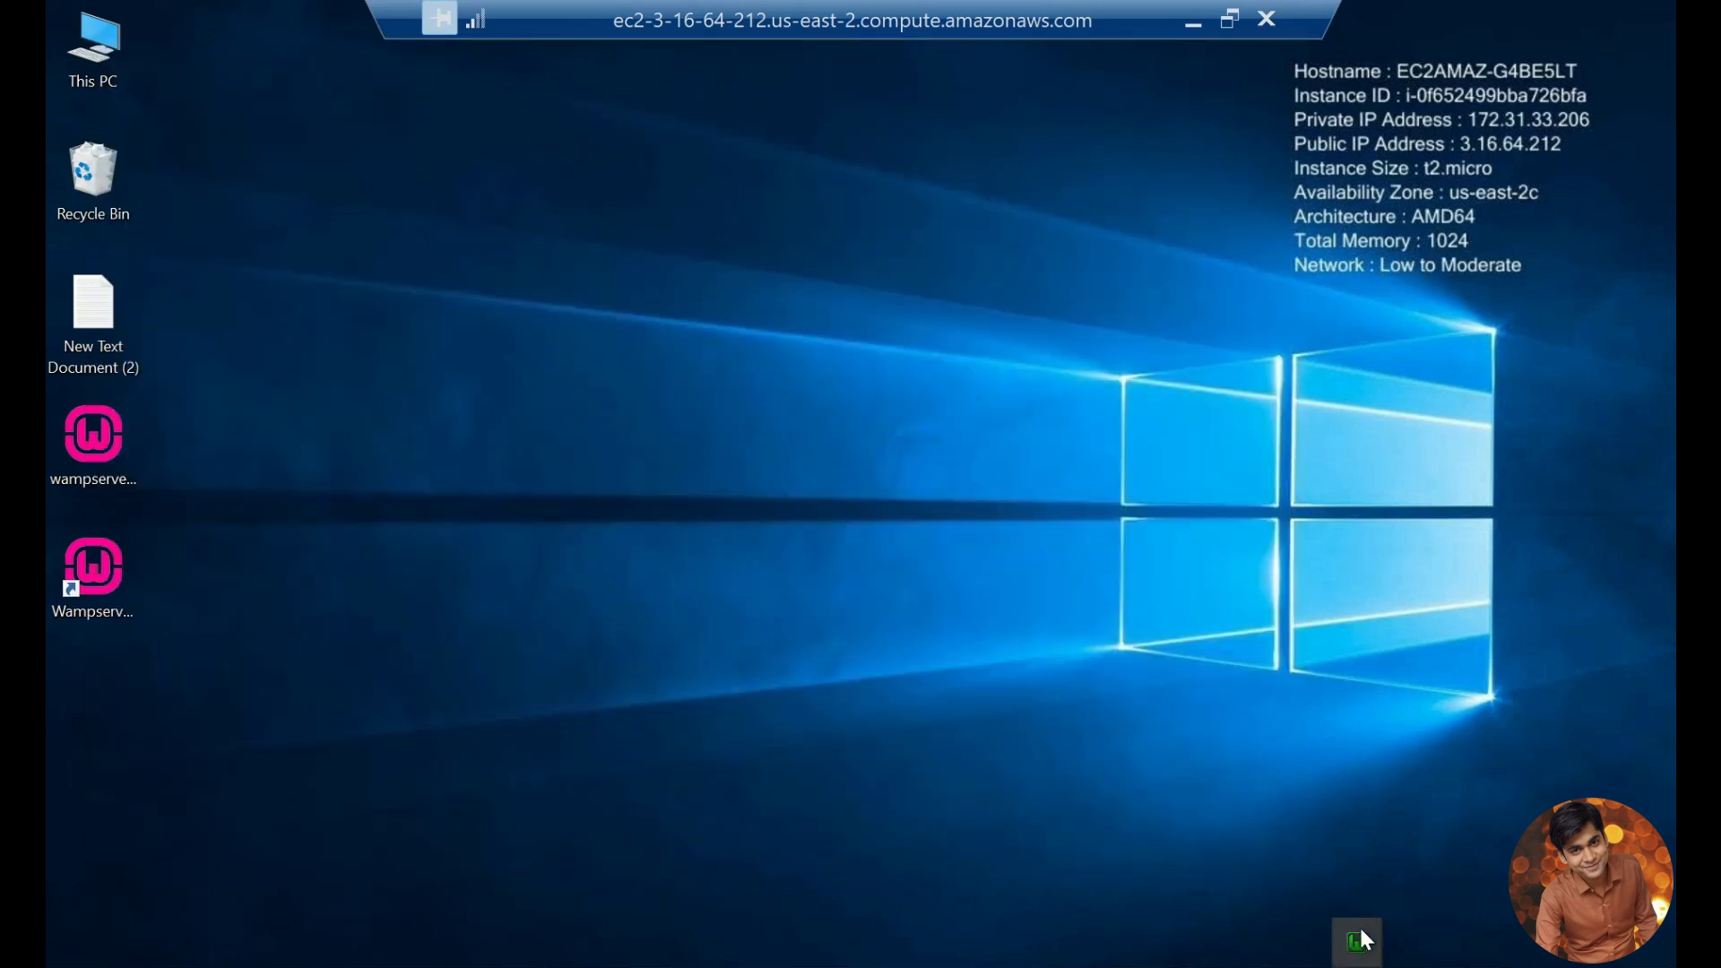
mouse_move(1361, 929)
left_click(697, 965)
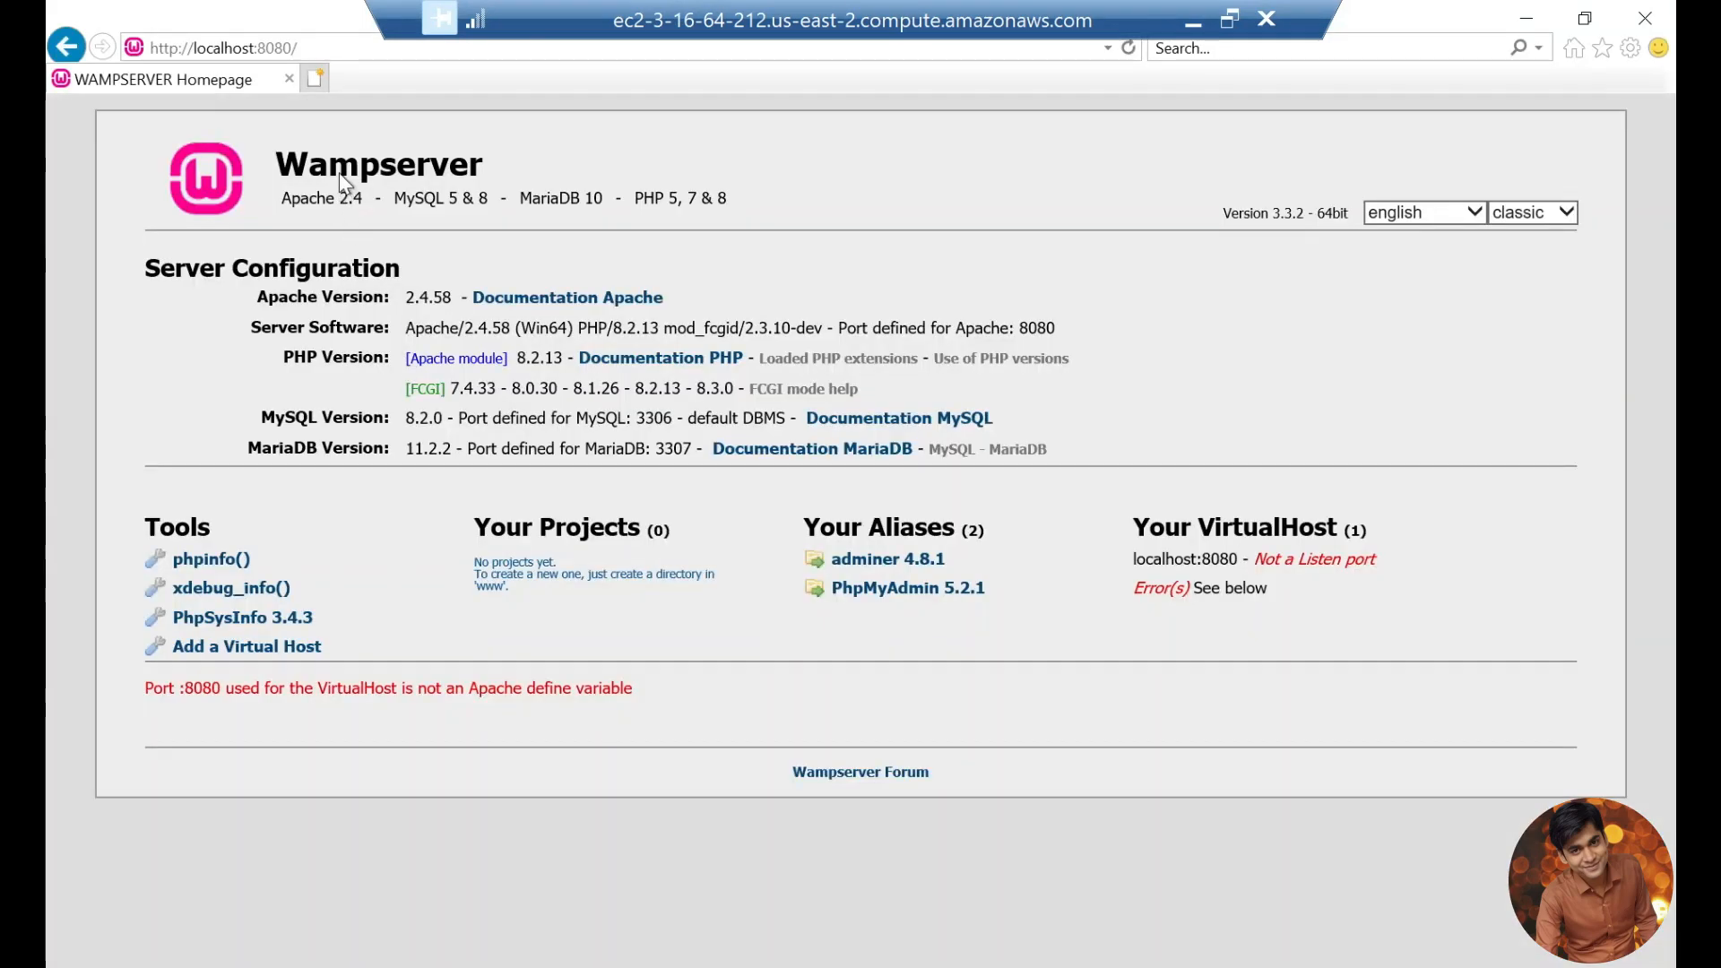
left_click(314, 80)
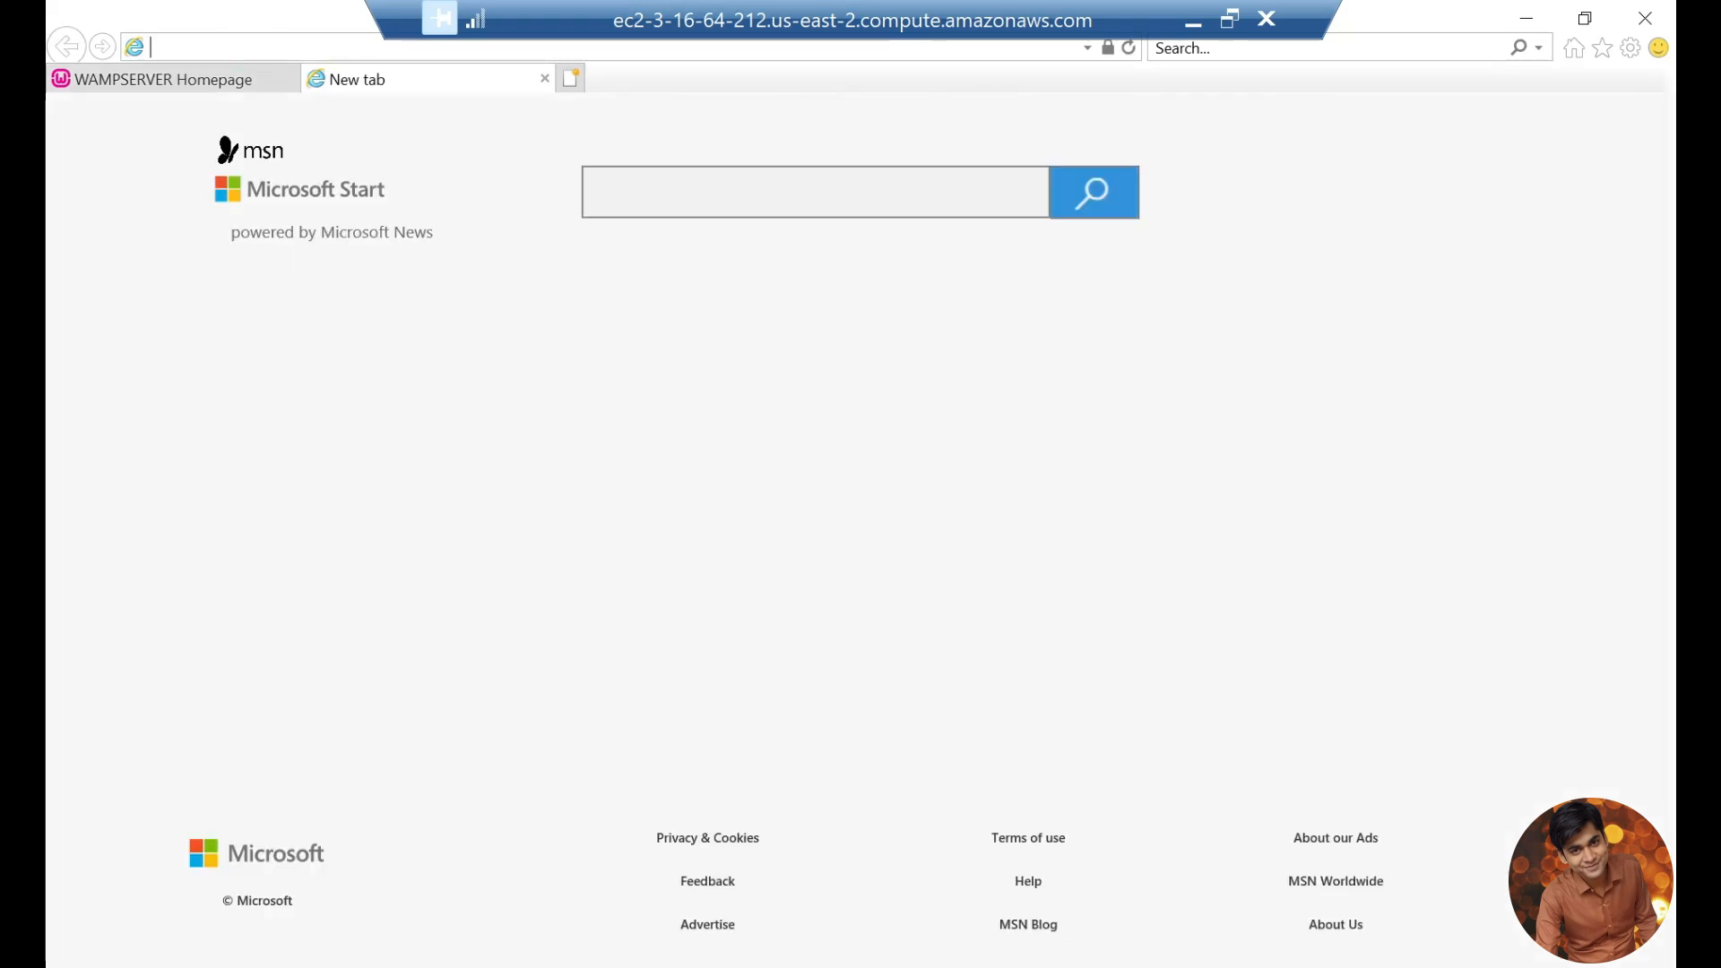
type("172.31.33.206")
key("Return")
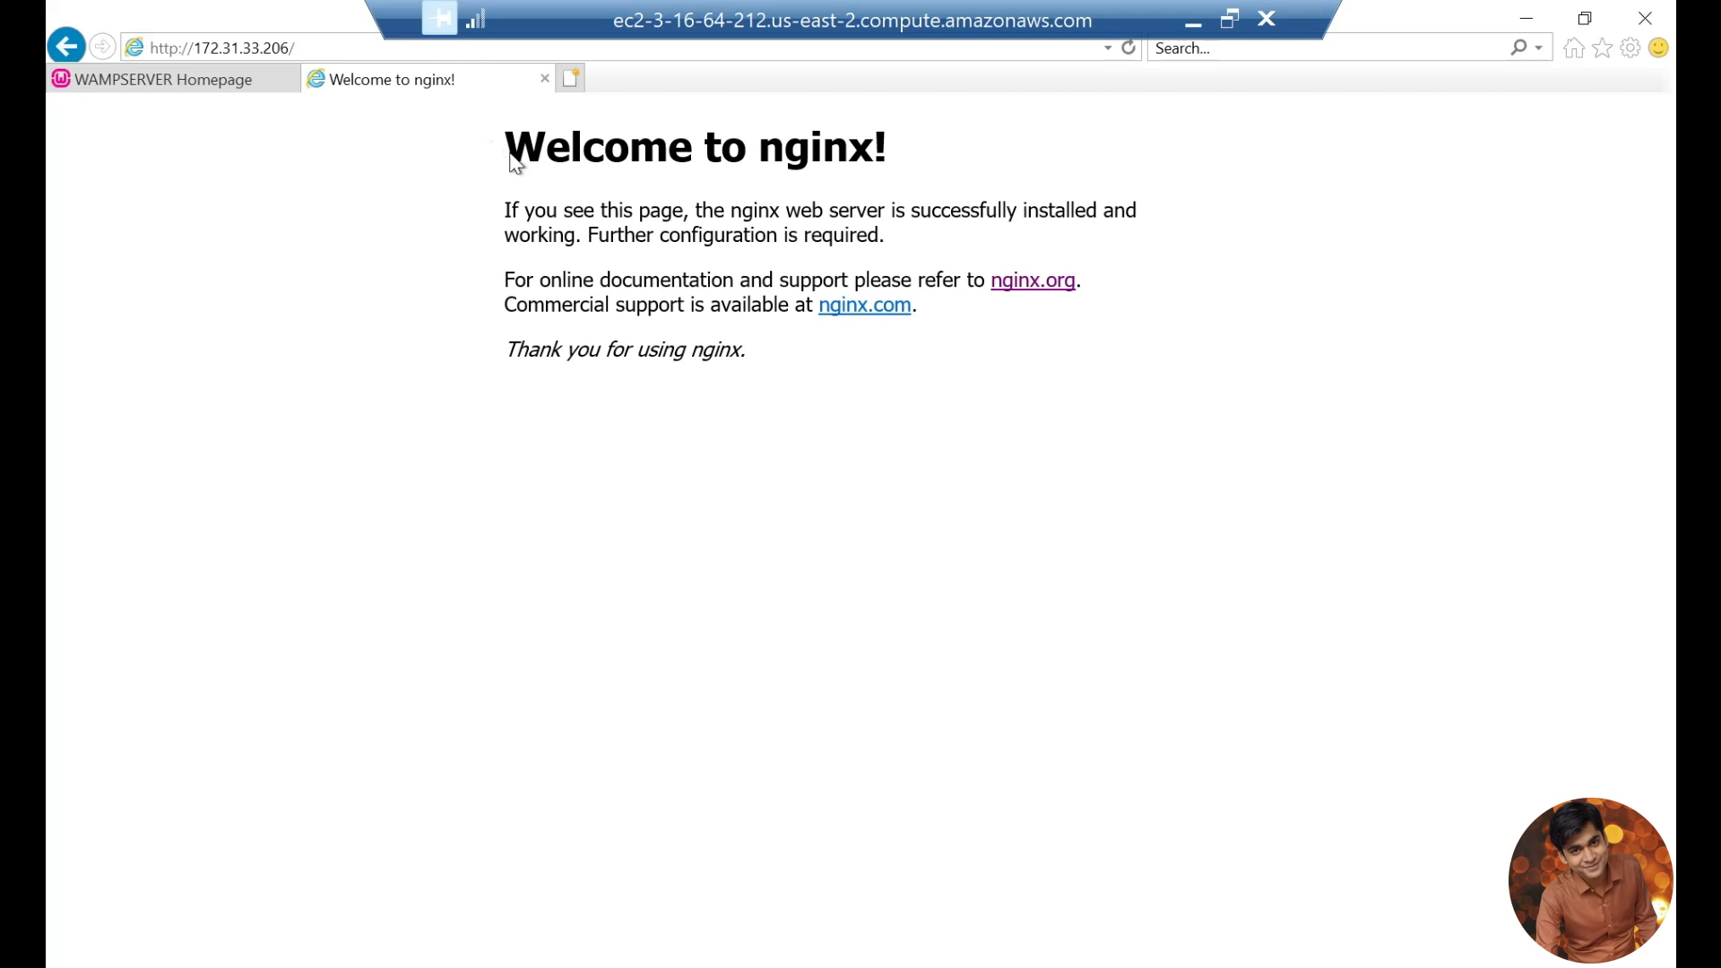
left_click_drag(491, 144, 806, 359)
left_click(806, 359)
left_click(1191, 27)
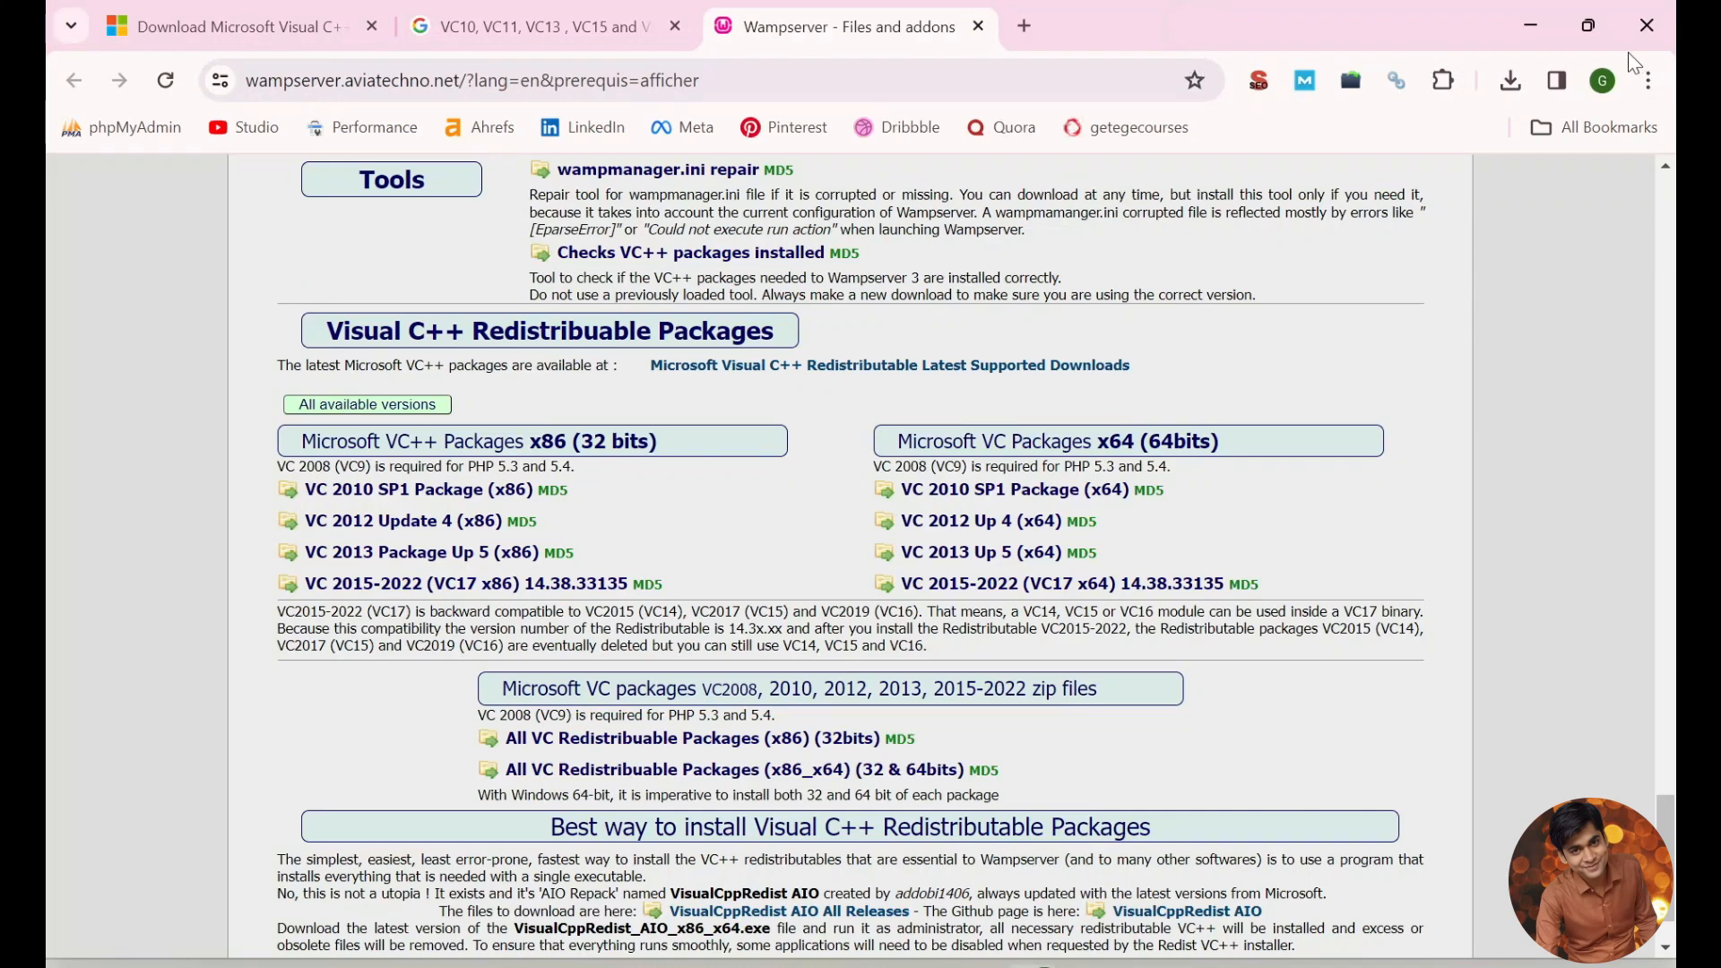
left_click(1531, 25)
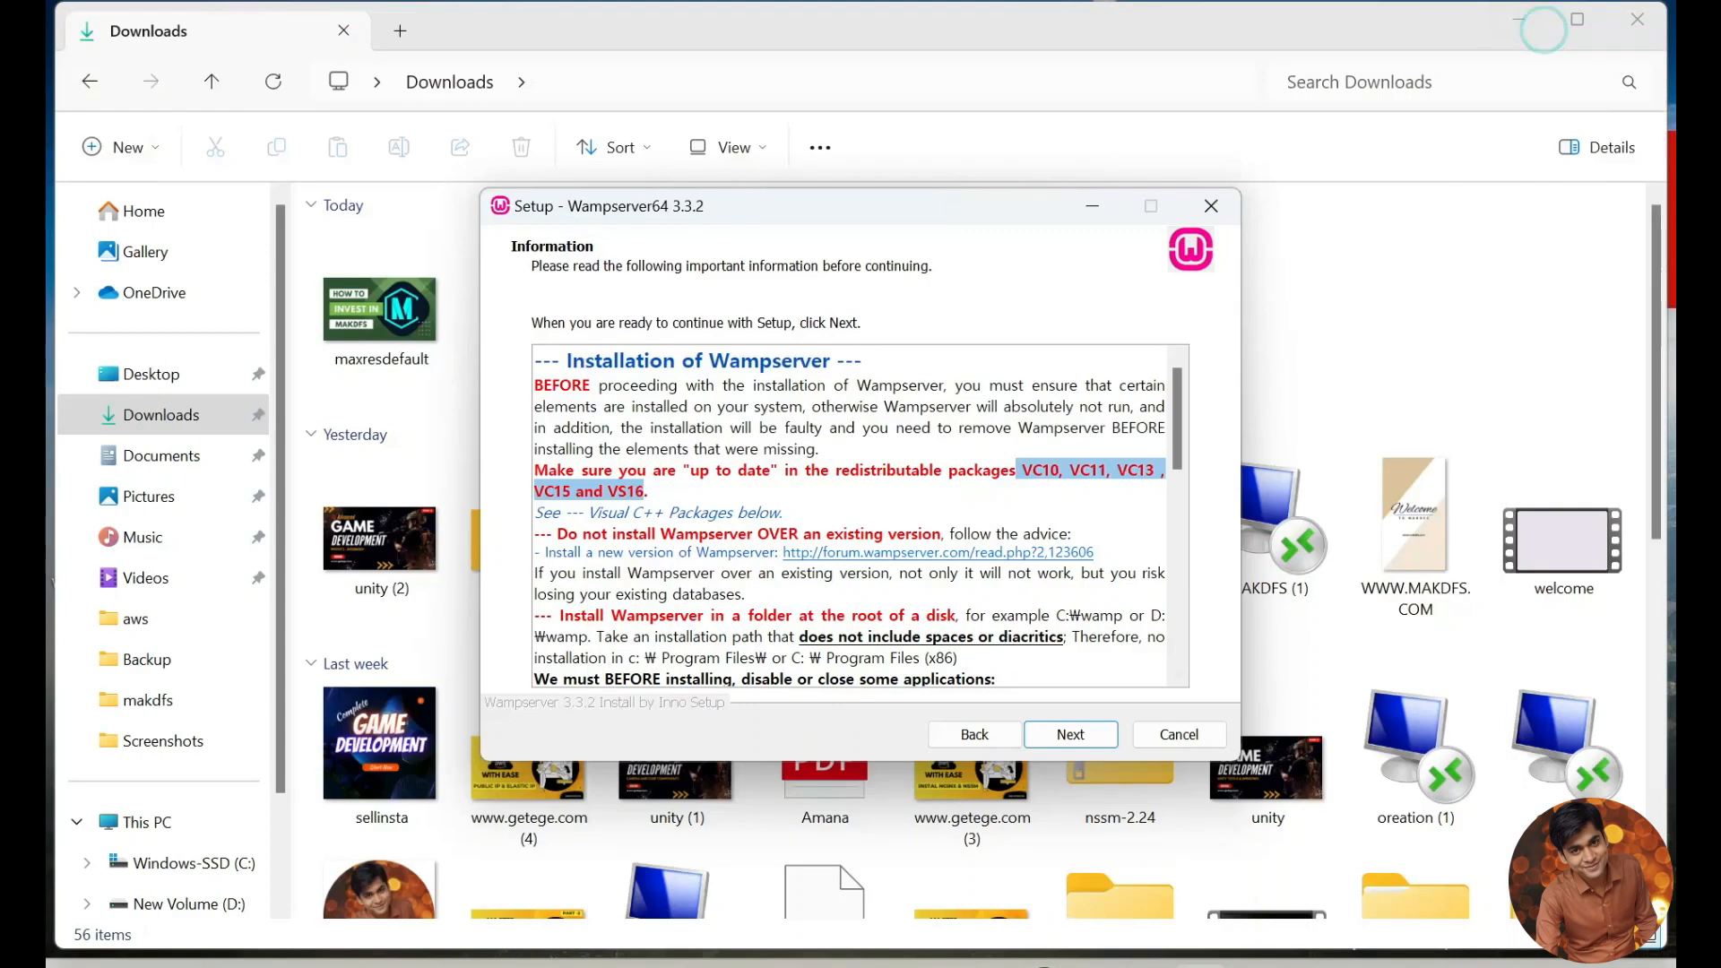
left_click(1124, 966)
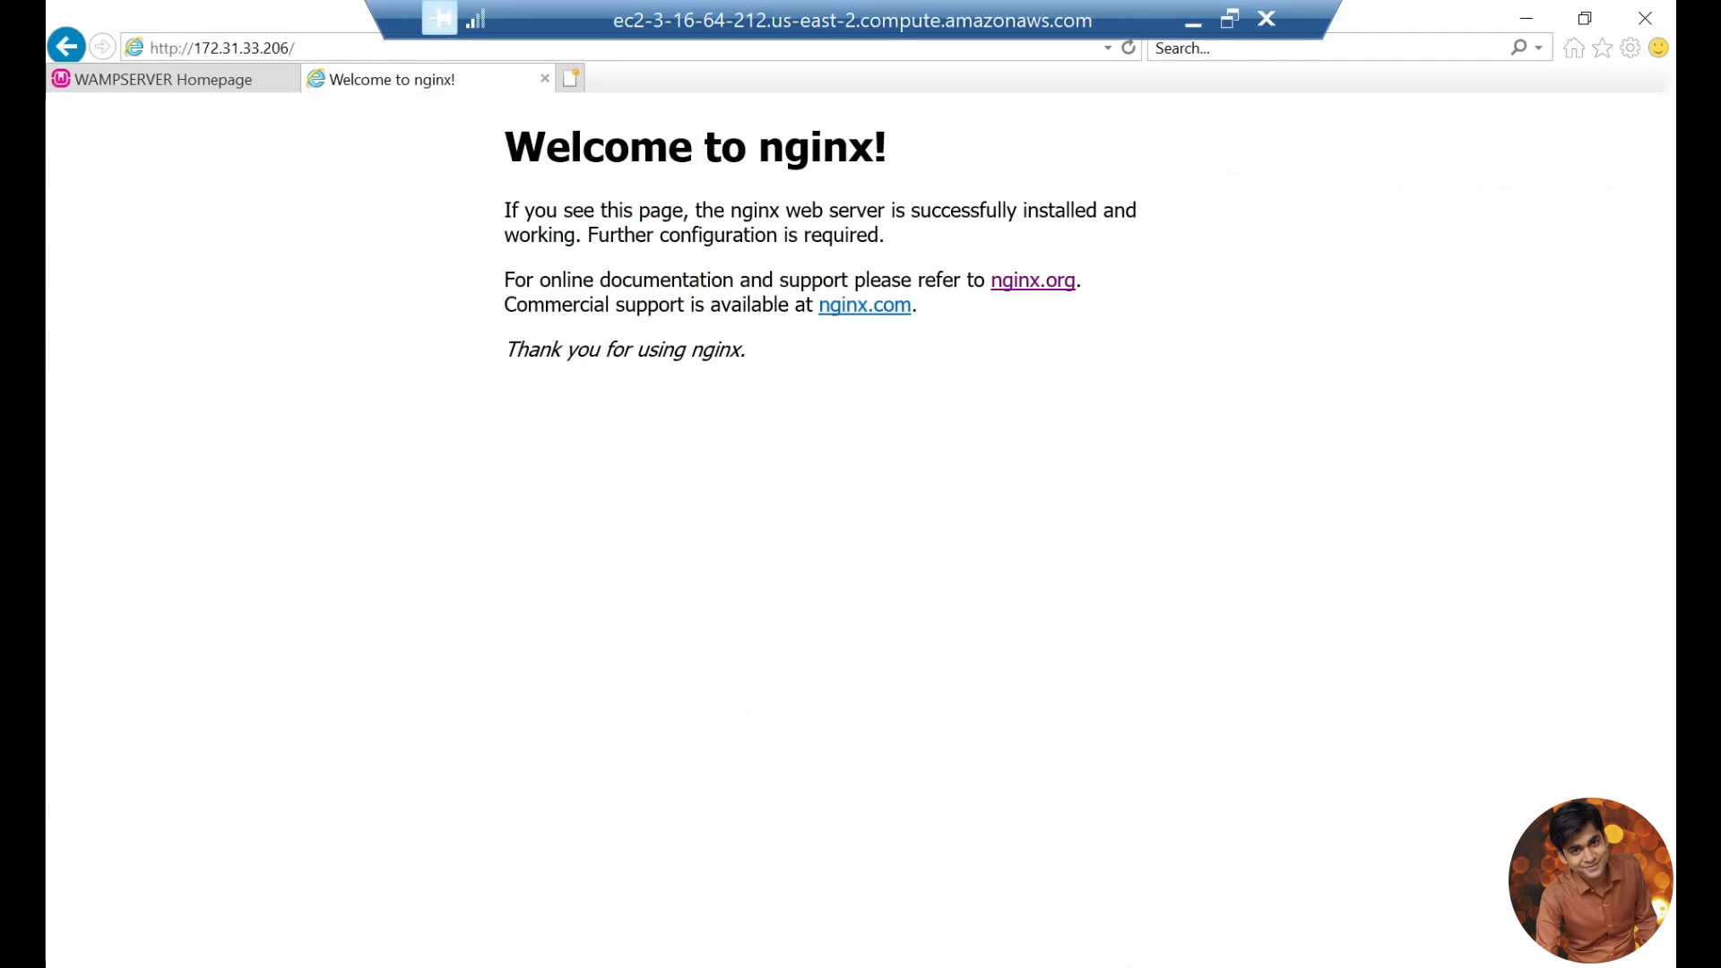
Step: Minimize the browser and open the C:\nginx\conf folder in File Explorer
left_click(1535, 16)
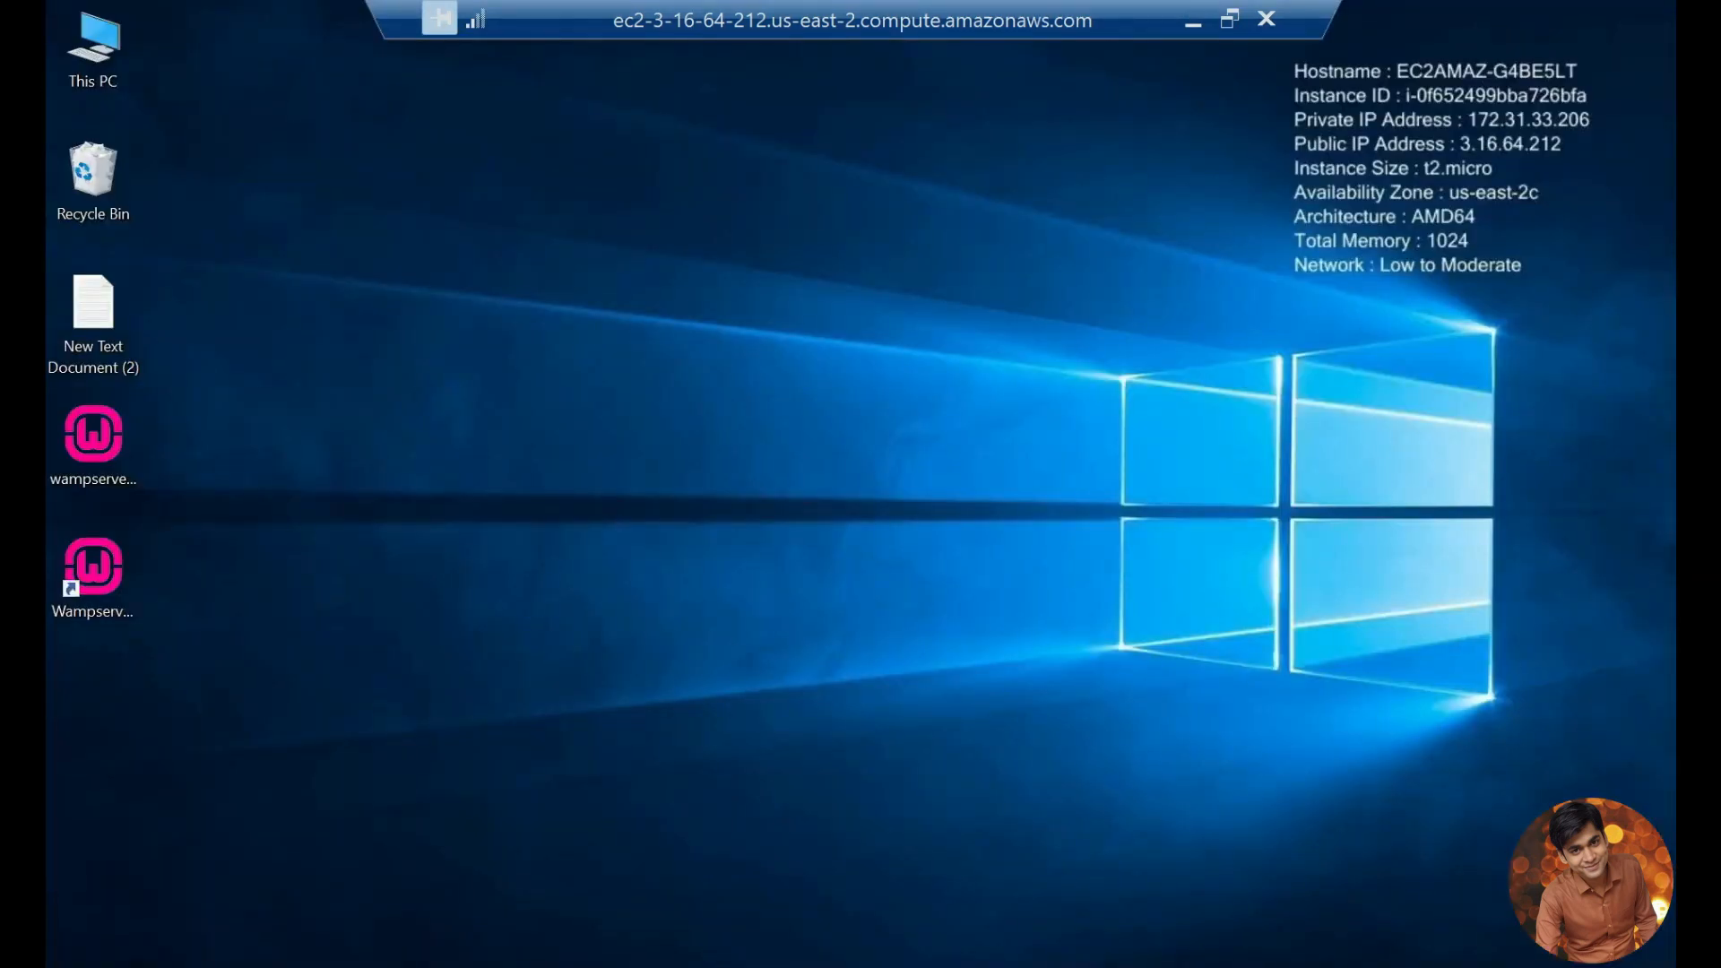
left_click(310, 967)
left_click(125, 309)
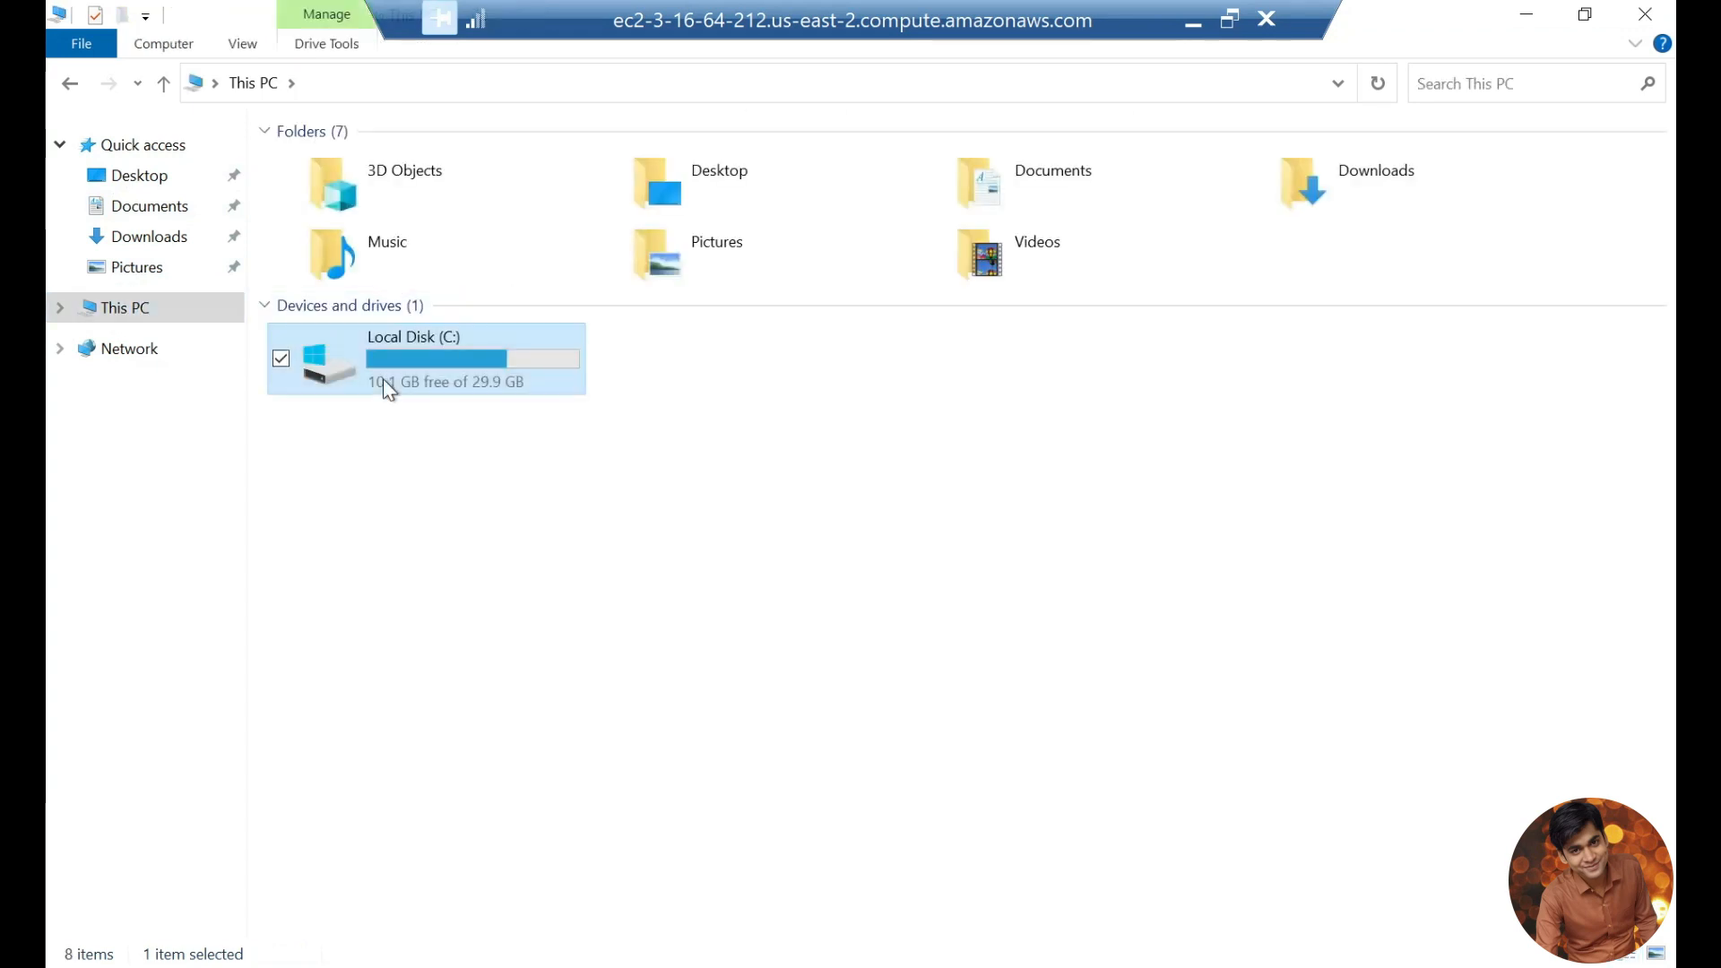
double_click(384, 379)
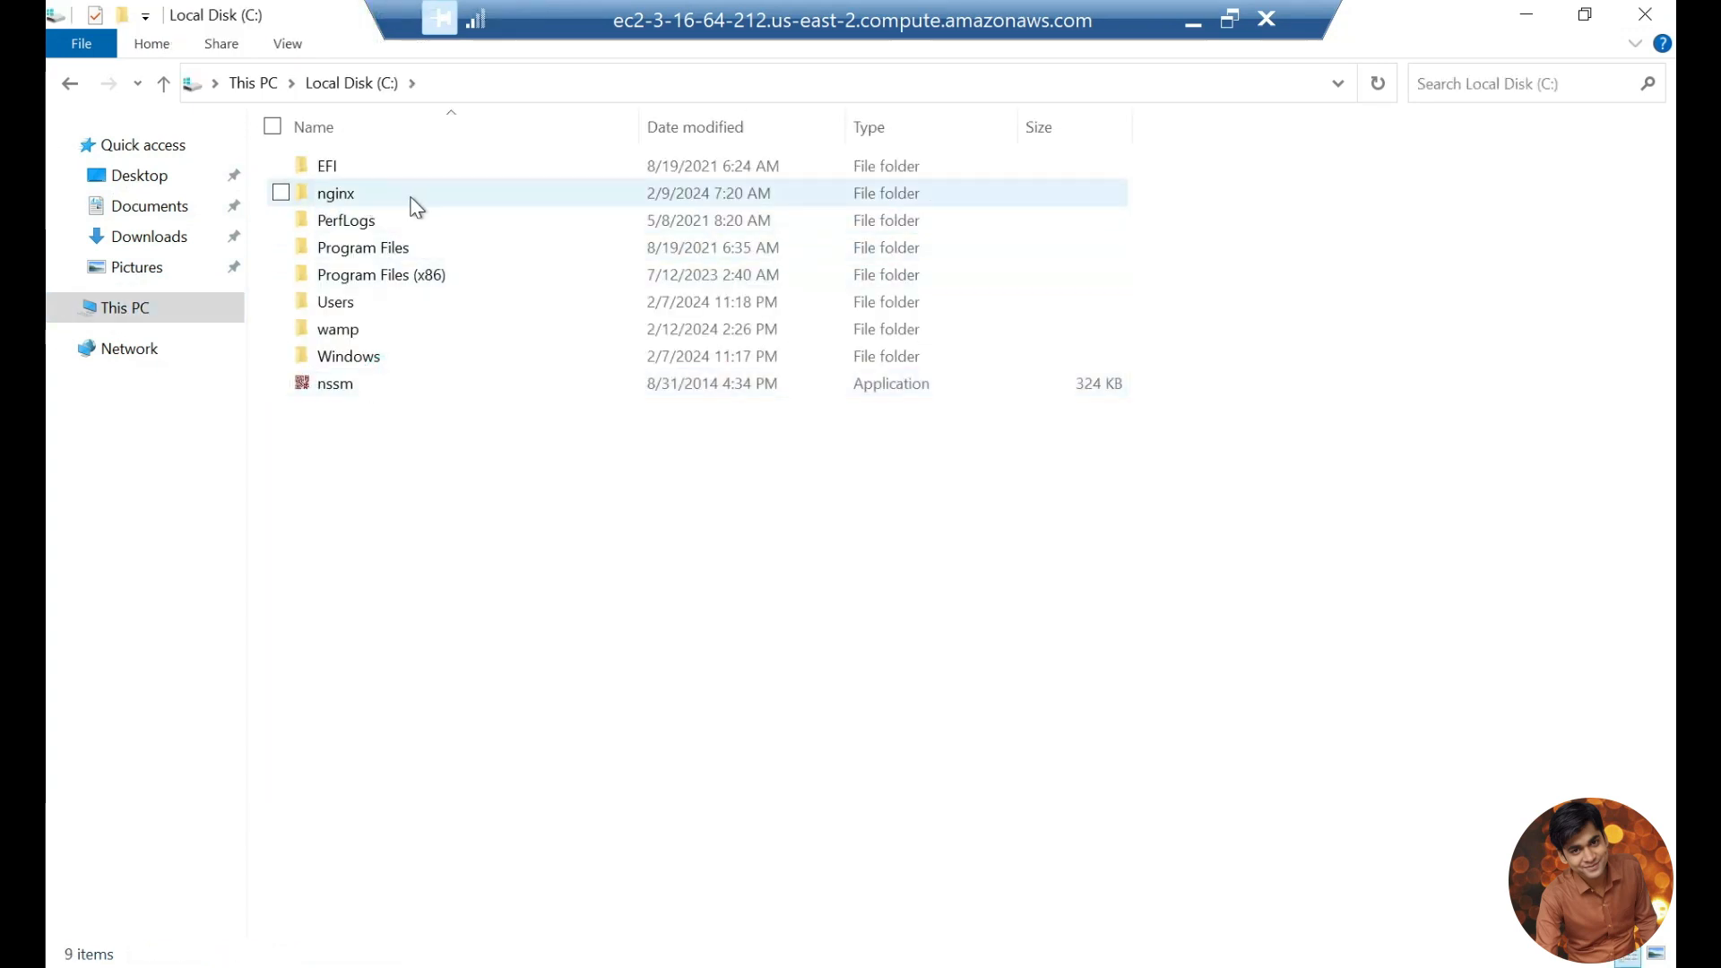
double_click(385, 196)
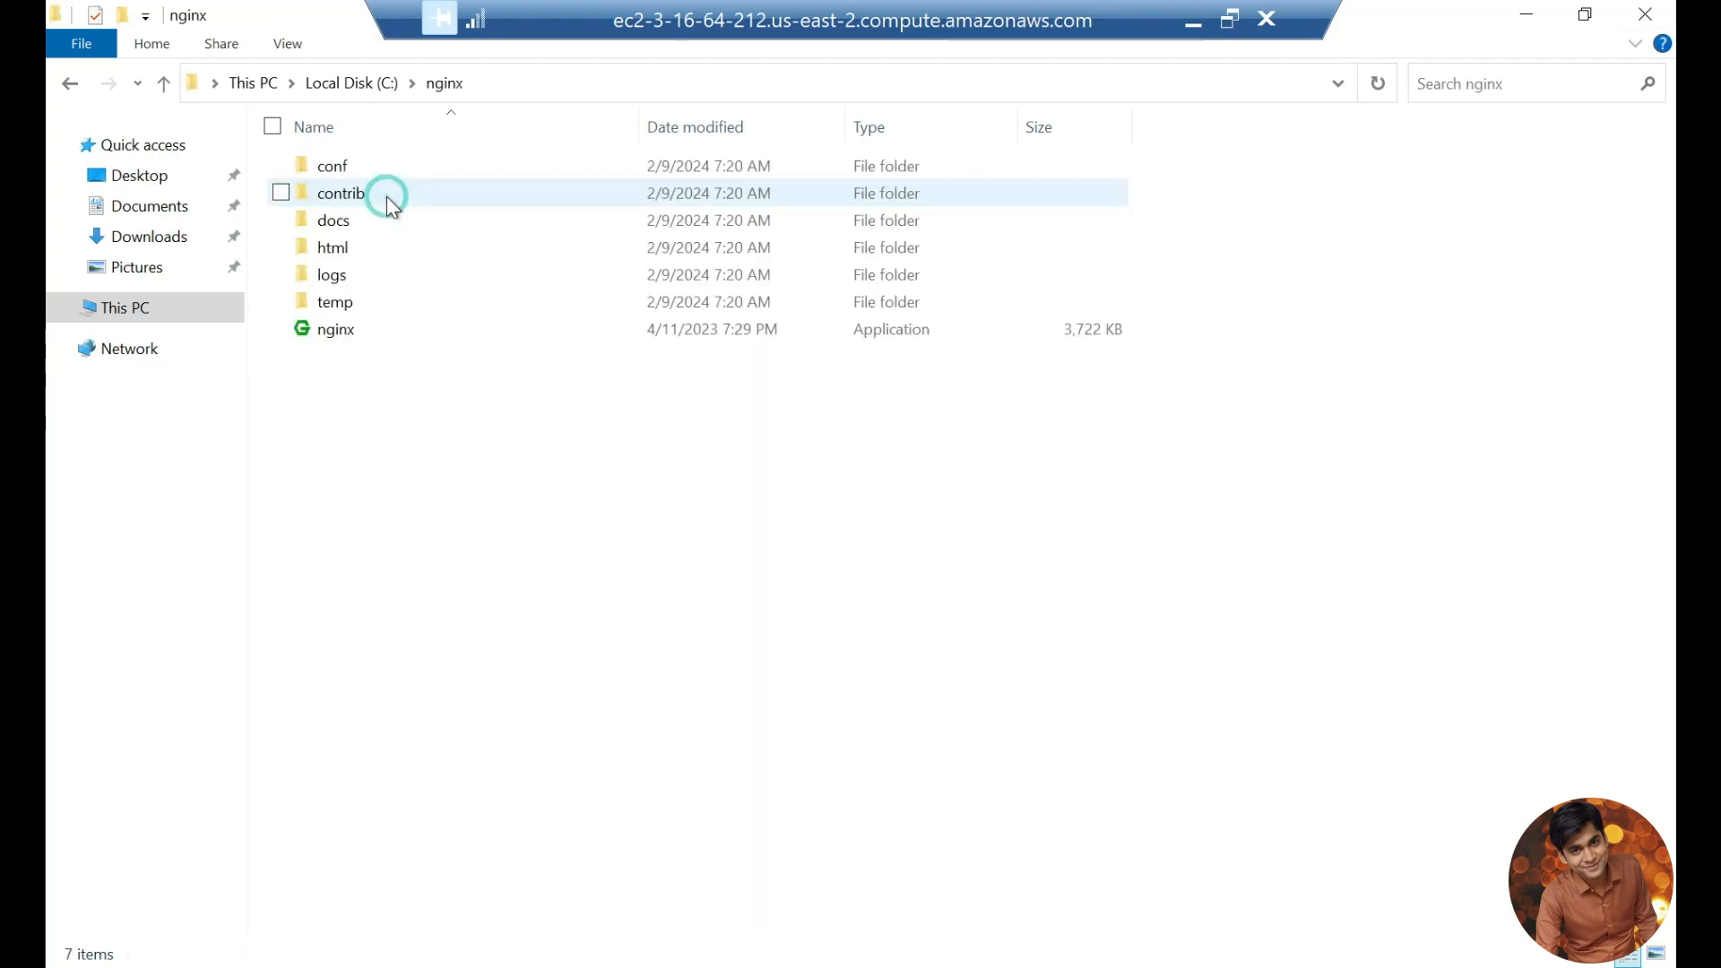
double_click(447, 173)
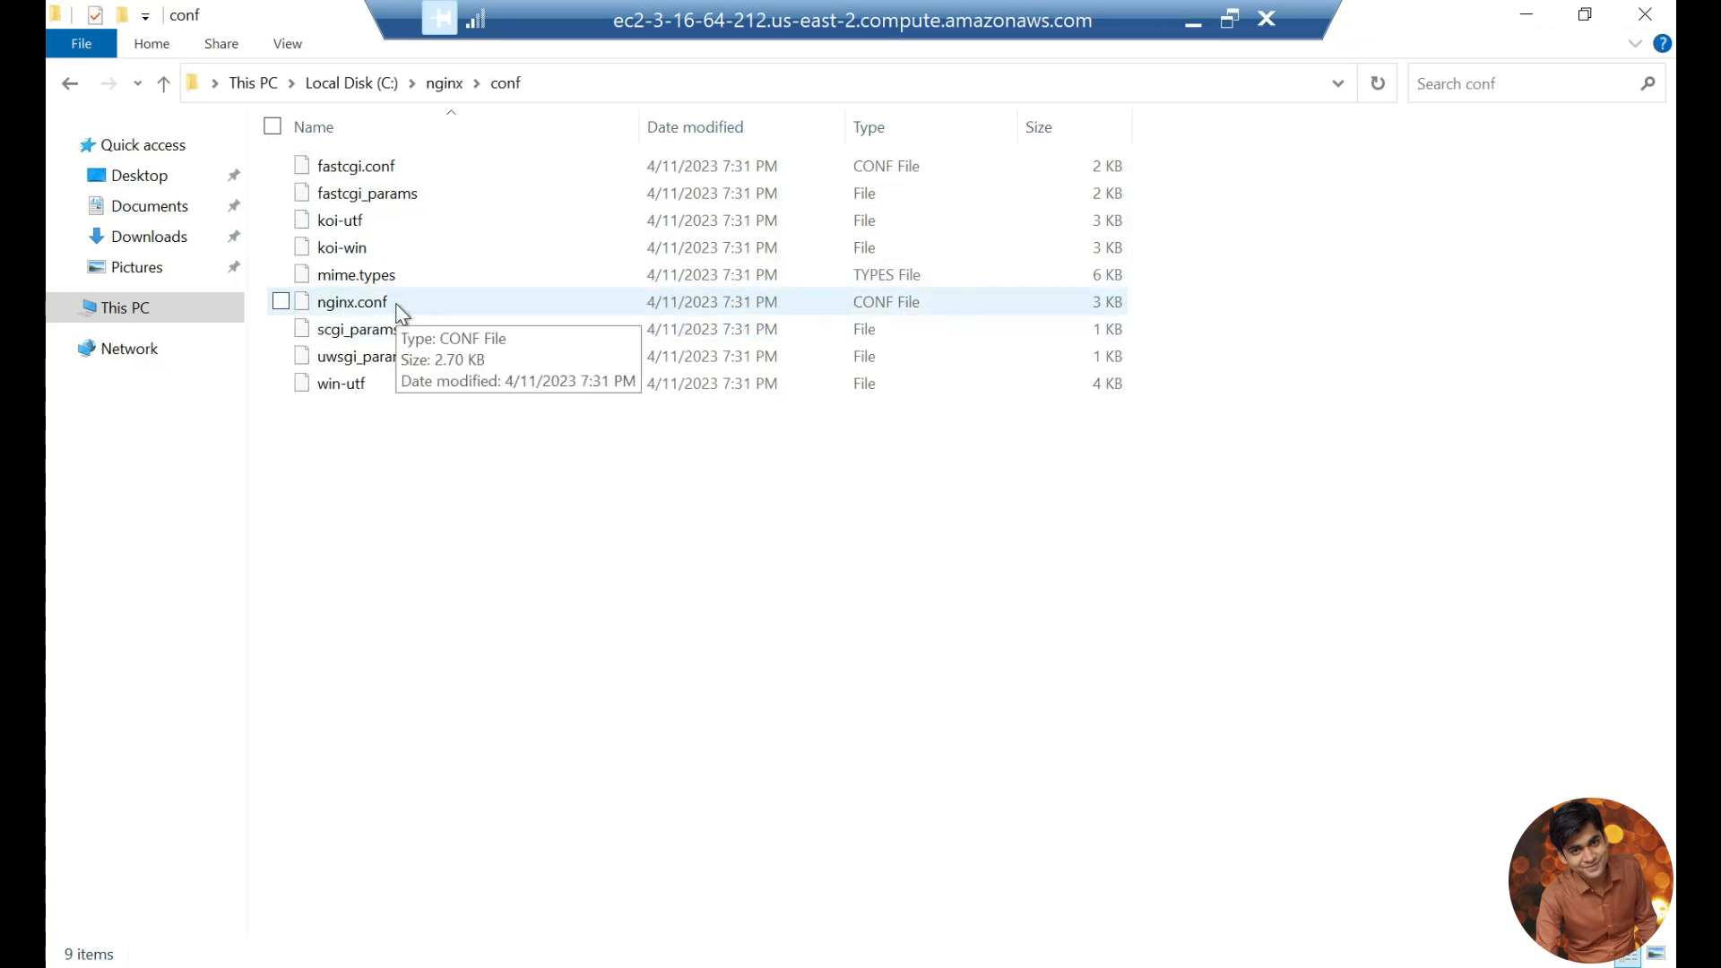
Step: Open nginx.conf from C:\nginx\conf in Notepad, making it the default app for .conf files, and maximize the window
double_click(399, 304)
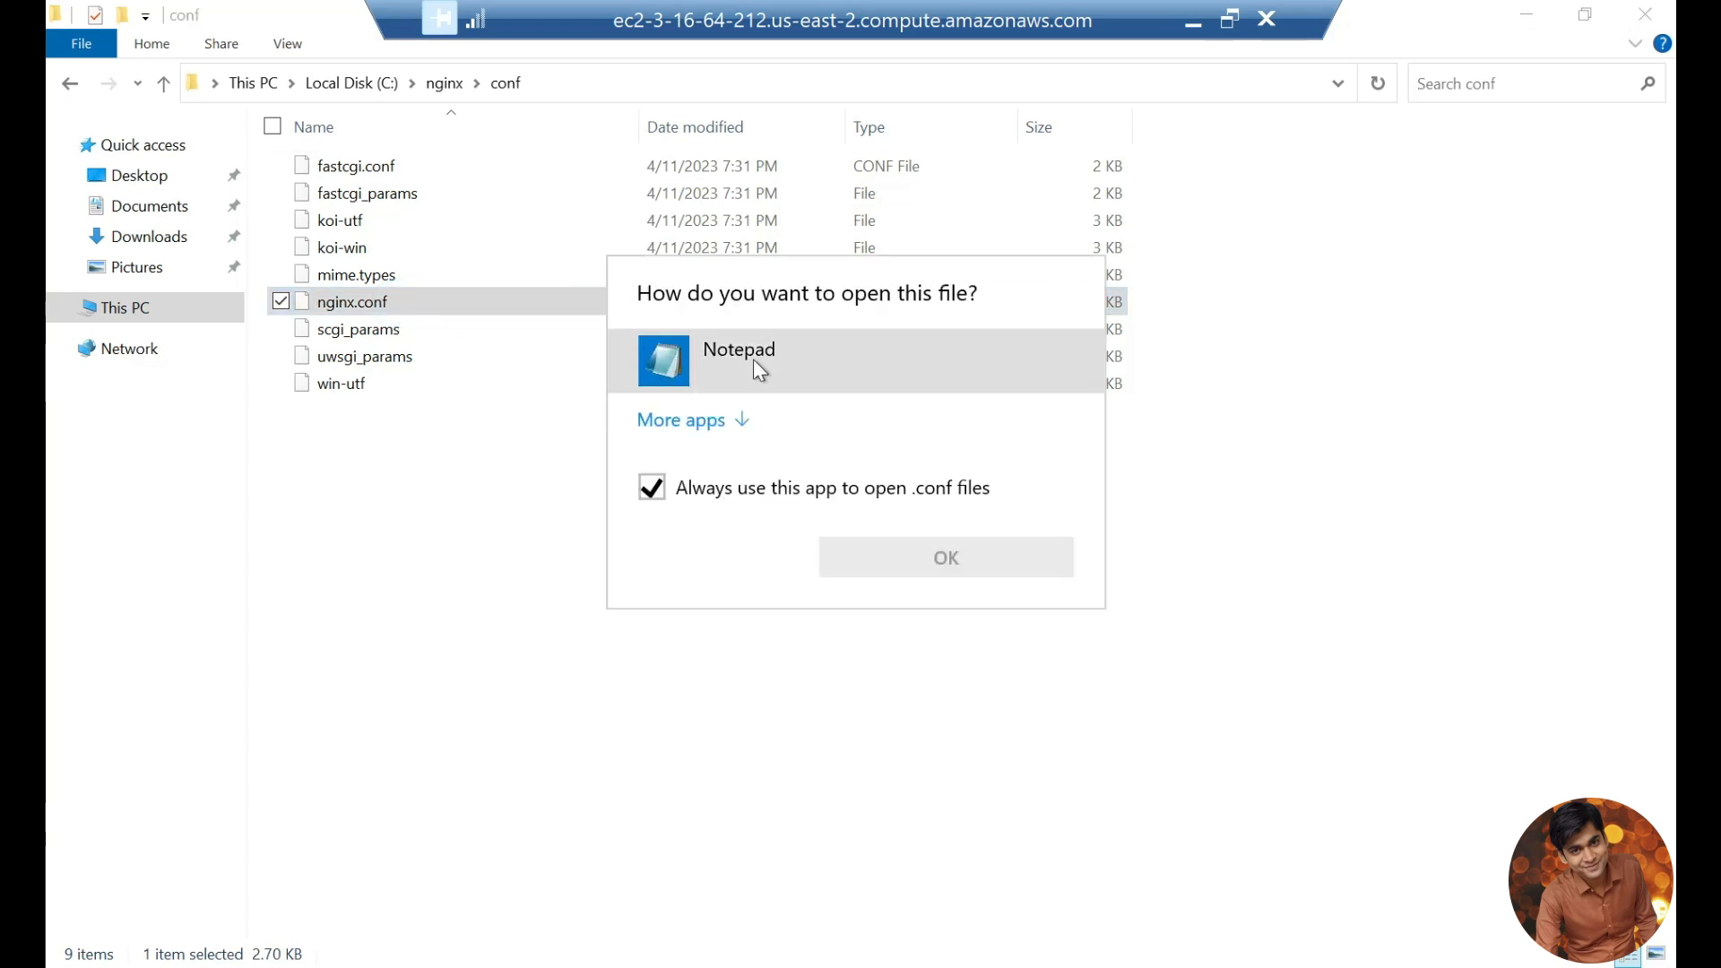
left_click(760, 363)
double_click(760, 363)
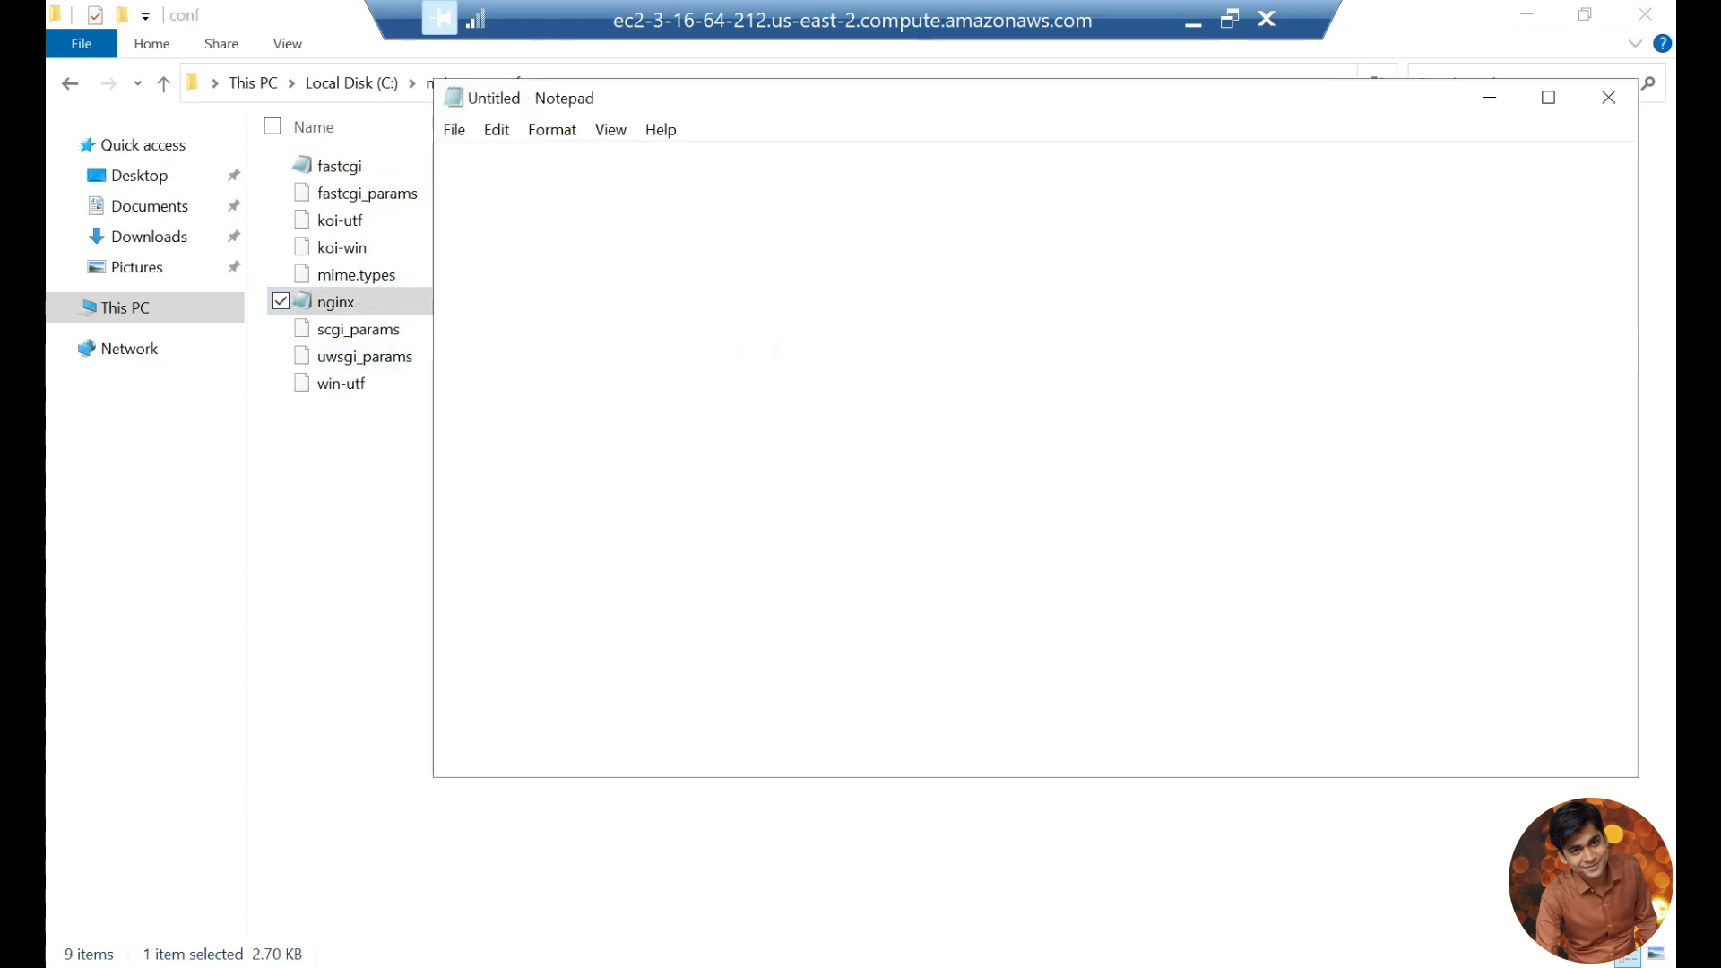
left_click(1548, 97)
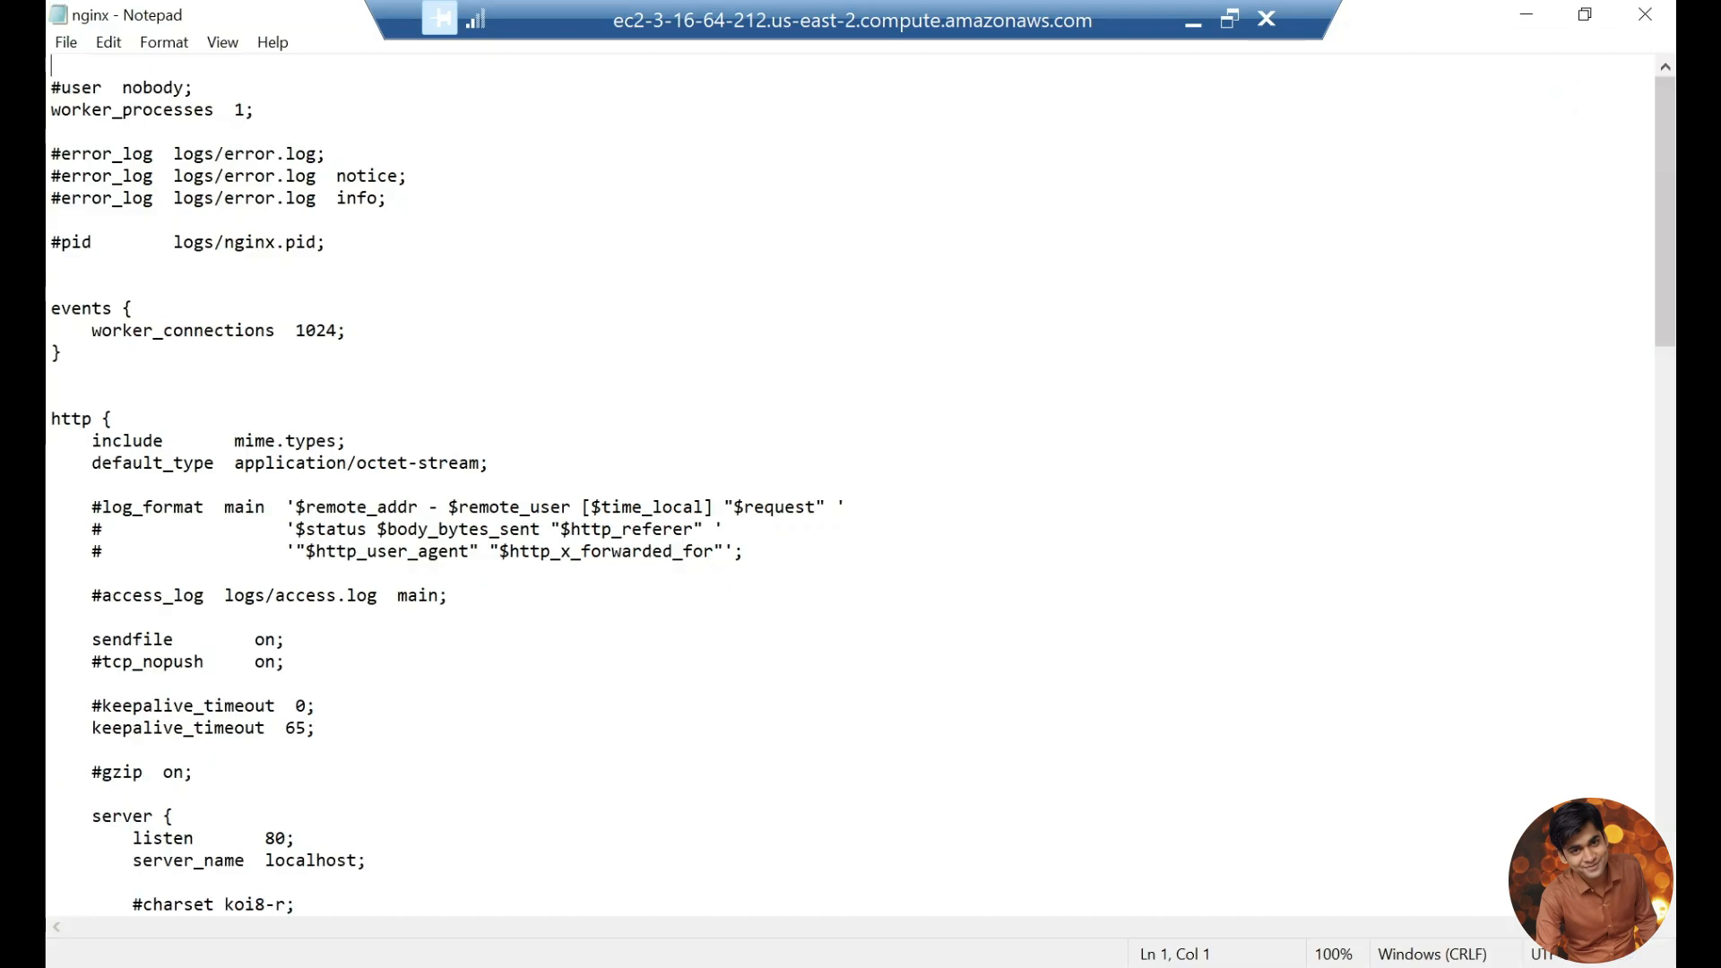
scroll(1556, 96, "down", 4)
scroll(860, 484, "down", 15)
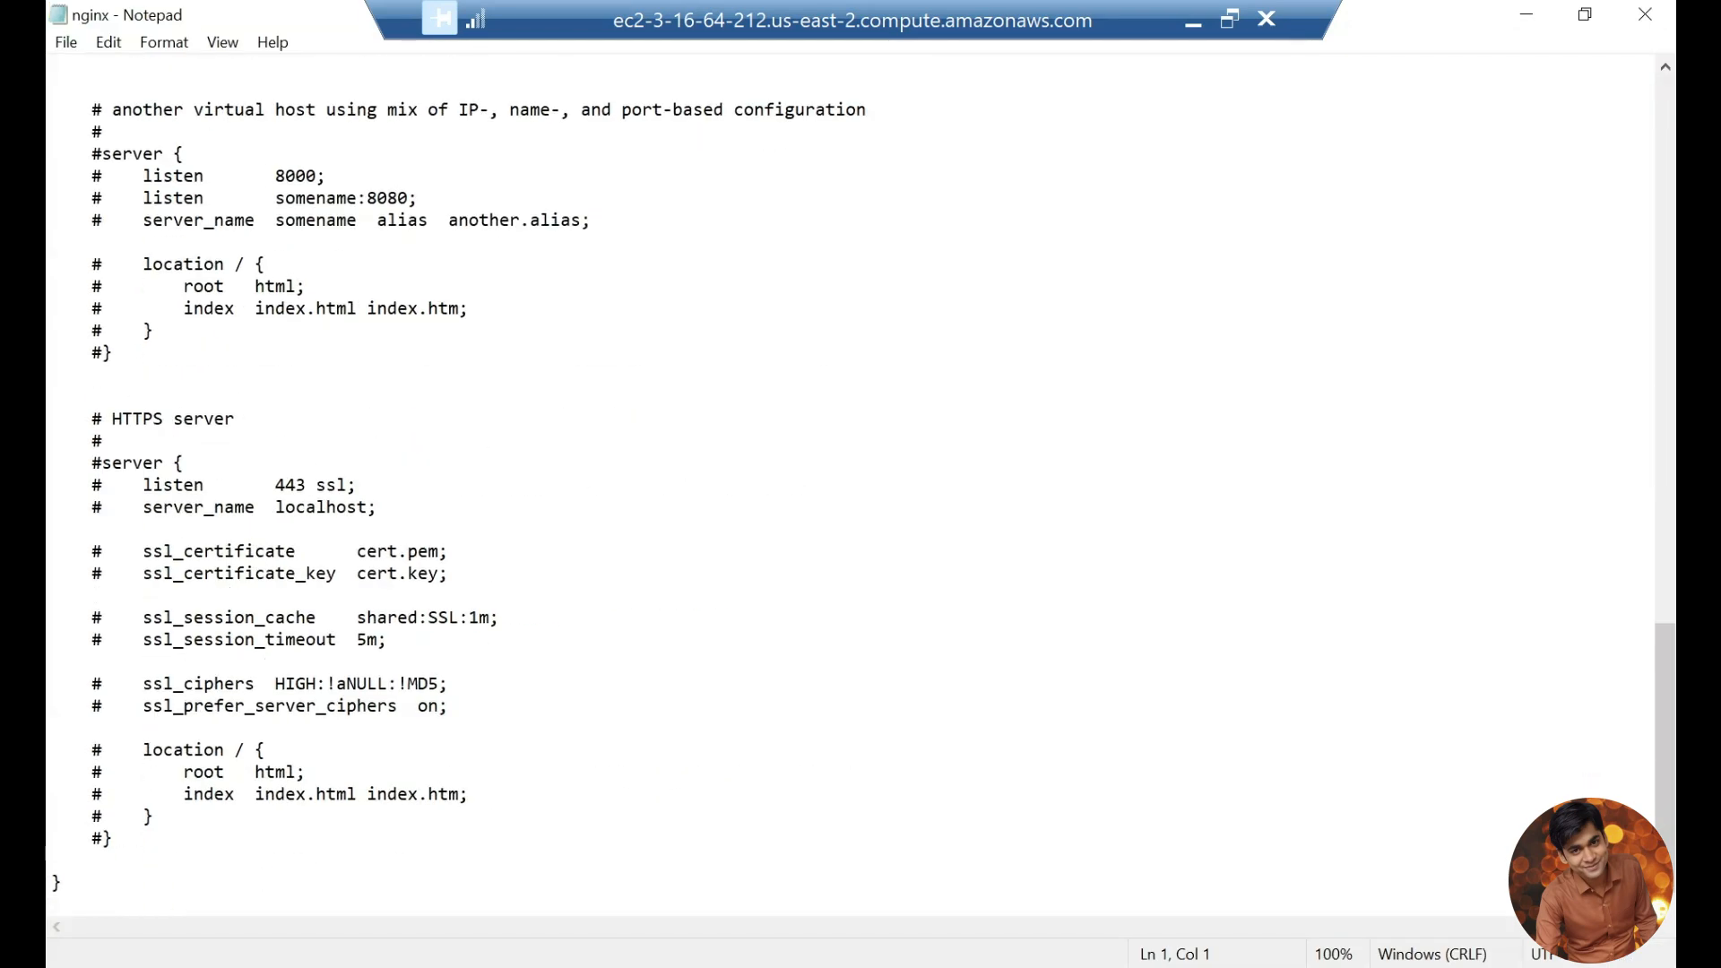
left_click(138, 858)
key("Return")
key("Return")
key("Return")
key("Return")
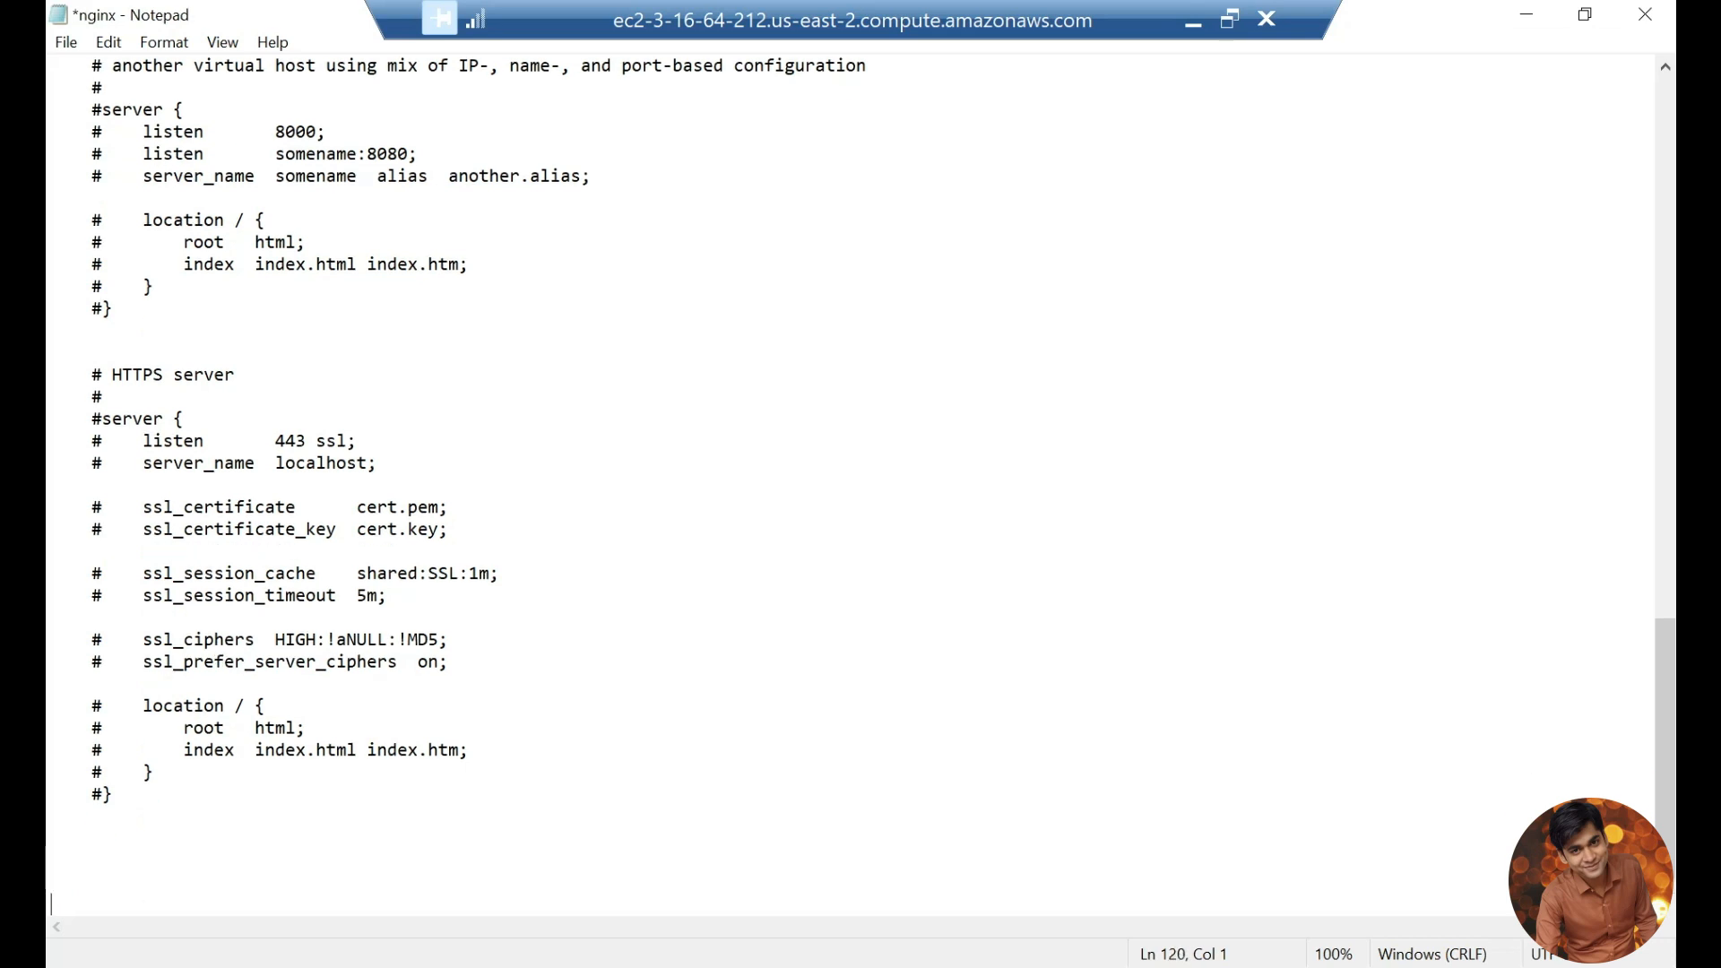
left_click(126, 856)
type("server {   listen 80 default;   server_name localhost default;    location / {      proxy_pass \"http://localhost:8080/\";      proxy_set_header Host localhost;   } }")
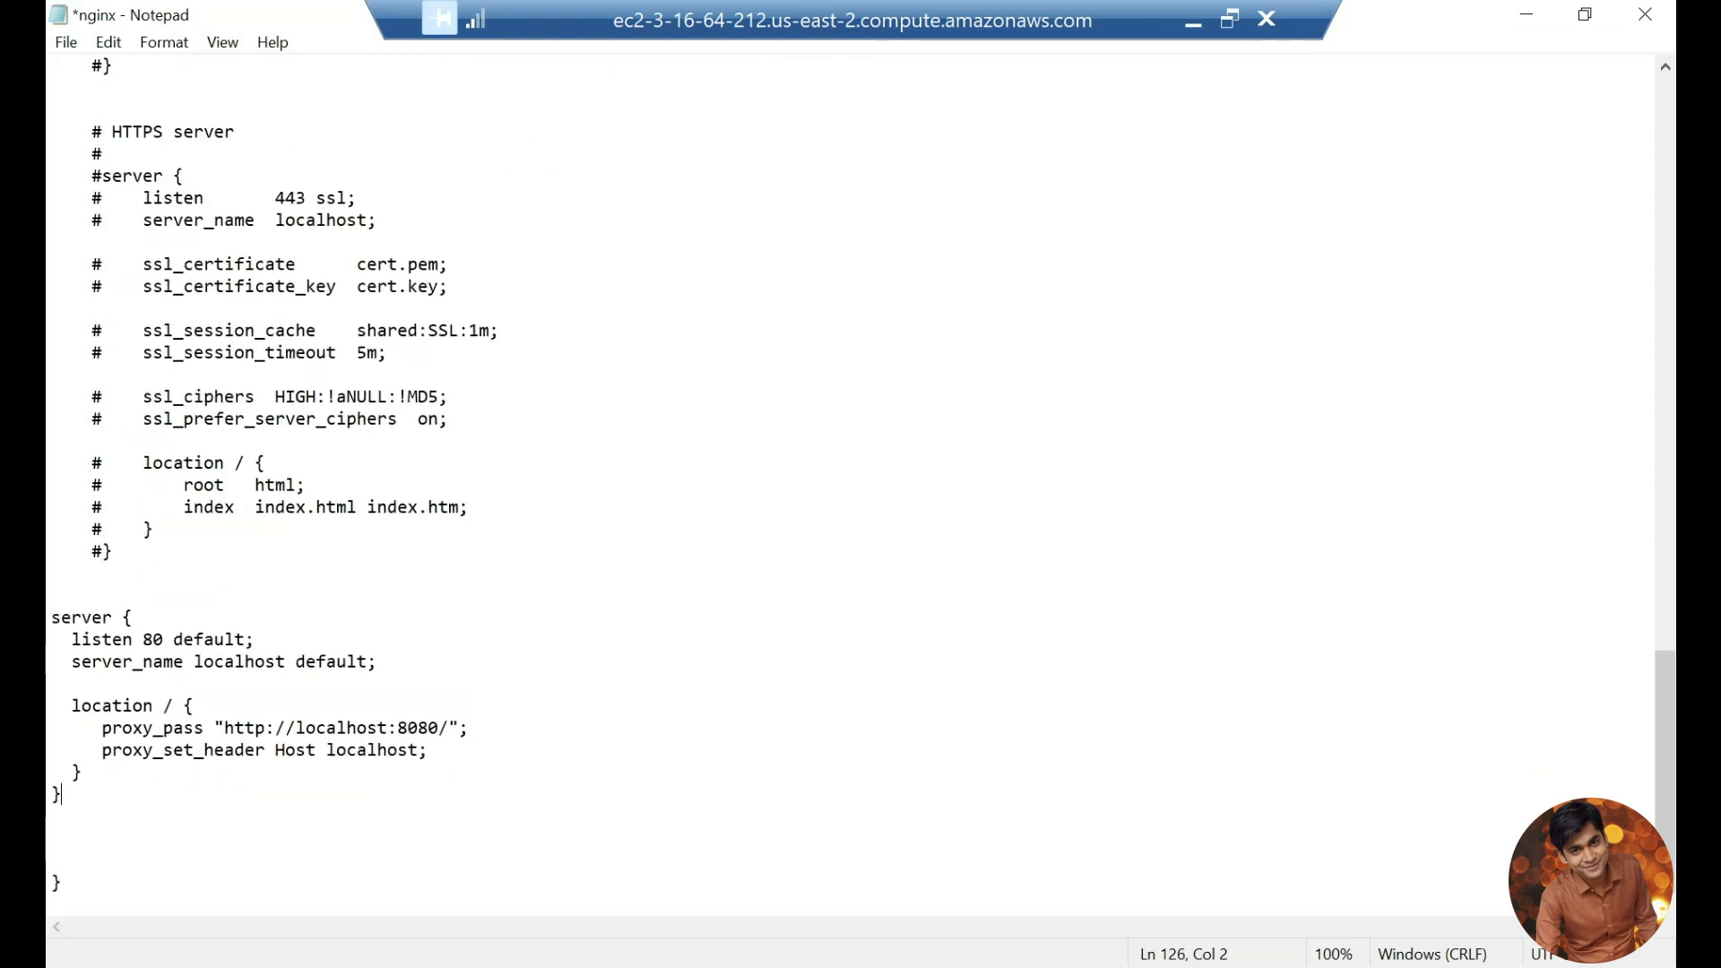
Step: Examine the pasted server block's listen, server_name, location, proxy_pass and proxy_set_header directives
left_click(132, 617)
left_click_drag(72, 639, 255, 639)
double_click(242, 661)
left_click_drag(403, 662, 76, 639)
left_click_drag(81, 706, 164, 705)
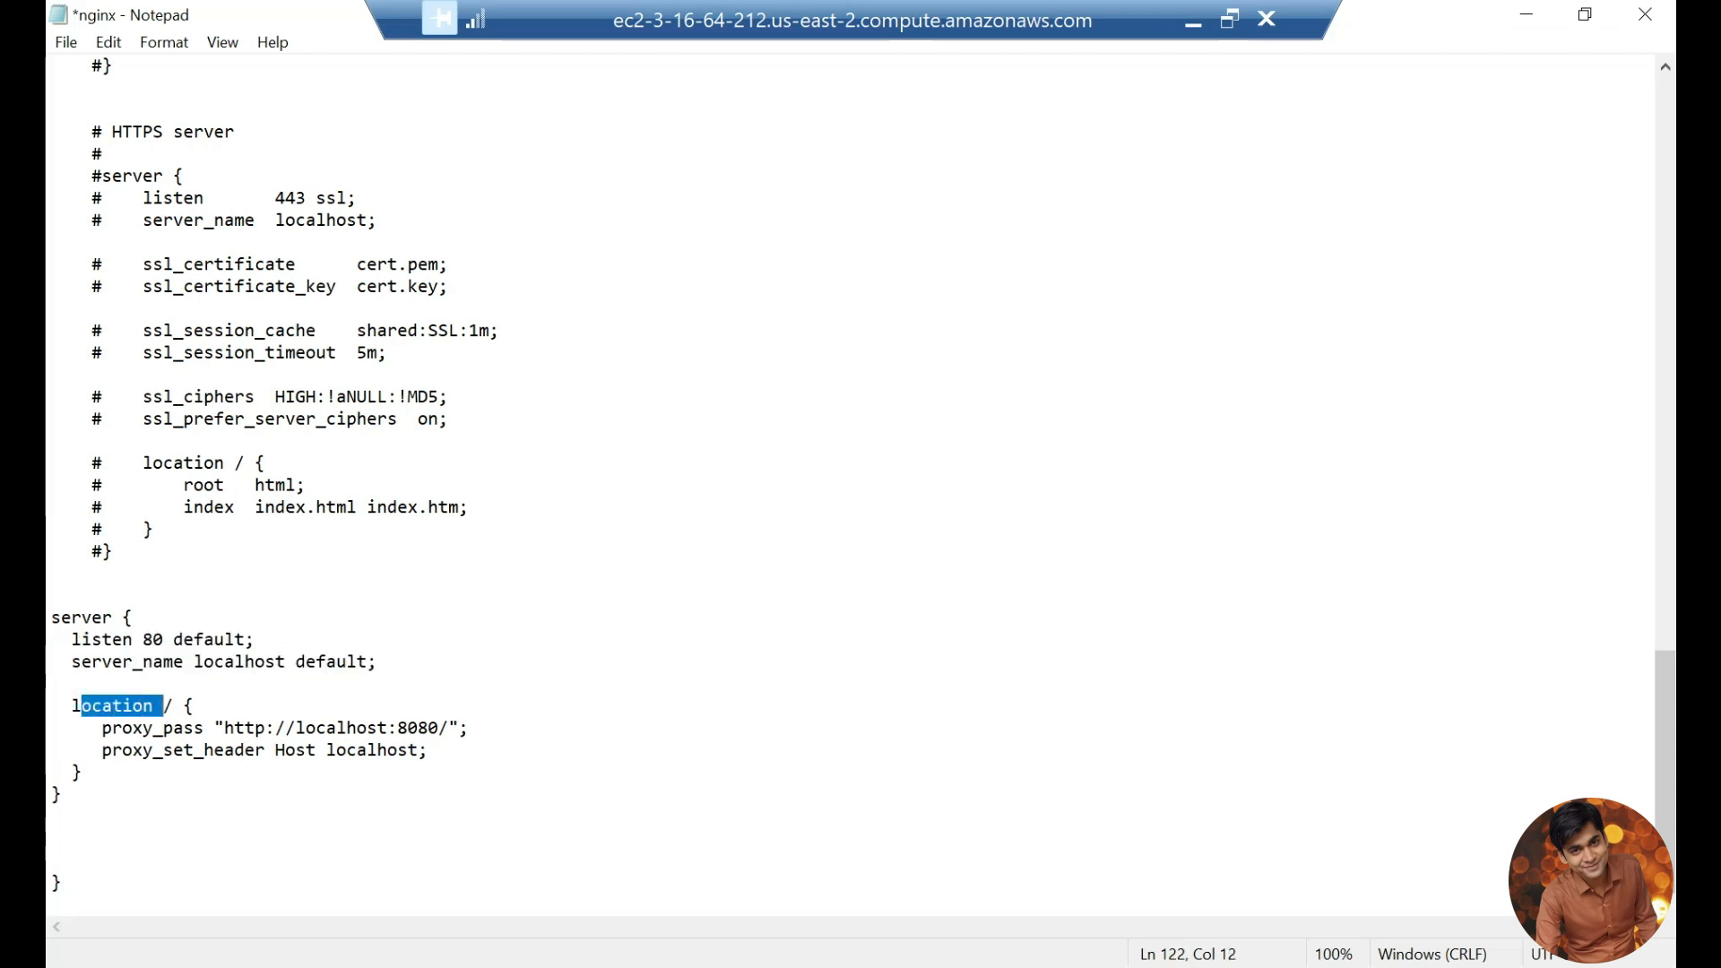
left_click_drag(71, 639, 256, 639)
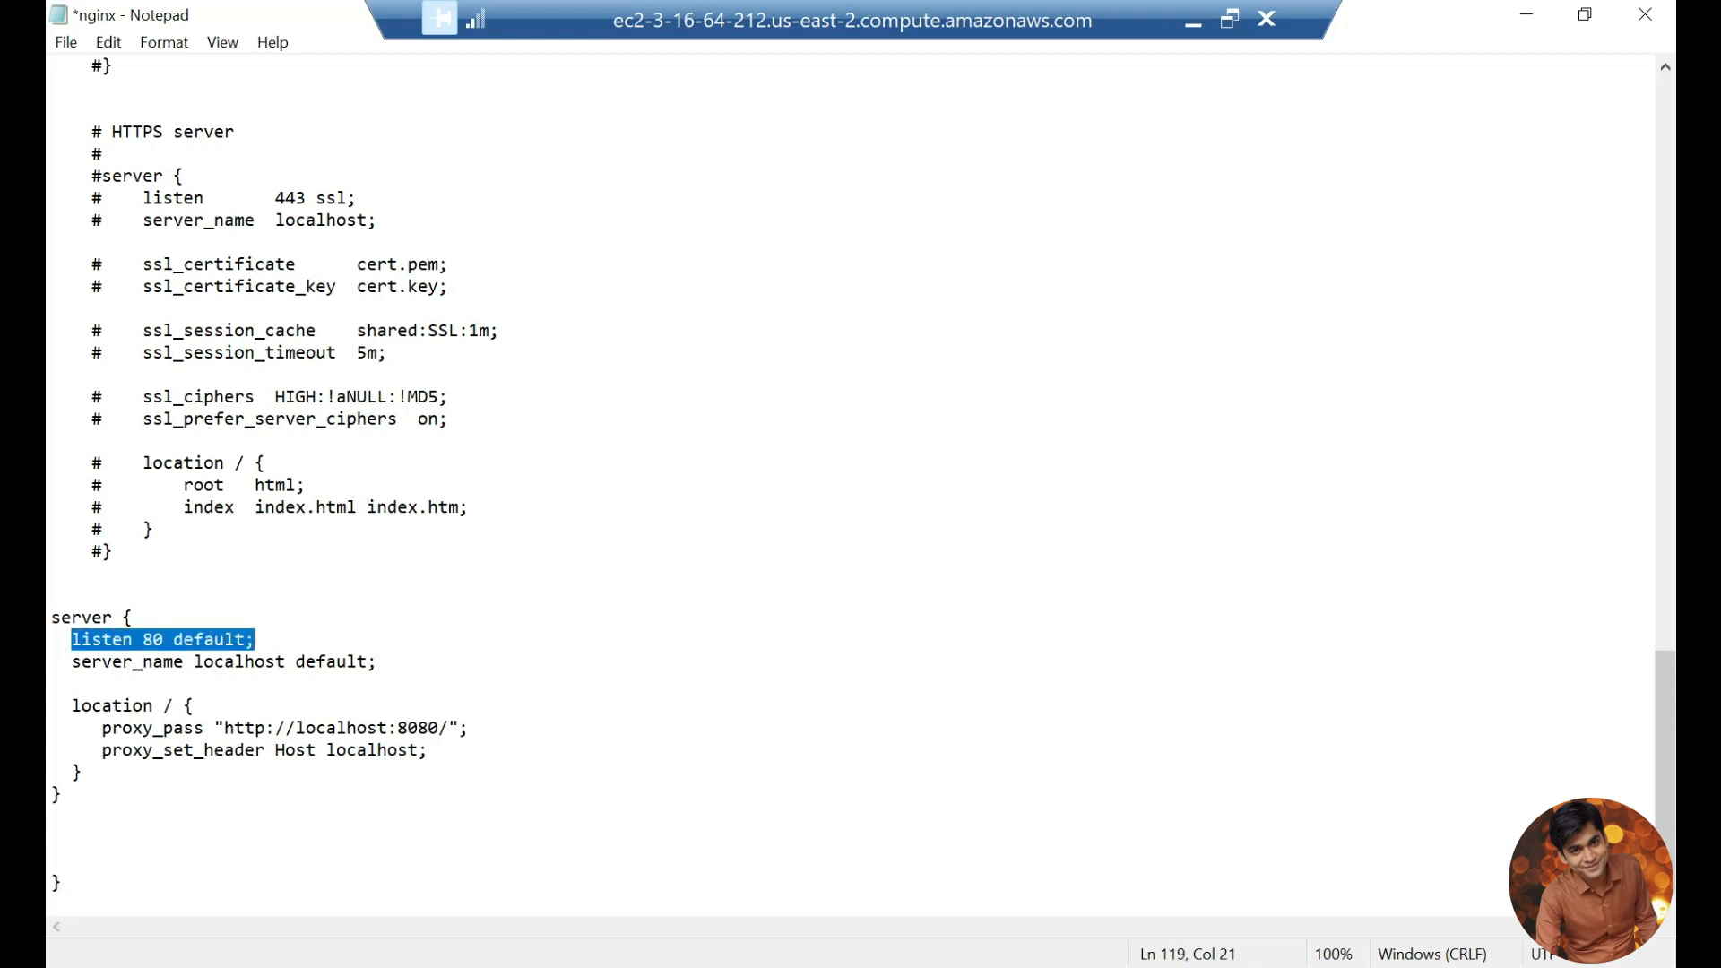
left_click_drag(101, 728, 224, 728)
left_click(448, 728)
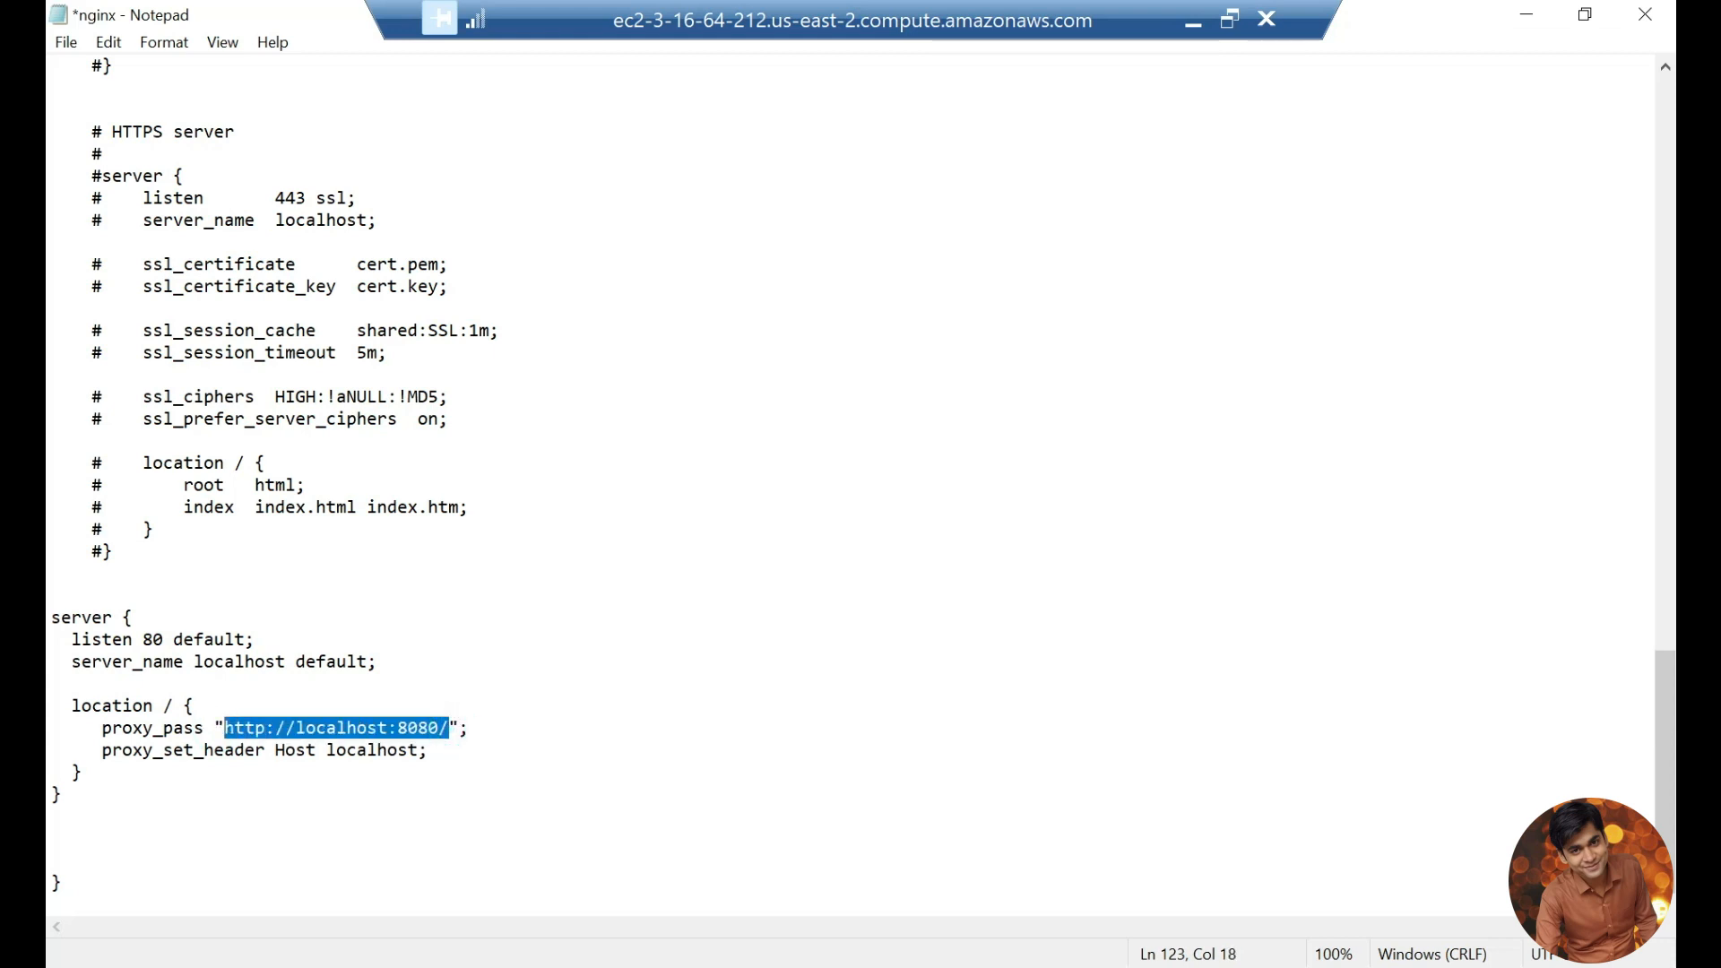
left_click(224, 728)
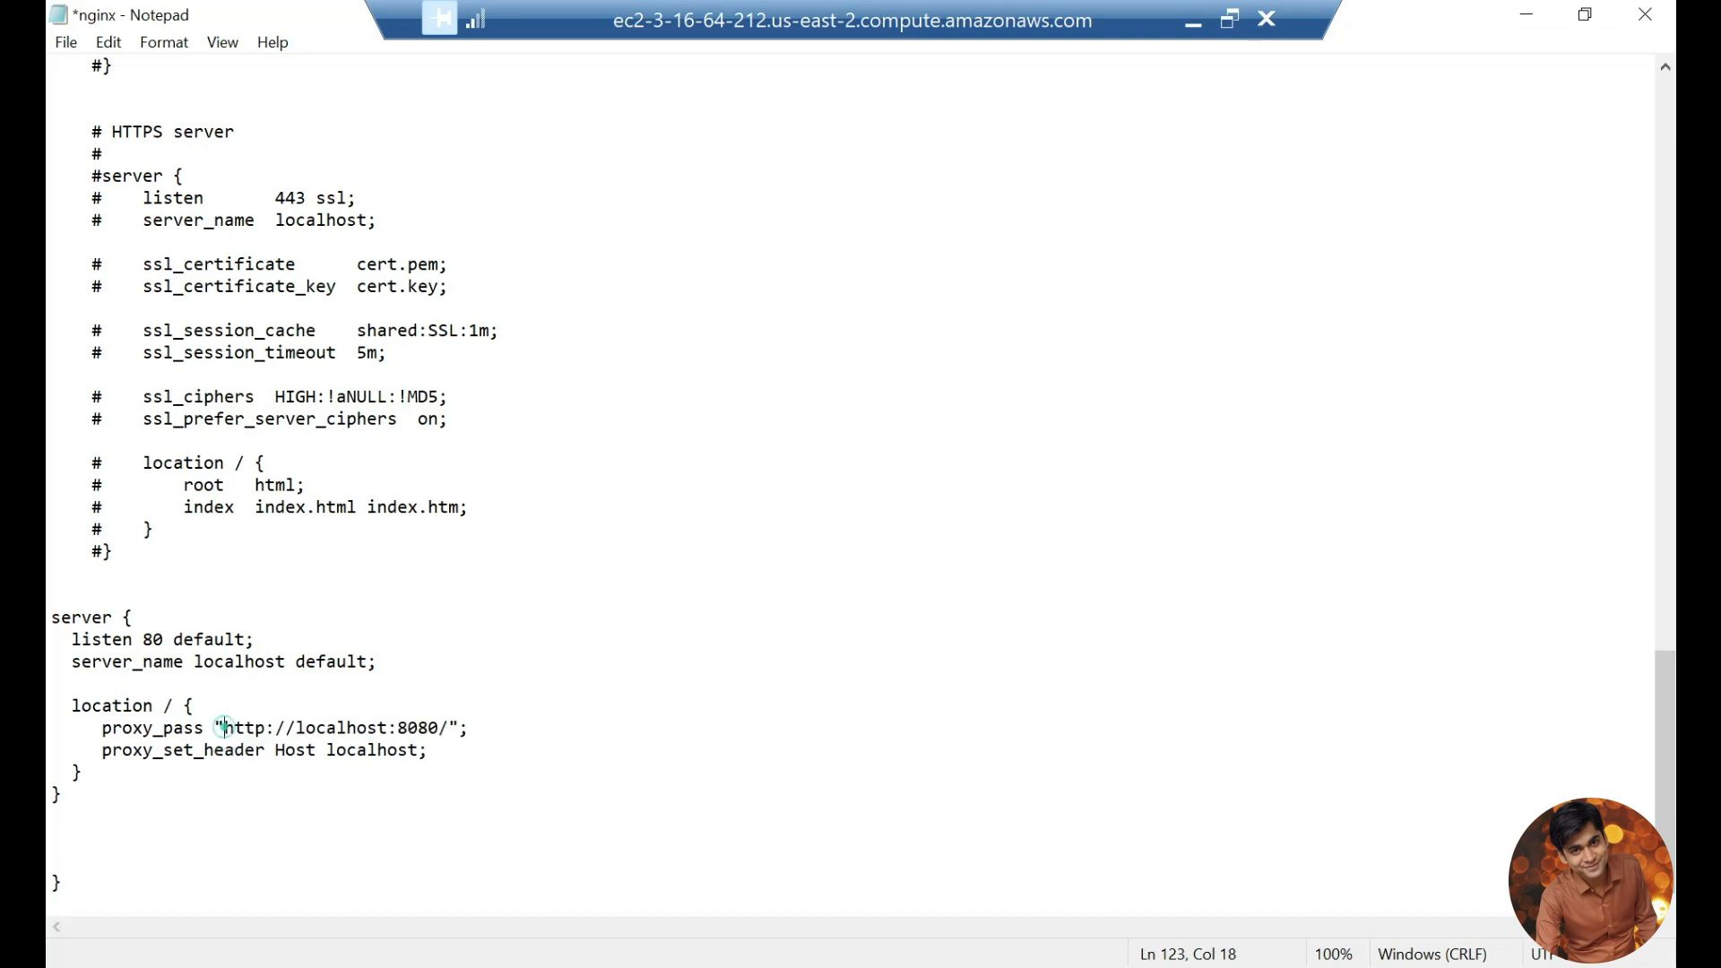
left_click_drag(224, 727, 449, 728)
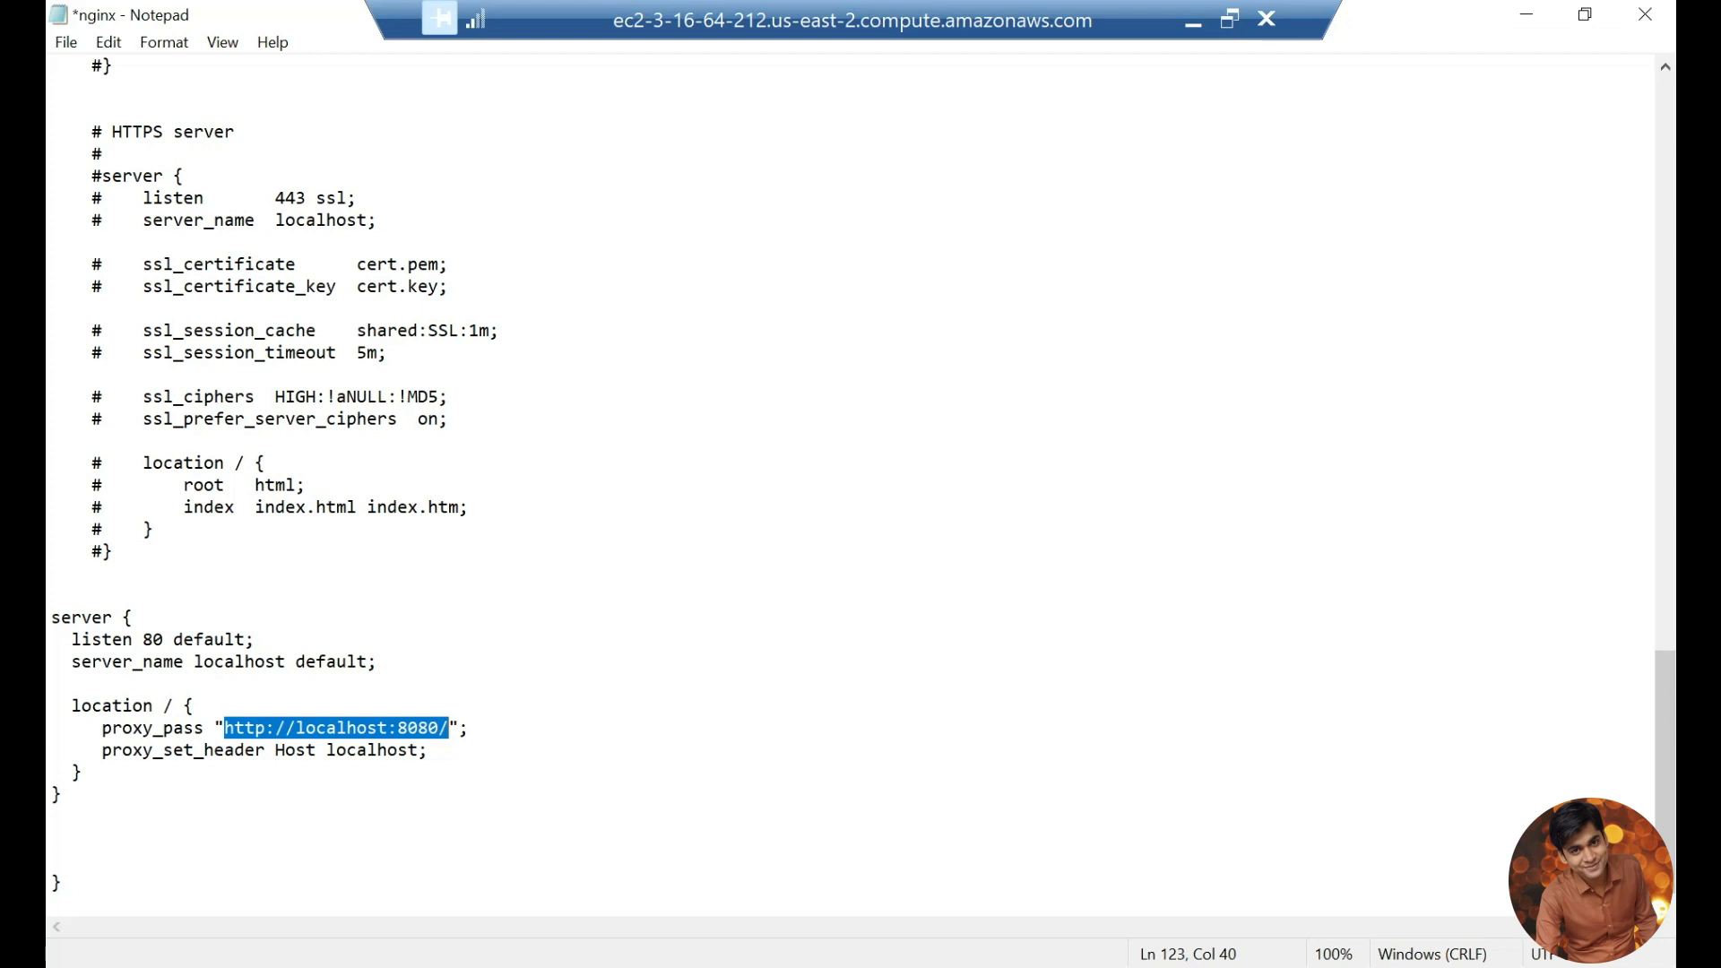
left_click_drag(88, 751, 428, 750)
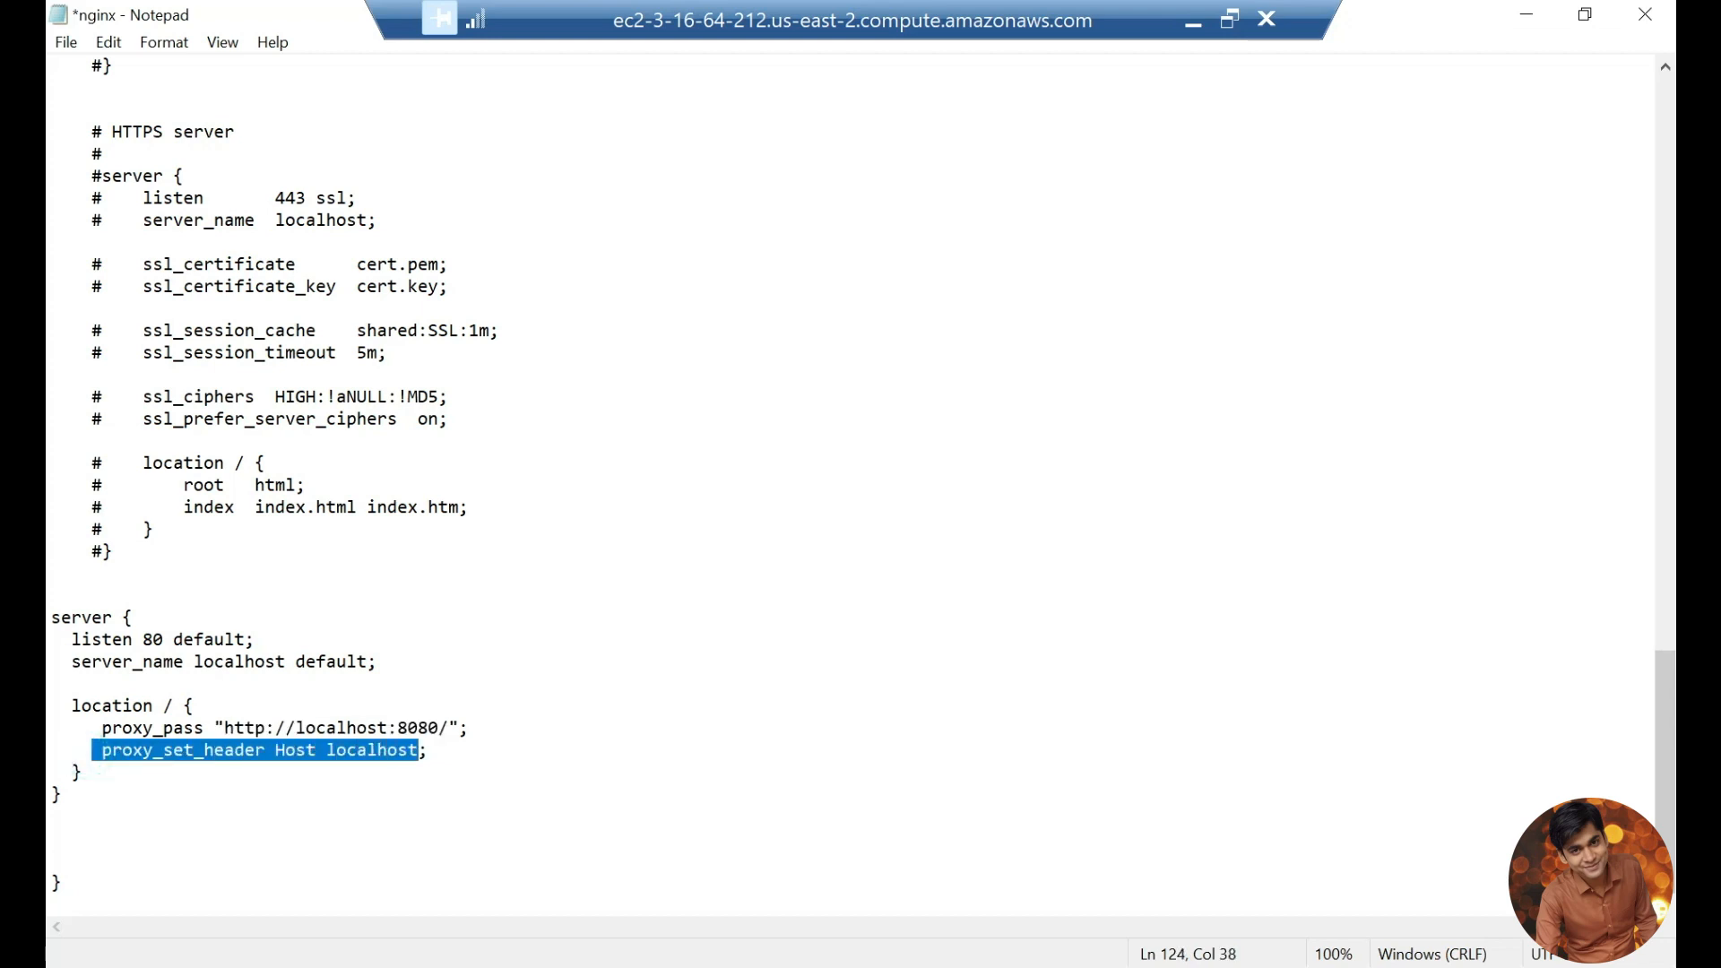
left_click(431, 749)
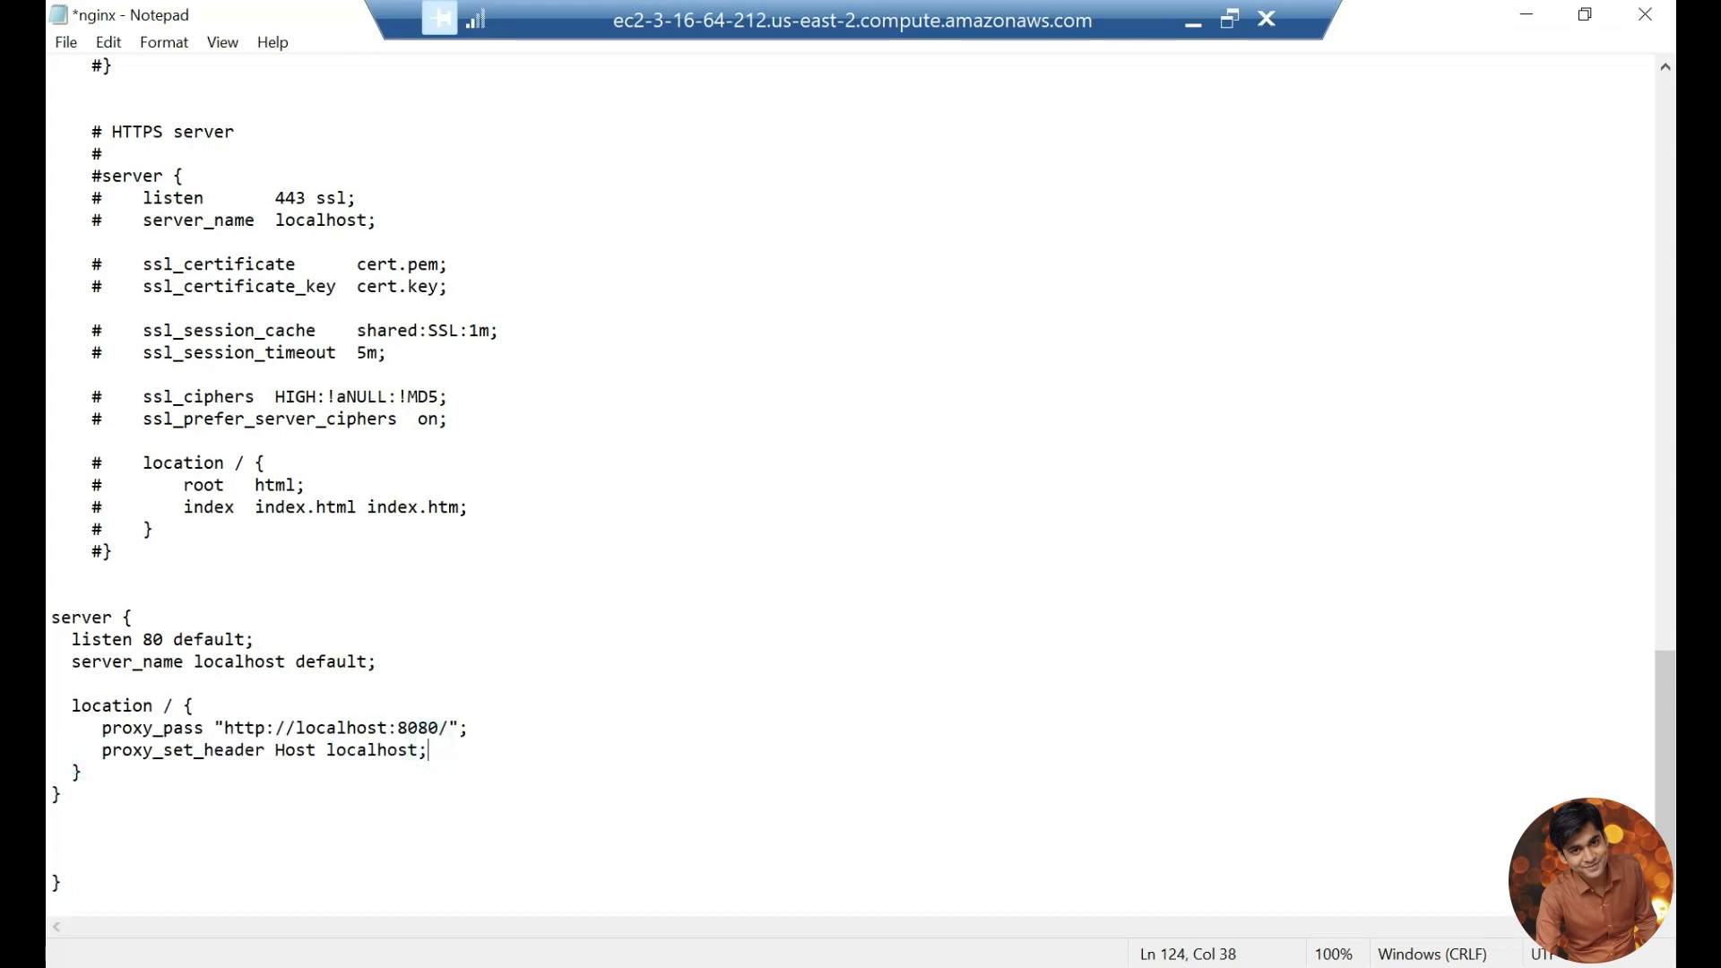
left_click_drag(83, 793, 51, 618)
left_click(52, 617)
Step: Examine the root and index lines in the location block of nginx's original port 80 server
scroll(861, 475, "up", 10)
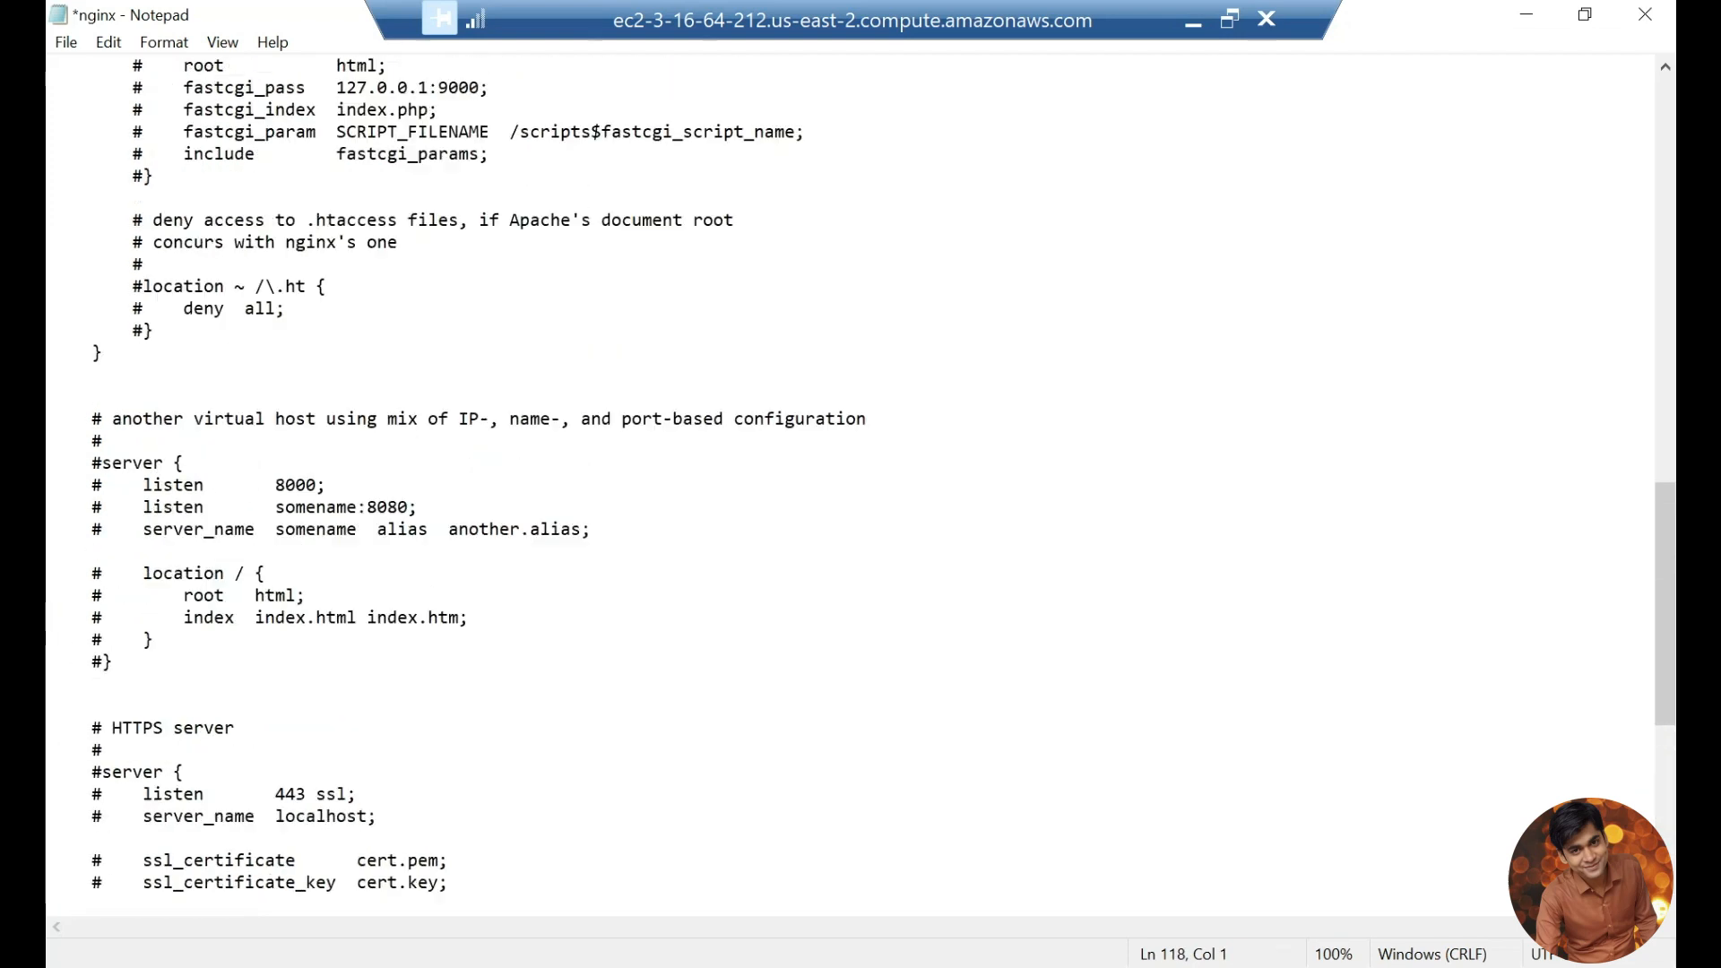
scroll(860, 475, "up", 12)
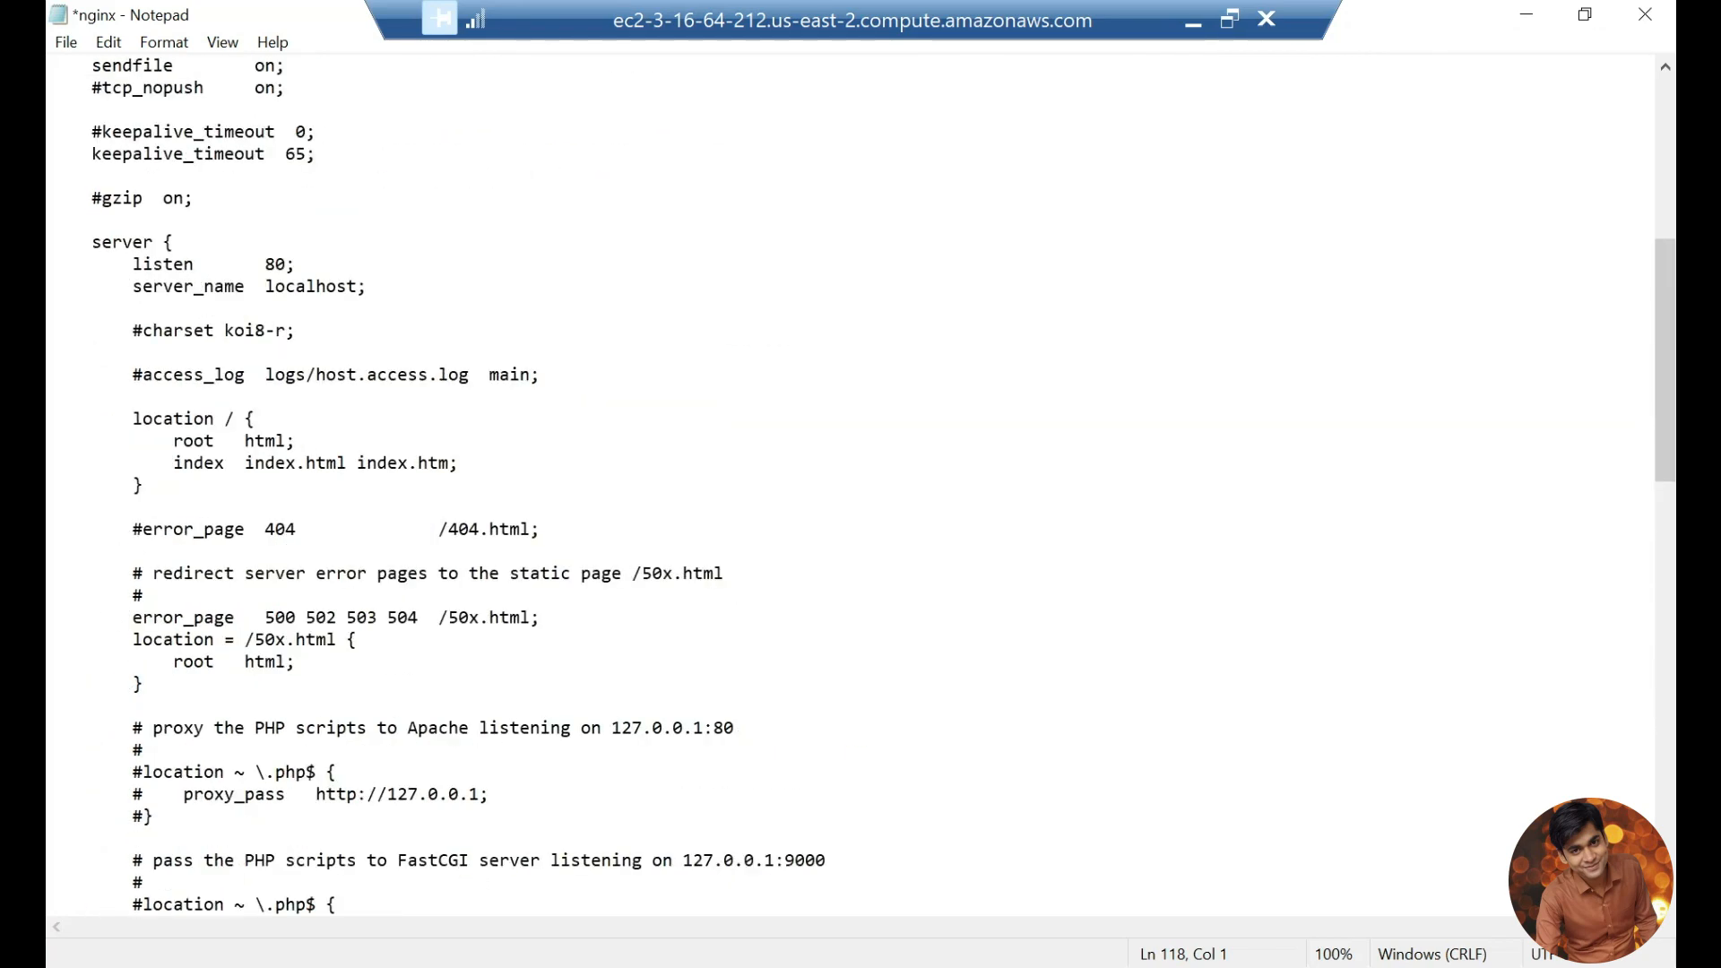
left_click_drag(133, 417, 143, 485)
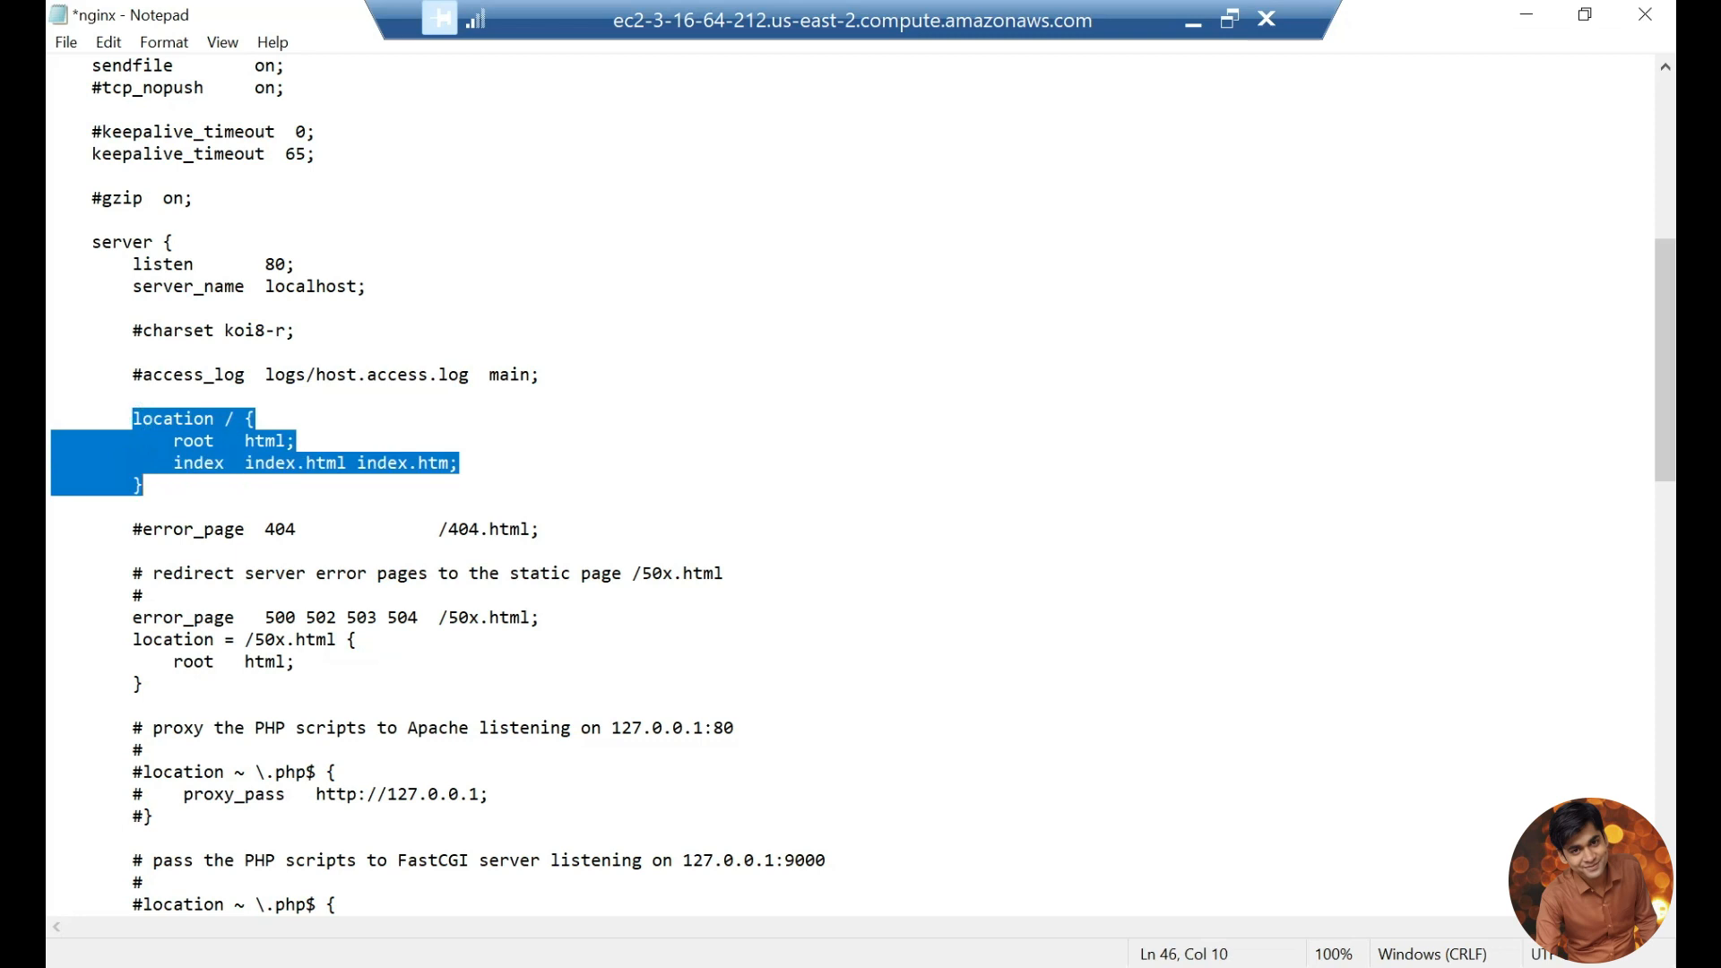
left_click(174, 443)
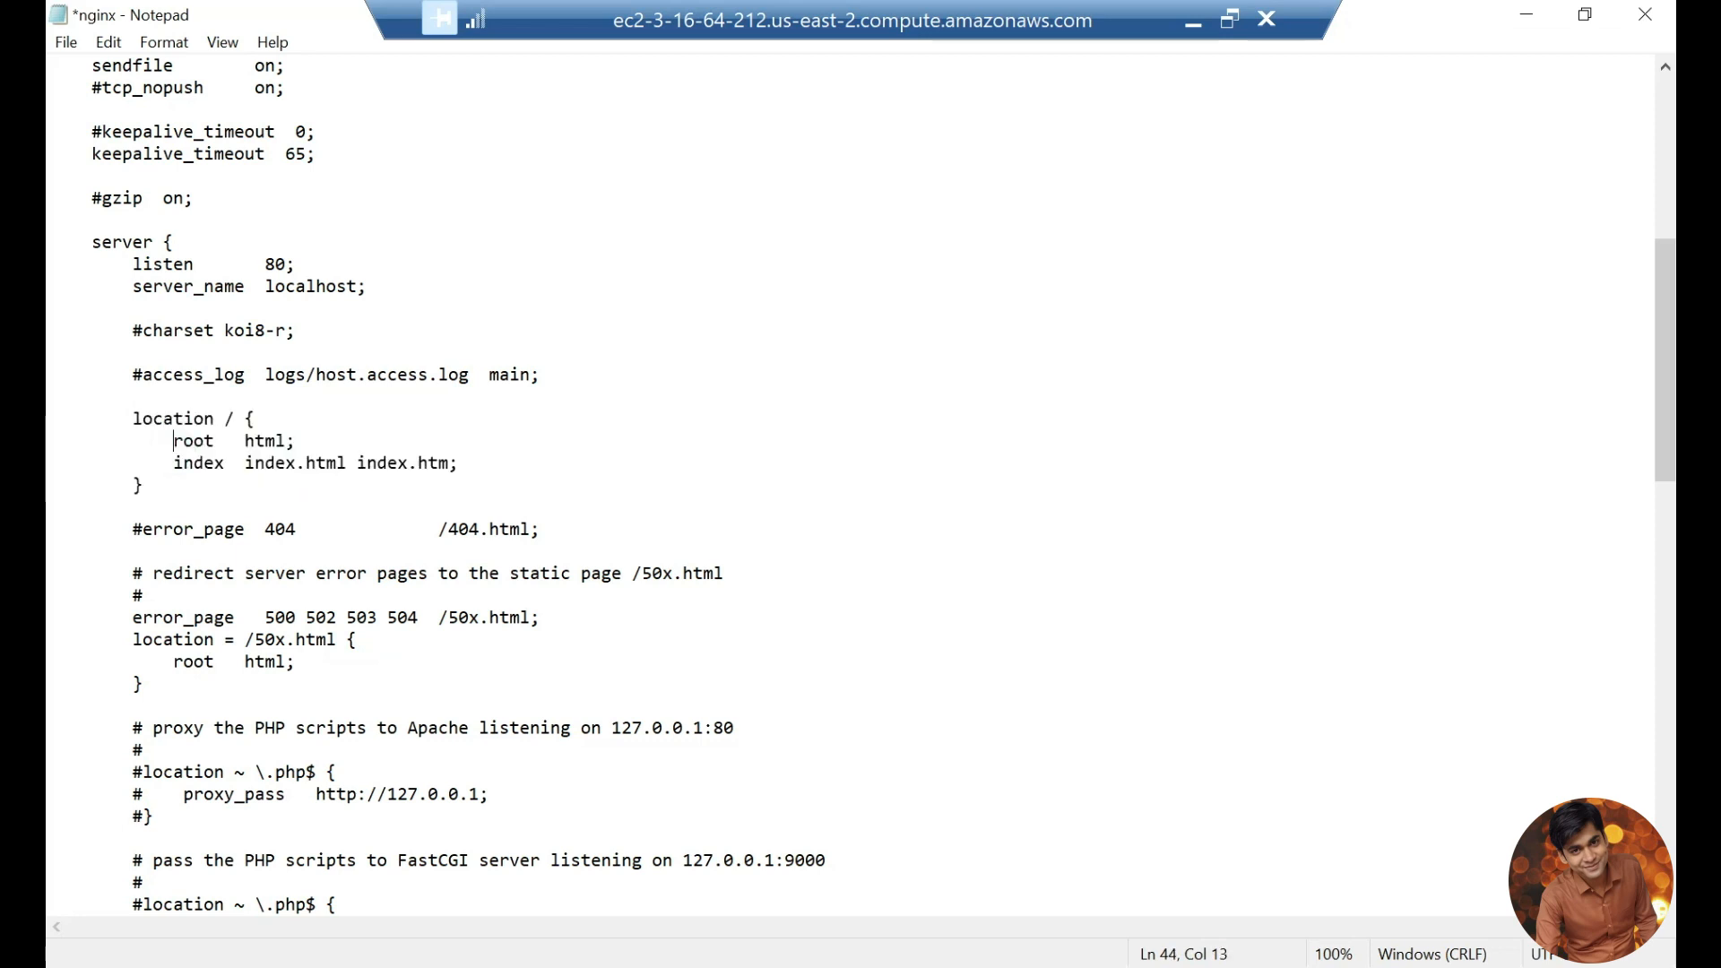
left_click_drag(133, 422, 296, 440)
left_click(162, 440)
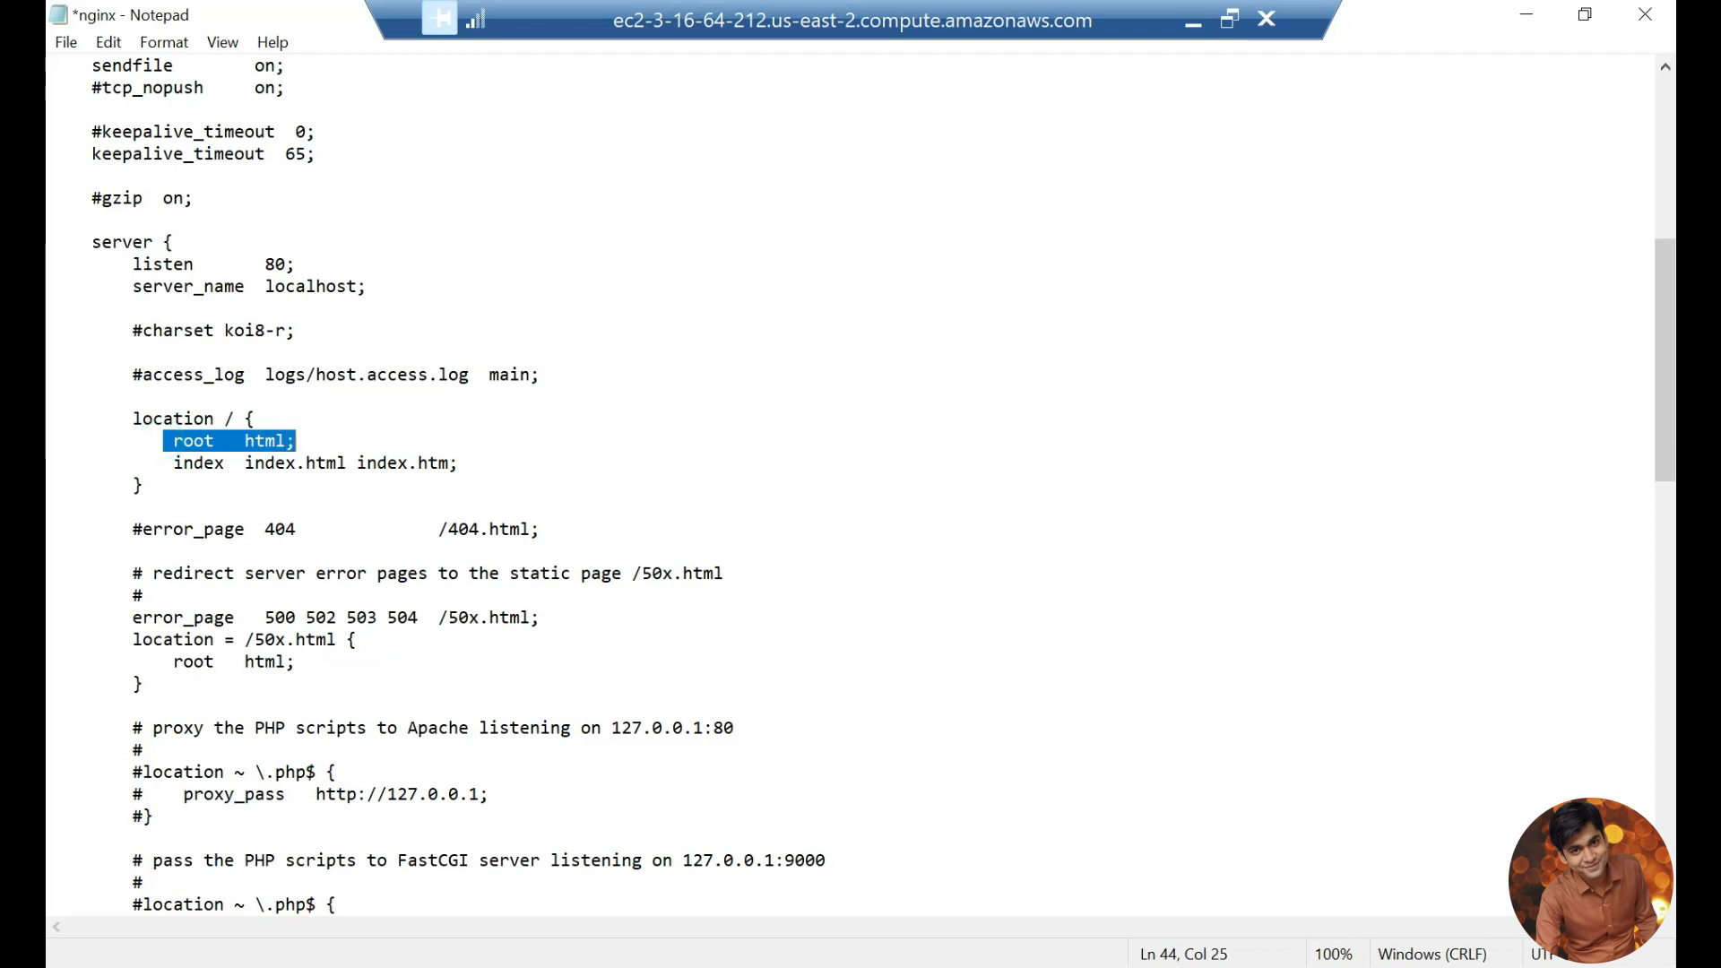
left_click_drag(173, 462, 347, 463)
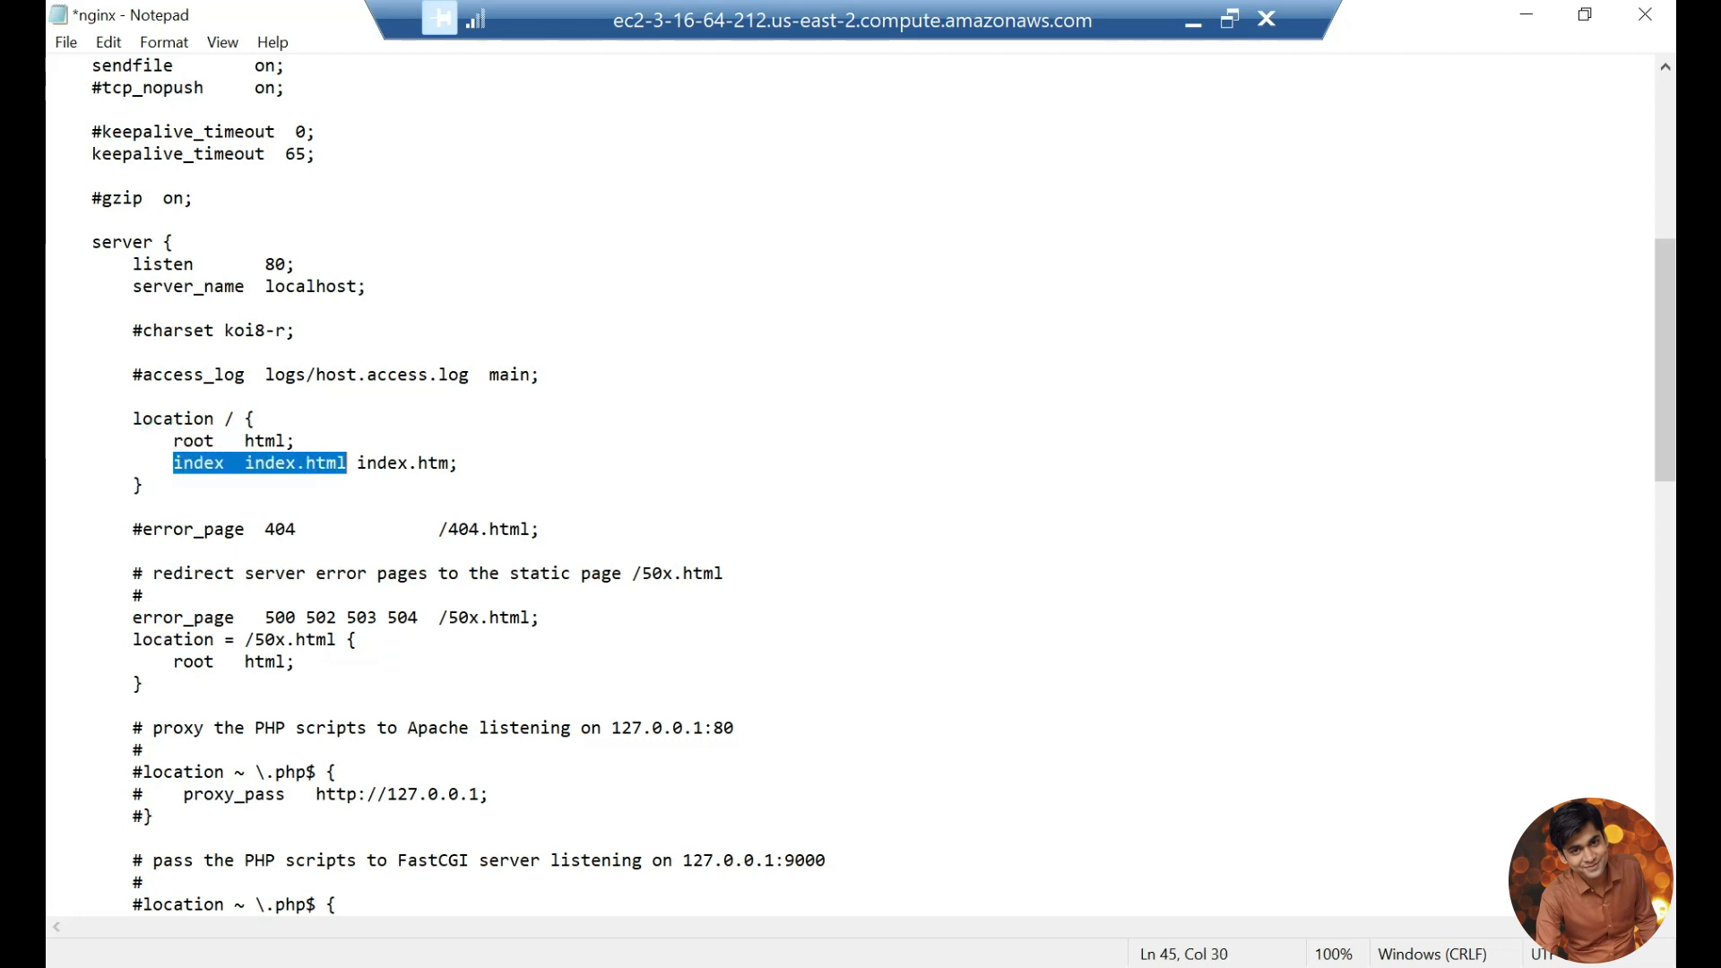
Step: Recheck the added proxy server block at the end of the file and save nginx.conf
scroll(347, 463, "down", 1)
scroll(851, 484, "down", 15)
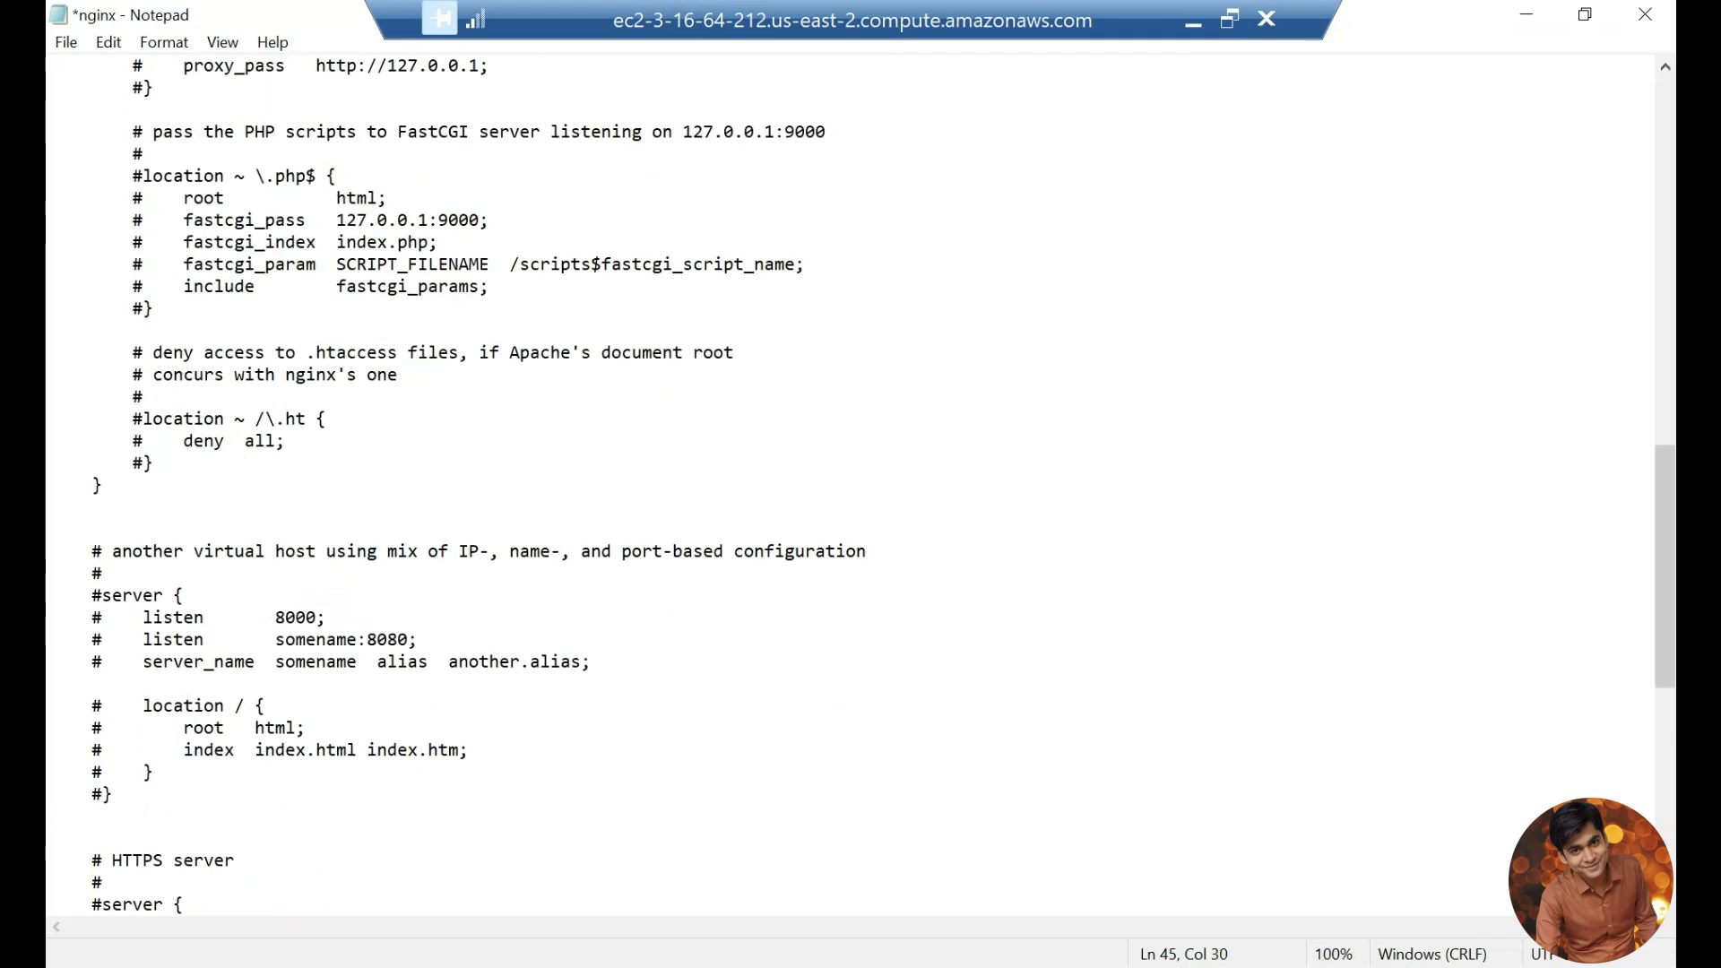
scroll(852, 484, "down", 6)
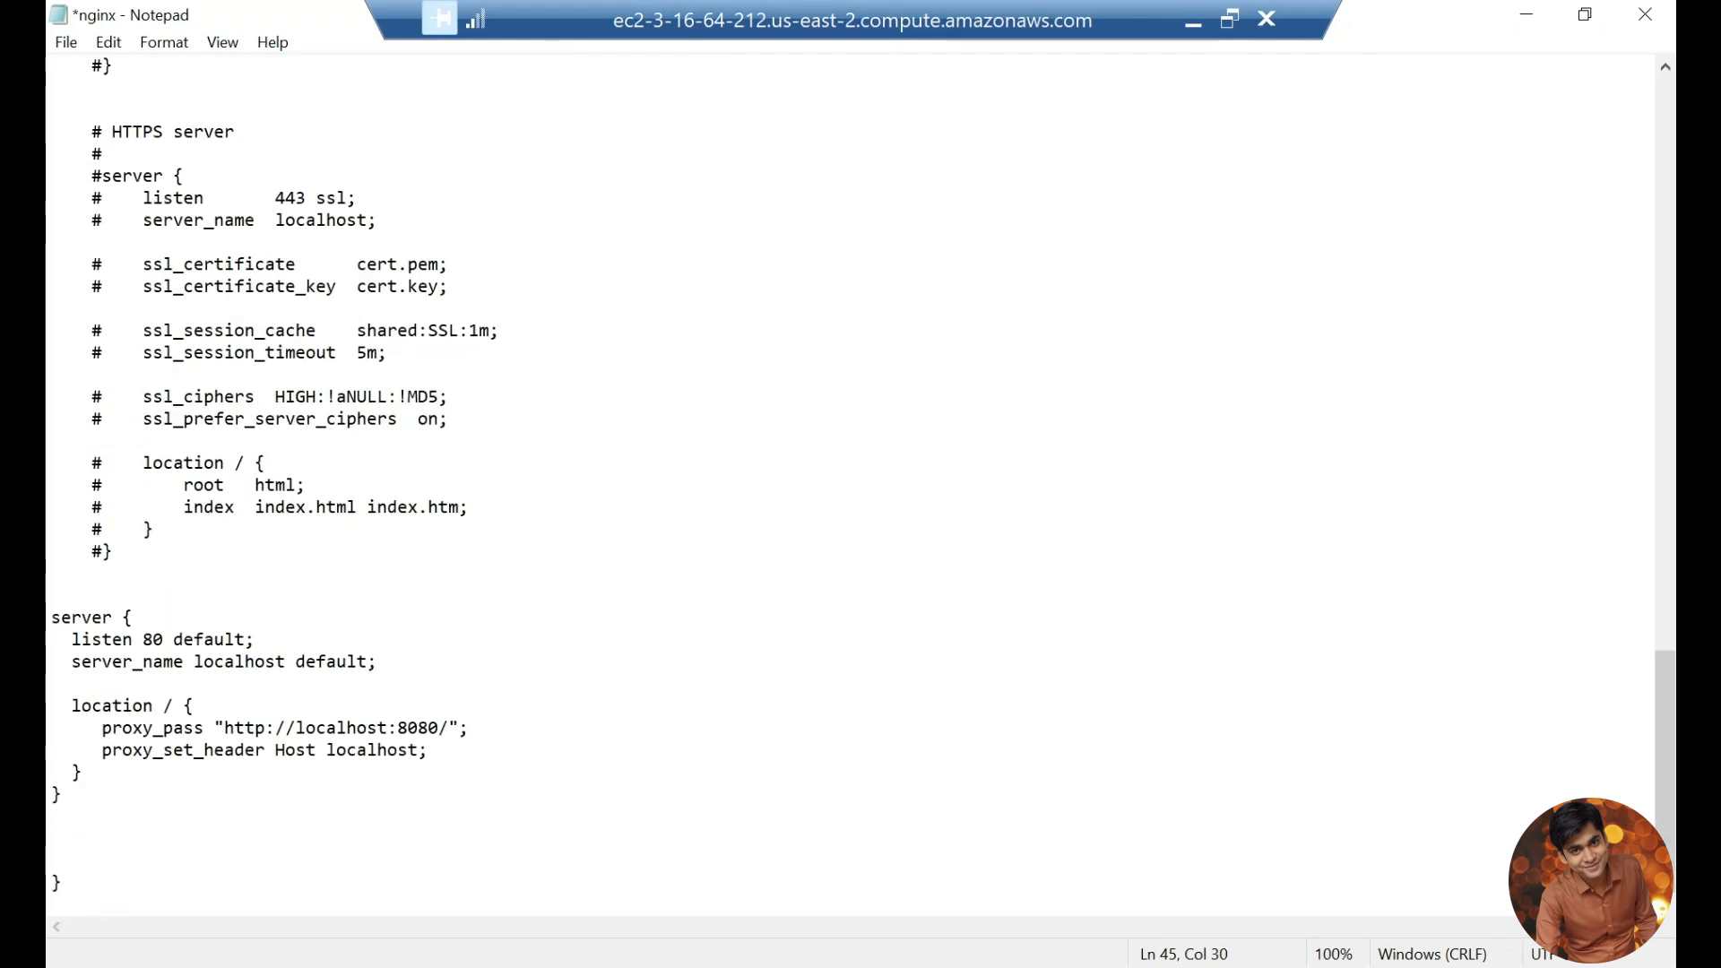
left_click_drag(61, 794, 51, 617)
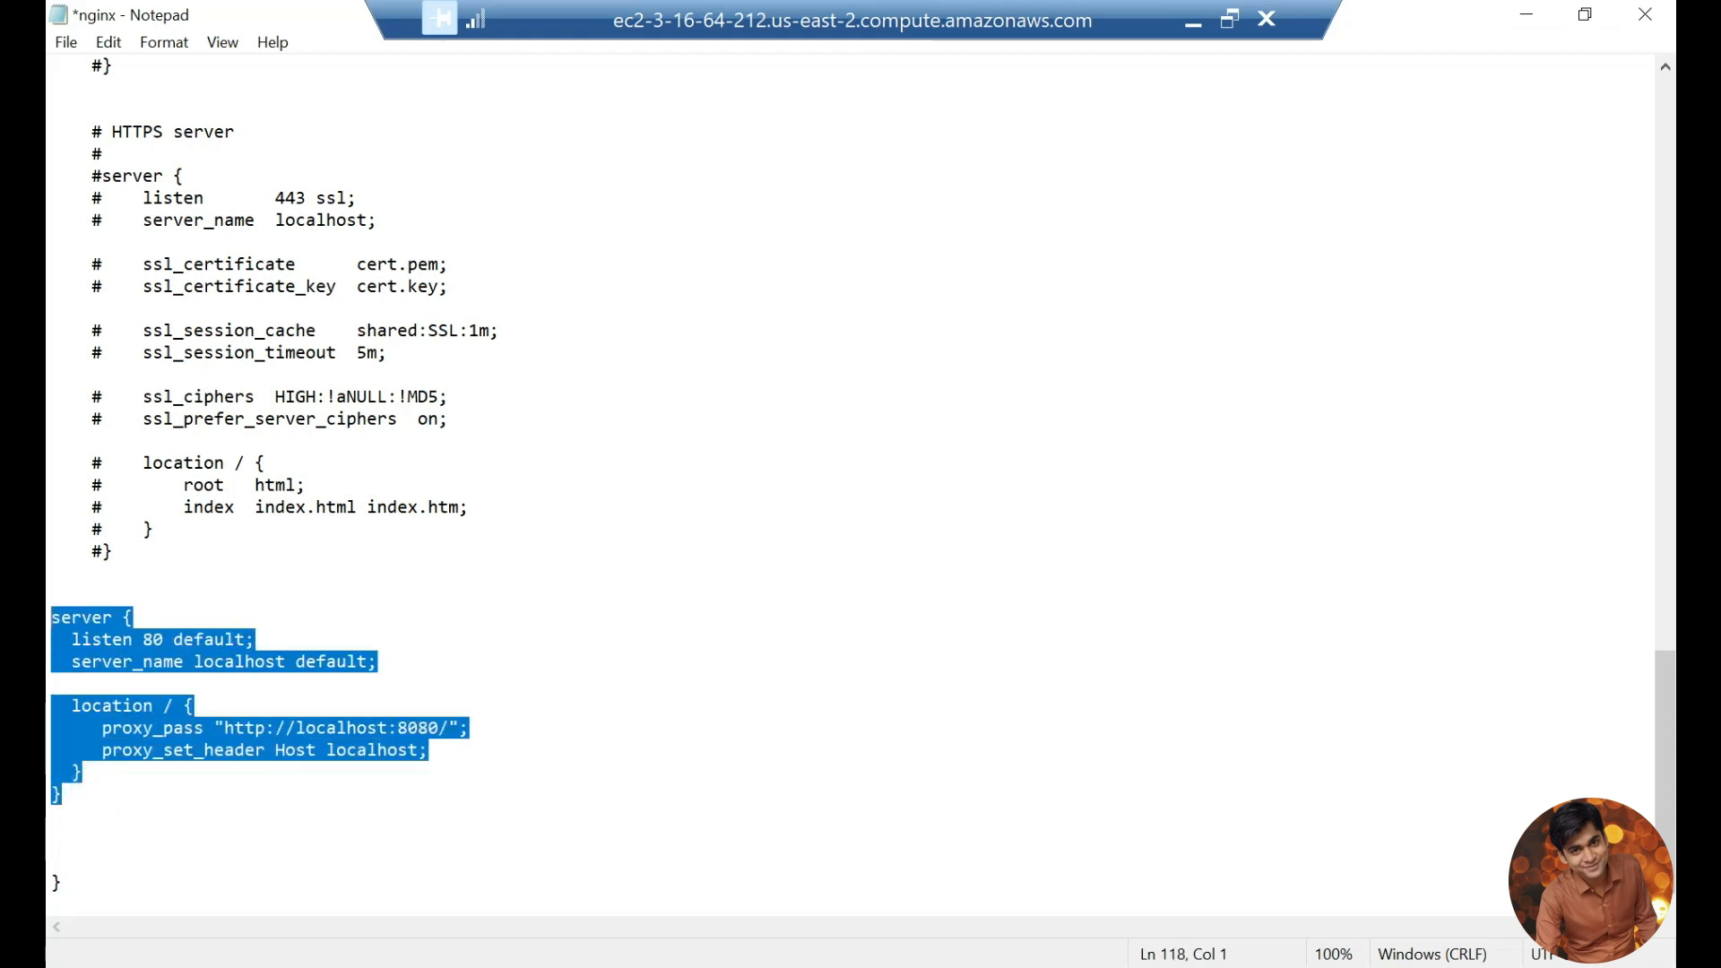
left_click(552, 724)
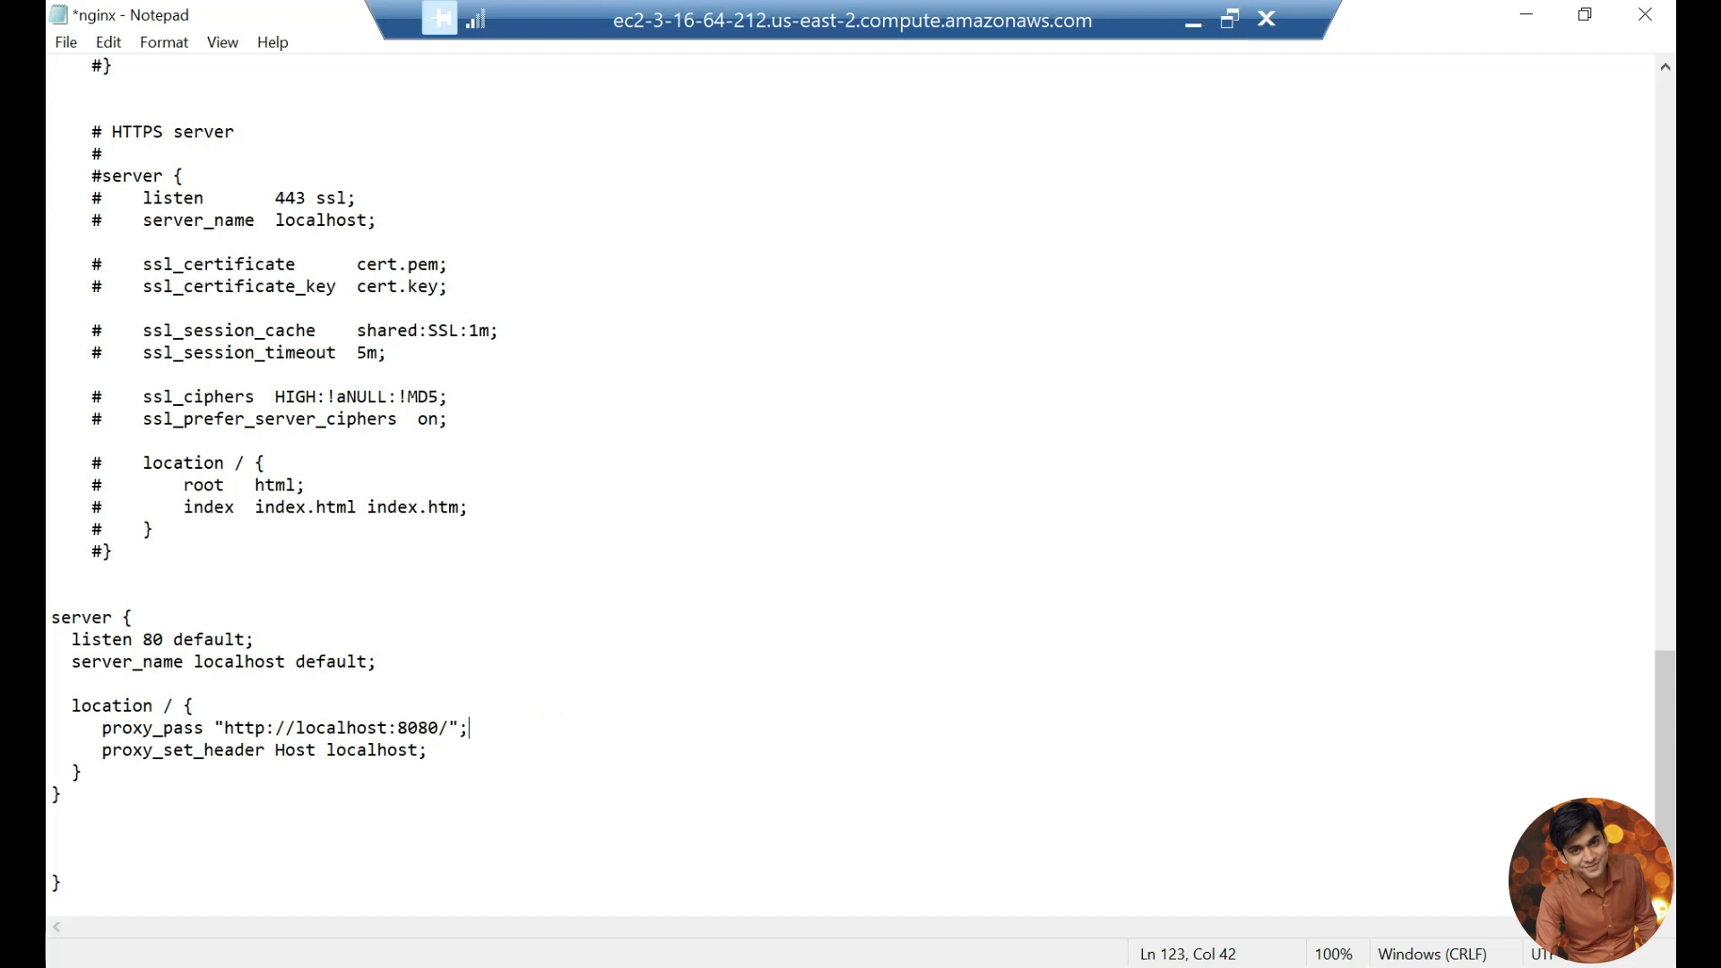
key("ctrl+s")
Step: Open Windows Services and restart the nginx service
key("super")
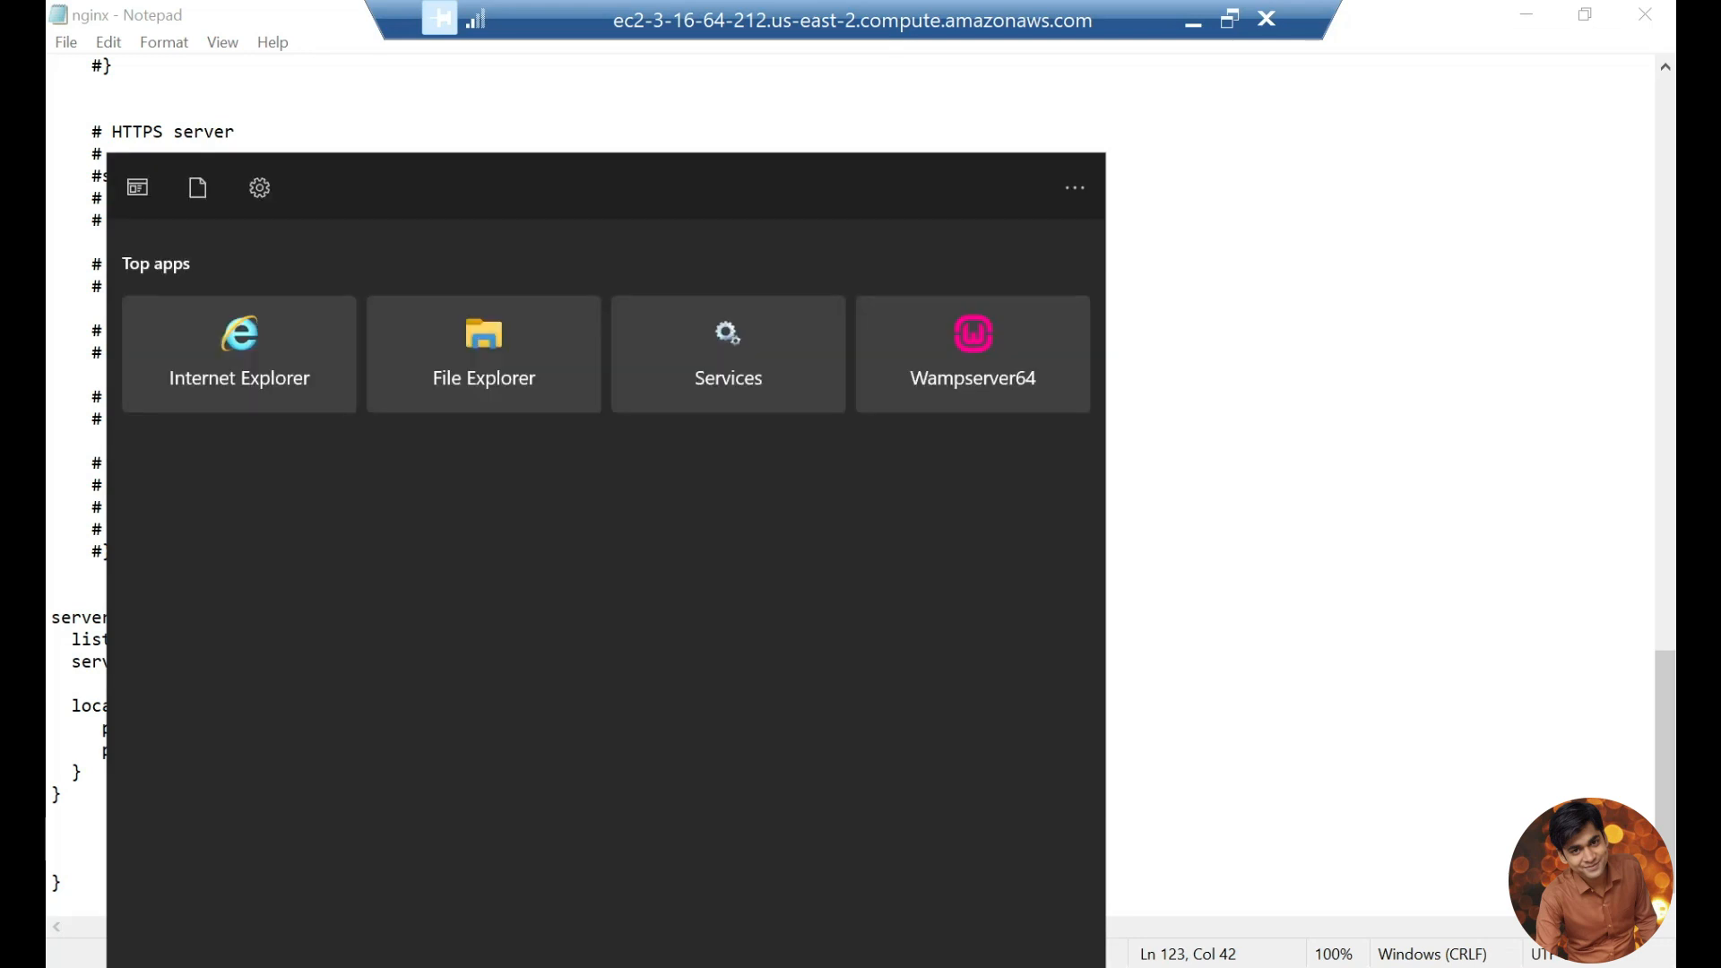
left_click(719, 351)
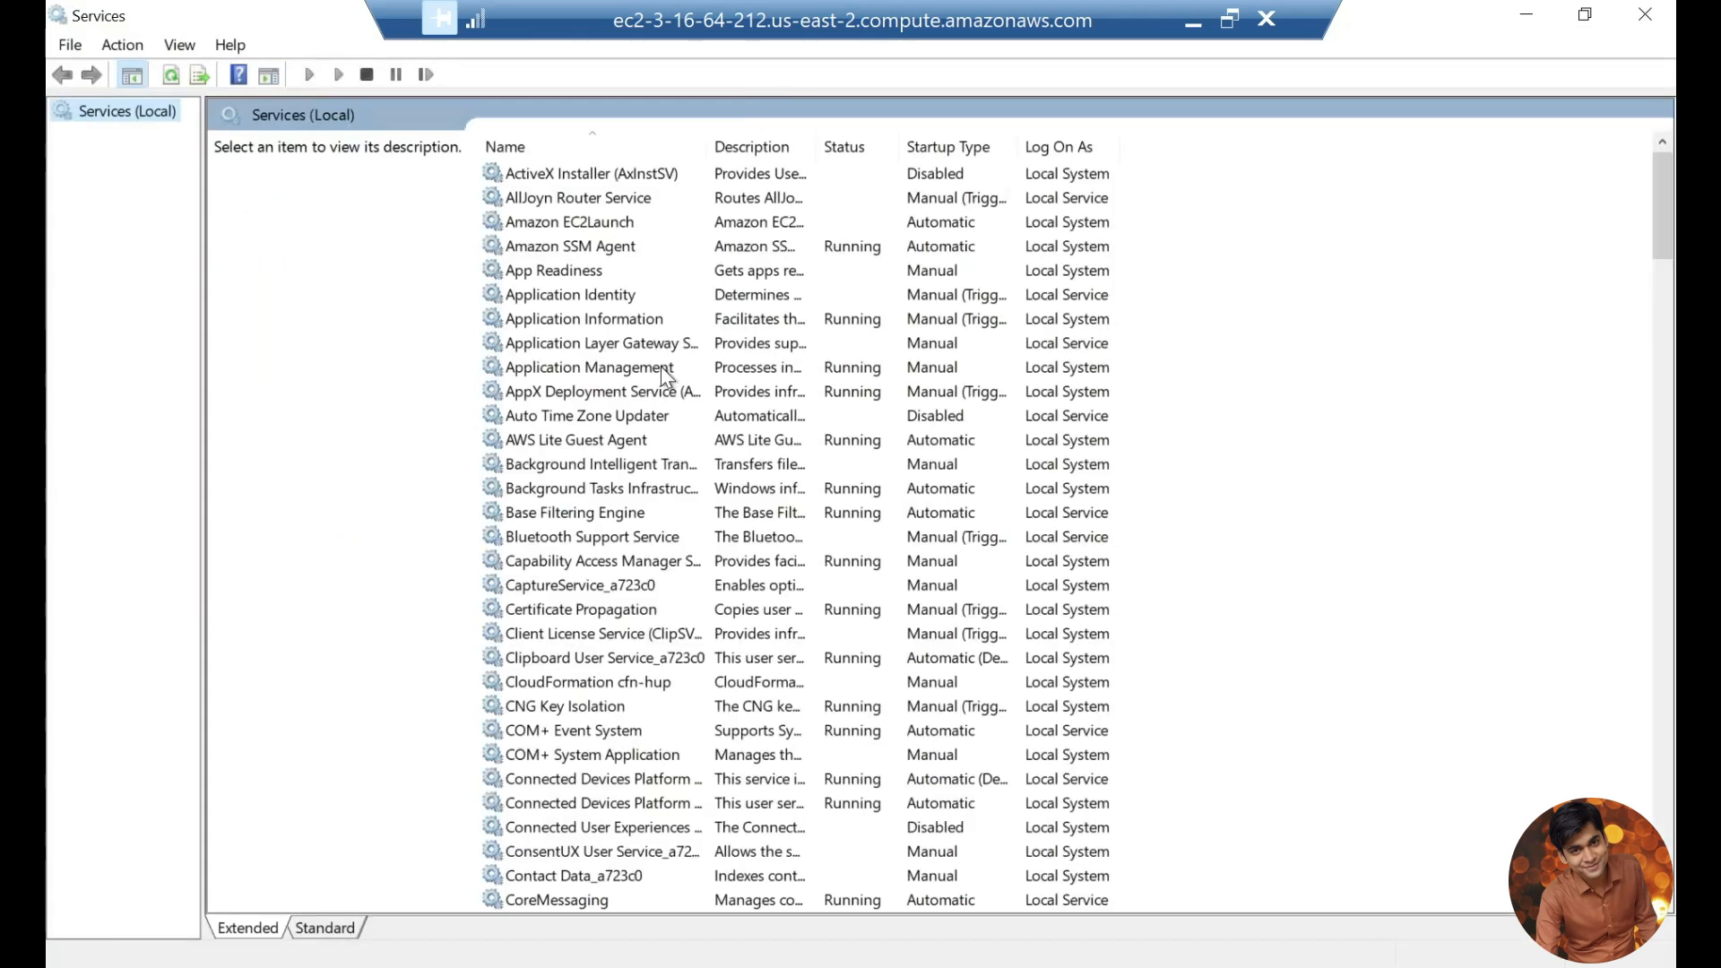
left_click(564, 269)
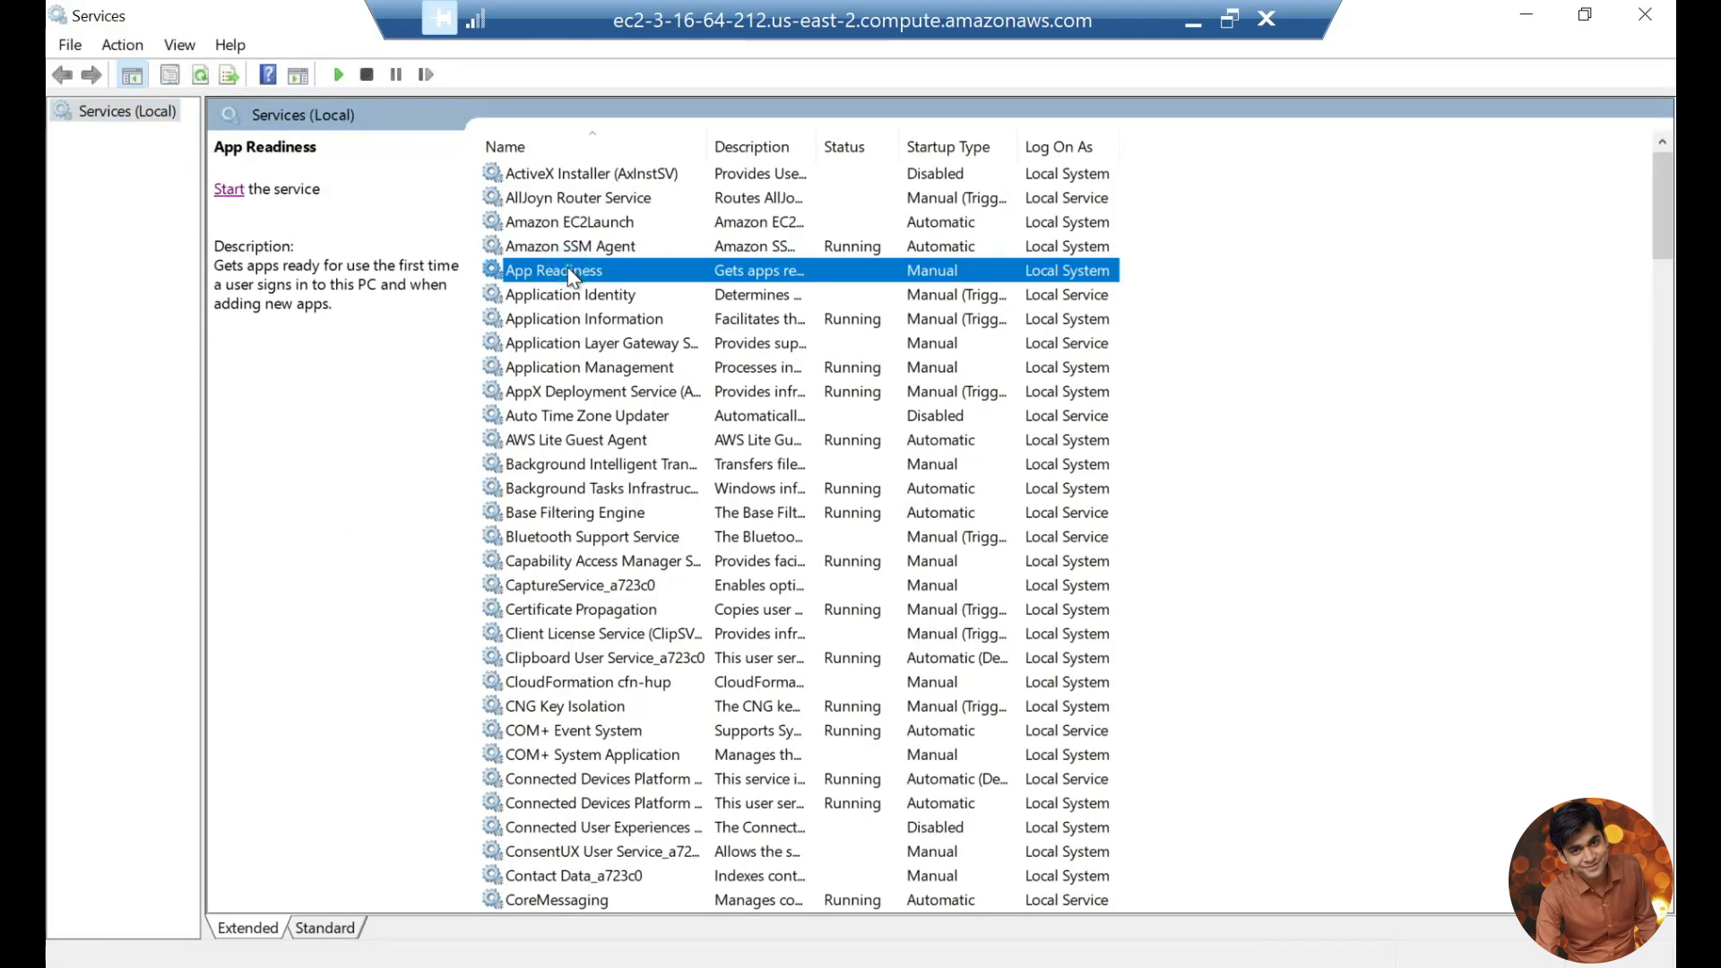
key("n")
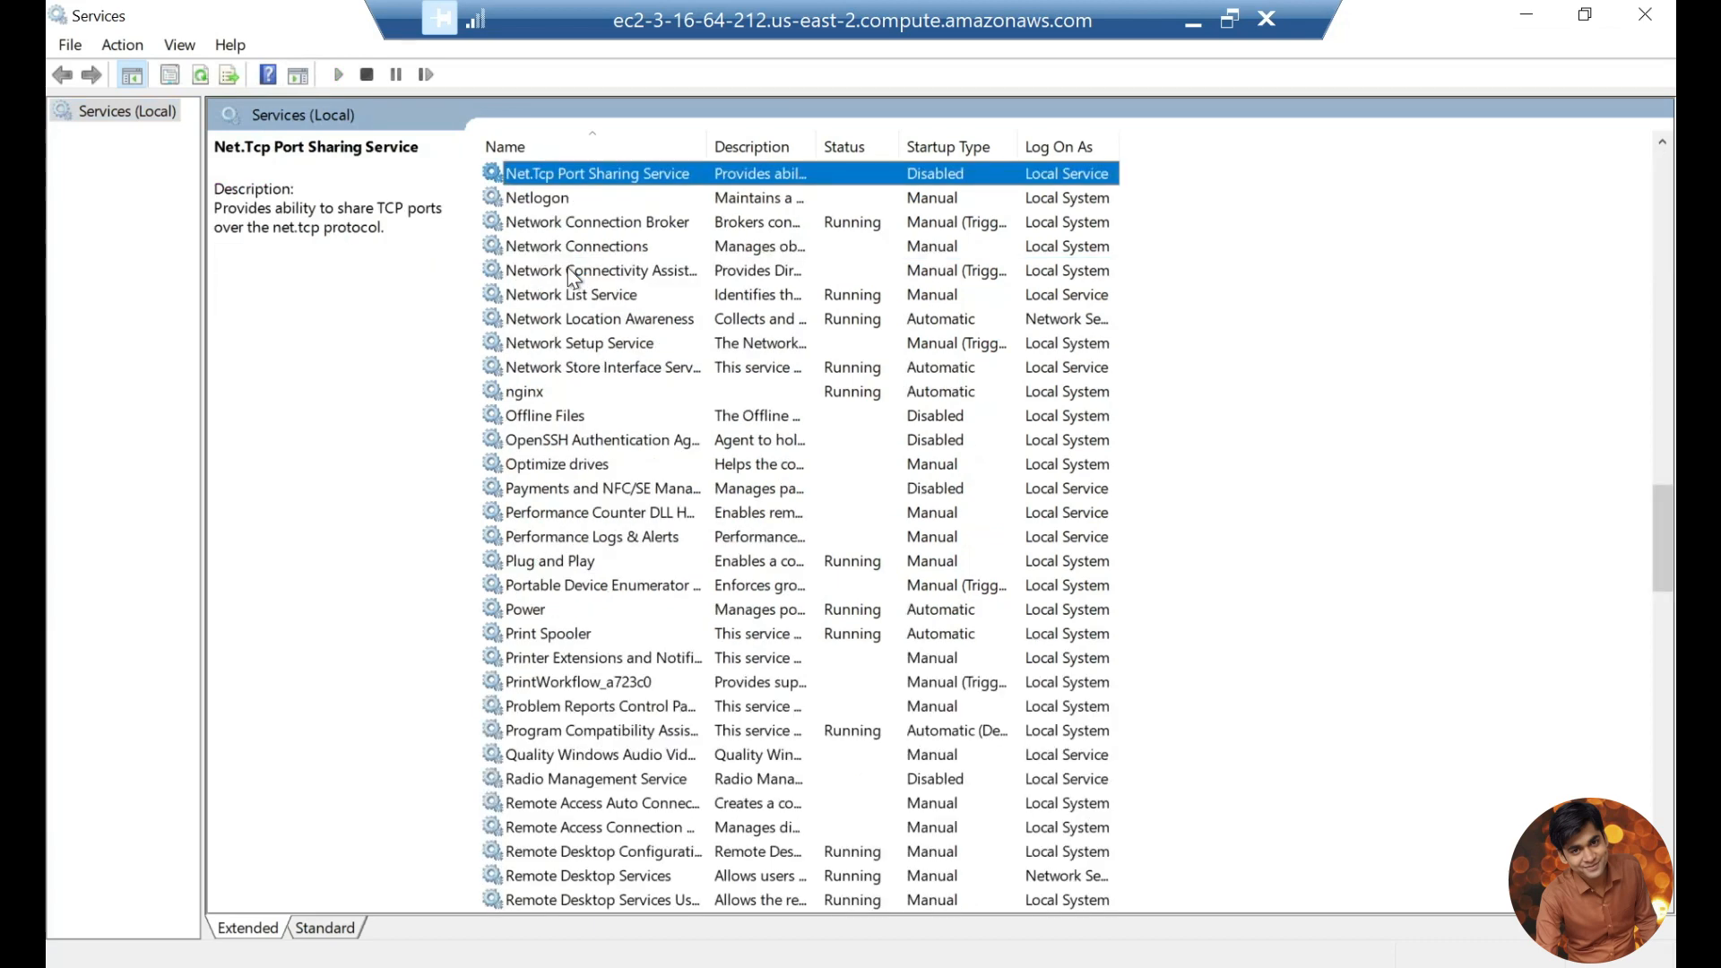
left_click(527, 394)
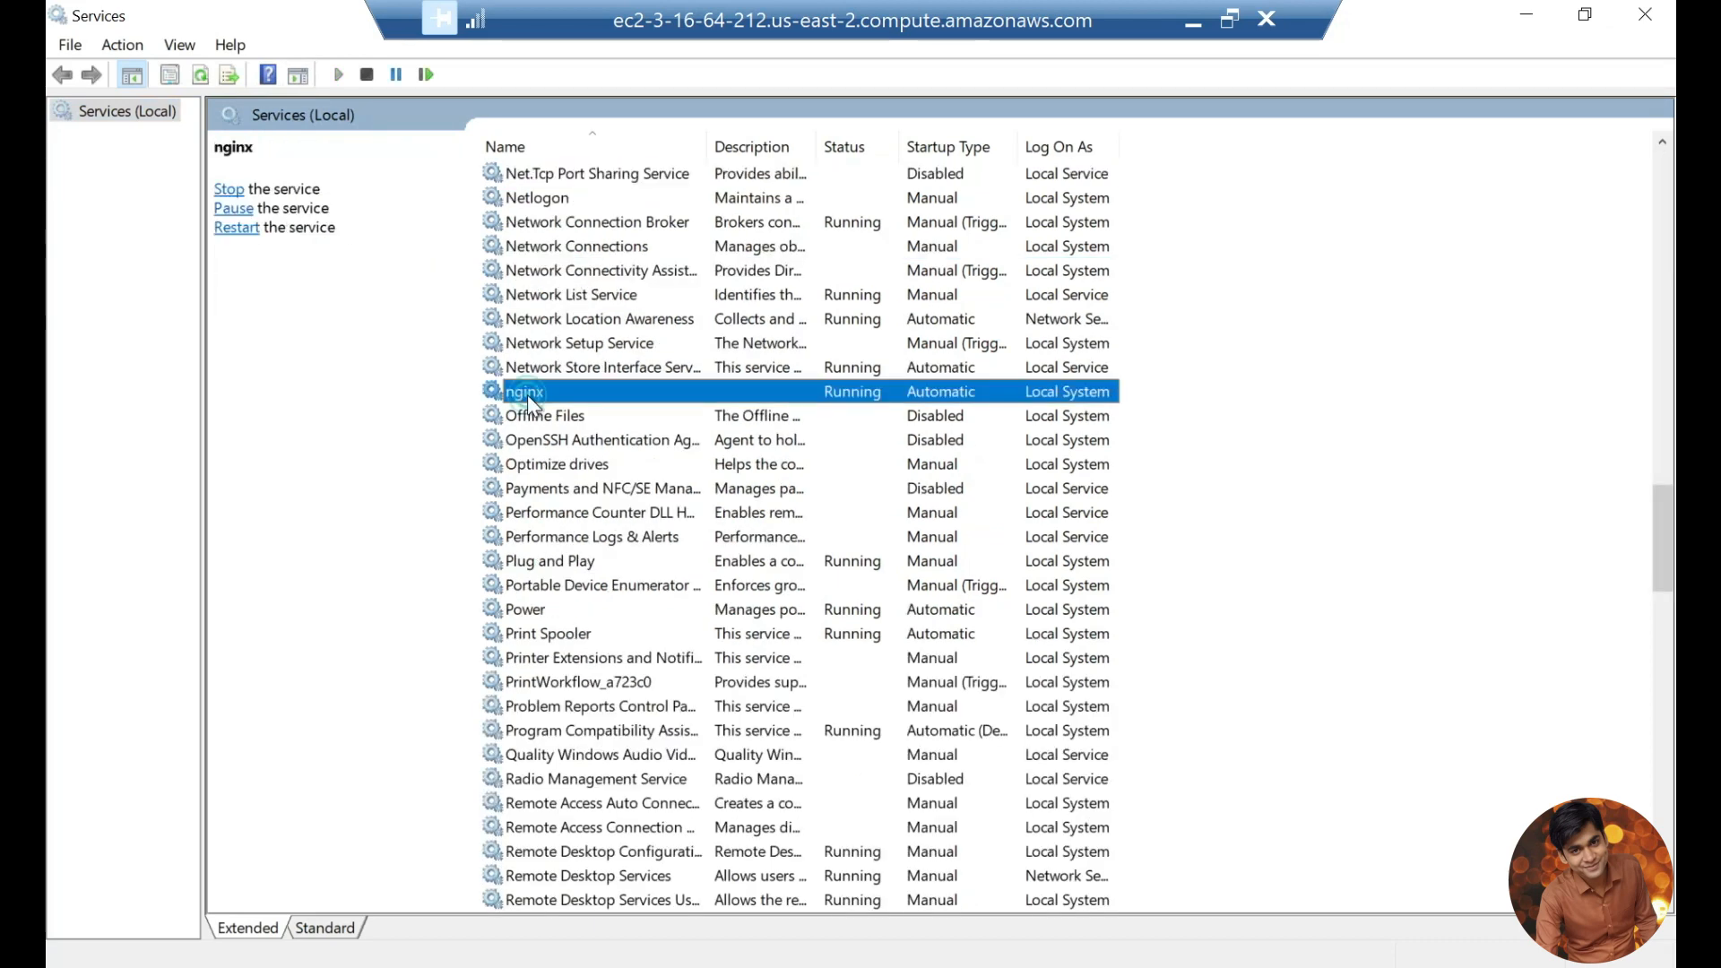
left_click(236, 229)
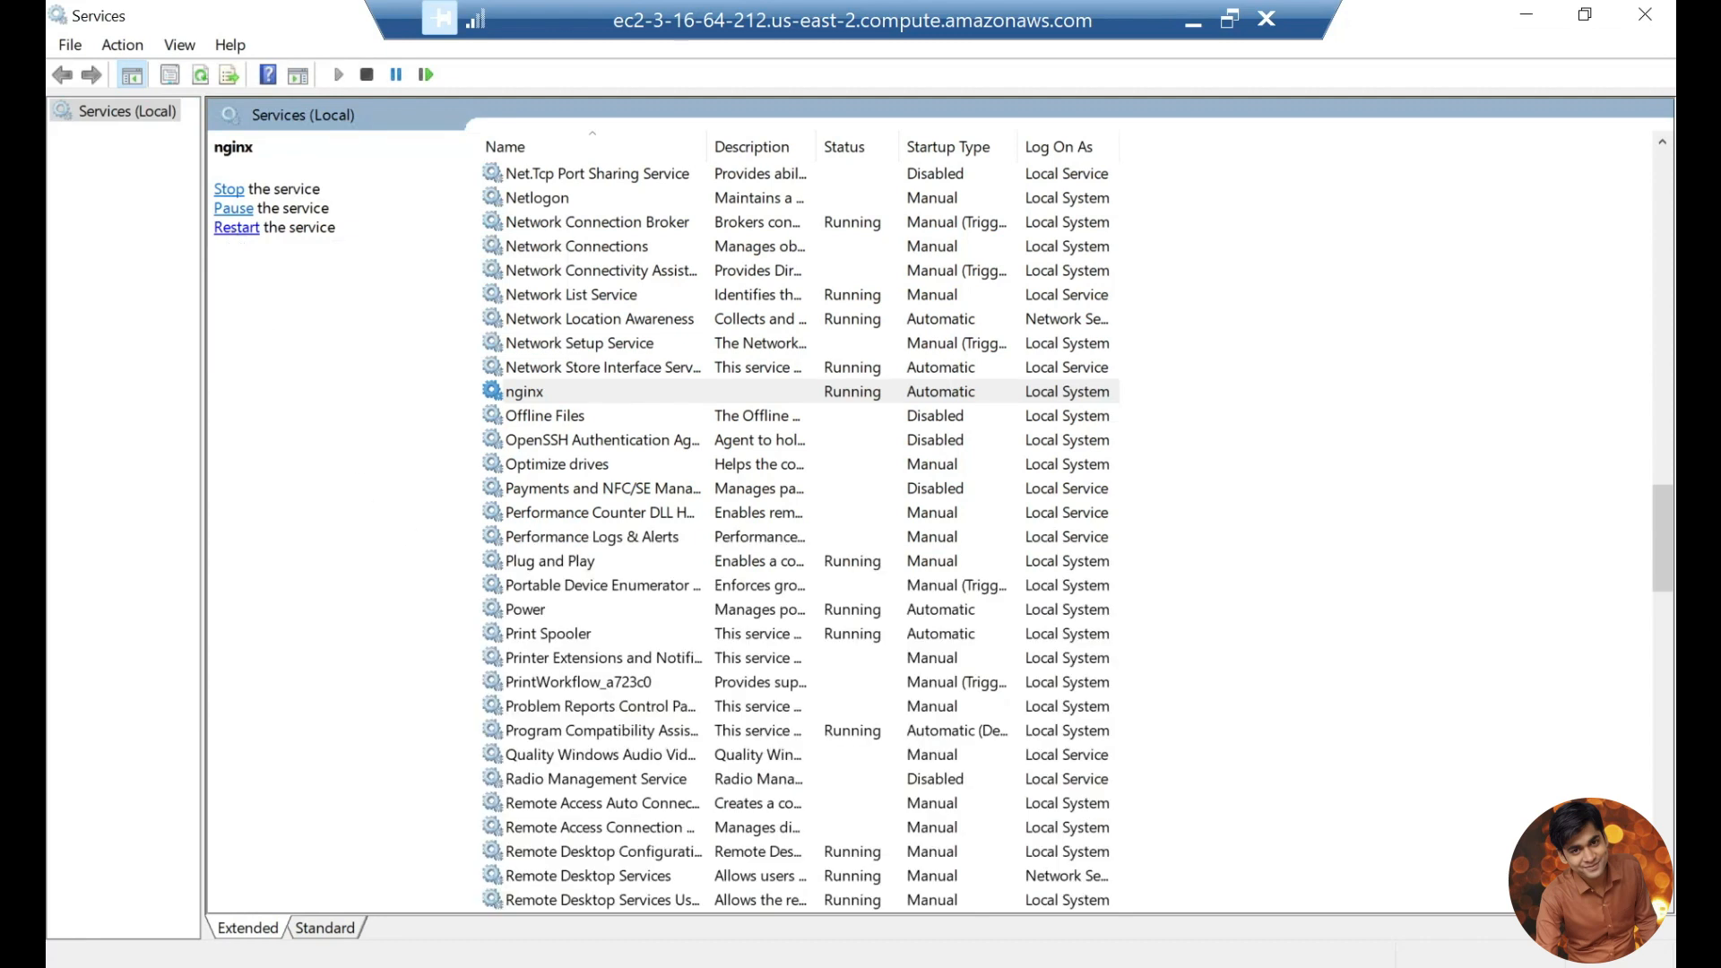
left_click(719, 965)
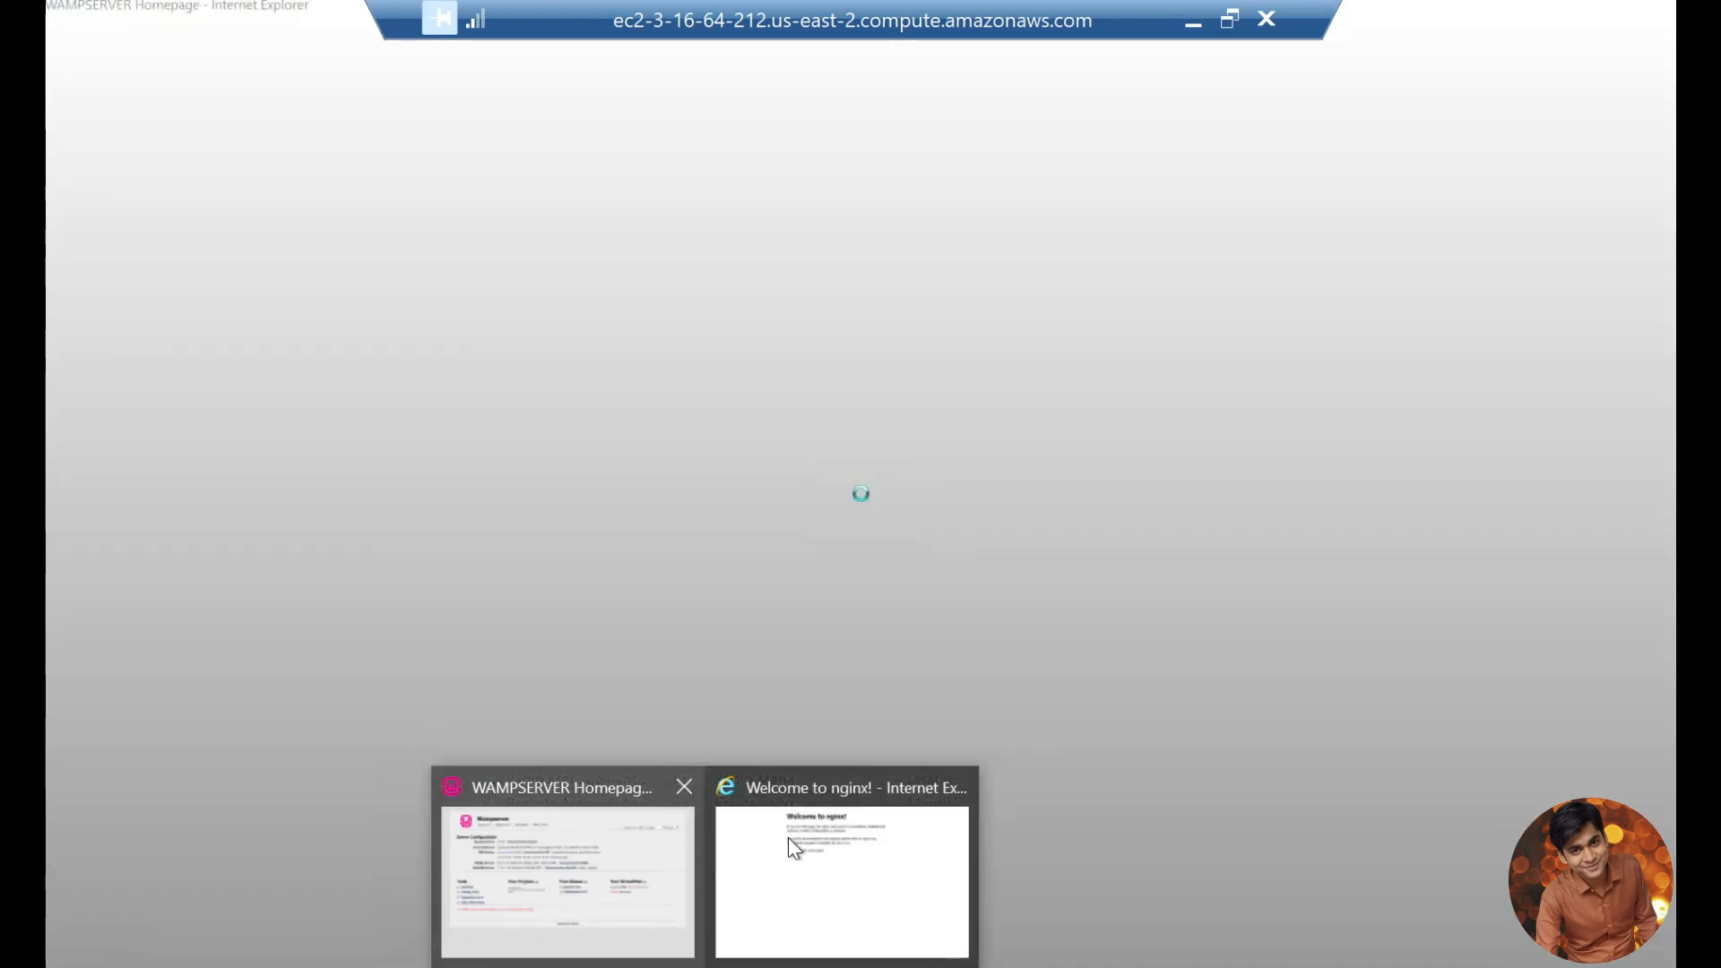
left_click(788, 837)
left_click(320, 44)
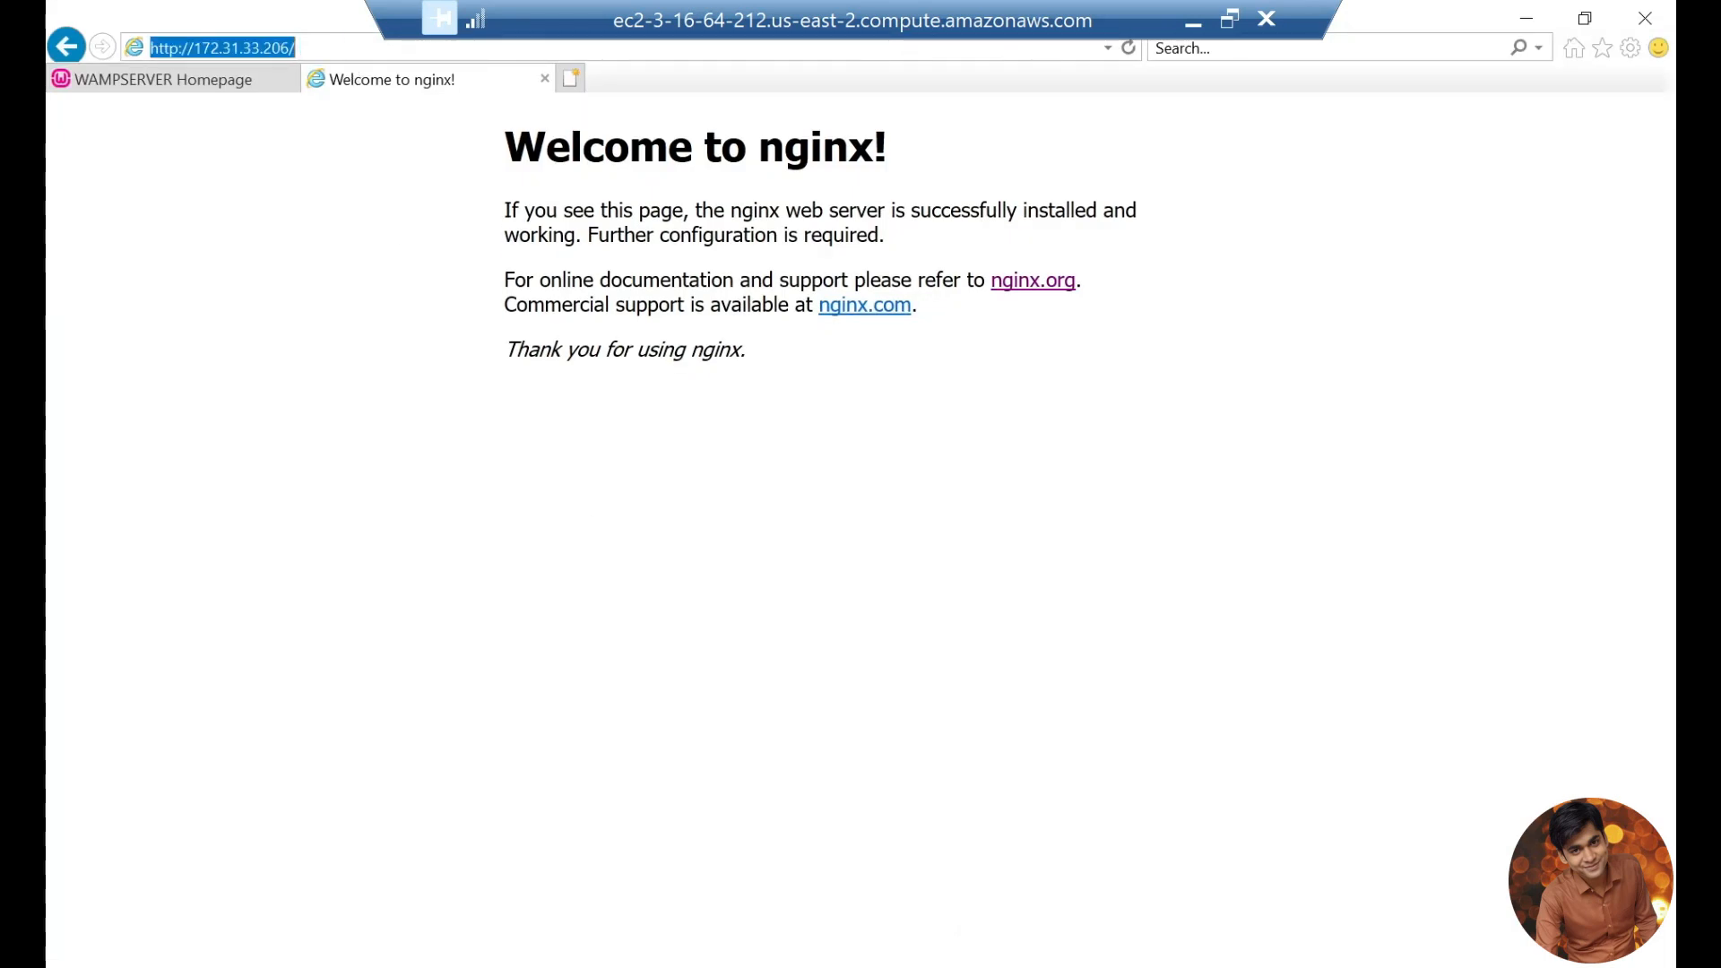
key("Return")
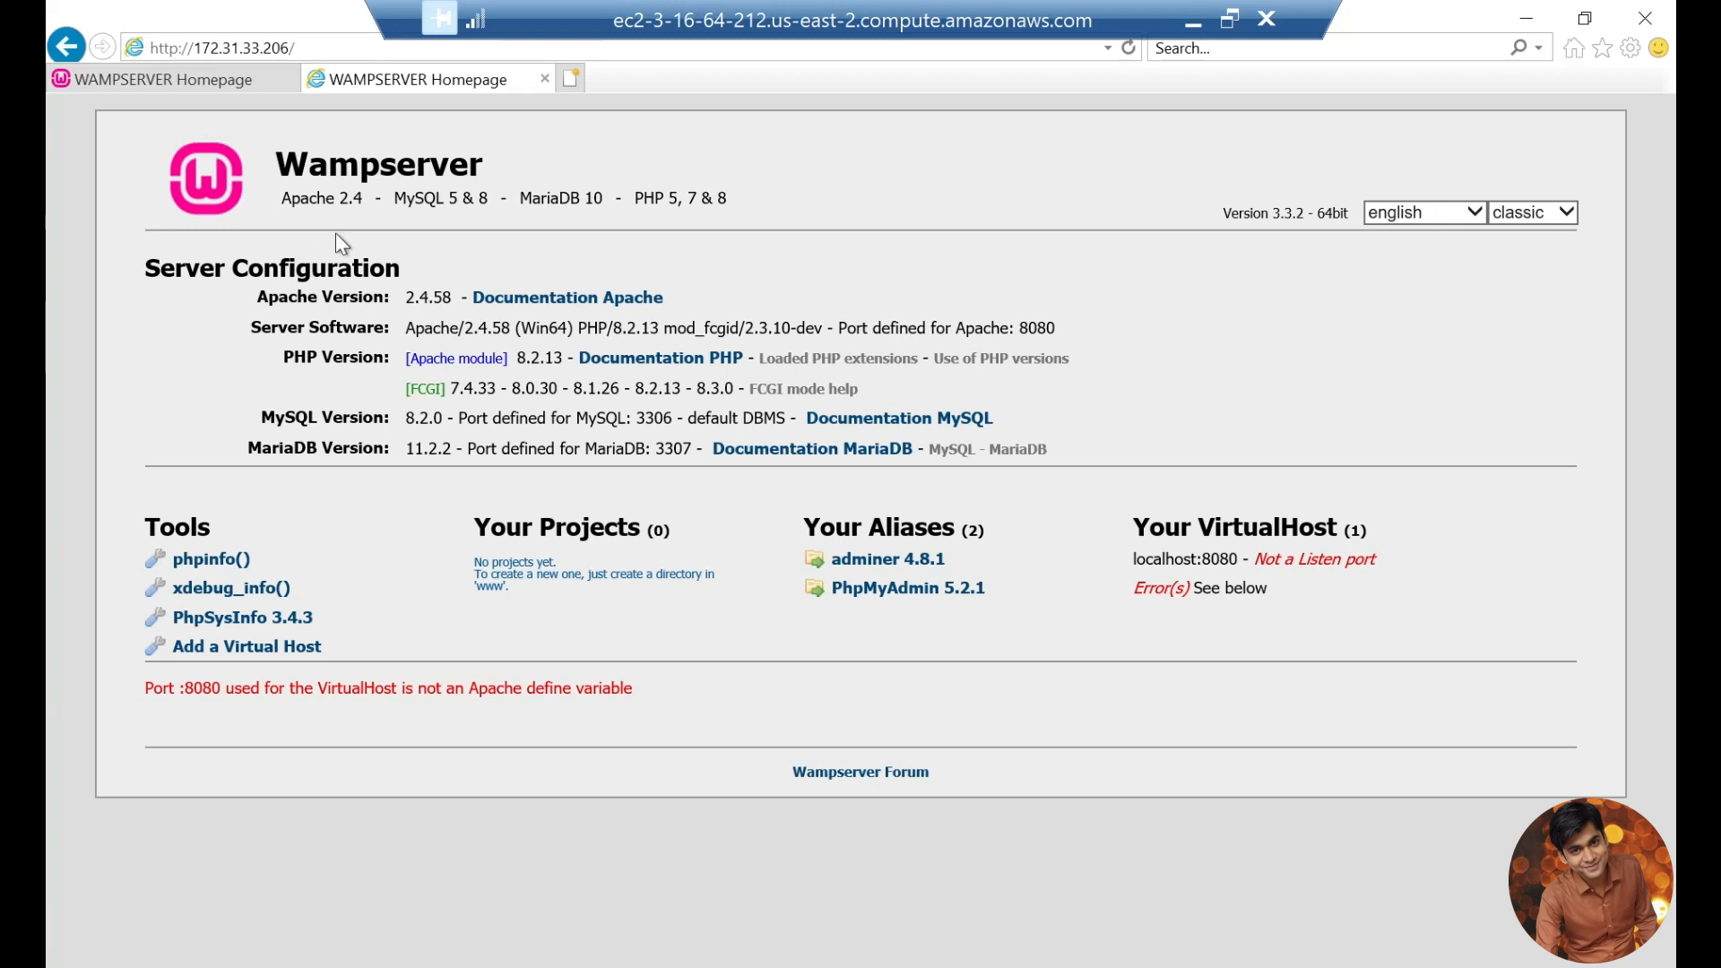
left_click(310, 41)
key("ctrl+c")
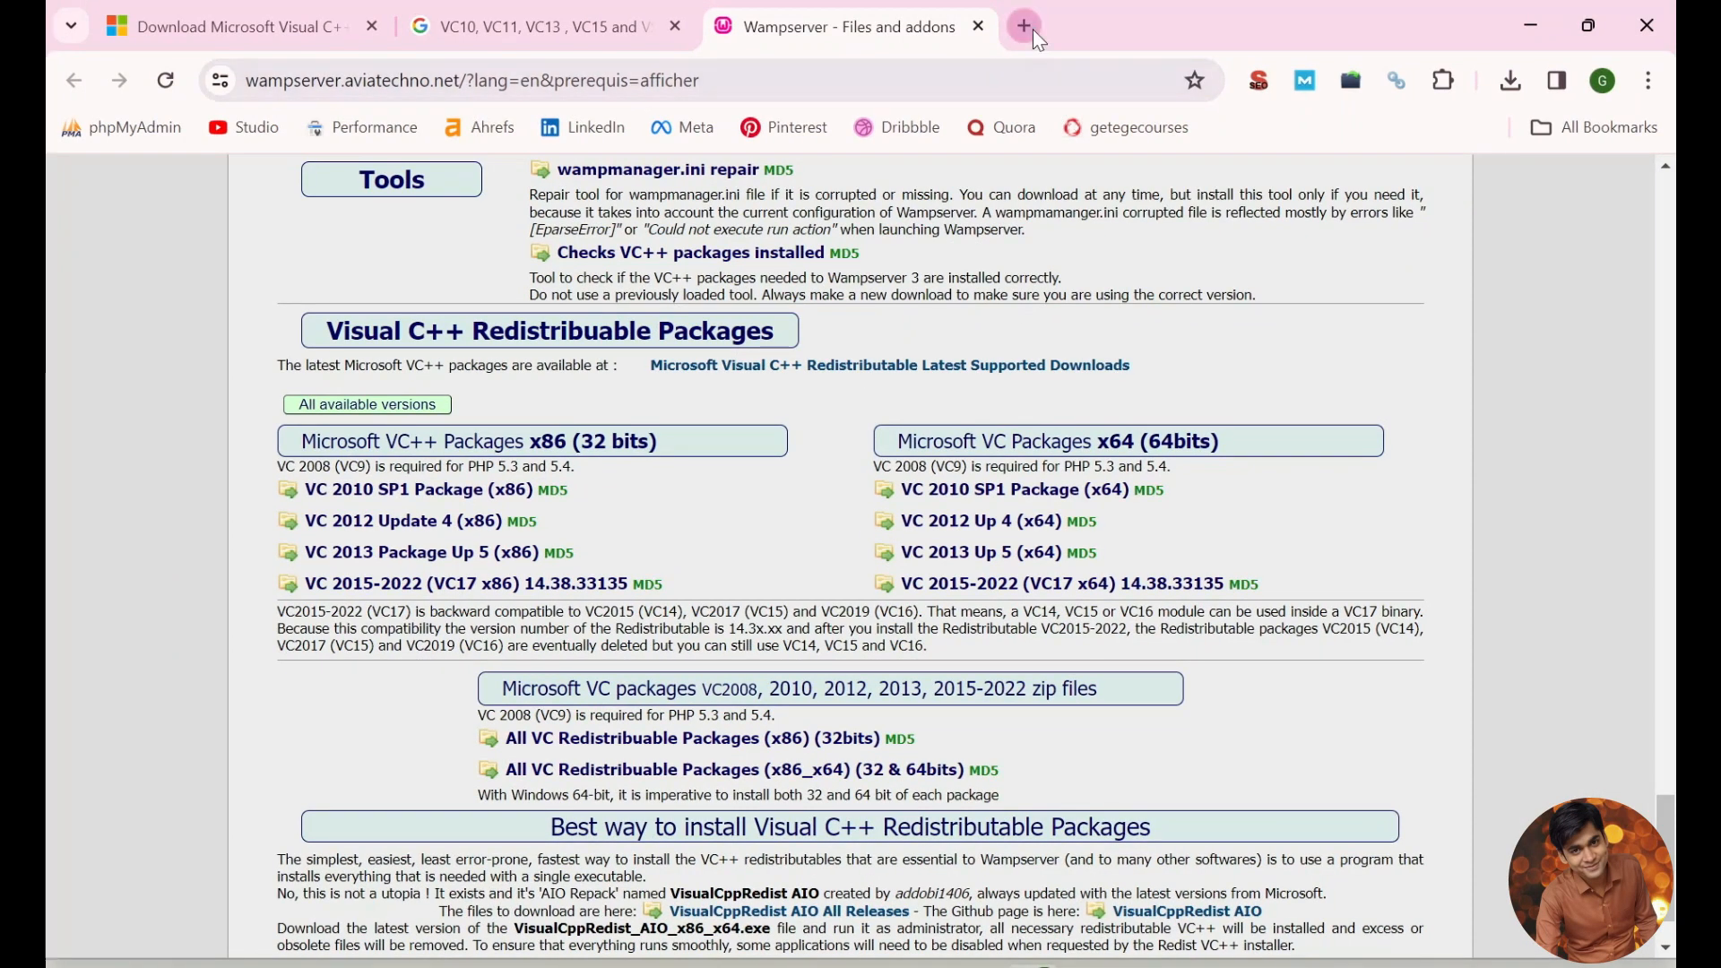
left_click(1025, 26)
left_click(999, 67)
key("ctrl+v")
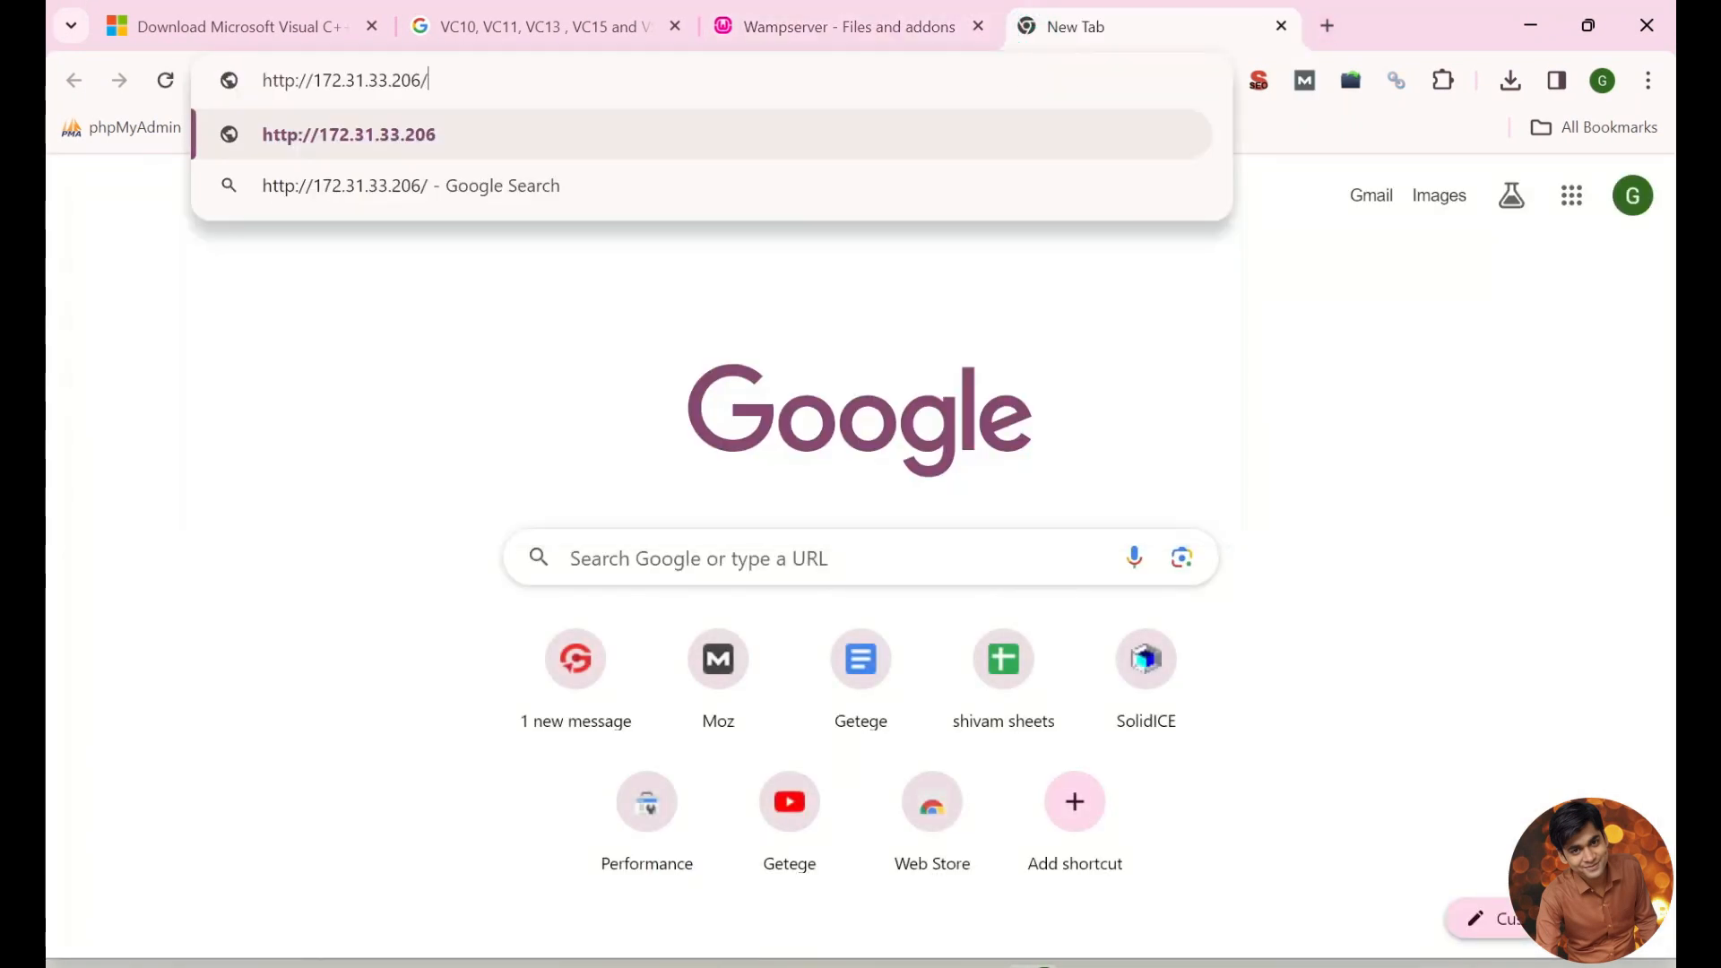
key("Return")
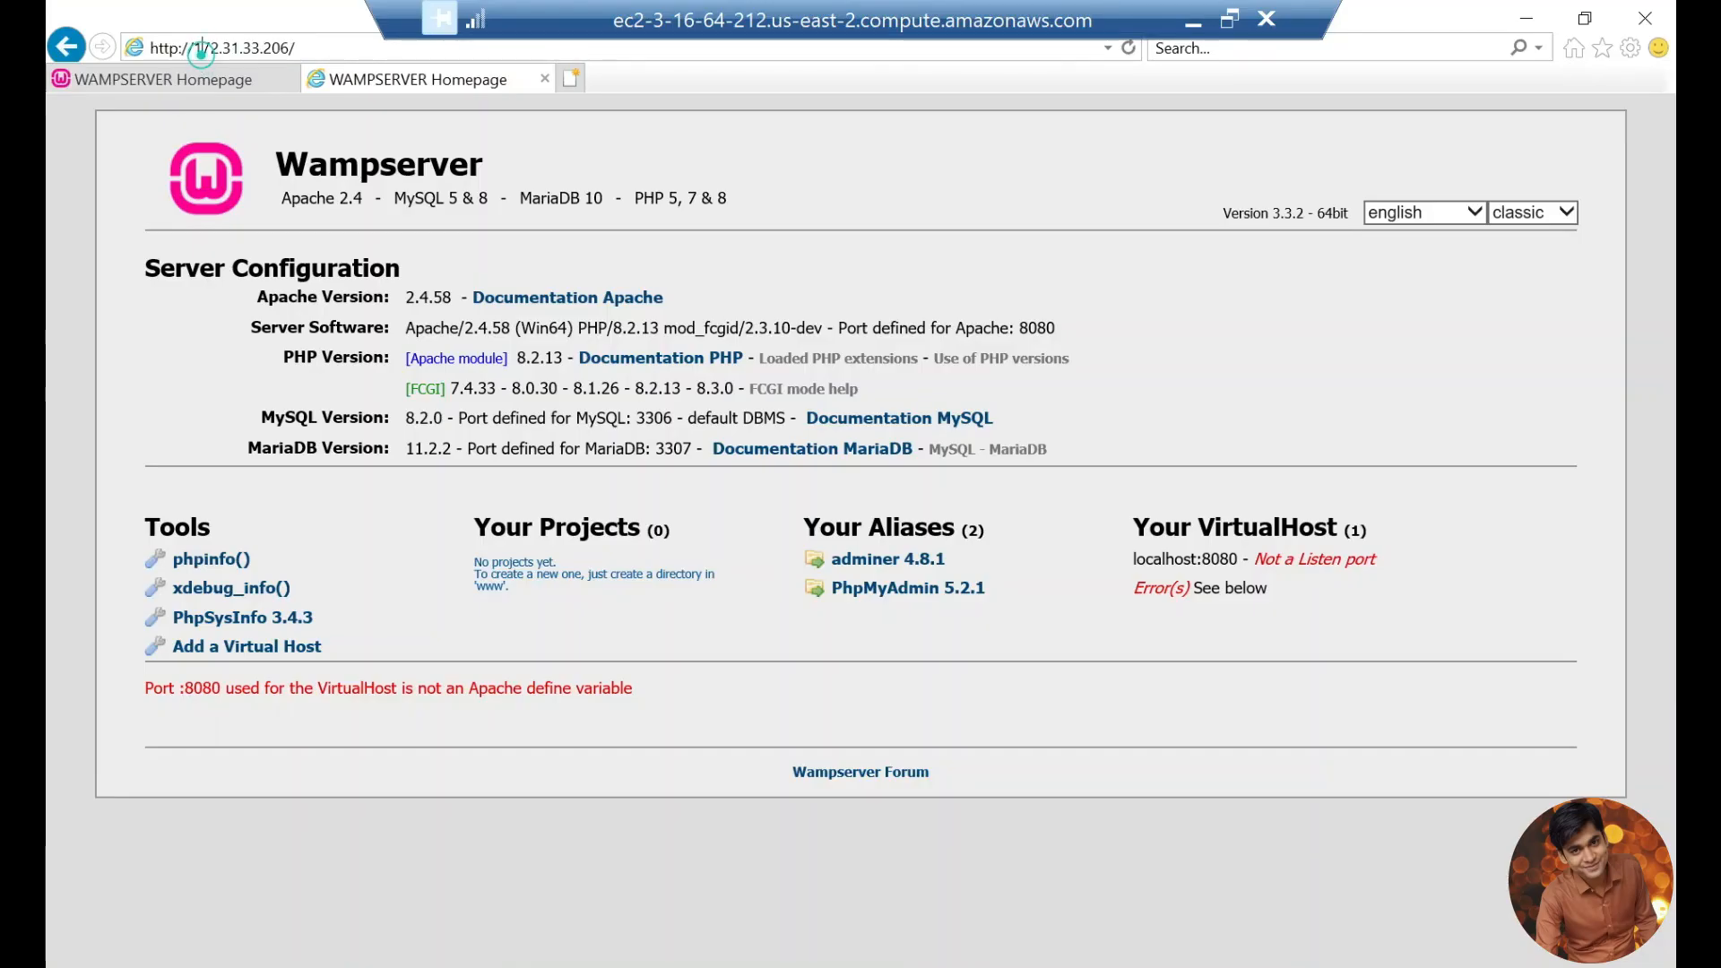
left_click(199, 49)
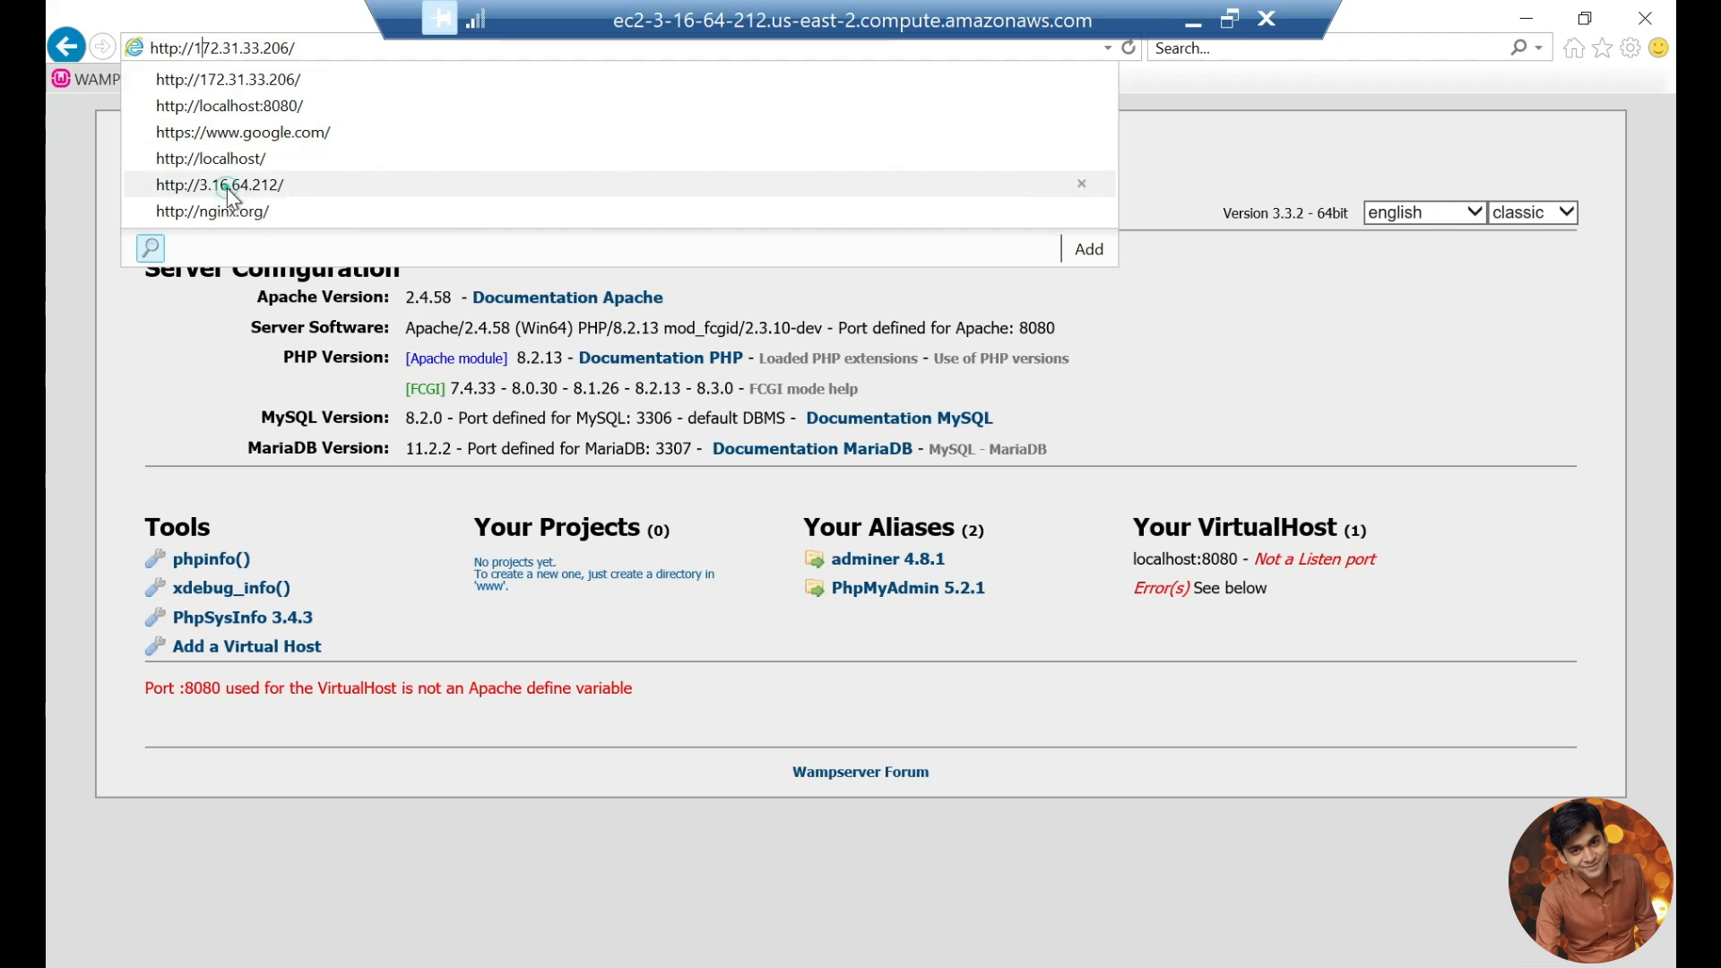
left_click(228, 187)
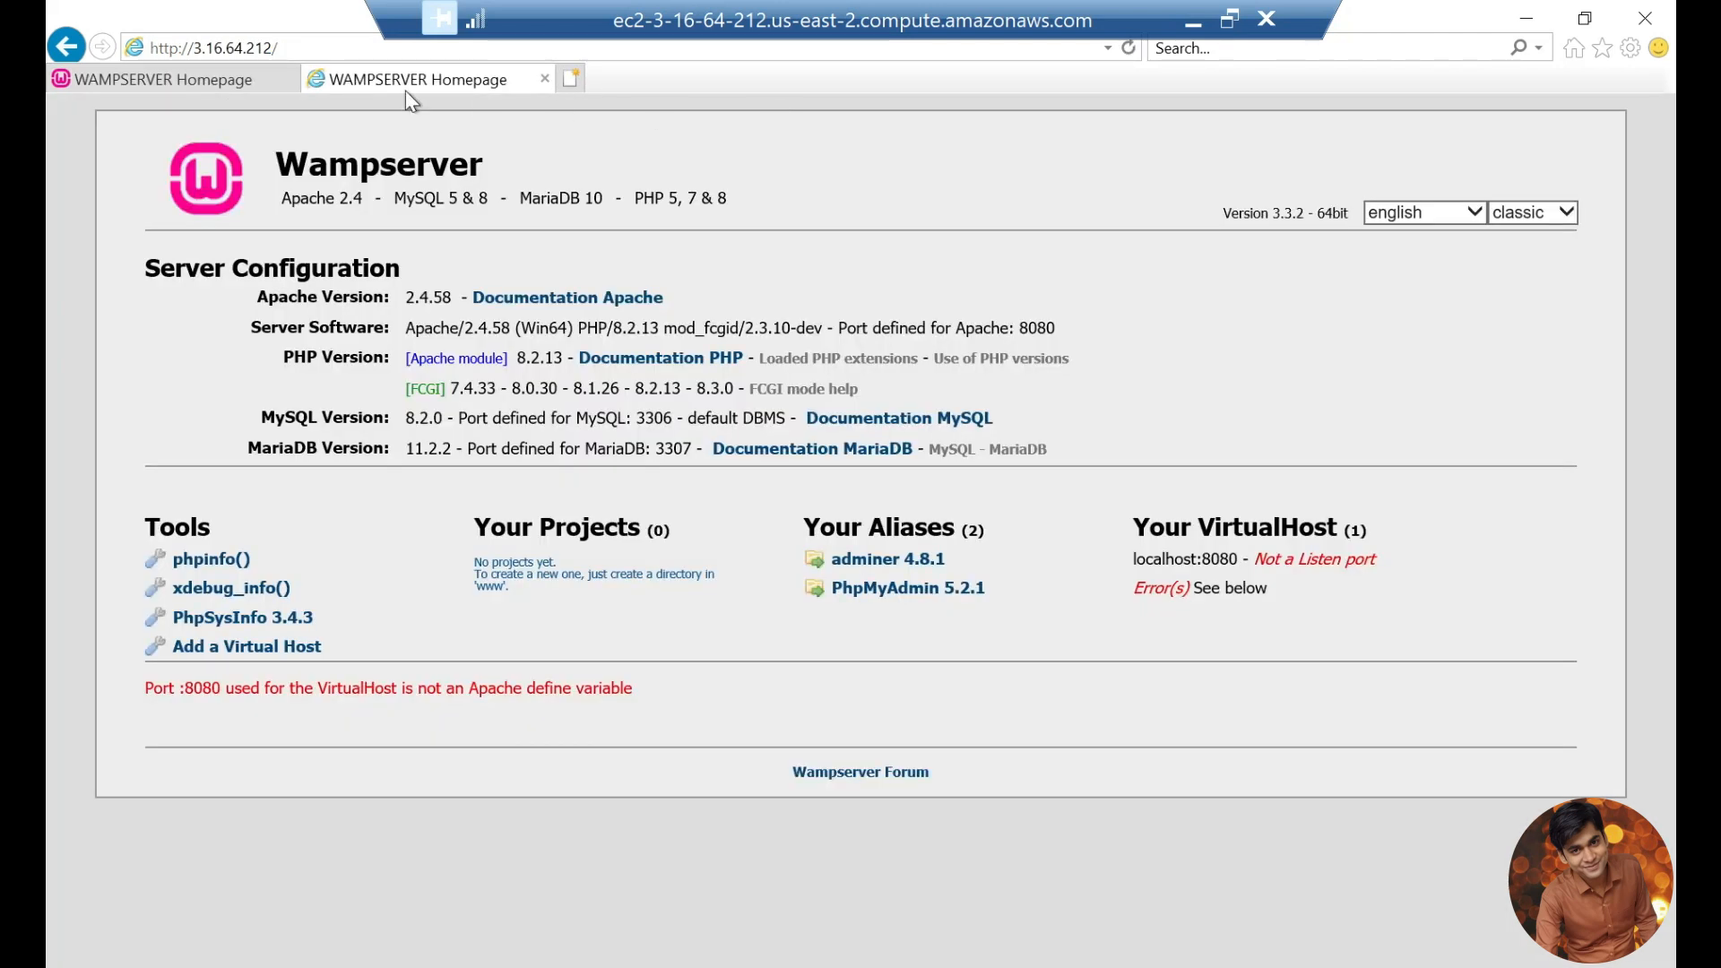
left_click(304, 52)
key("ctrl+c")
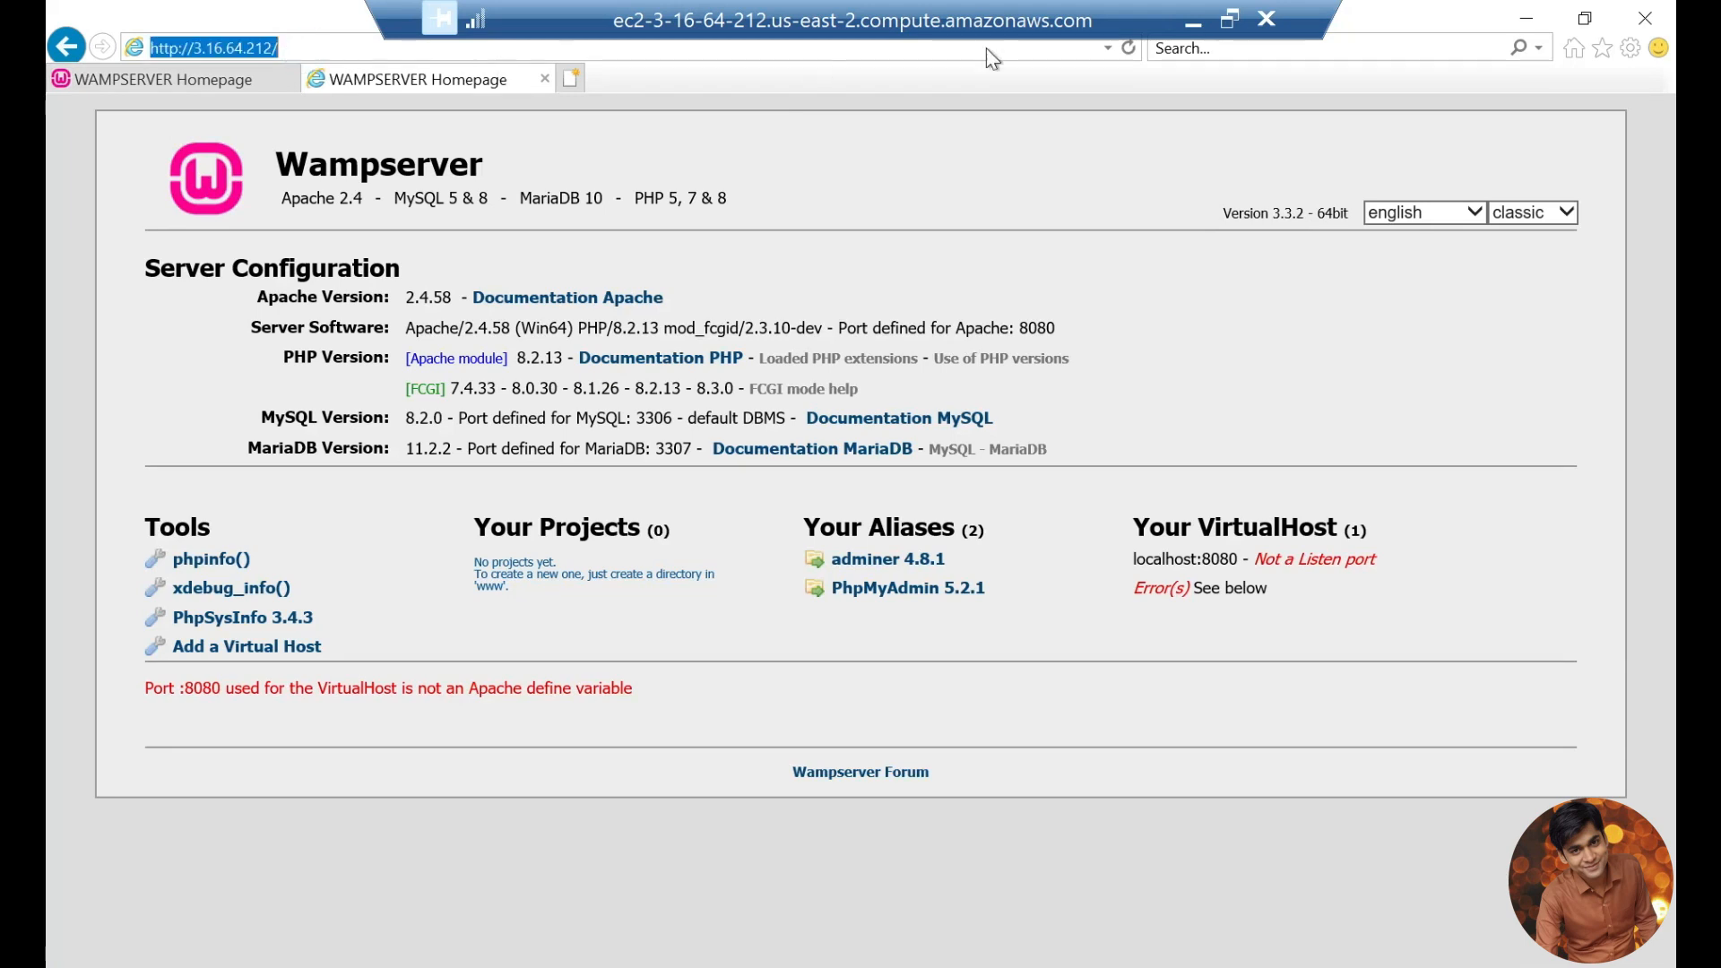
left_click(1206, 25)
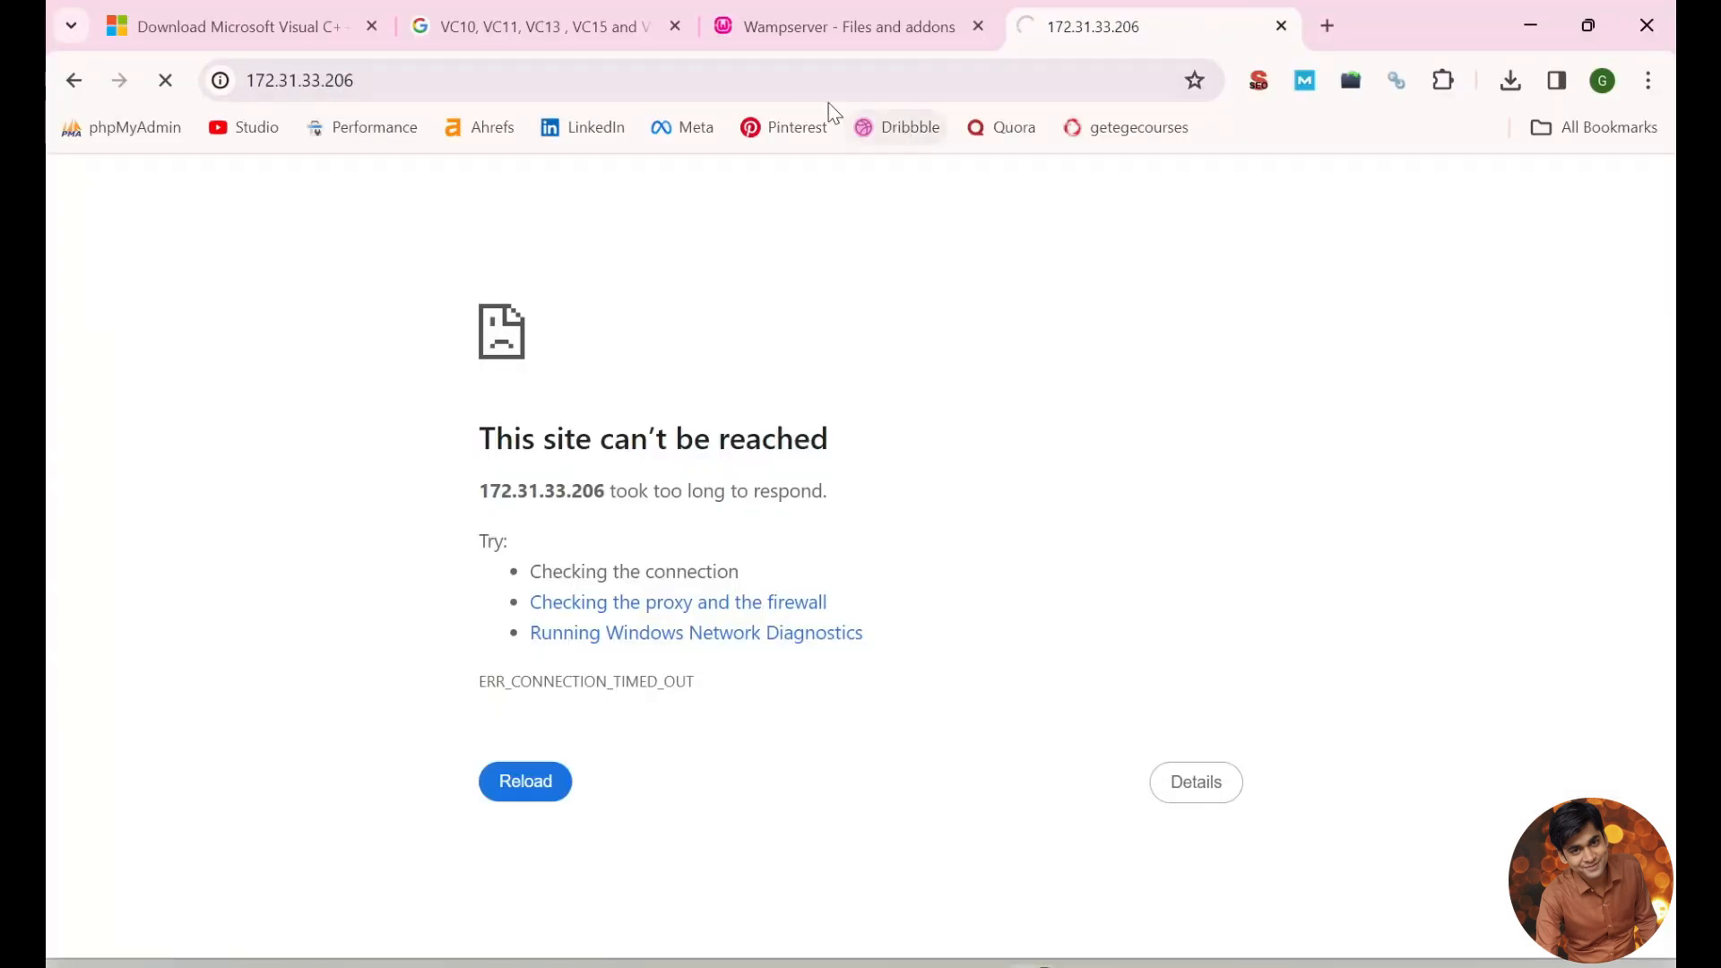
left_click(782, 85)
key("ctrl+v")
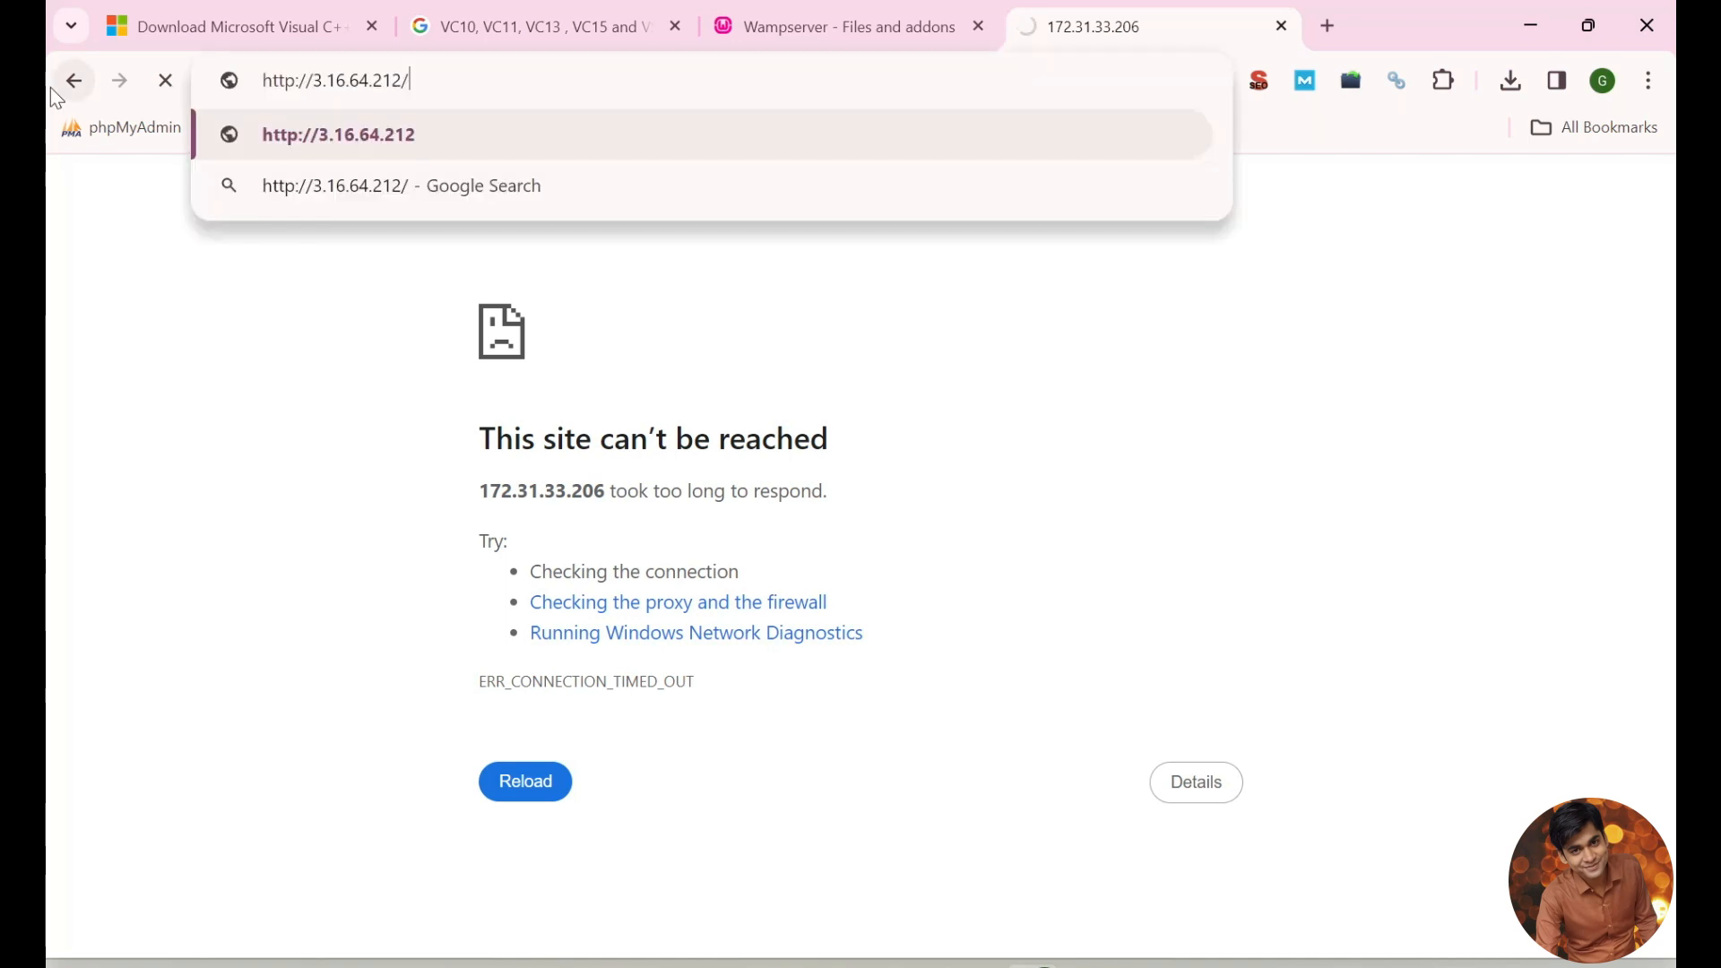
key("Return")
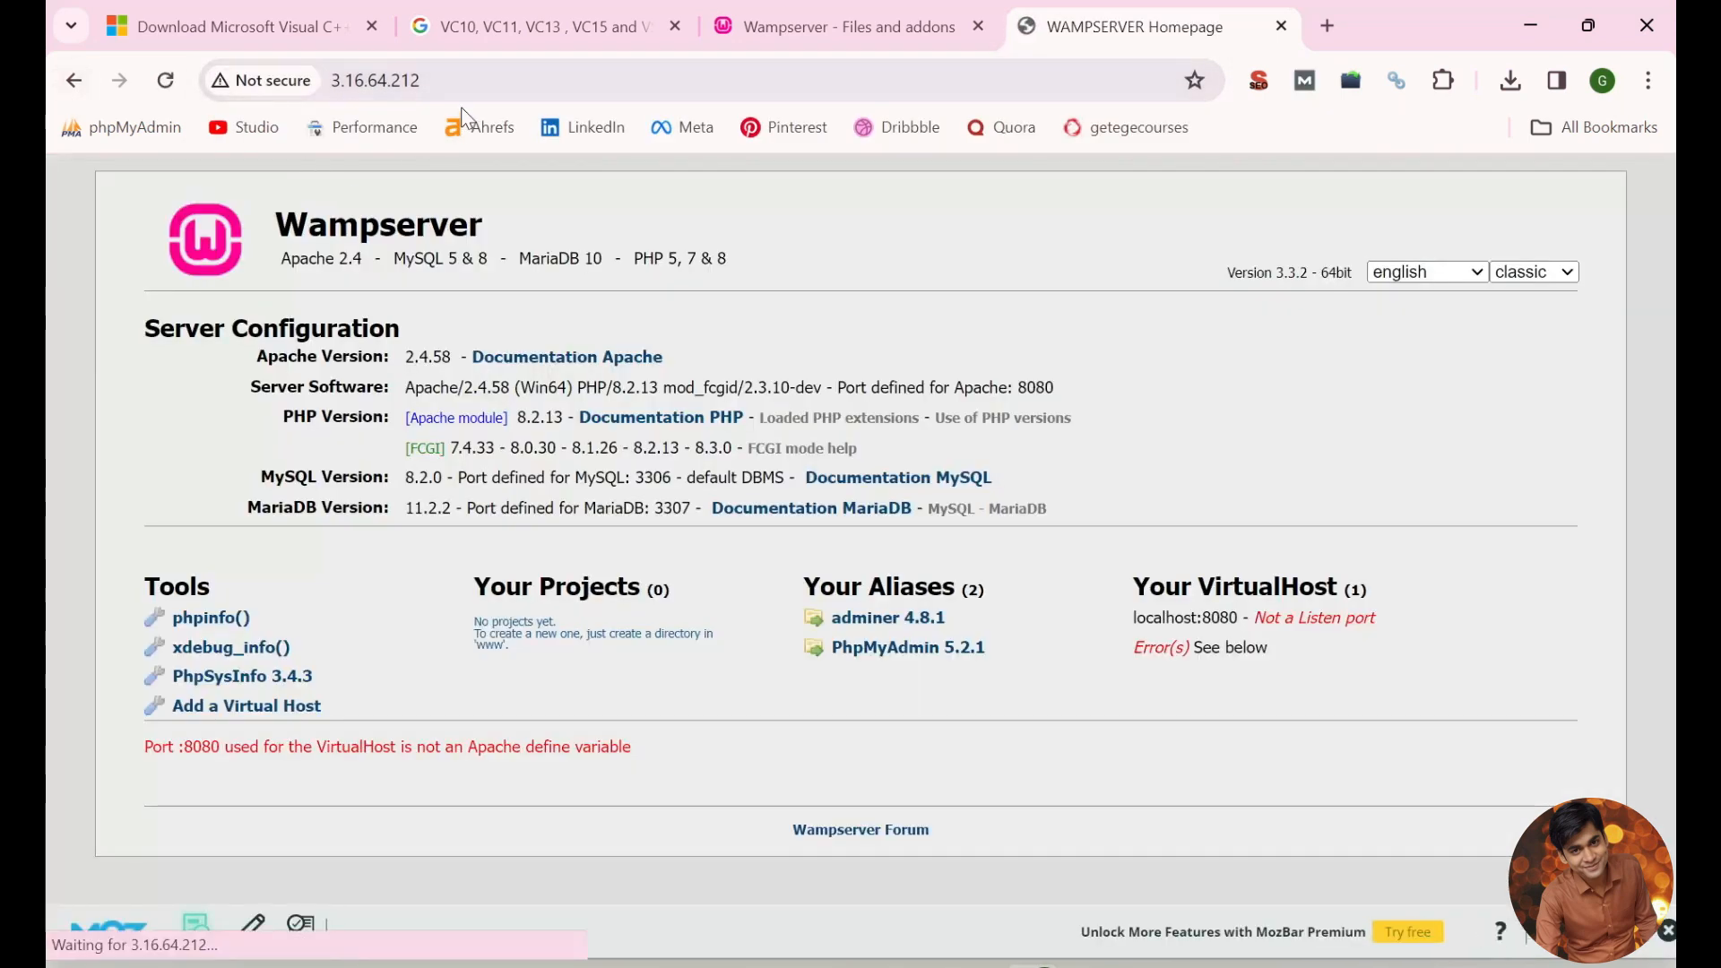
left_click(484, 82)
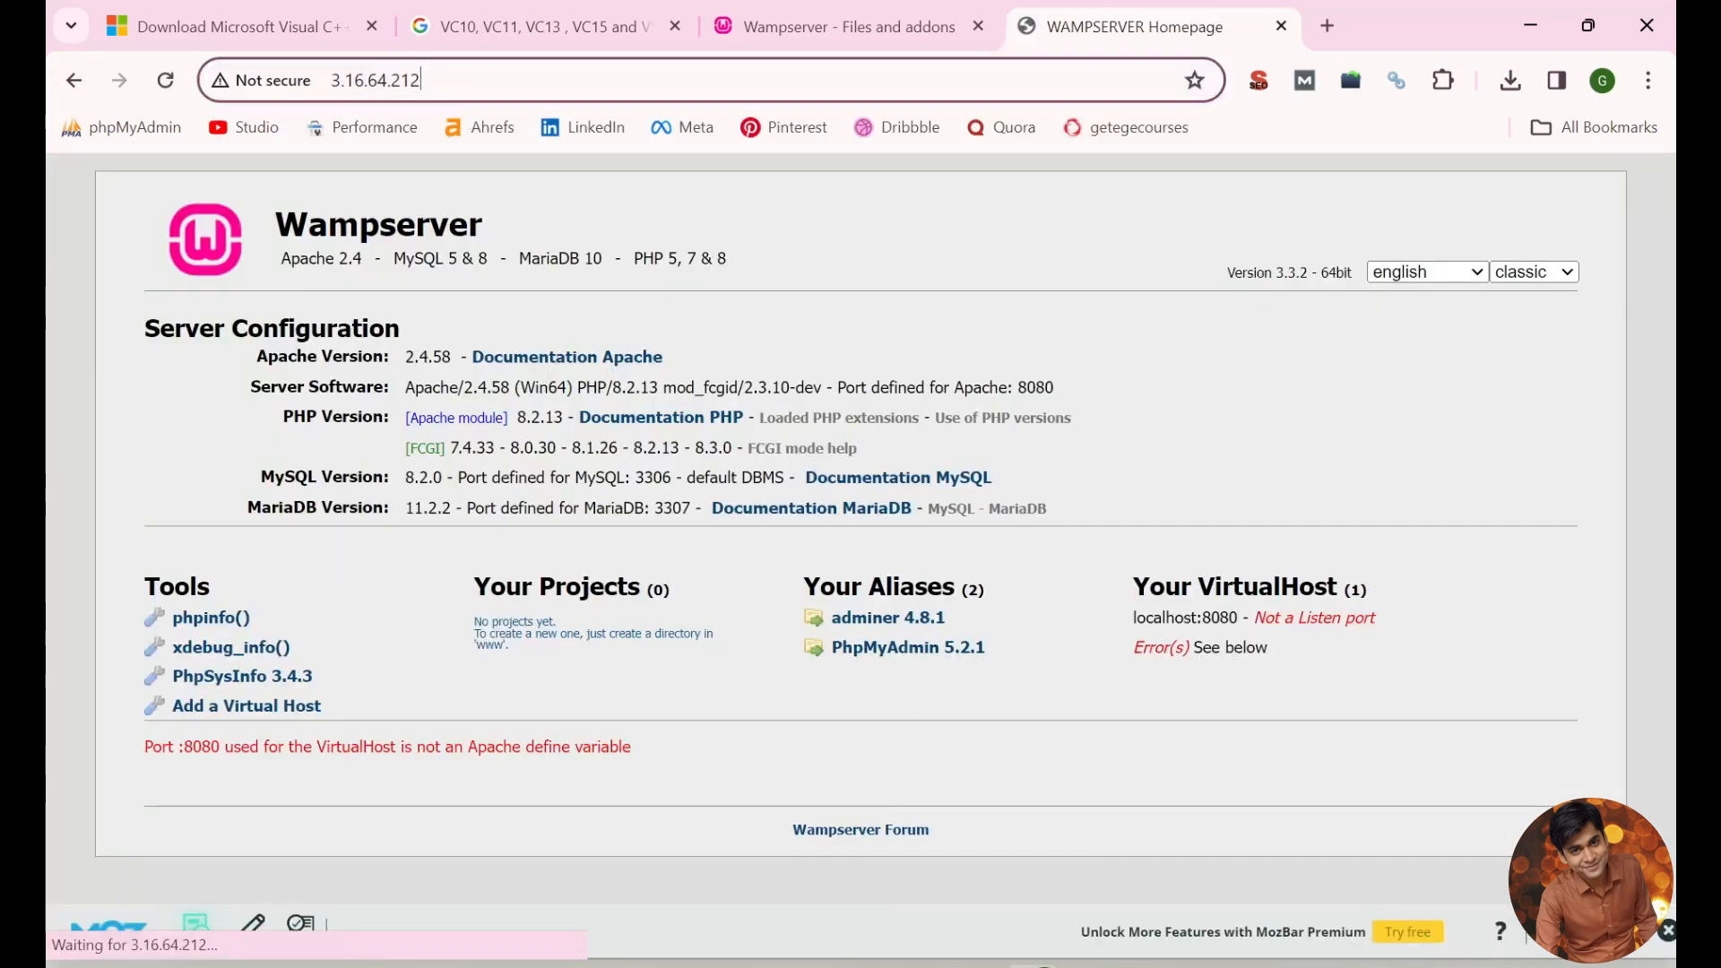
key("Return")
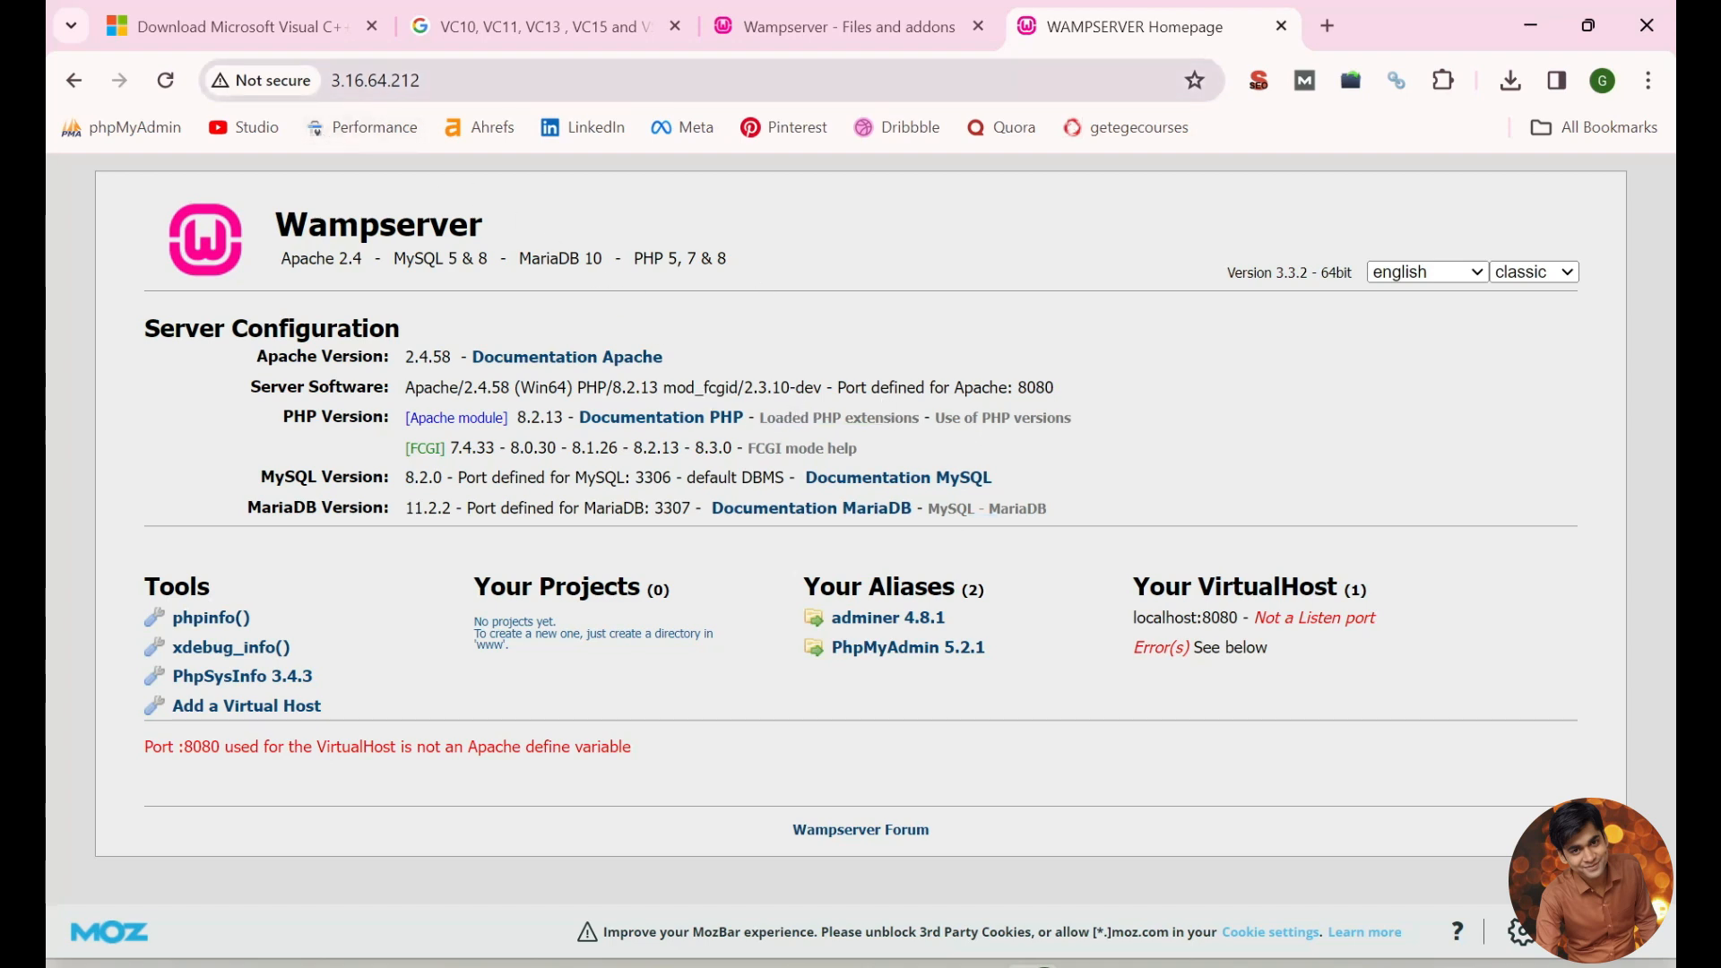
left_click_drag(661, 81, 340, 101)
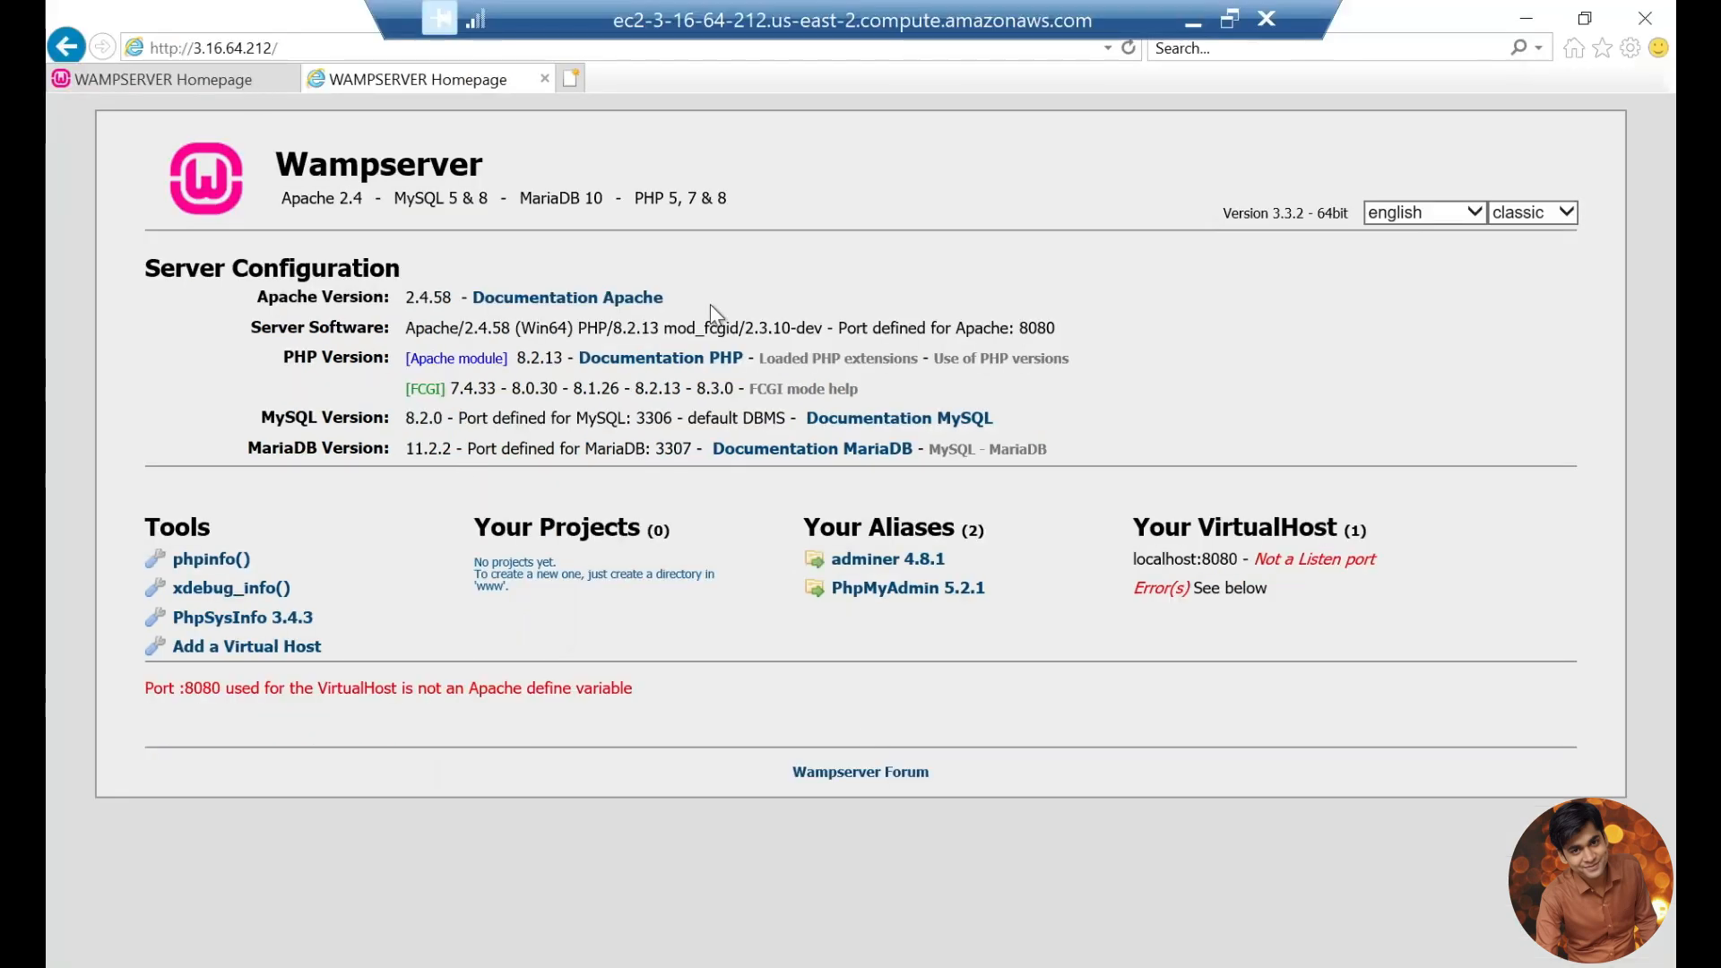
Step: Return to nginx.conf in Notepad on the remote server and review the added server block by highlighting its lines
mouse_move(641, 966)
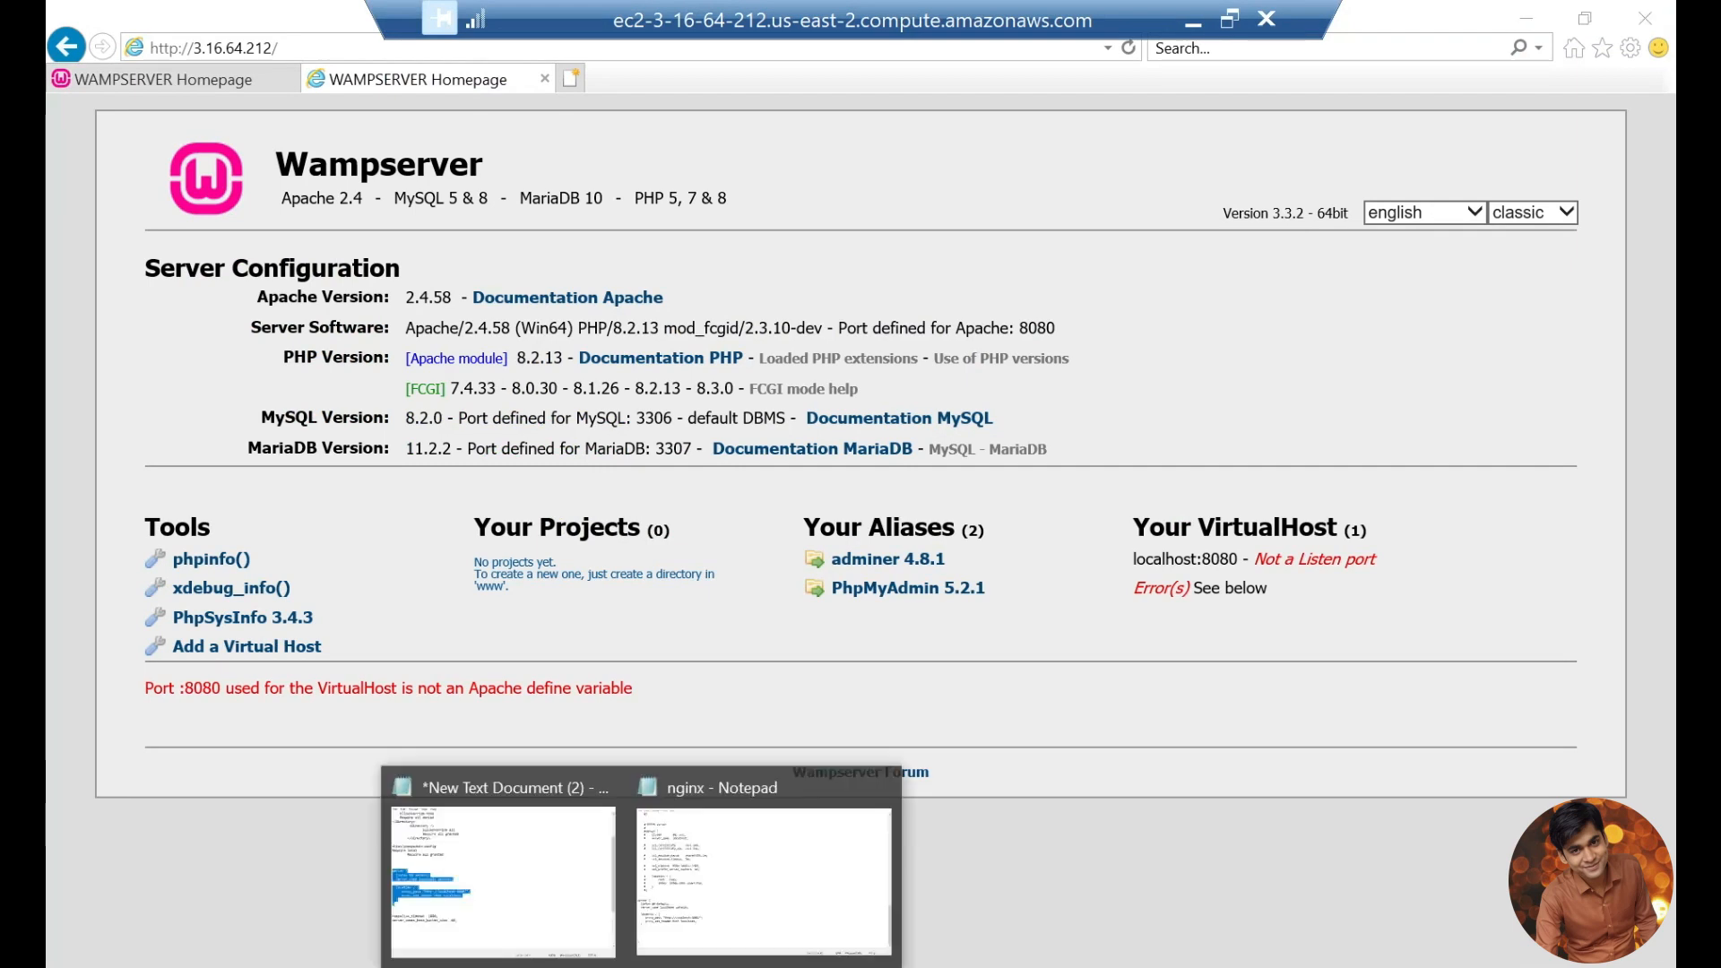
left_click(757, 892)
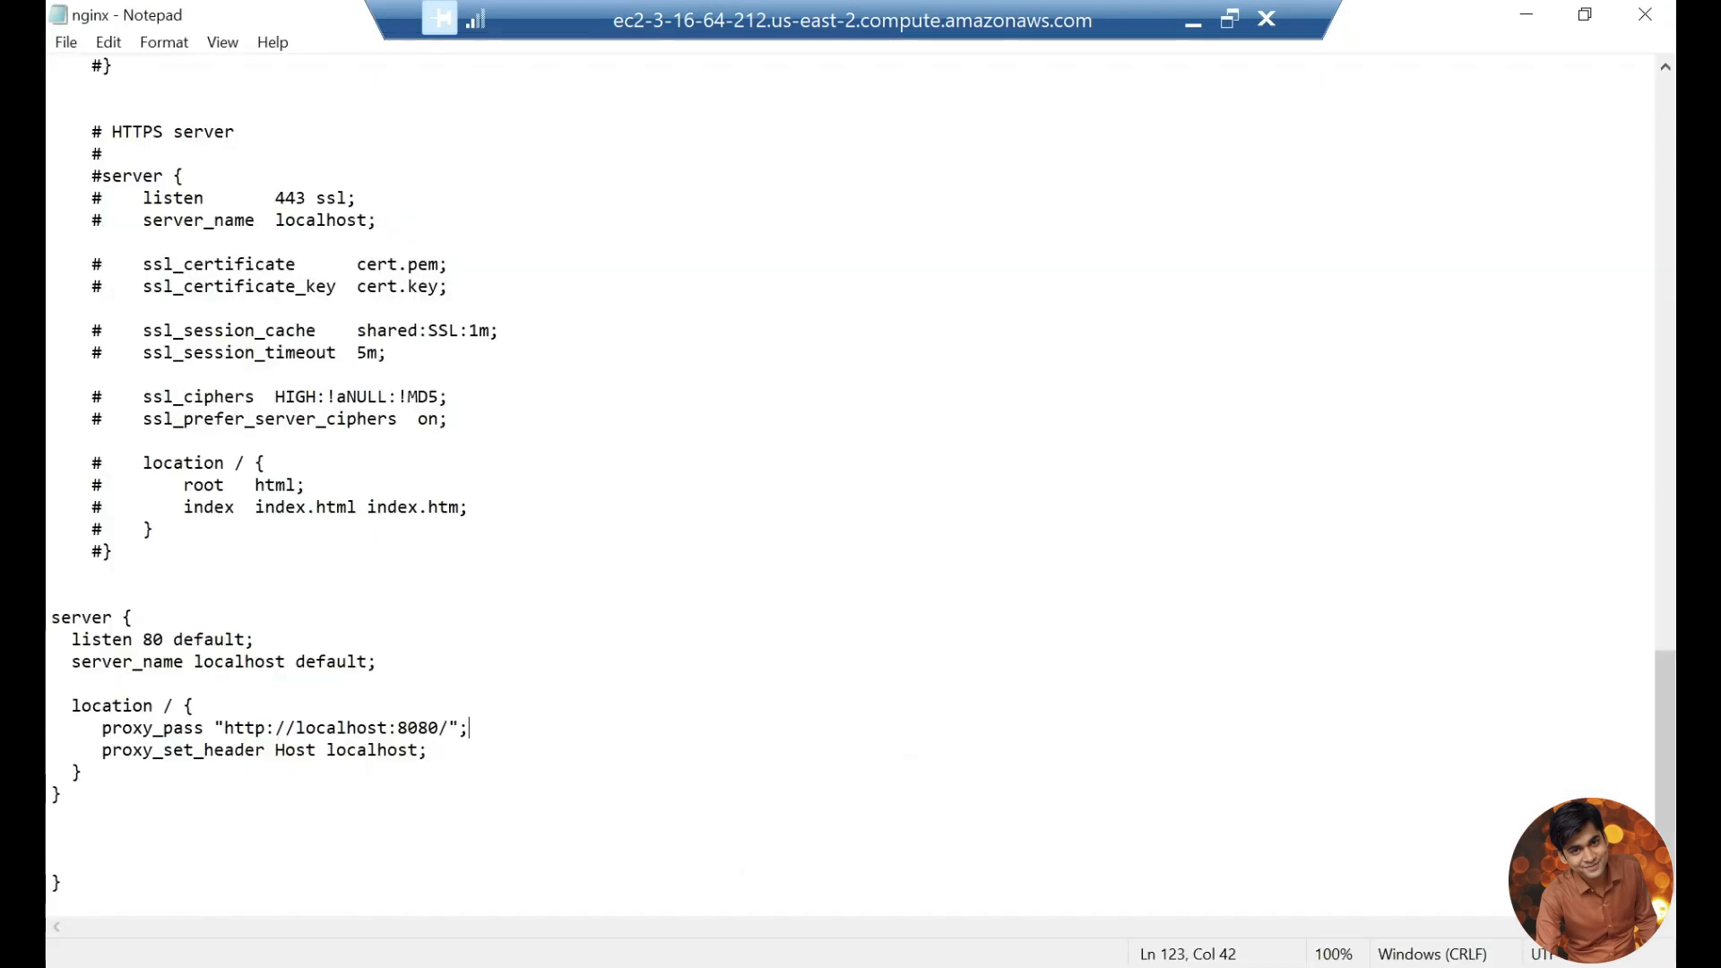
left_click(89, 775)
key("shift+Up")
key("shift+Up")
key("shift+Up")
key("shift+Up")
key("shift+Up")
key("shift+Up")
key("shift+Home")
key("shift+Up")
key("shift+Up")
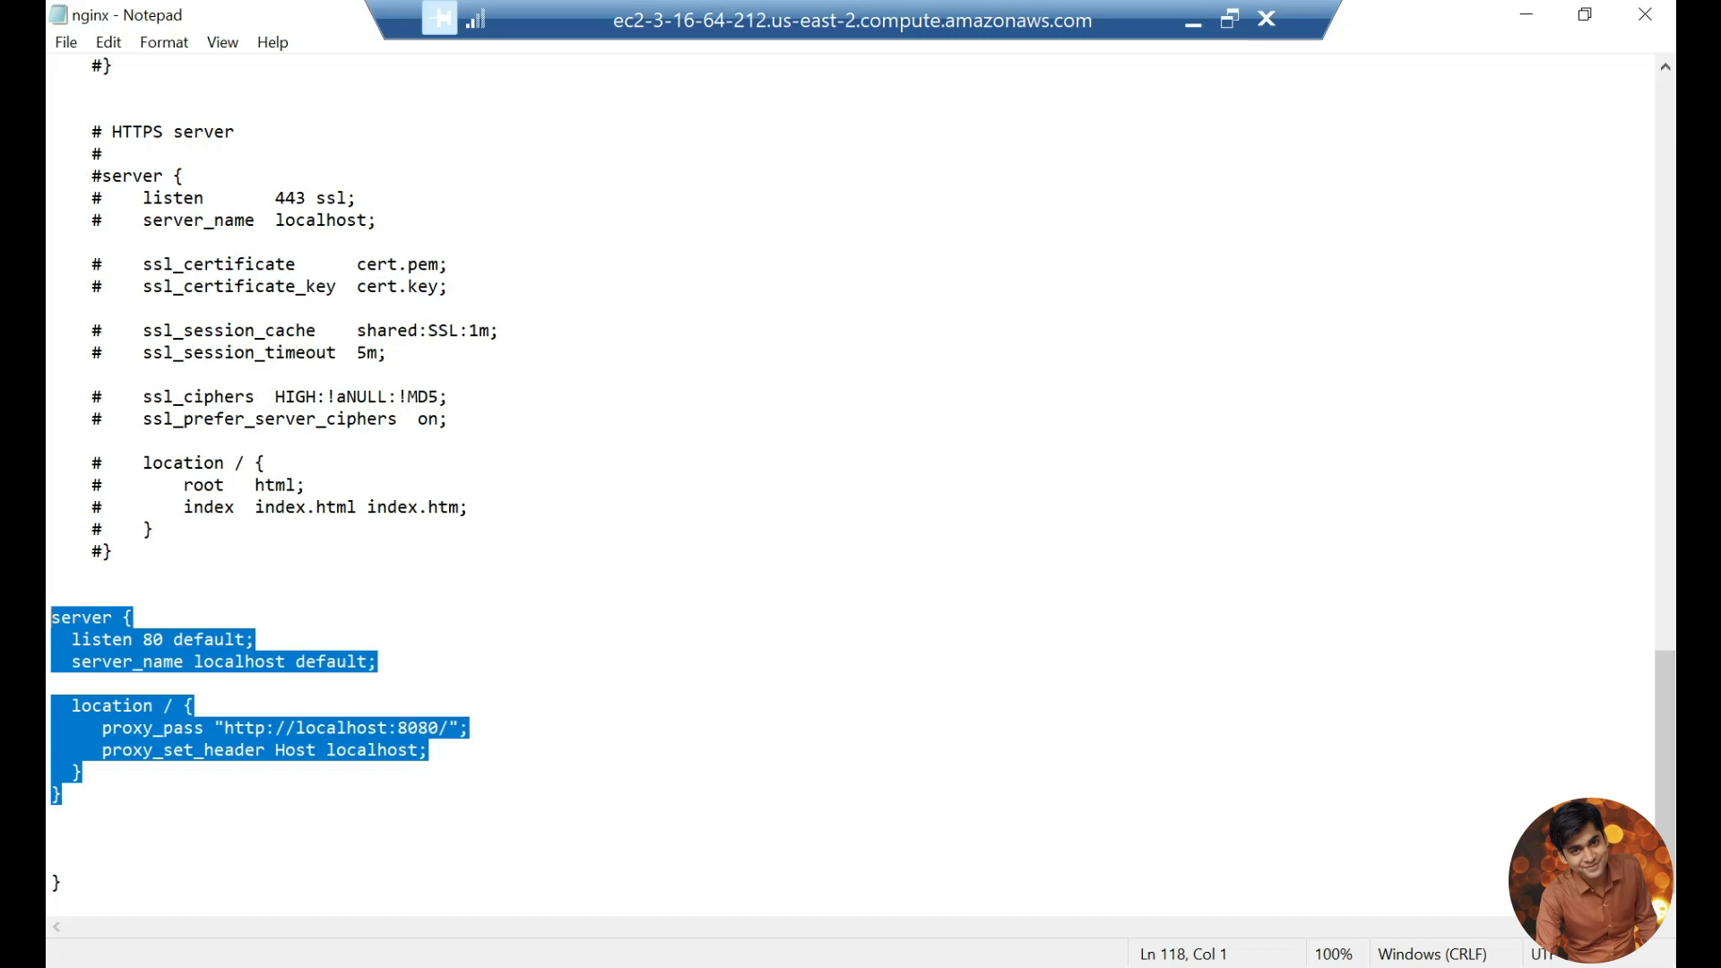
left_click(100, 795)
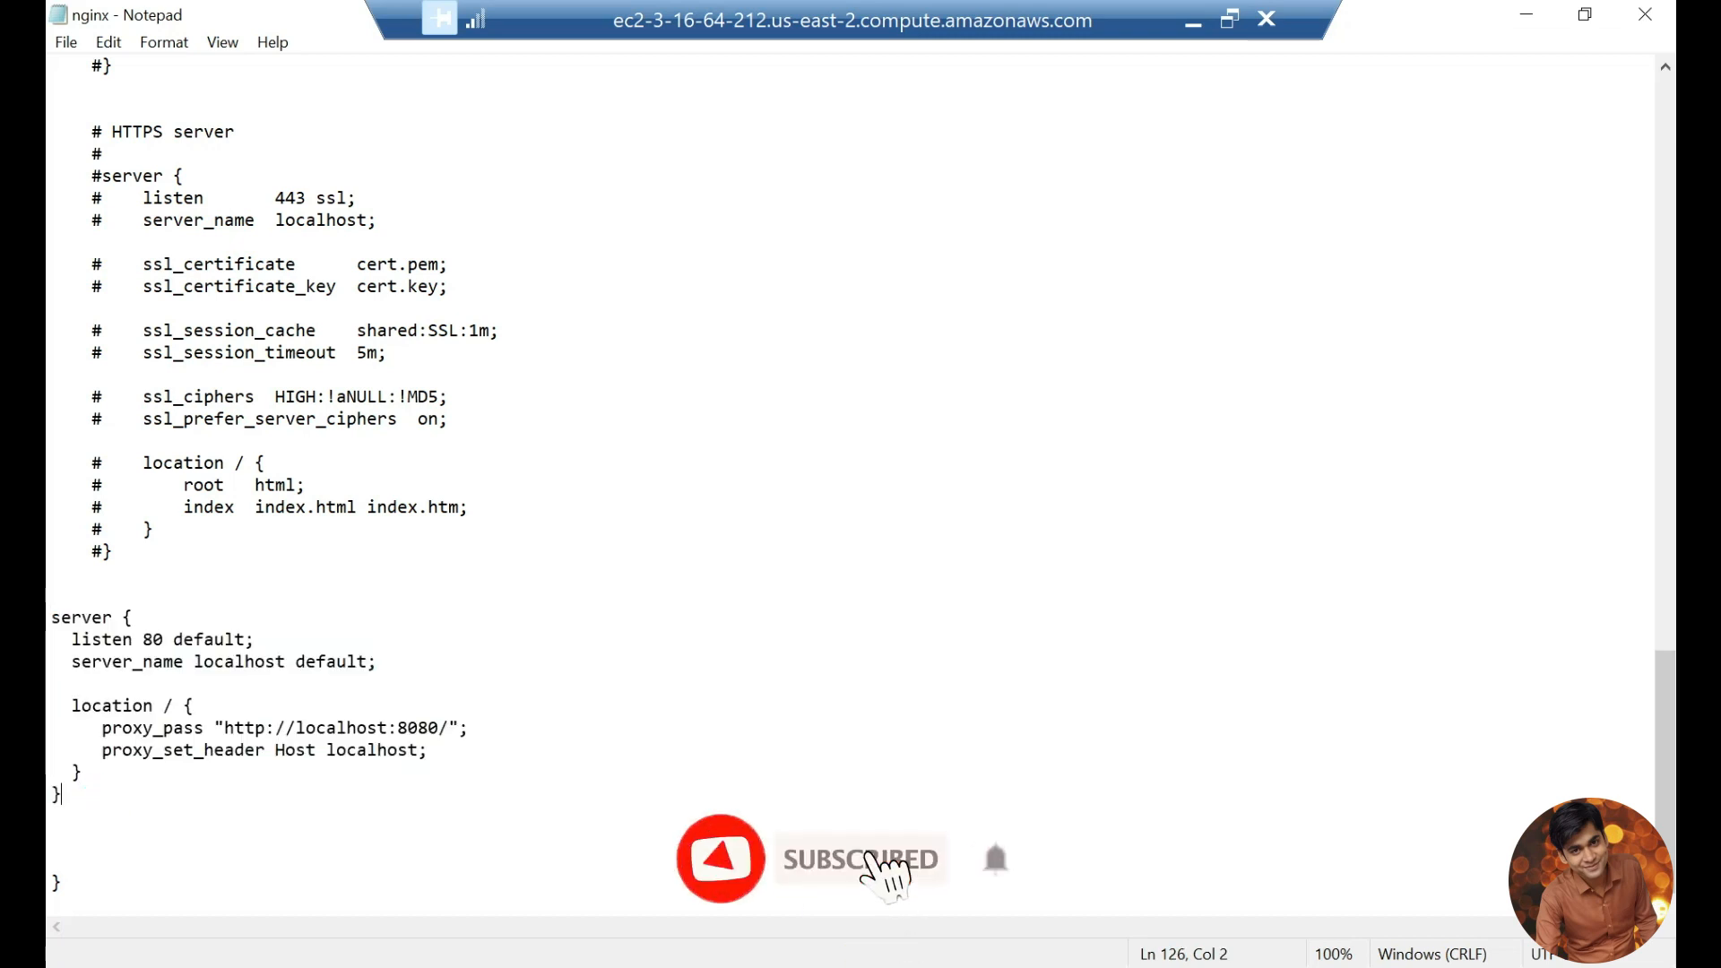